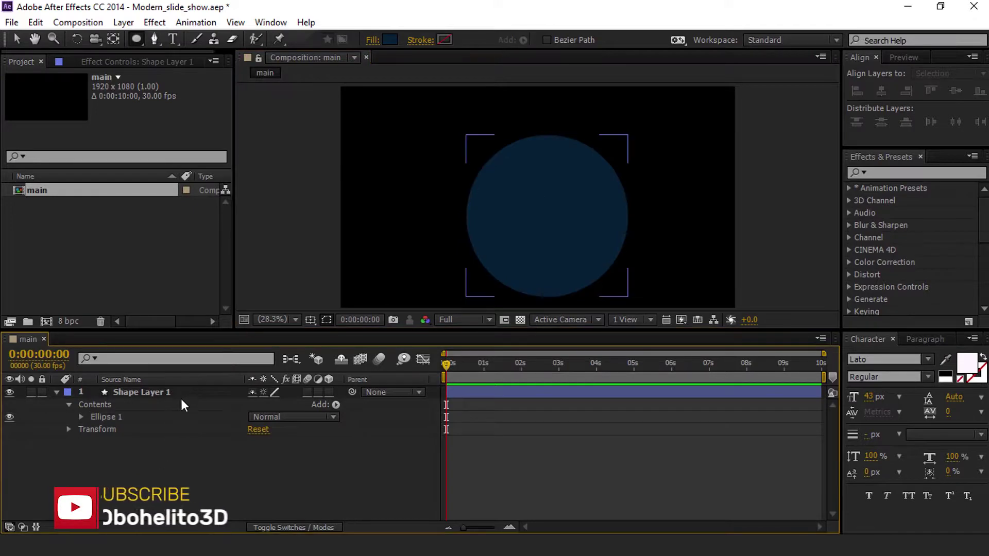
Rename the ellipse shape layer as "Circle _big".
{"action": "right_click", "coordinate": [180, 397]}
{"action": "left_click", "coordinate": [372, 106]}
{"action": "type", "text": "C"}
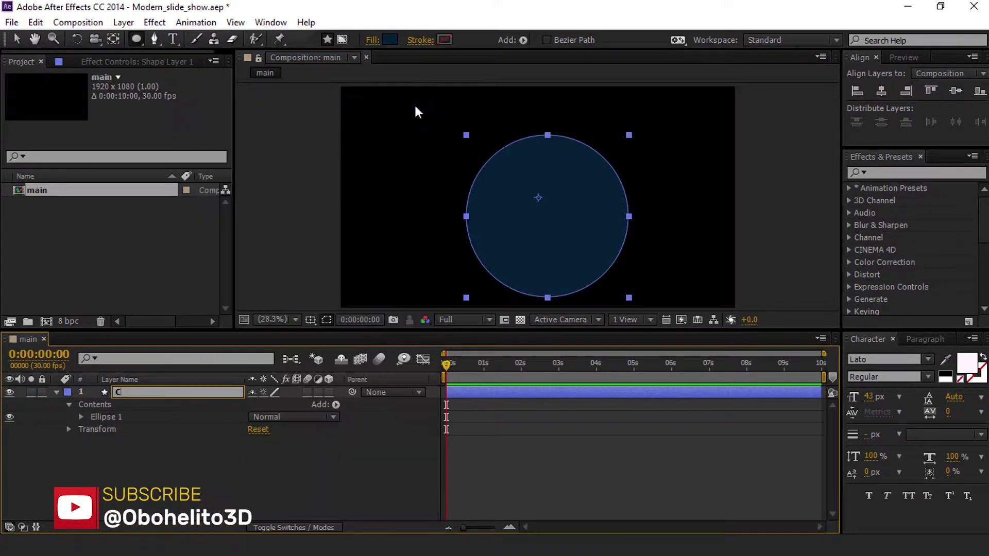
{"action": "type", "text": "ircle"}
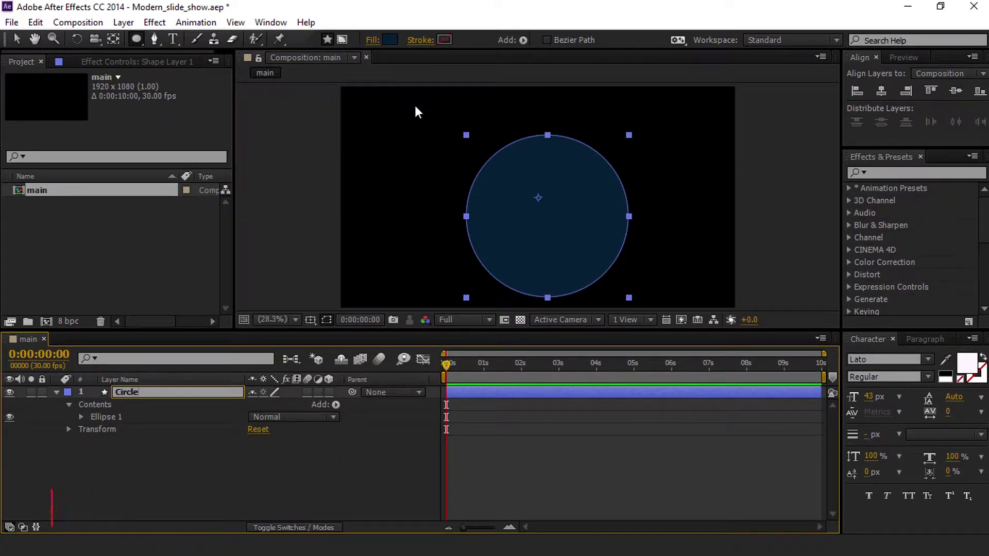
{"action": "type", "text": " _big"}
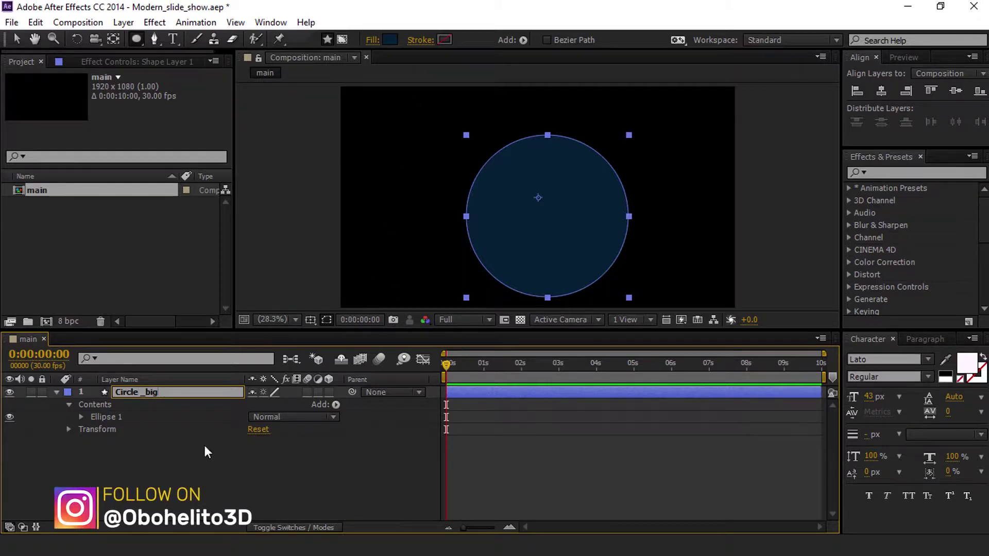
{"action": "key", "text": "Return"}
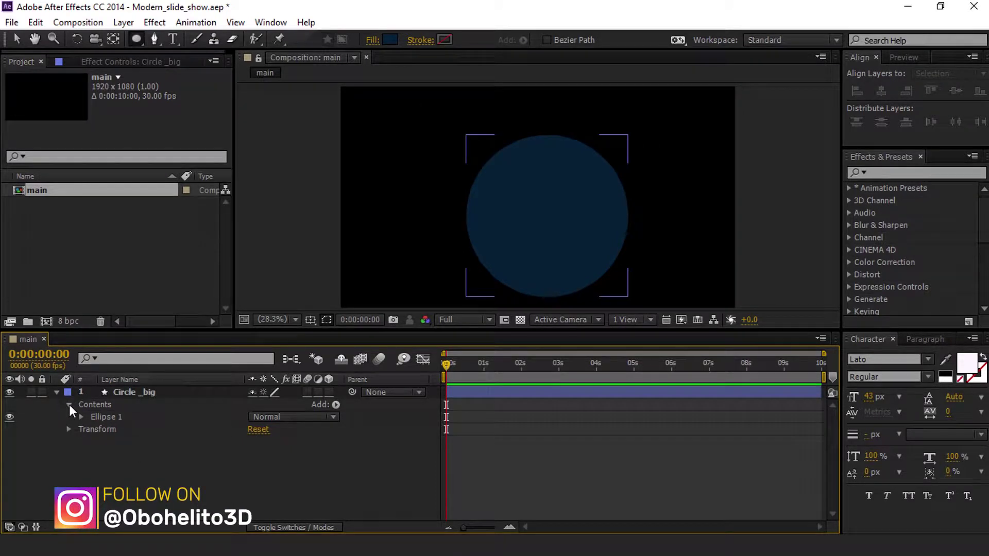
Set the fill of the Circle _big layer to None.
{"action": "left_click", "coordinate": [134, 394]}
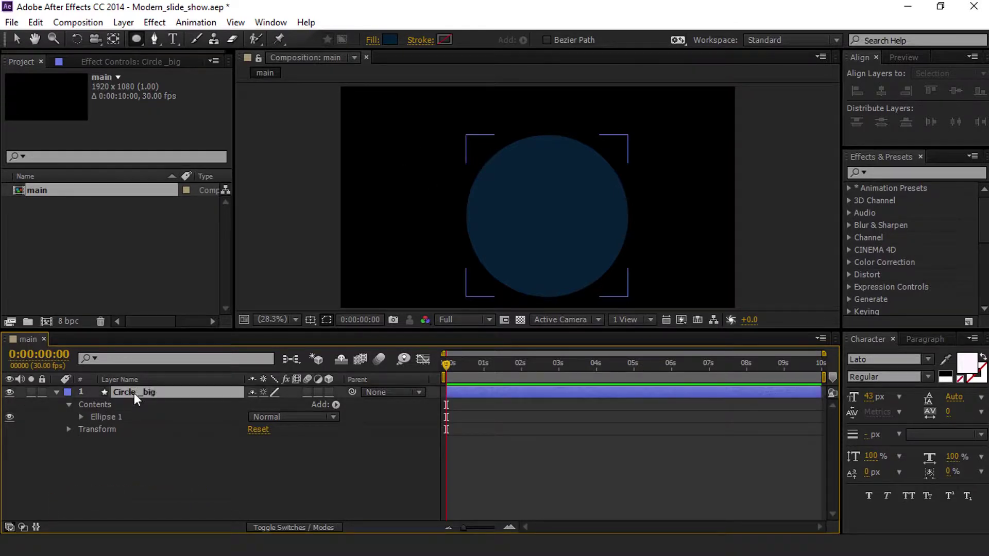
{"action": "left_click", "coordinate": [558, 158]}
{"action": "left_click", "coordinate": [391, 38]}
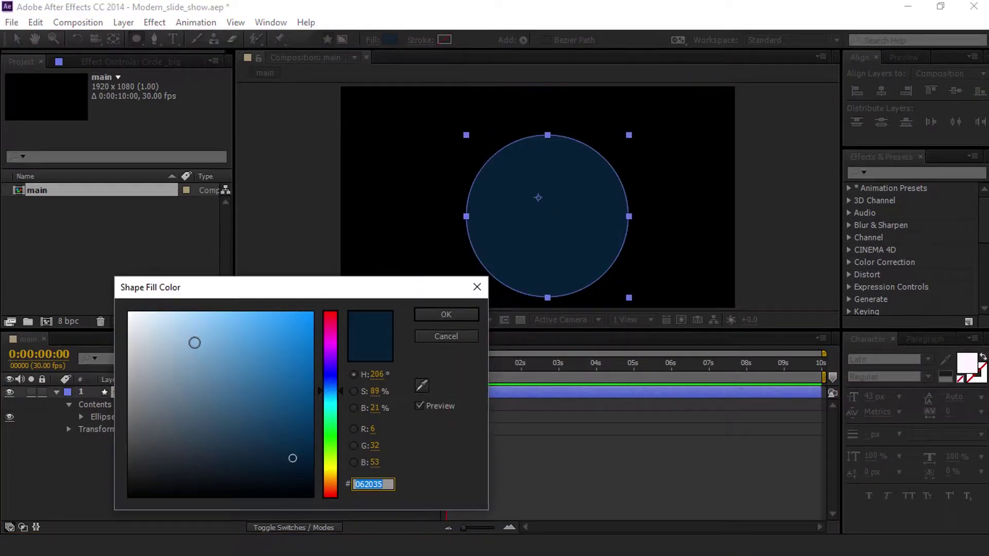
{"action": "left_click", "coordinate": [454, 338]}
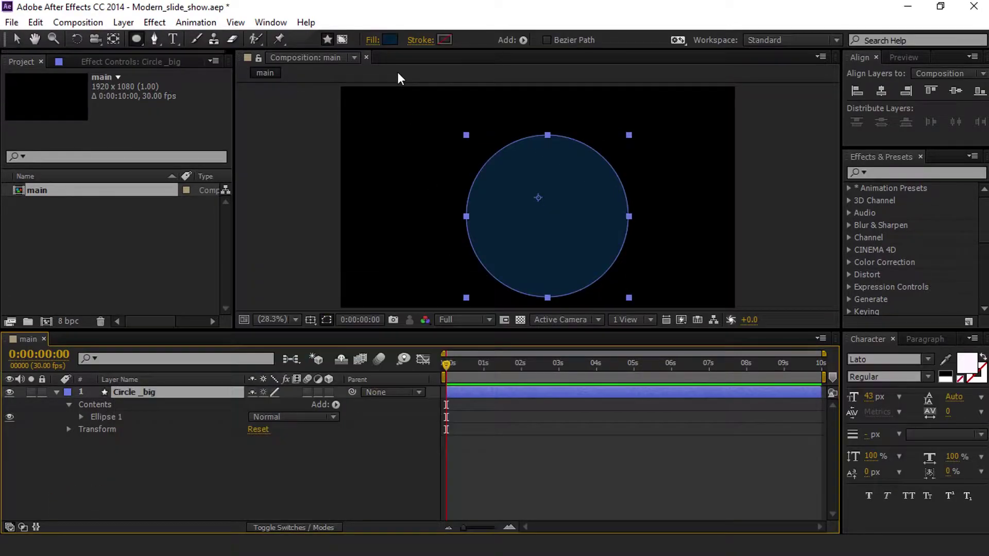
{"action": "left_click", "coordinate": [372, 40]}
{"action": "left_click", "coordinate": [422, 233]}
{"action": "left_click", "coordinate": [481, 322]}
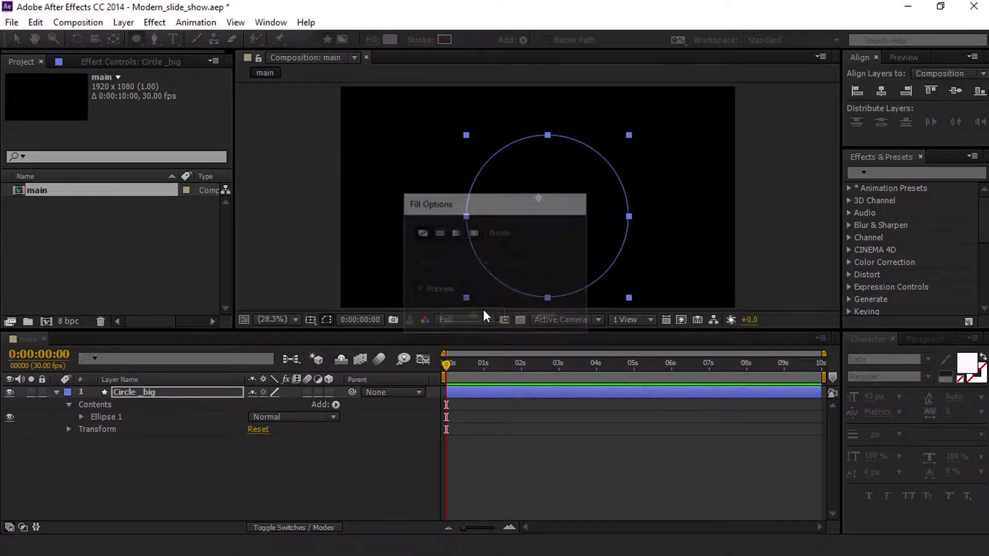
Set the circle's stroke colour to crimson red and its stroke width to 308 px.
{"action": "left_click", "coordinate": [439, 40]}
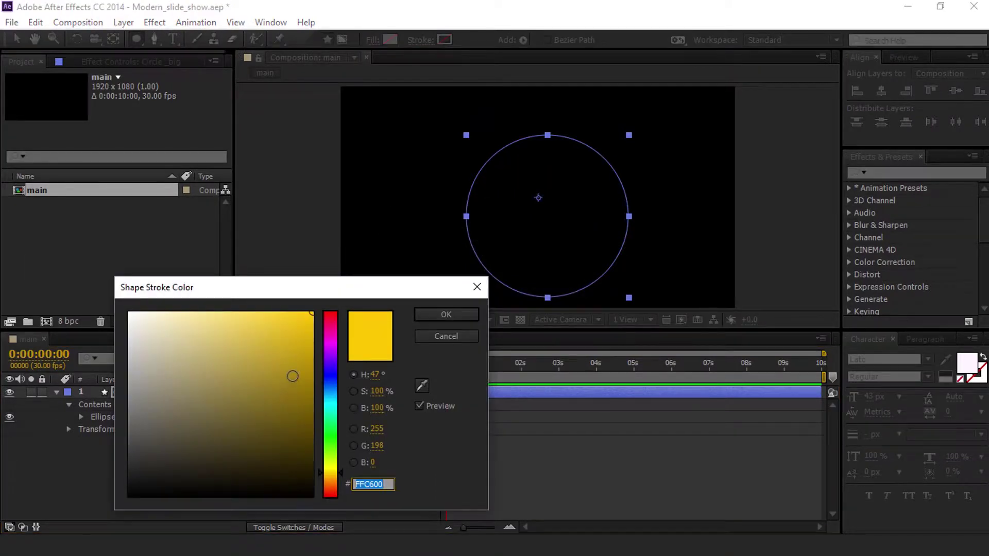
{"action": "left_click", "coordinate": [328, 328]}
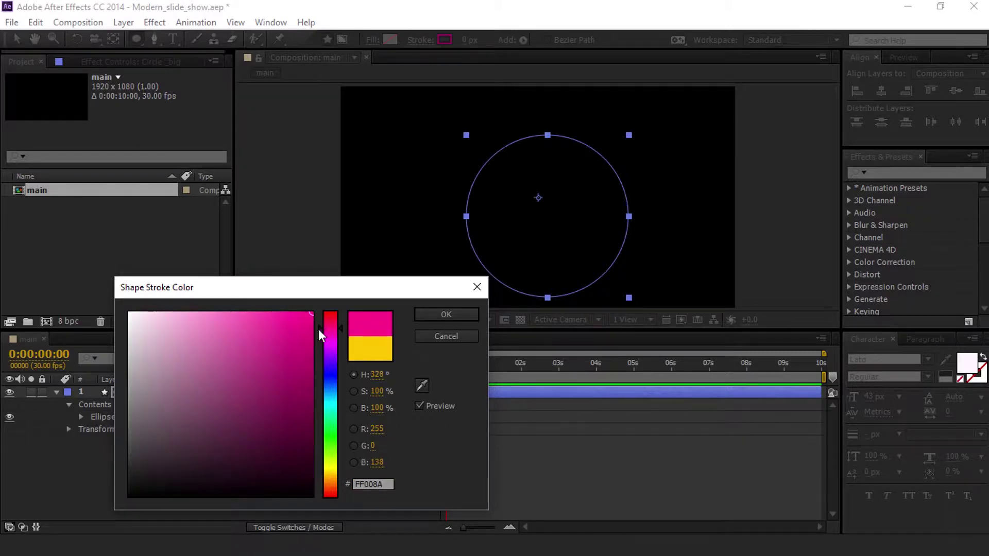
{"action": "left_click_drag", "start_coordinate": [287, 316], "coordinate": [329, 317]}
{"action": "left_click", "coordinate": [467, 318]}
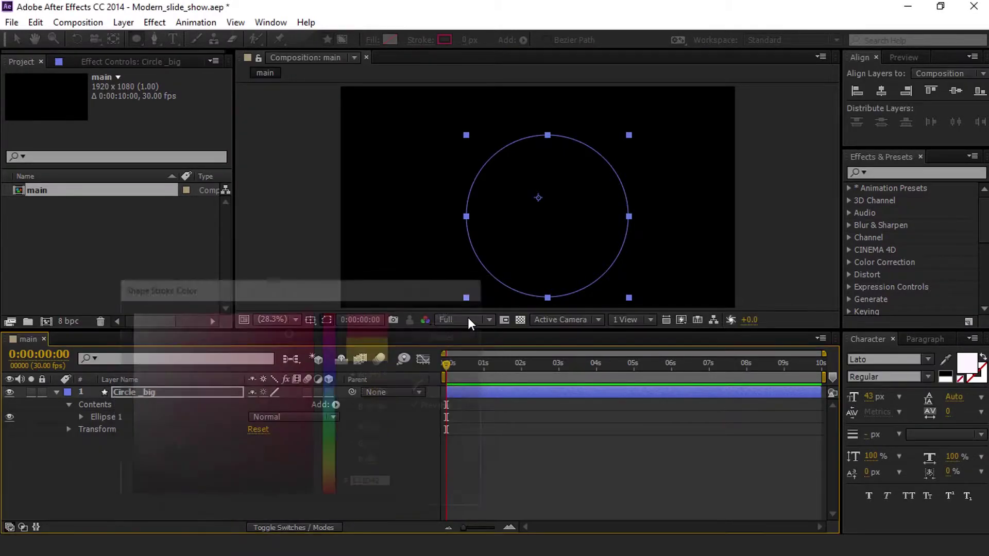
{"action": "mouse_move", "coordinate": [469, 39]}
{"action": "left_mouse_down"}
{"action": "mouse_move", "coordinate": [773, 88]}
{"action": "mouse_move", "coordinate": [741, 84]}
{"action": "left_mouse_up"}
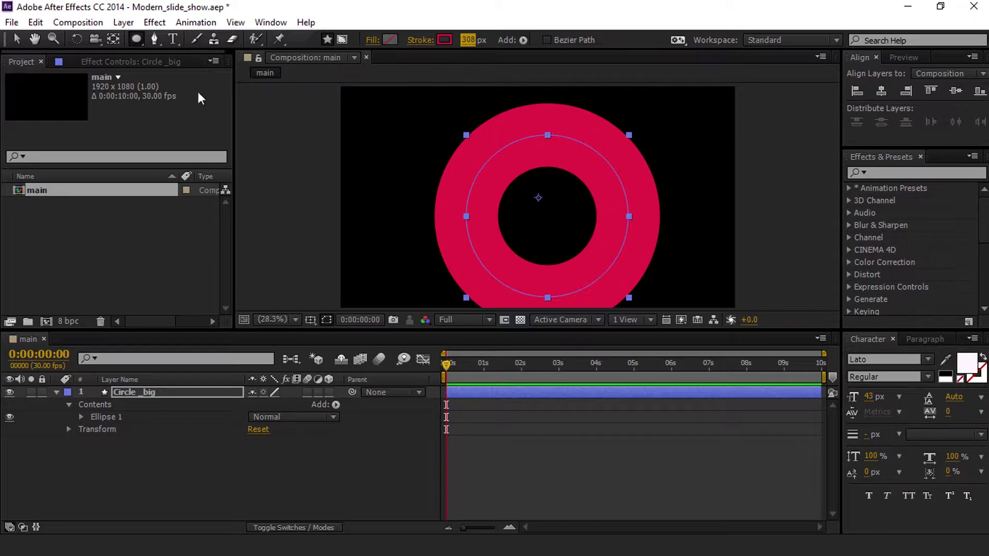
Enlarge the circle proportionally to slightly more than the frame's height and set its stroke width to 200 px.
{"action": "left_click", "coordinate": [20, 40]}
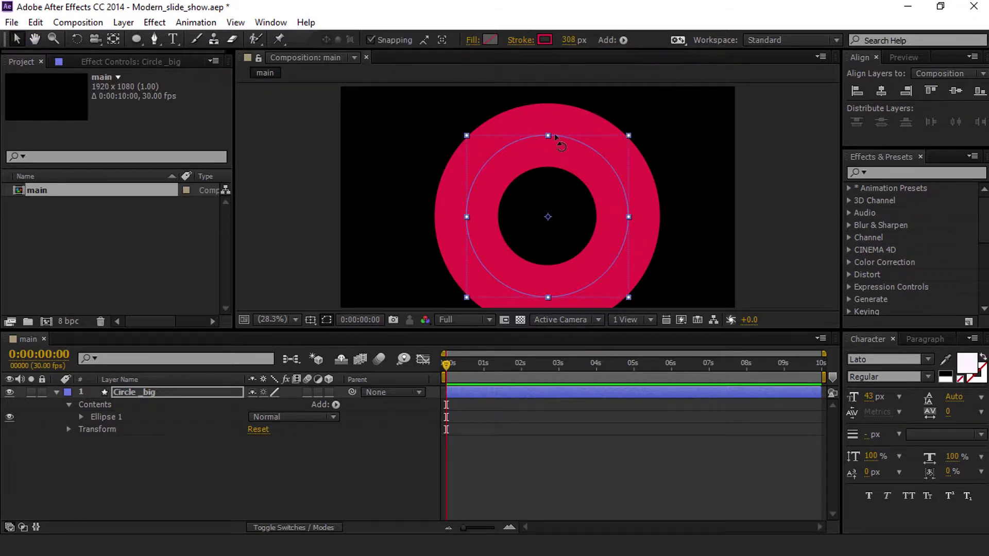
{"action": "left_click_drag", "start_coordinate": [628, 136], "coordinate": [669, 95]}
{"action": "double_click", "coordinate": [634, 135]}
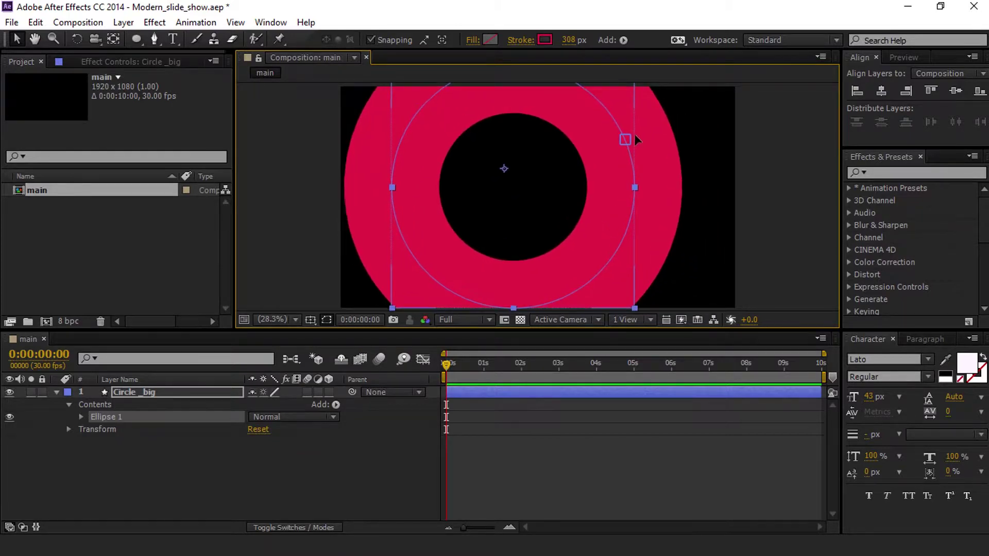
{"action": "left_click", "coordinate": [568, 41]}
{"action": "type", "text": "200"}
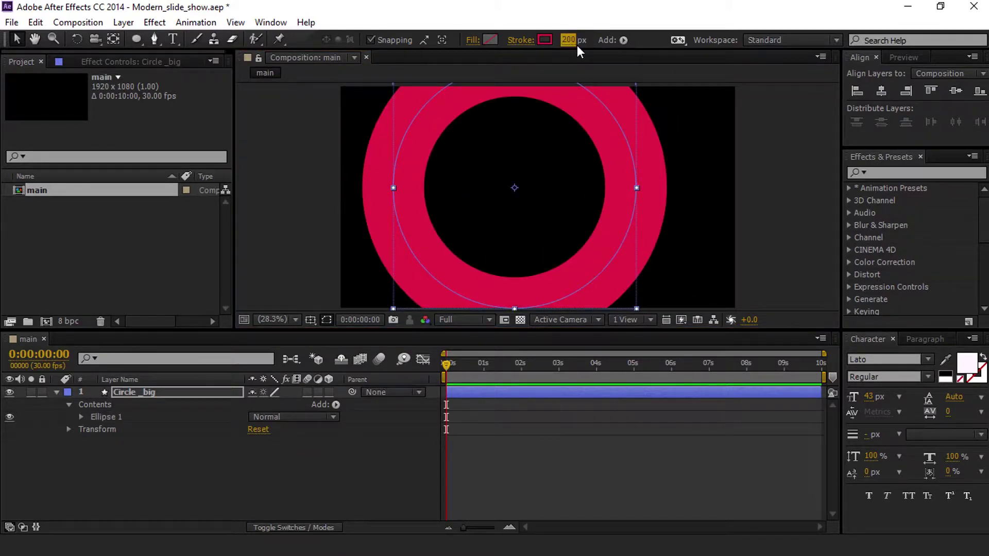
{"action": "left_click", "coordinate": [293, 476]}
Move the ring closer to the centre of the composition frame.
{"action": "scroll", "coordinate": [562, 149], "scroll_direction": "up", "scroll_amount": 2}
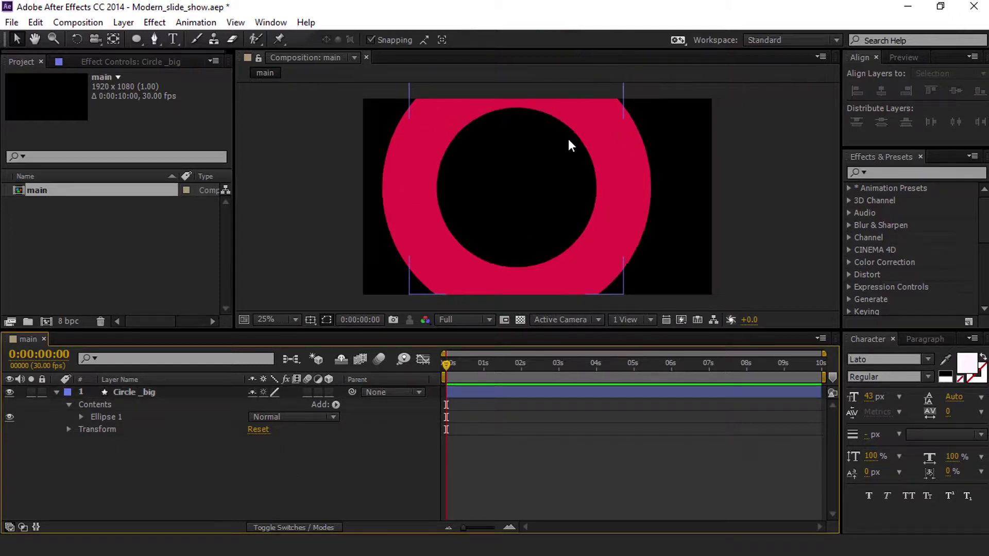
{"action": "scroll", "coordinate": [556, 159], "scroll_direction": "down", "scroll_amount": 3}
{"action": "left_click", "coordinate": [579, 174]}
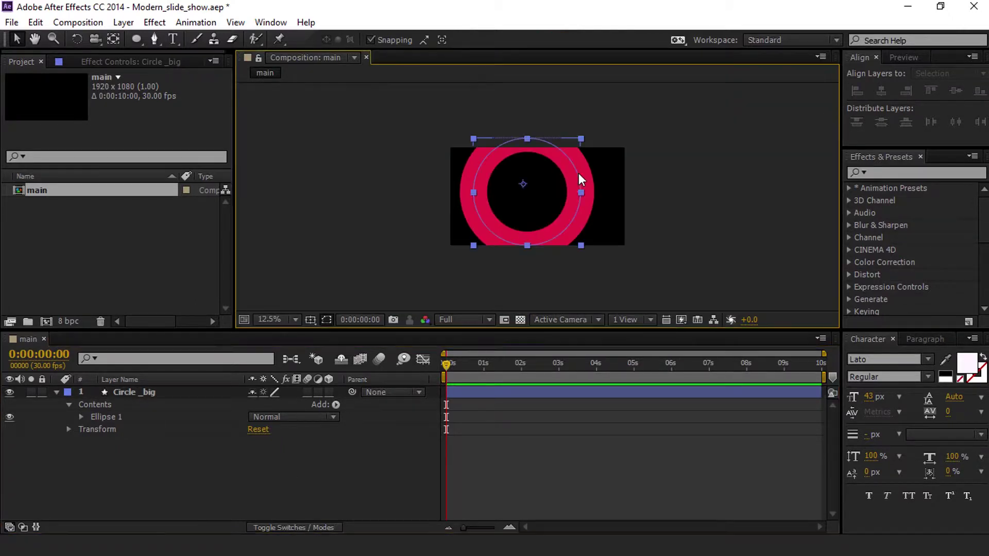
{"action": "scroll", "coordinate": [577, 187], "scroll_direction": "up", "scroll_amount": 1}
{"action": "mouse_move", "coordinate": [604, 148]}
{"action": "left_mouse_down"}
{"action": "mouse_move", "coordinate": [620, 146]}
{"action": "mouse_move", "coordinate": [616, 138]}
{"action": "left_mouse_up"}
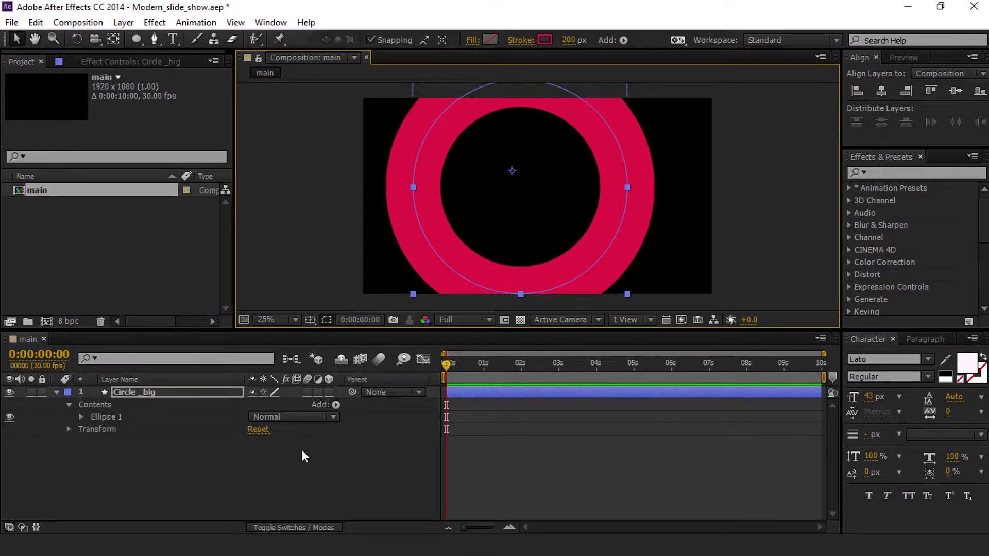
{"action": "left_click", "coordinate": [293, 461]}
{"action": "left_click_drag", "start_coordinate": [615, 191], "coordinate": [623, 178]}
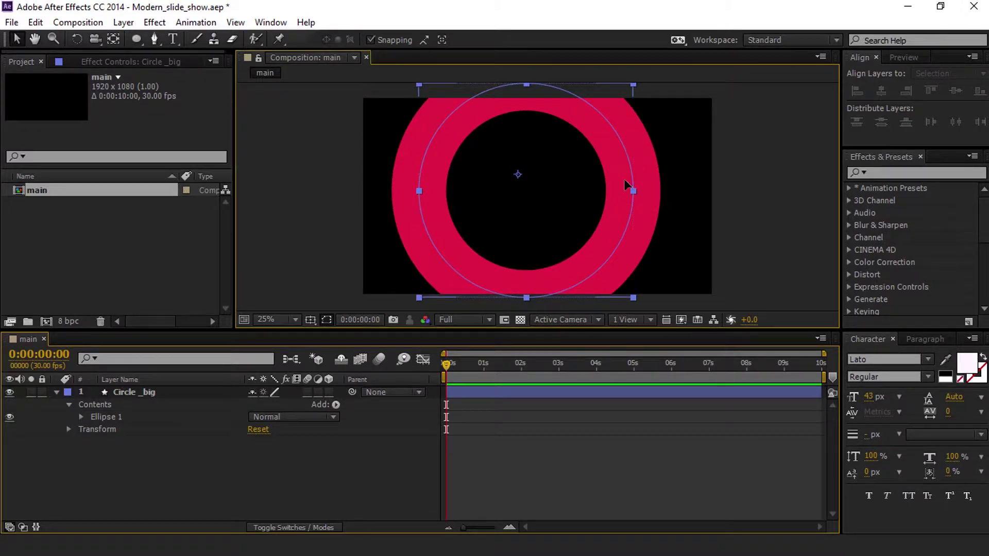
Move the anchor point of the Circle _big layer to the exact centre of the ring.
{"action": "key", "text": "y"}
{"action": "left_click_drag", "start_coordinate": [520, 175], "coordinate": [527, 191]}
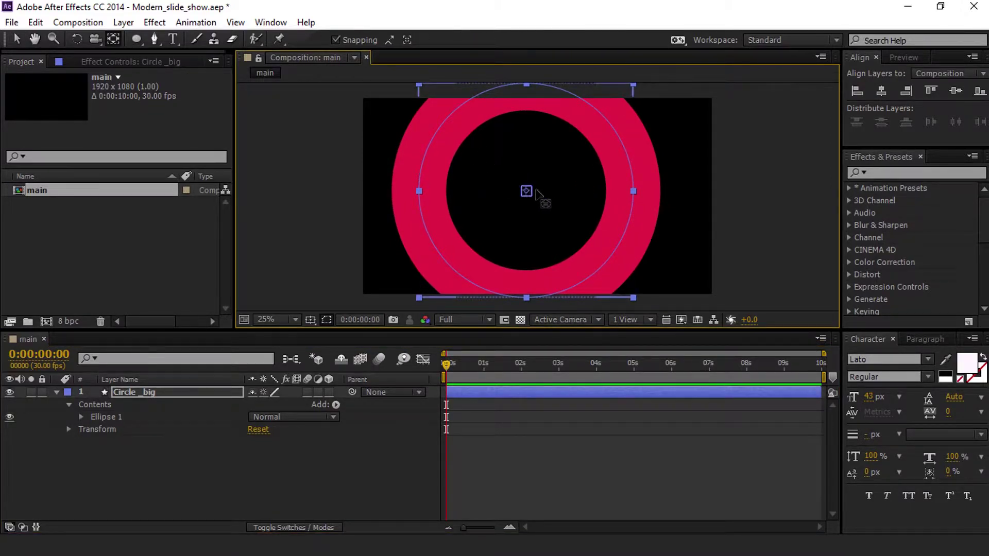
{"action": "left_click", "coordinate": [290, 475]}
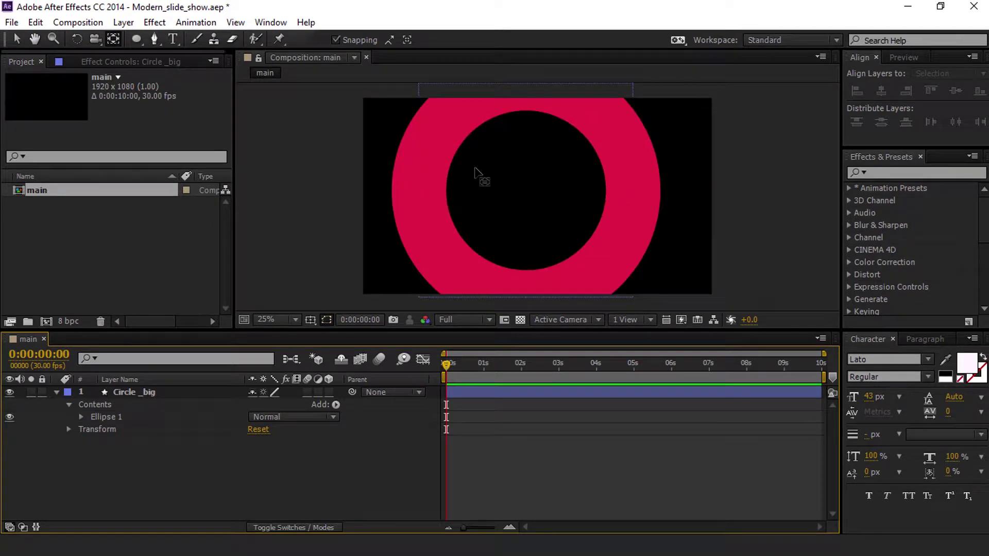
{"action": "left_click", "coordinate": [613, 151]}
{"action": "left_click", "coordinate": [267, 490]}
Duplicate the Circle _big layer and rename the copy as "Circle _Dash".
{"action": "left_click", "coordinate": [157, 393]}
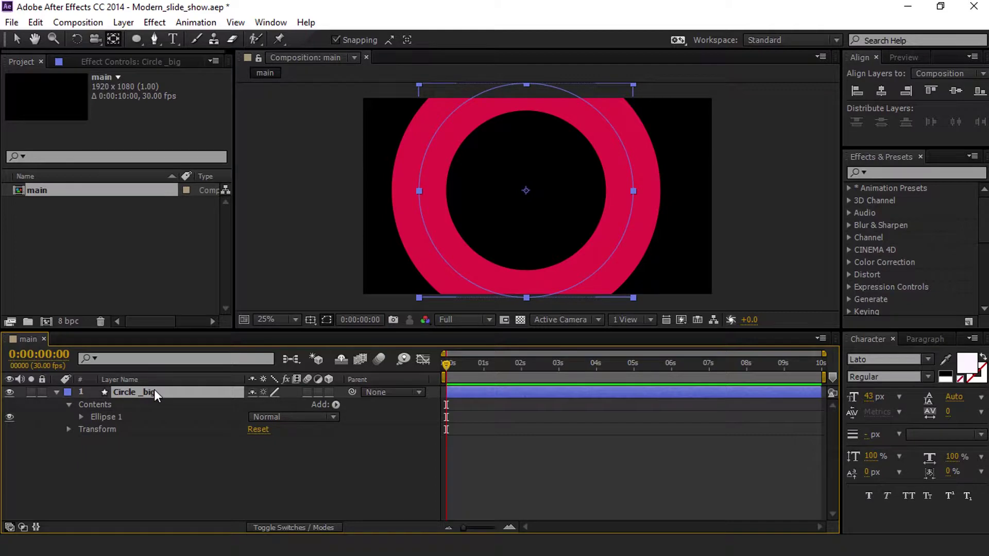
{"action": "key", "text": "ctrl+d"}
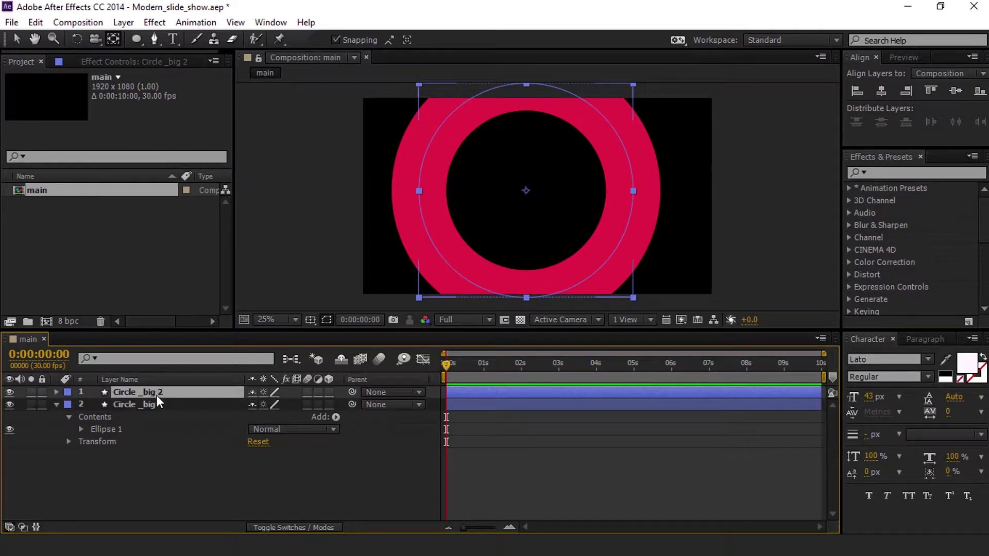
{"action": "right_click", "coordinate": [157, 396]}
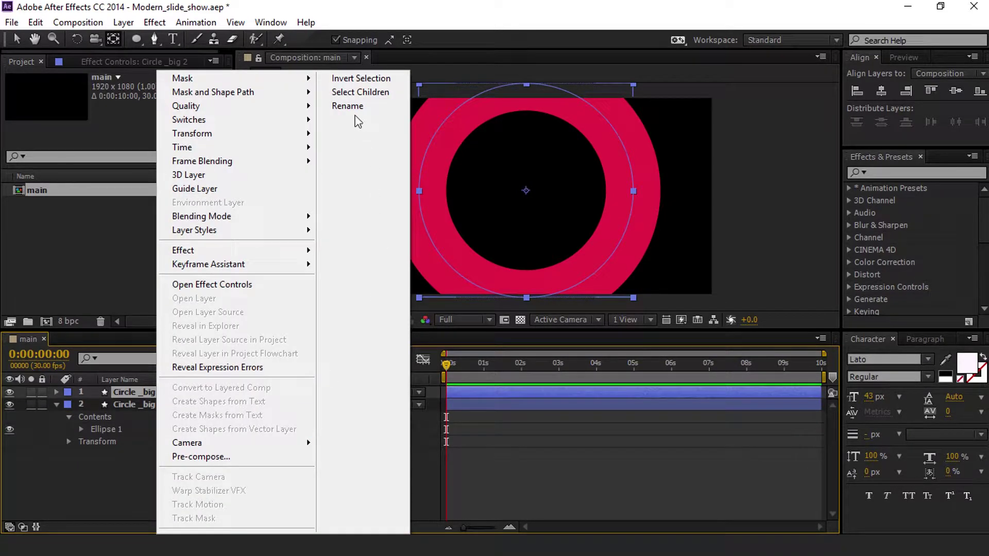
{"action": "left_click", "coordinate": [359, 106]}
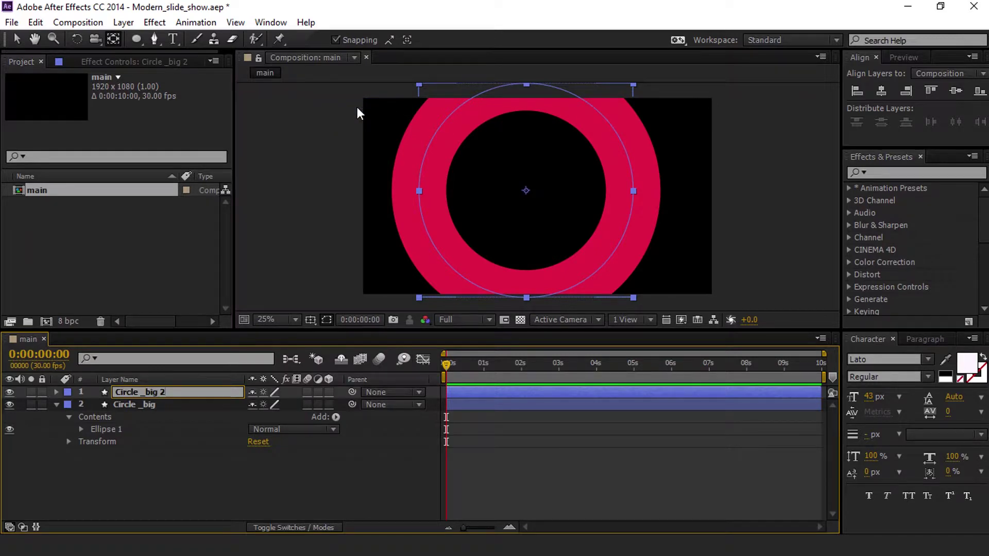
{"action": "type", "text": "o"}
{"action": "type", "text": "ash"}
{"action": "left_click", "coordinate": [127, 464]}
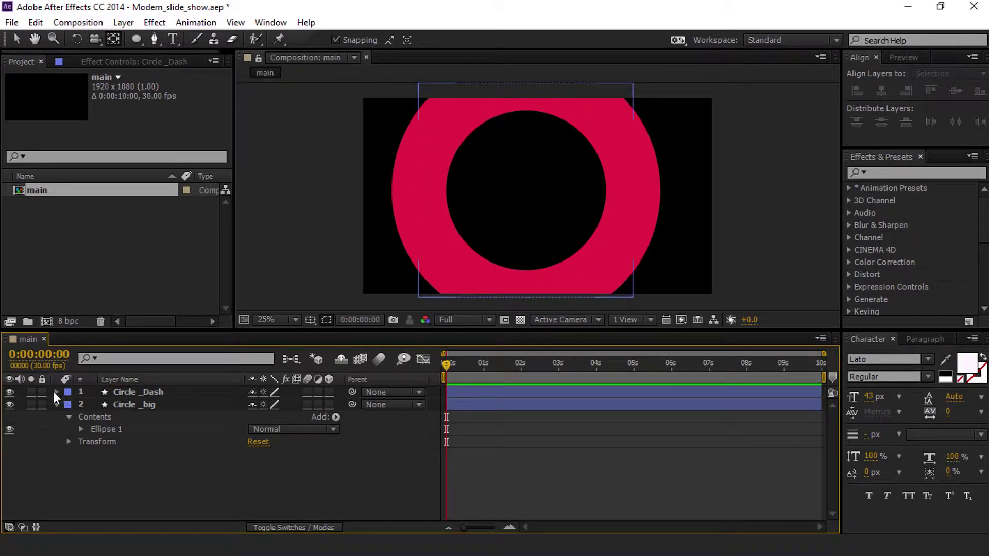
Change the stroke colour of Ellipse 1 in the Circle _Dash layer to white (FFFFFF).
{"action": "left_click", "coordinate": [56, 392]}
{"action": "left_click", "coordinate": [67, 405]}
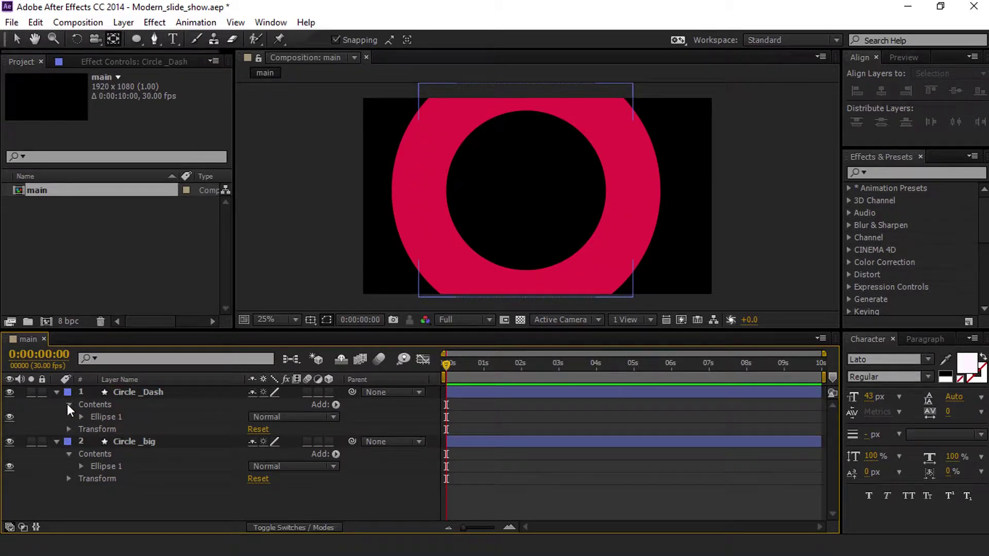
{"action": "left_click", "coordinate": [79, 415]}
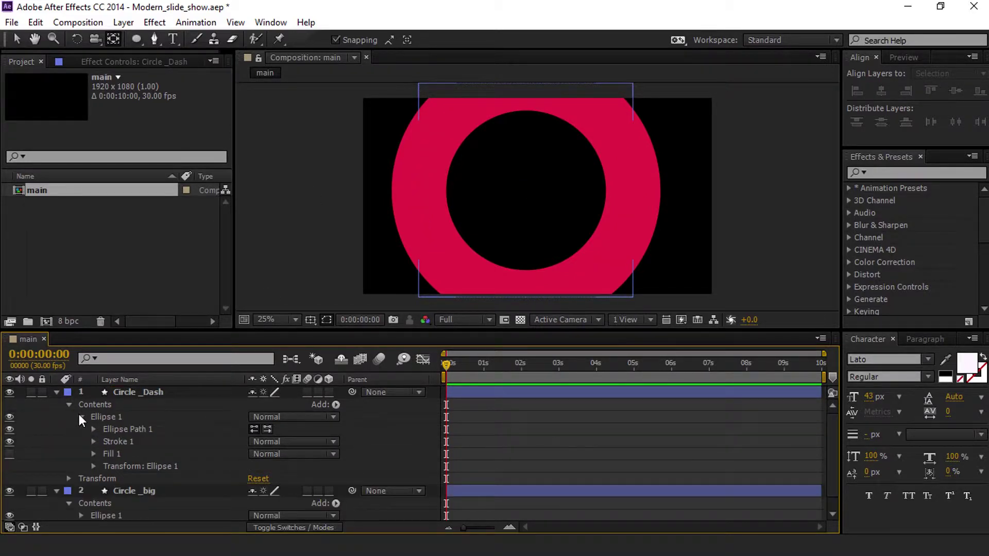
{"action": "left_click", "coordinate": [93, 441]}
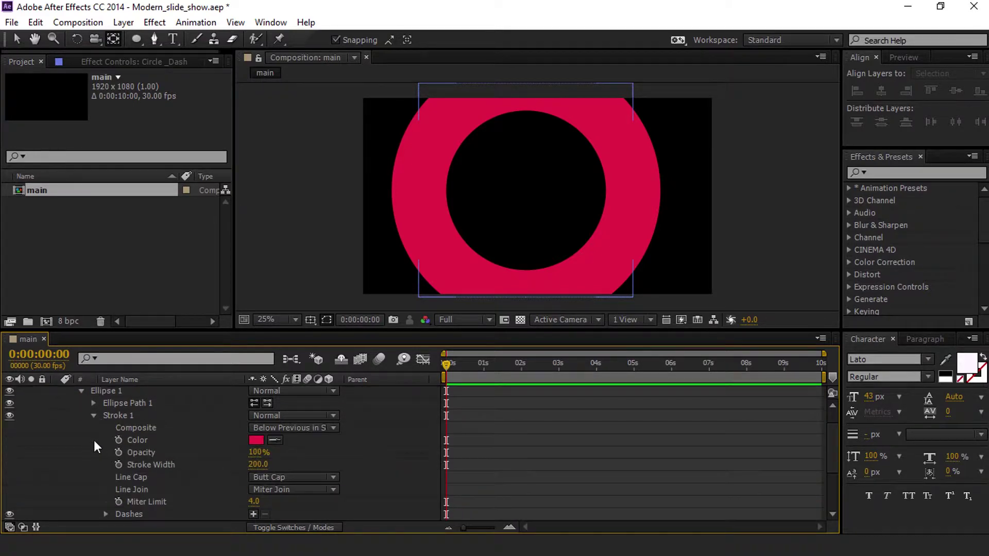
{"action": "left_click", "coordinate": [255, 440]}
{"action": "left_click", "coordinate": [130, 313]}
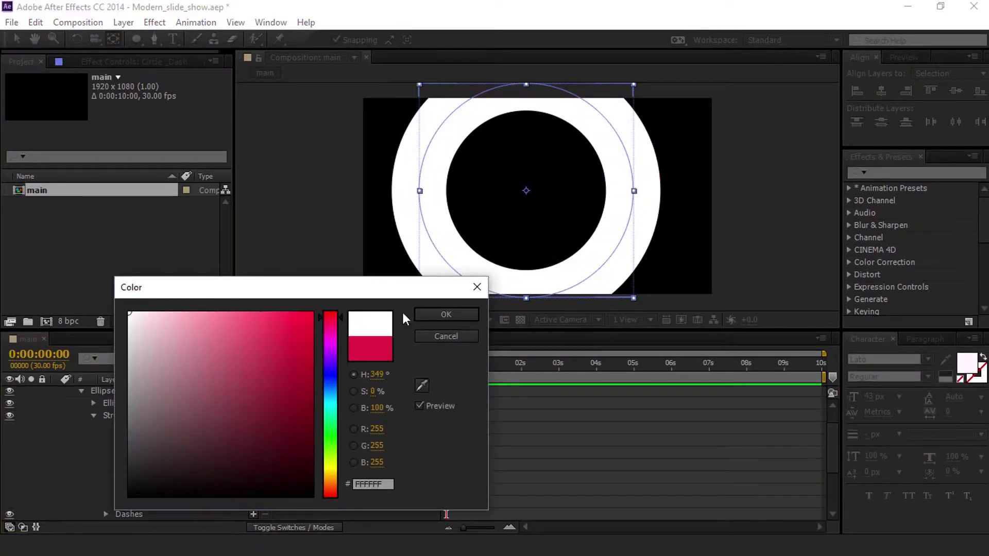
{"action": "left_click", "coordinate": [446, 314]}
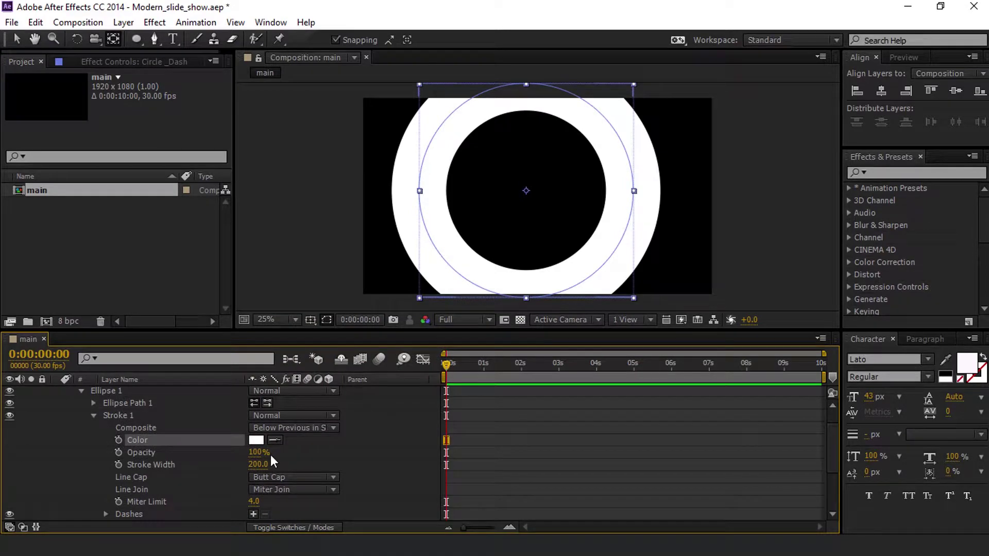
Set the Circle _Dash stroke width to 50 and add a dash pattern to the stroke.
{"action": "left_click_drag", "start_coordinate": [255, 472], "coordinate": [162, 488]}
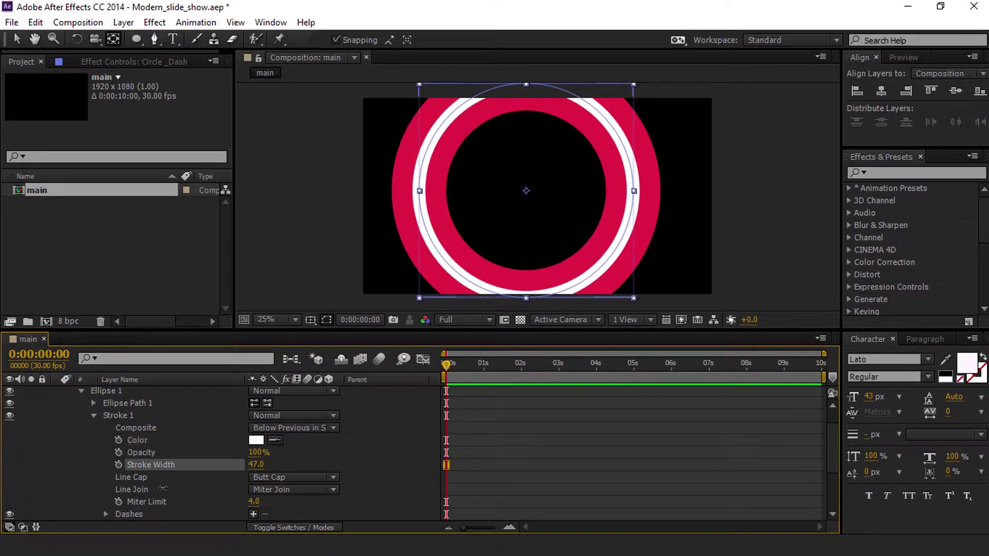
{"action": "left_click", "coordinate": [256, 465]}
{"action": "type", "text": "50"}
{"action": "key", "text": "Return"}
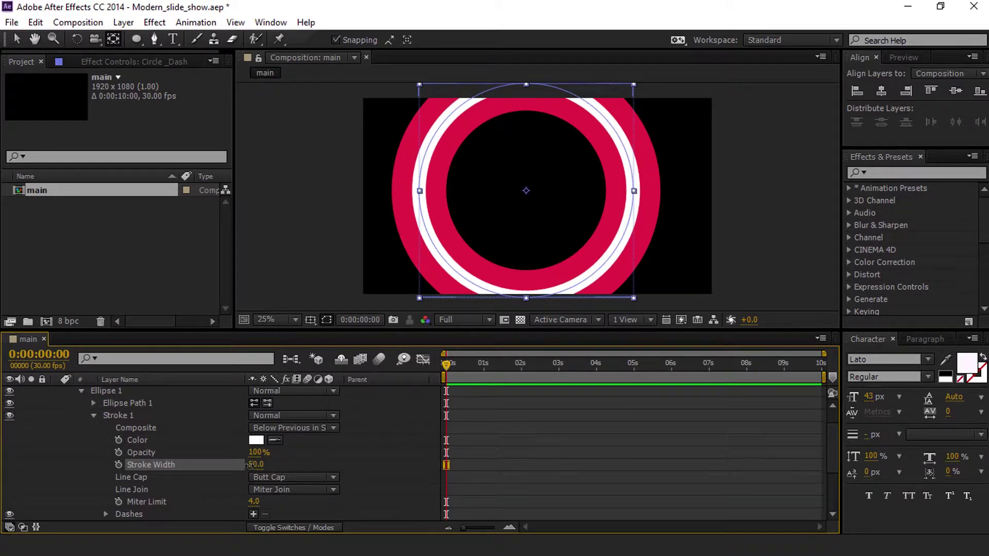
{"action": "left_click", "coordinate": [310, 469]}
{"action": "scroll", "coordinate": [288, 471], "scroll_direction": "down", "scroll_amount": 3}
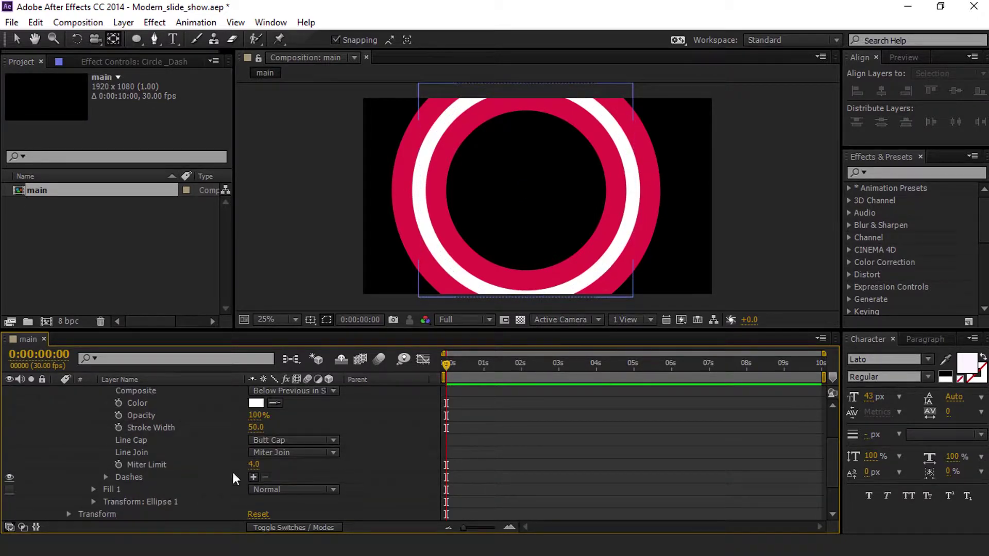
{"action": "left_click", "coordinate": [253, 477]}
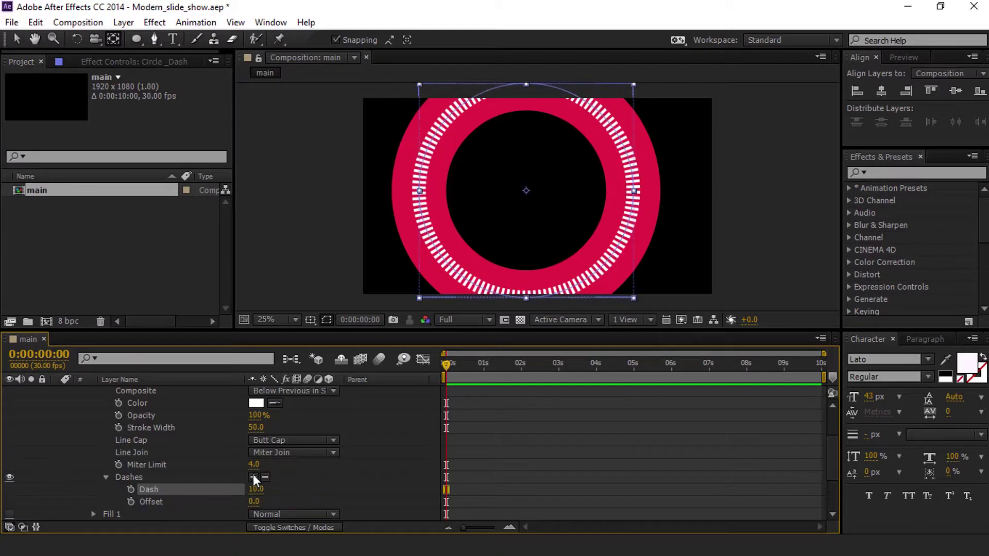
Set the Circle _Dash stroke's line cap to Round Cap and increase the dash length to form long, clearly separated dashes.
{"action": "left_click", "coordinate": [297, 440]}
{"action": "left_click", "coordinate": [293, 473]}
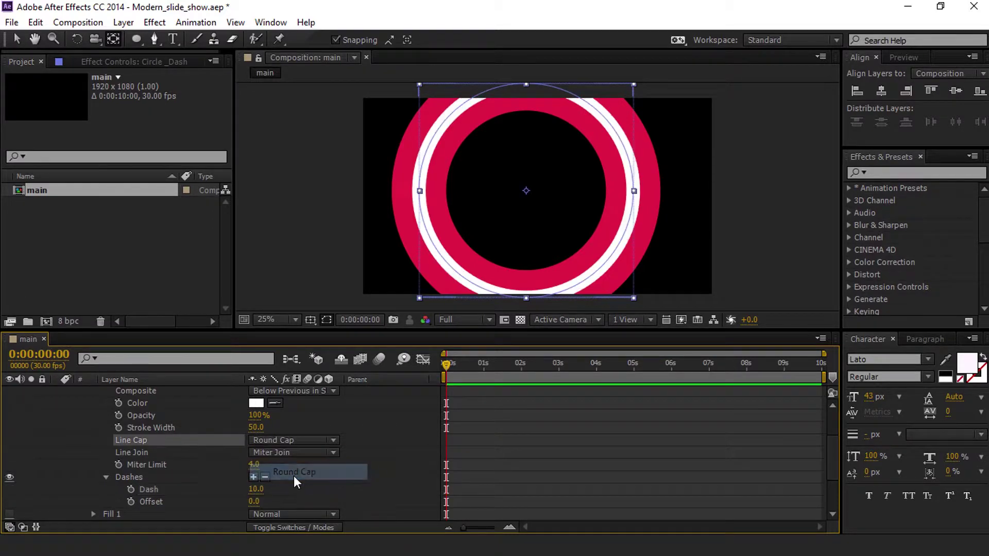
{"action": "scroll", "coordinate": [276, 453], "scroll_direction": "down", "scroll_amount": 3}
{"action": "left_click", "coordinate": [255, 452]}
{"action": "type", "text": "108"}
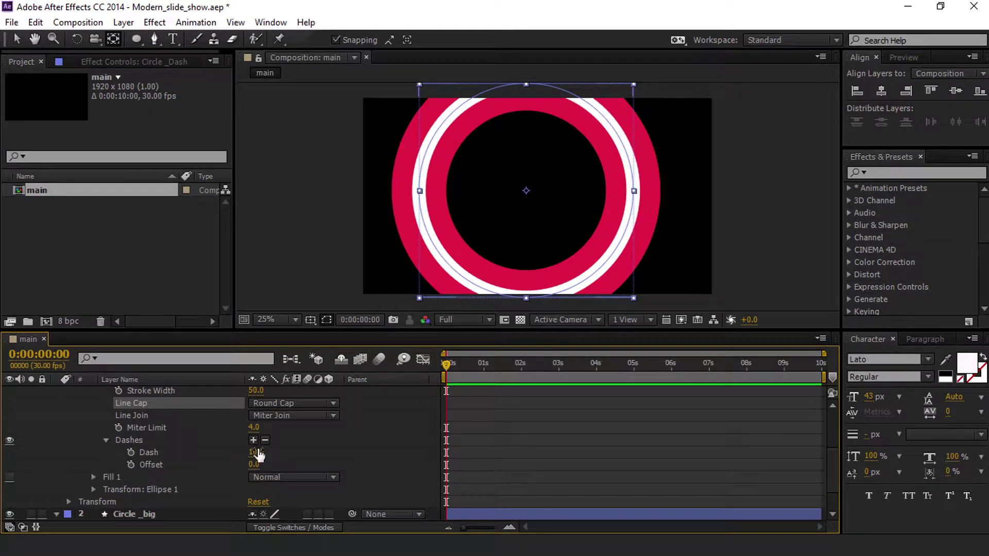
{"action": "key", "text": "Return"}
{"action": "left_click_drag", "start_coordinate": [341, 460], "coordinate": [380, 458]}
{"action": "left_click", "coordinate": [540, 444]}
Collapse the properties of the Circle _Dash and Circle _big layers and deselect everything.
{"action": "scroll", "coordinate": [135, 419], "scroll_direction": "up", "scroll_amount": 4}
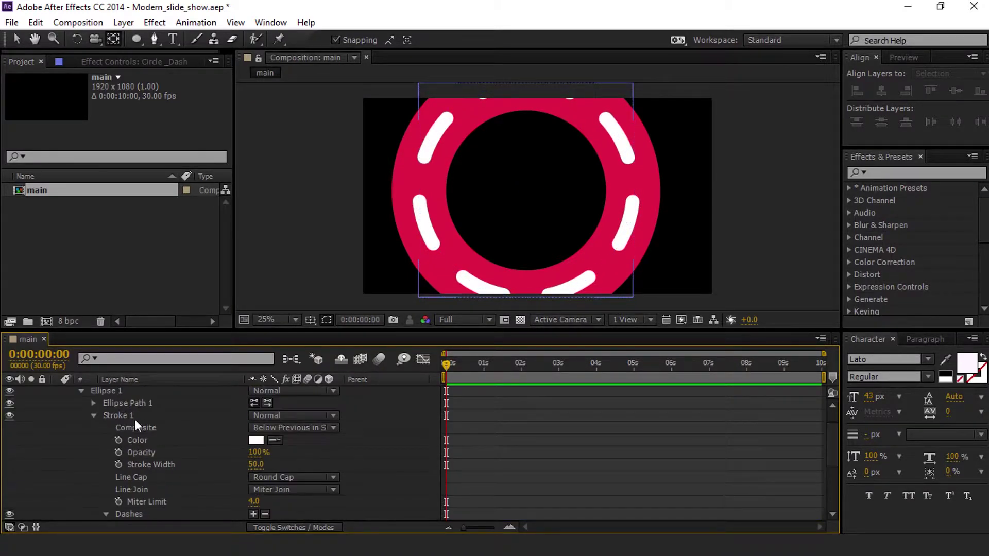
{"action": "left_click", "coordinate": [56, 392]}
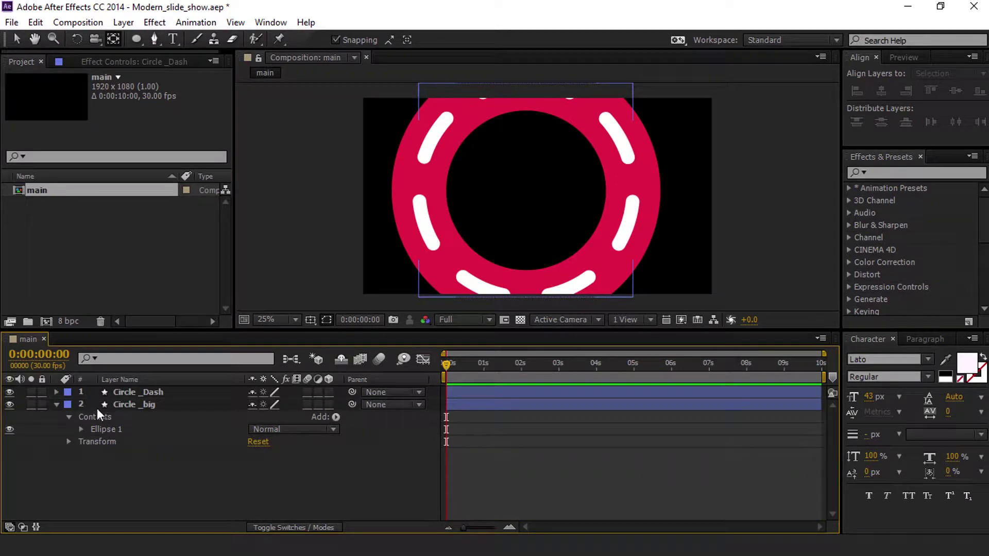
{"action": "left_click", "coordinate": [60, 402]}
{"action": "left_click", "coordinate": [55, 405]}
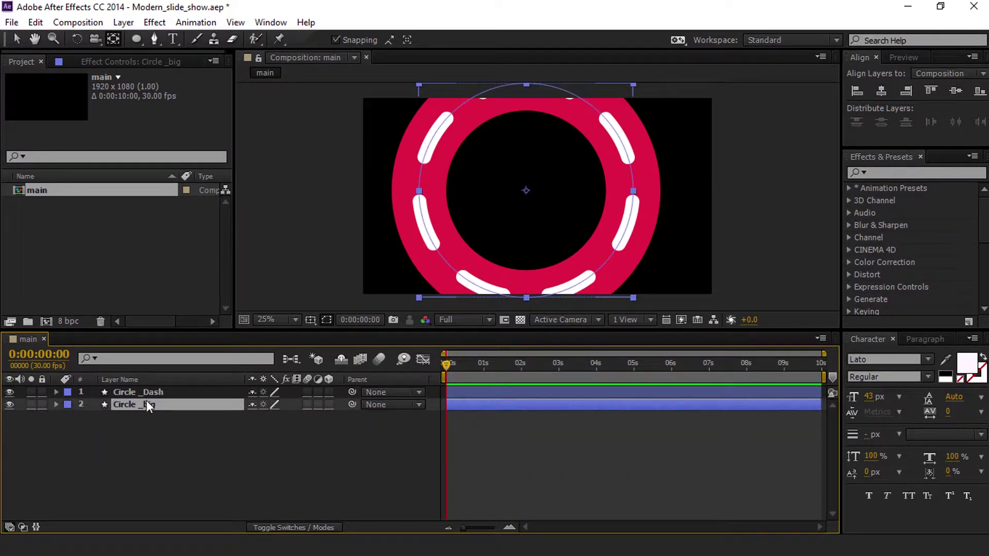
{"action": "left_click", "coordinate": [186, 493]}
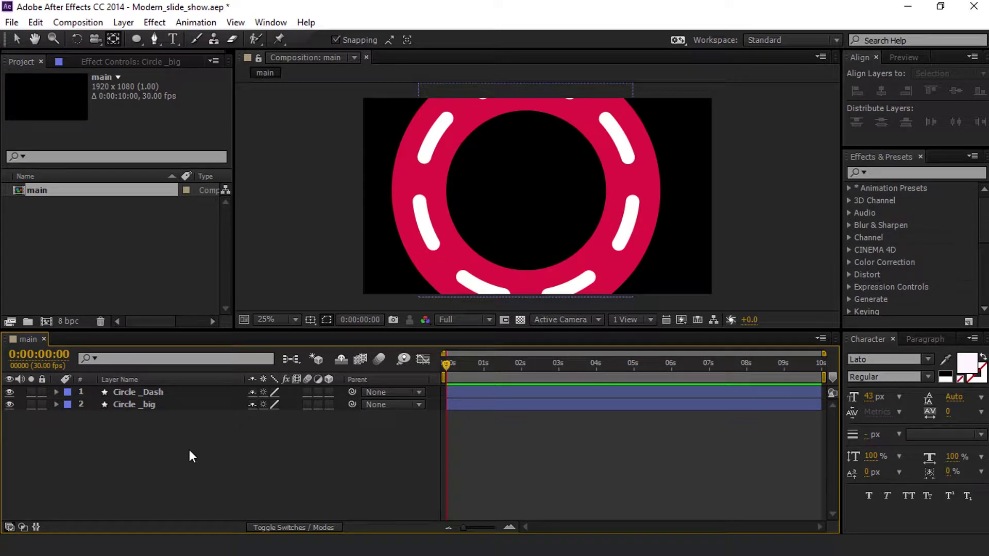
{"action": "left_click", "coordinate": [158, 406]}
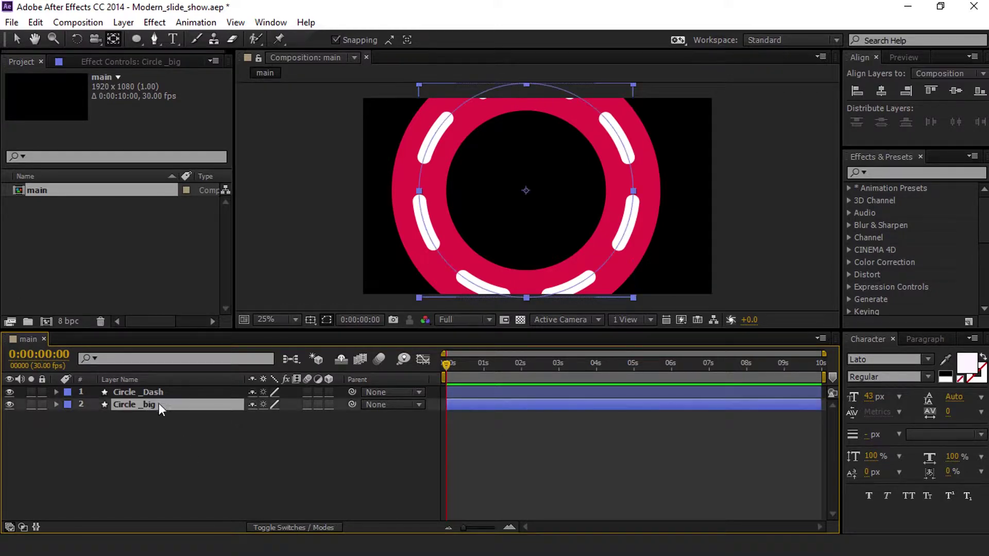
{"action": "left_click", "coordinate": [168, 391]}
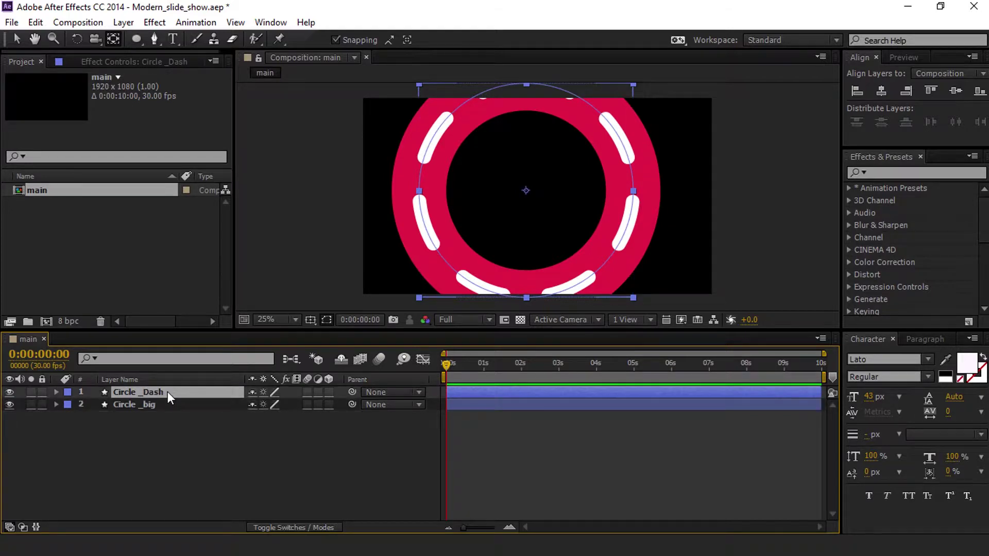
{"action": "left_click", "coordinate": [187, 448]}
{"action": "right_click", "coordinate": [187, 448]}
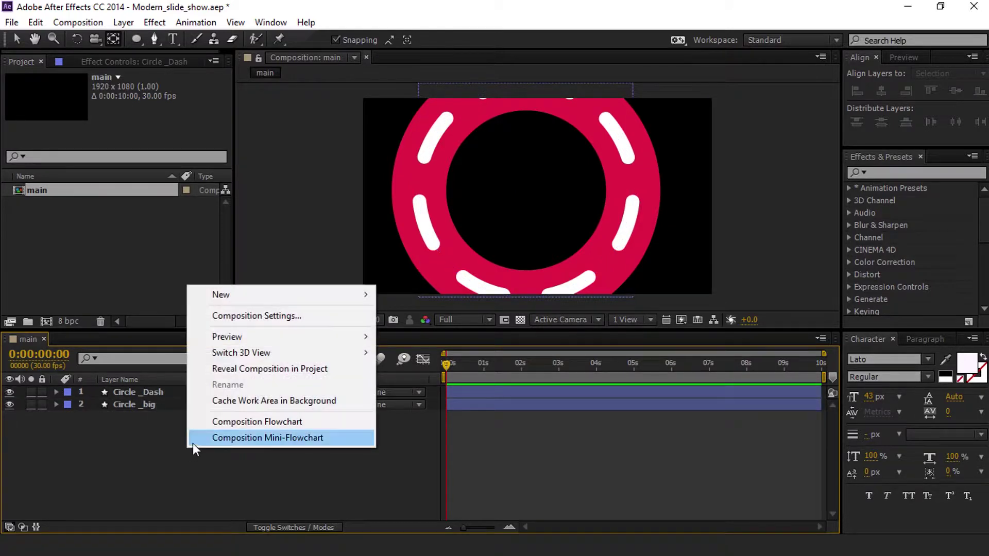
{"action": "left_click", "coordinate": [192, 273]}
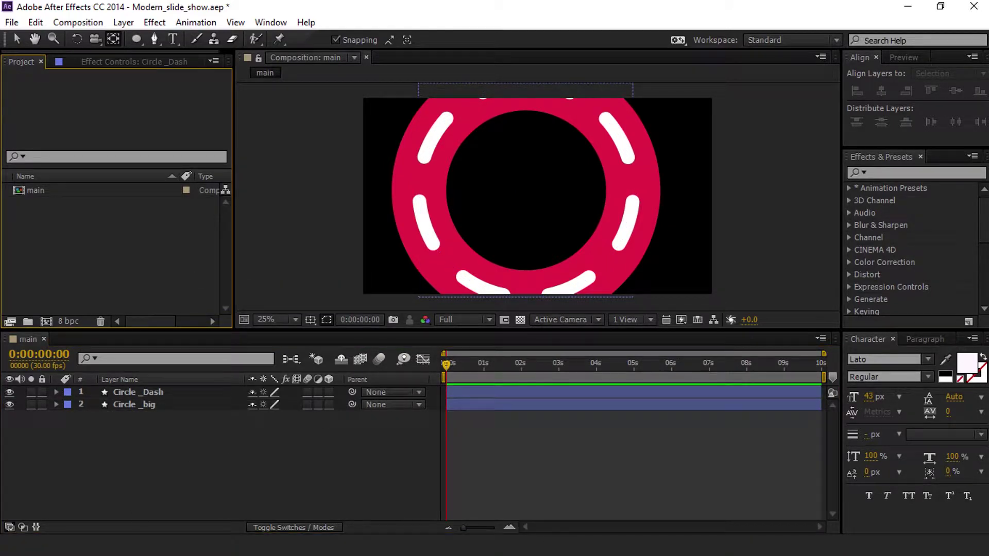
Import the photo people-2568359.jpg from the file browser into the project.
{"action": "key", "text": "alt+Tab"}
{"action": "left_click_drag", "start_coordinate": [706, 277], "coordinate": [67, 256]}
{"action": "left_click", "coordinate": [76, 253]}
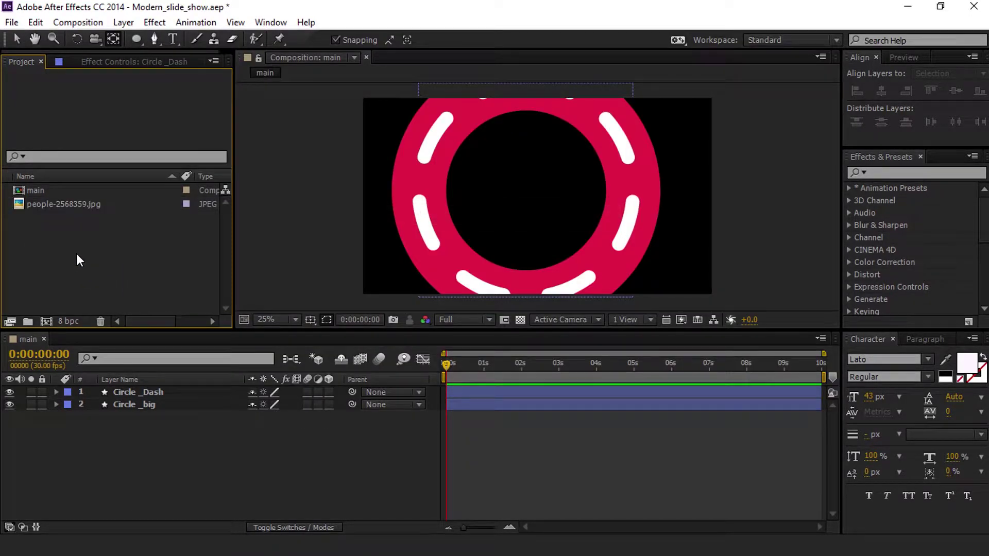
Create a new composition named "Image_01" with the default settings.
{"action": "left_click", "coordinate": [80, 23]}
{"action": "left_click", "coordinate": [110, 38]}
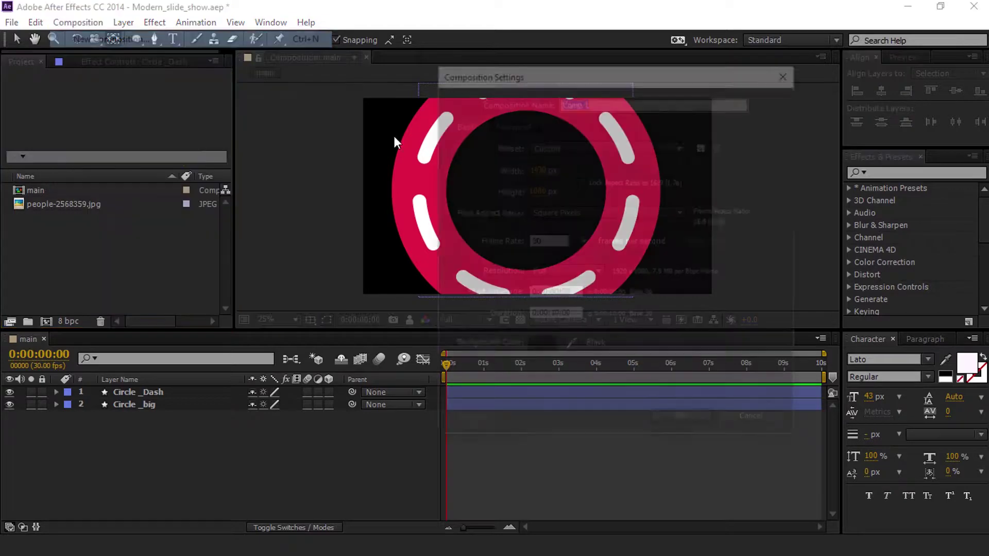
{"action": "type", "text": "Ima"}
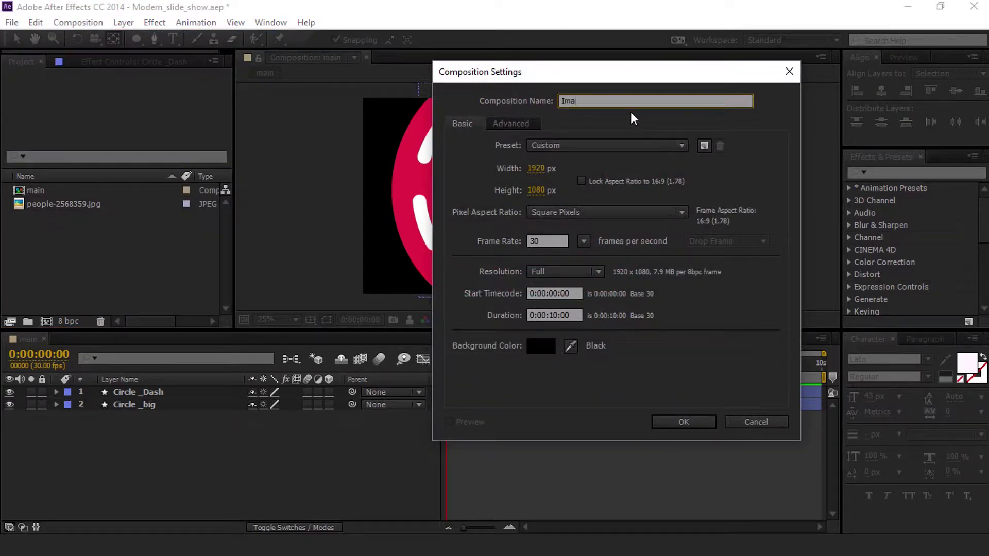
{"action": "type", "text": "ge_01"}
{"action": "left_click", "coordinate": [664, 421]}
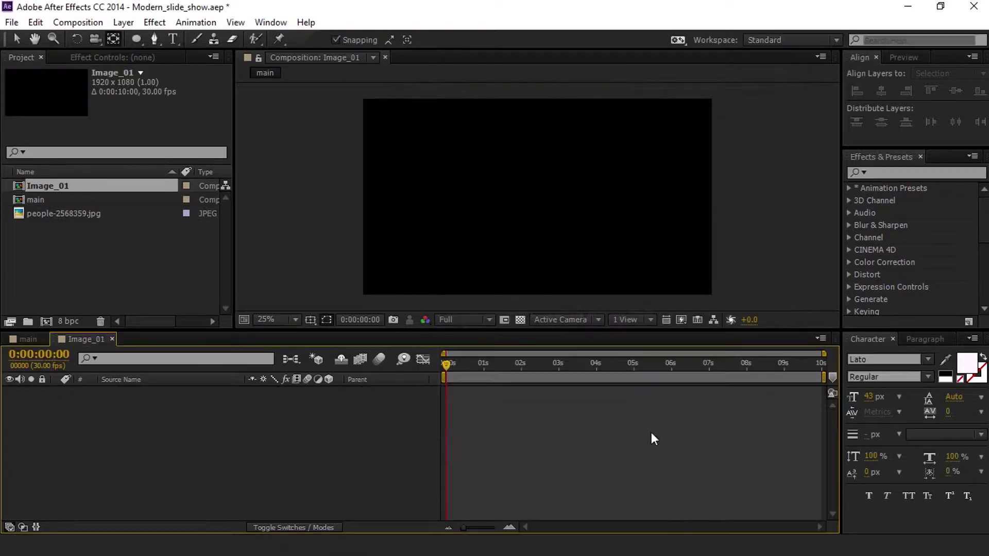
Add people-2568359.jpg to the Image_01 composition as a layer and scale it to 38%.
{"action": "left_click", "coordinate": [57, 214]}
{"action": "left_click_drag", "start_coordinate": [56, 214], "coordinate": [104, 394]}
{"action": "key", "text": "s"}
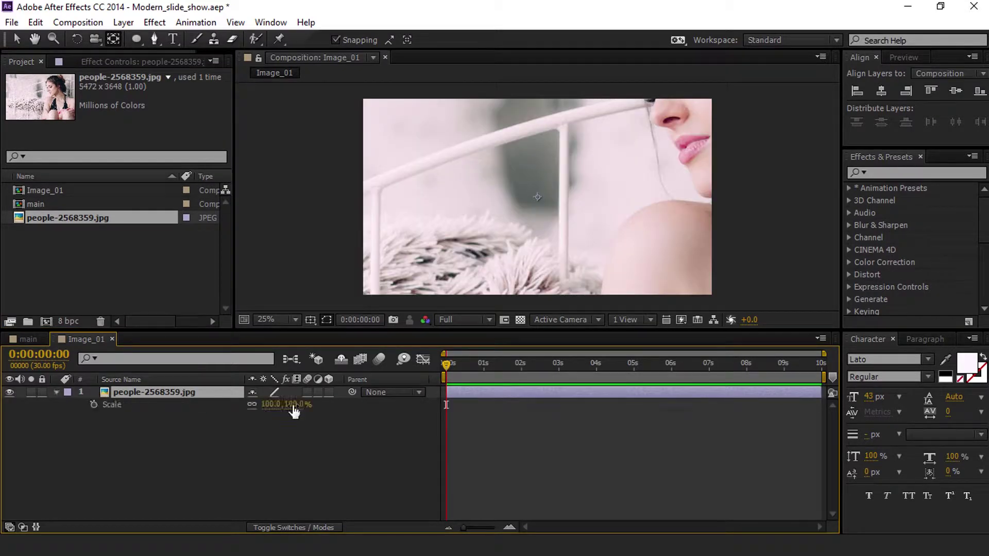
{"action": "left_click_drag", "start_coordinate": [293, 410], "coordinate": [263, 422]}
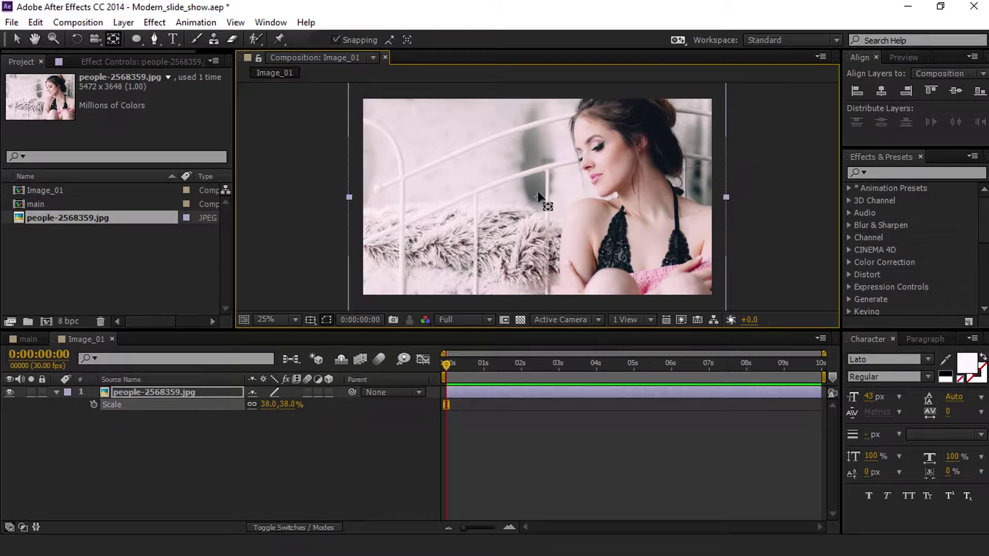
Move the photo slightly down within the Image_01 frame so the woman's whole head fits in view.
{"action": "left_click", "coordinate": [175, 403]}
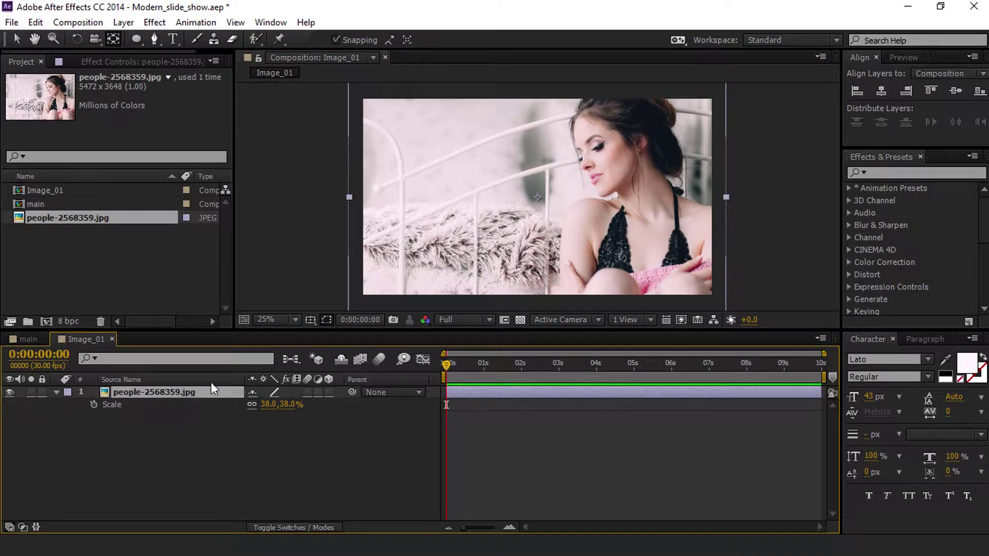
{"action": "key", "text": "v"}
{"action": "left_click_drag", "start_coordinate": [489, 159], "coordinate": [514, 153]}
{"action": "left_click", "coordinate": [328, 417]}
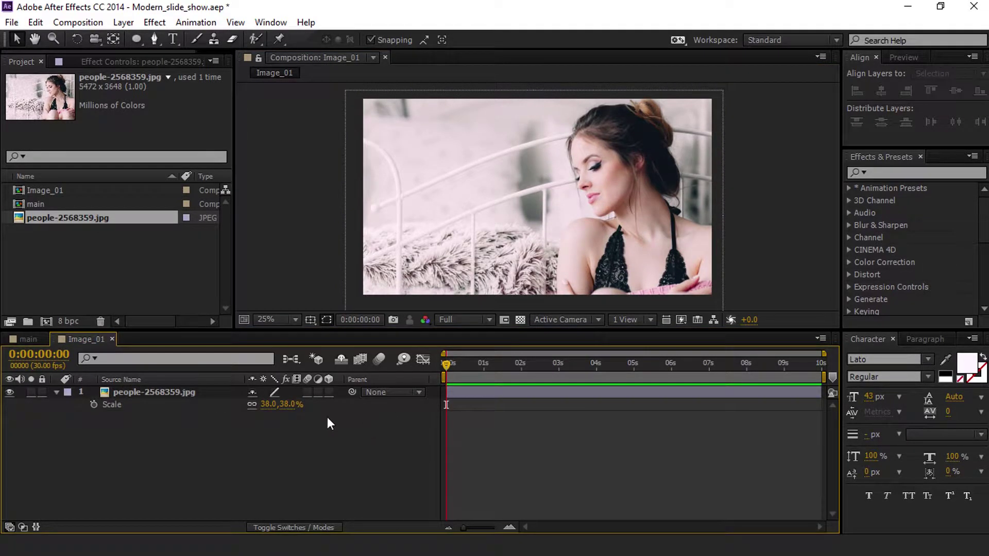
Switch to the main composition and add Image_01 as a layer above the two circle layers.
{"action": "left_click", "coordinate": [28, 340]}
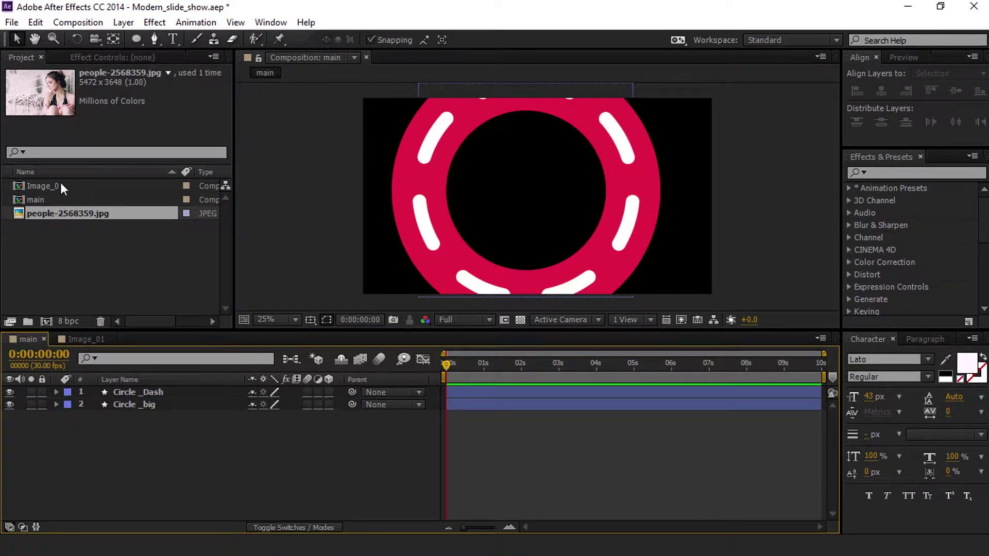
{"action": "left_click_drag", "start_coordinate": [60, 183], "coordinate": [132, 391]}
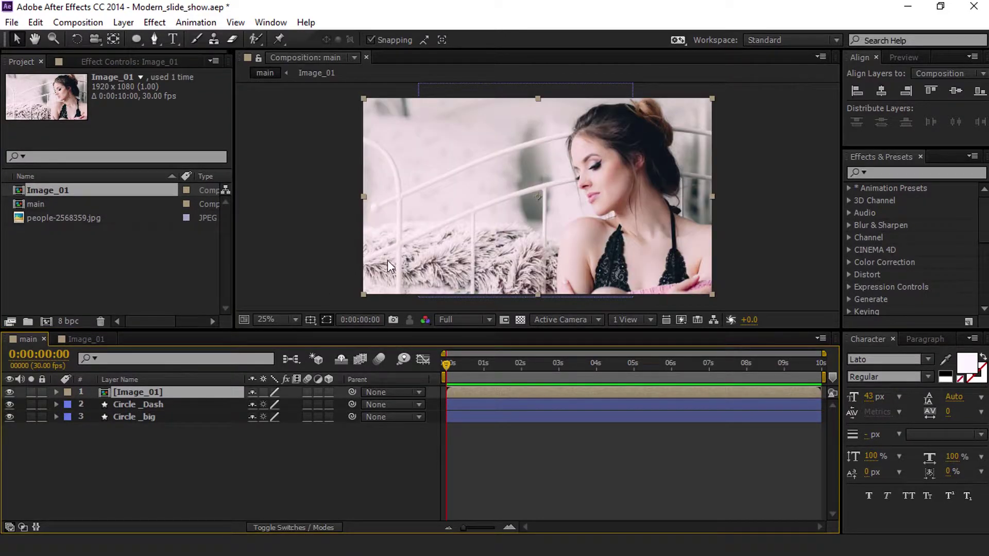
Display the title/action-safe guides and scale the Image_01 layer to 80%.
{"action": "key", "text": "s"}
{"action": "left_click", "coordinate": [310, 320]}
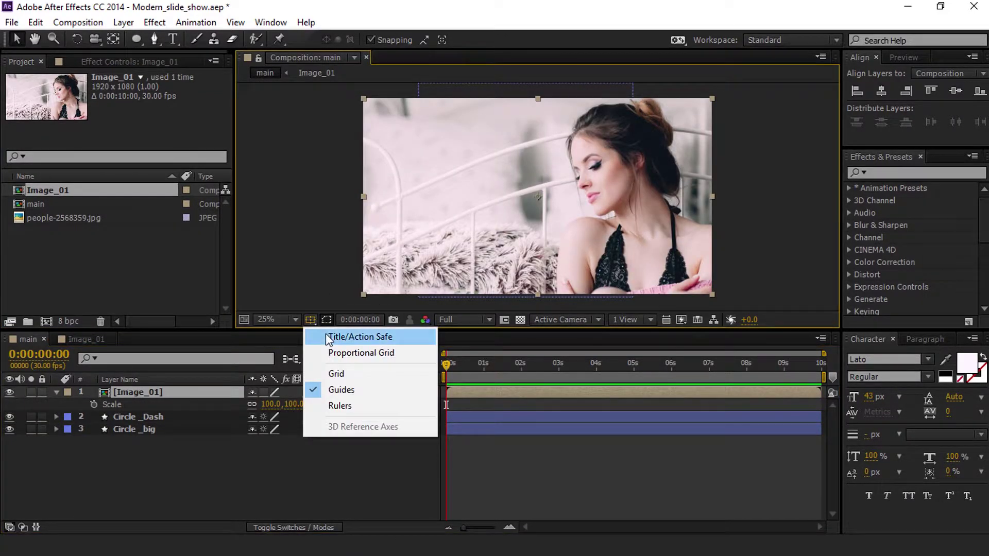
{"action": "left_click", "coordinate": [326, 334]}
{"action": "left_click_drag", "start_coordinate": [291, 408], "coordinate": [276, 404]}
{"action": "left_click", "coordinate": [272, 488]}
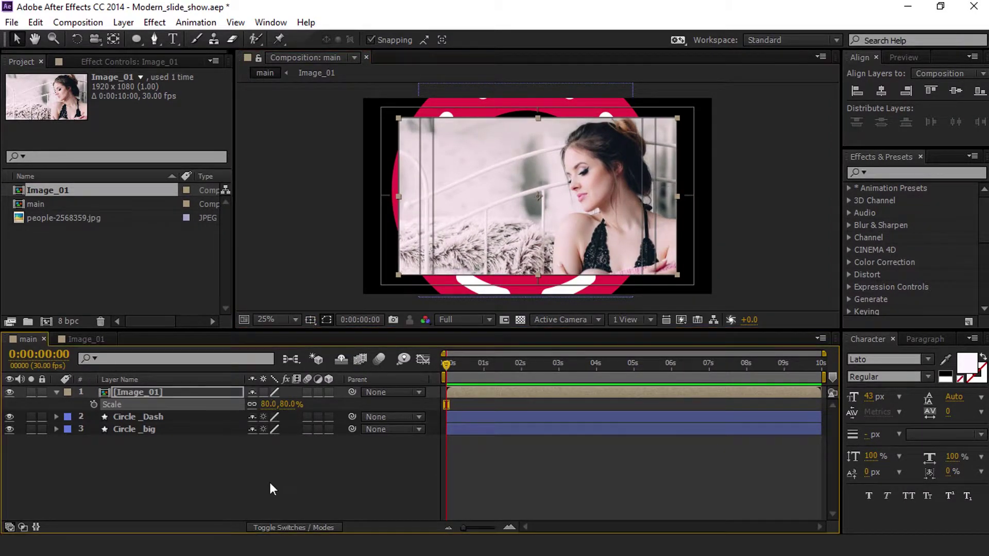
{"action": "left_click", "coordinate": [266, 486]}
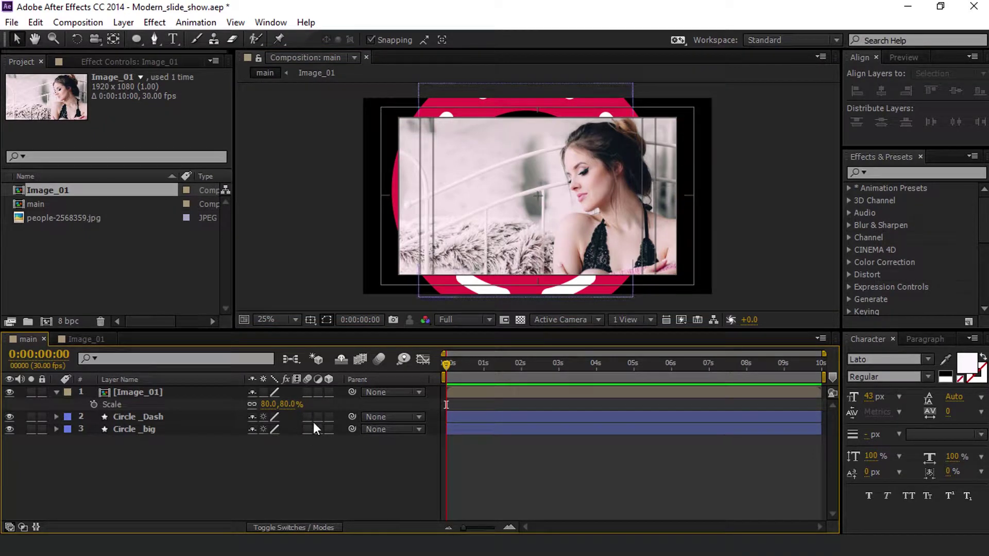
Scale the Circle _Dash and Circle _big layers together to 117%.
{"action": "left_click", "coordinate": [124, 429]}
{"action": "left_click", "coordinate": [165, 415], "text": "shift"}
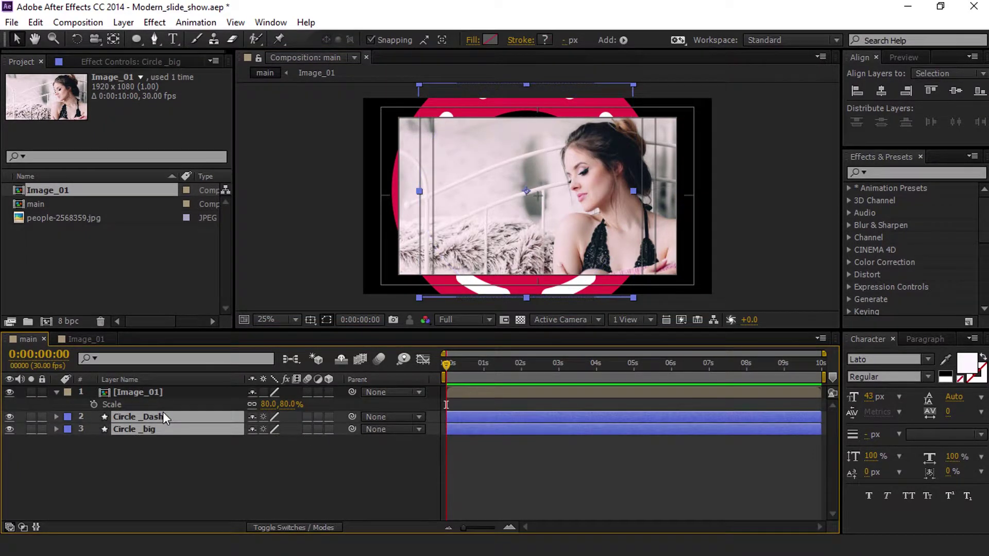
{"action": "key", "text": "s"}
{"action": "left_click", "coordinate": [296, 453]}
{"action": "type", "text": "113"}
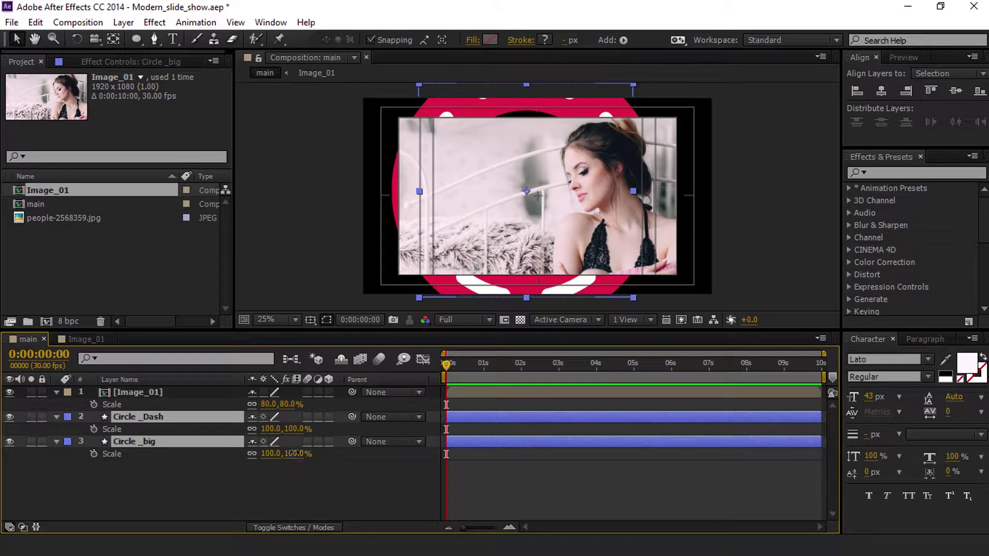
{"action": "key", "text": "Return"}
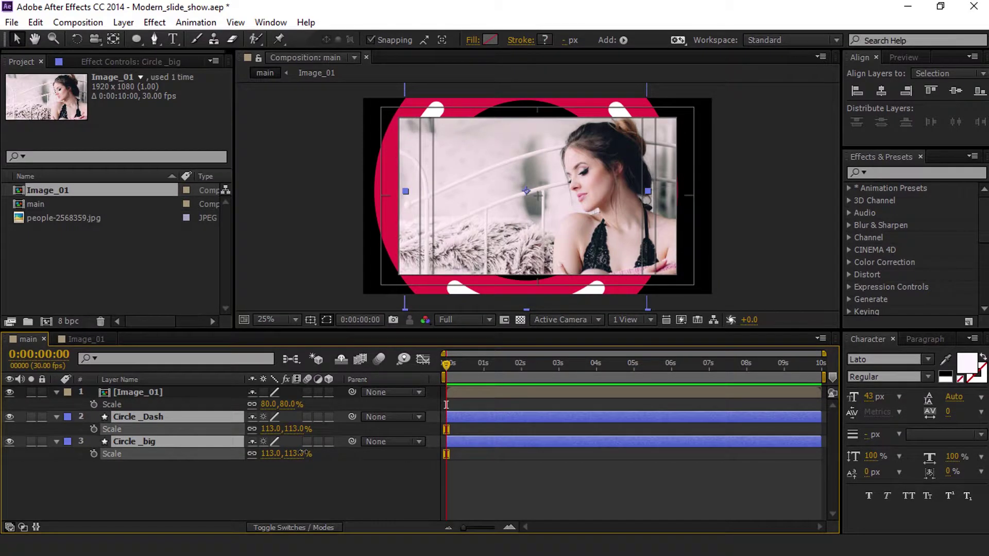
{"action": "left_click_drag", "start_coordinate": [304, 454], "coordinate": [306, 453]}
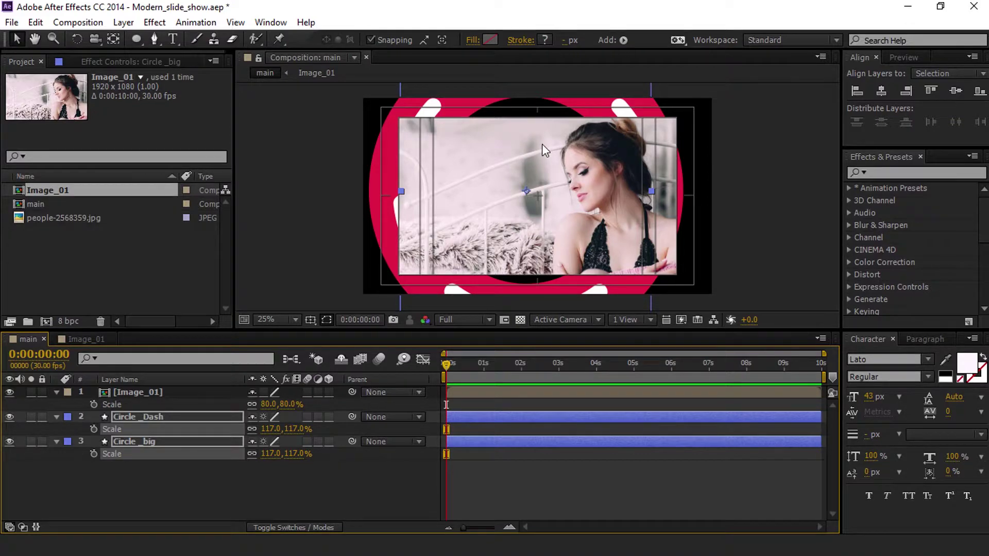
Examine the main composition enlarged to check how the photo sits over the rings.
{"action": "key", "text": "grave"}
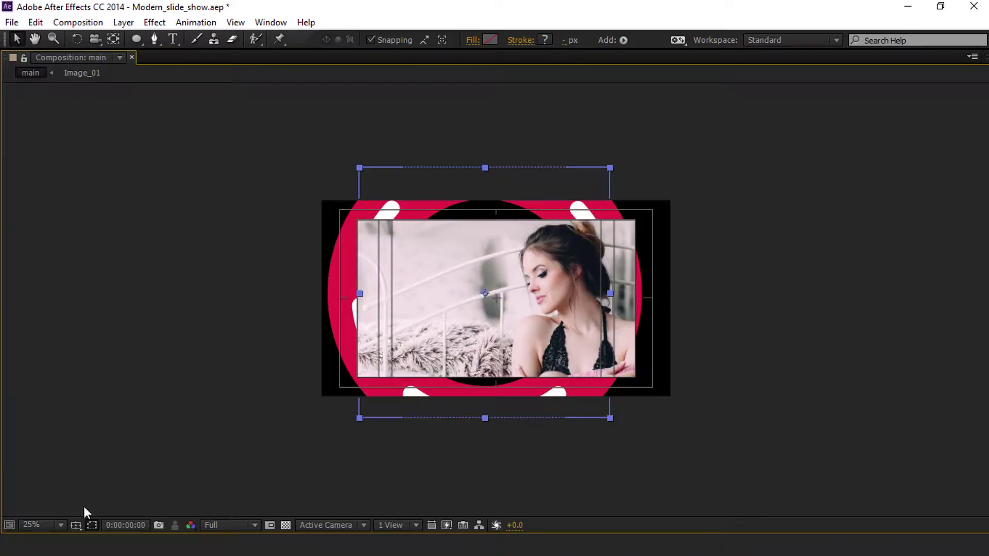
{"action": "left_click", "coordinate": [48, 524]}
{"action": "left_click", "coordinate": [84, 280]}
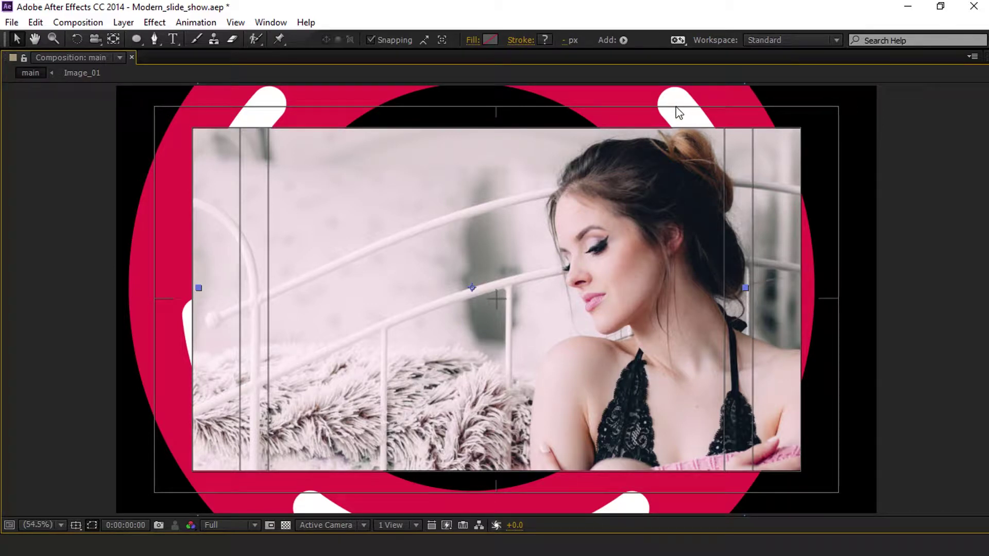
{"action": "key", "text": "grave"}
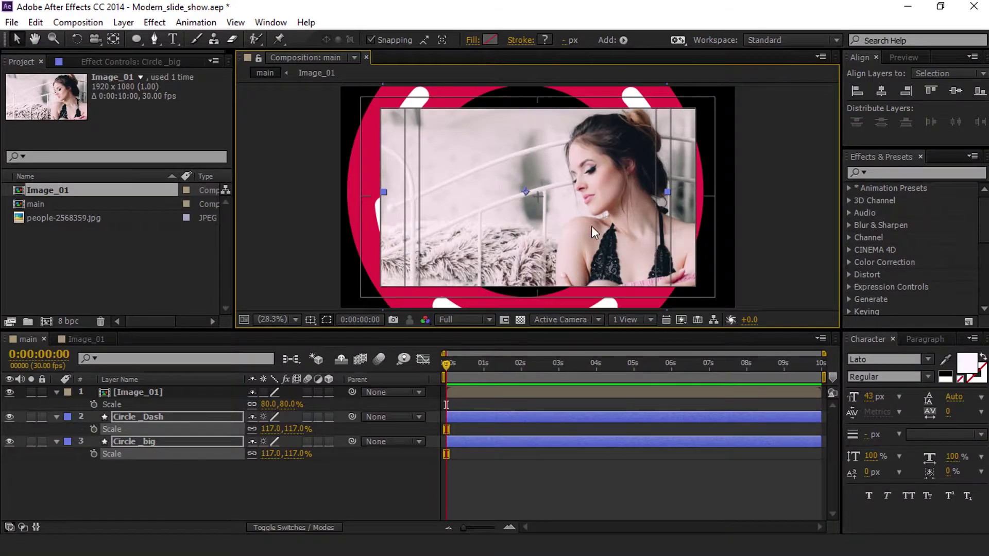
{"action": "scroll", "coordinate": [453, 242], "scroll_direction": "up", "scroll_amount": 2}
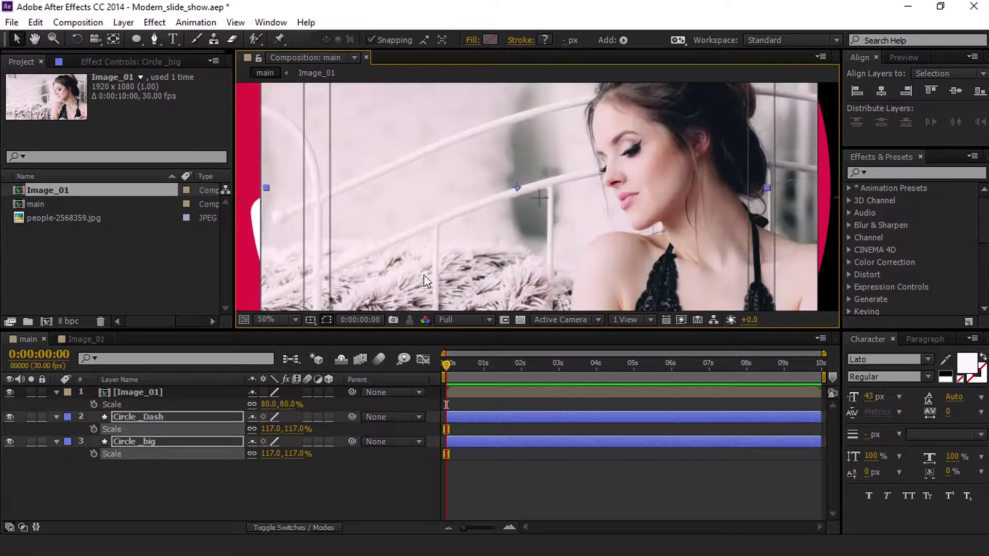
{"action": "scroll", "coordinate": [475, 227], "scroll_direction": "down", "scroll_amount": 6}
{"action": "scroll", "coordinate": [466, 248], "scroll_direction": "up", "scroll_amount": 4}
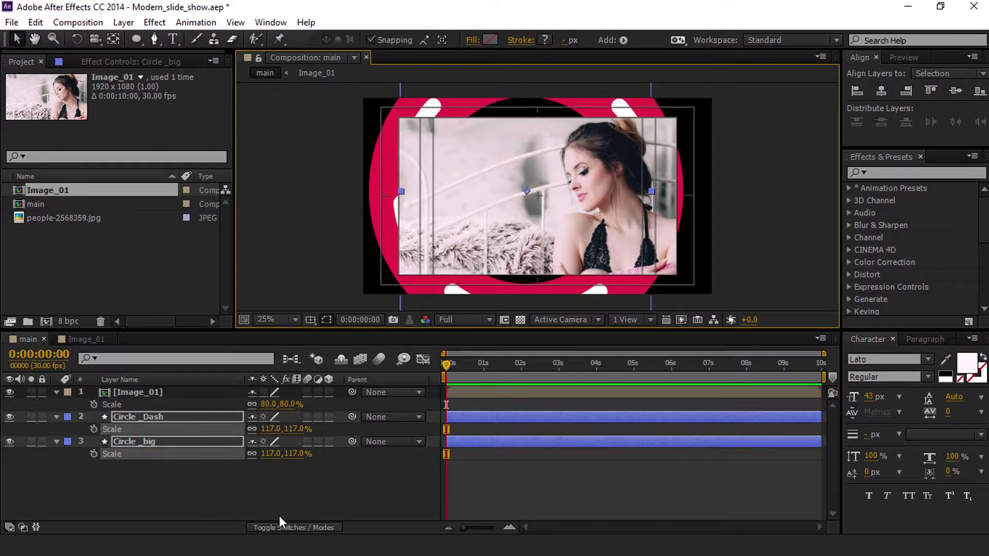
Collapse the scale properties of all three layers in main and select the Image_01 layer.
{"action": "left_click", "coordinate": [290, 501]}
{"action": "left_click", "coordinate": [56, 442]}
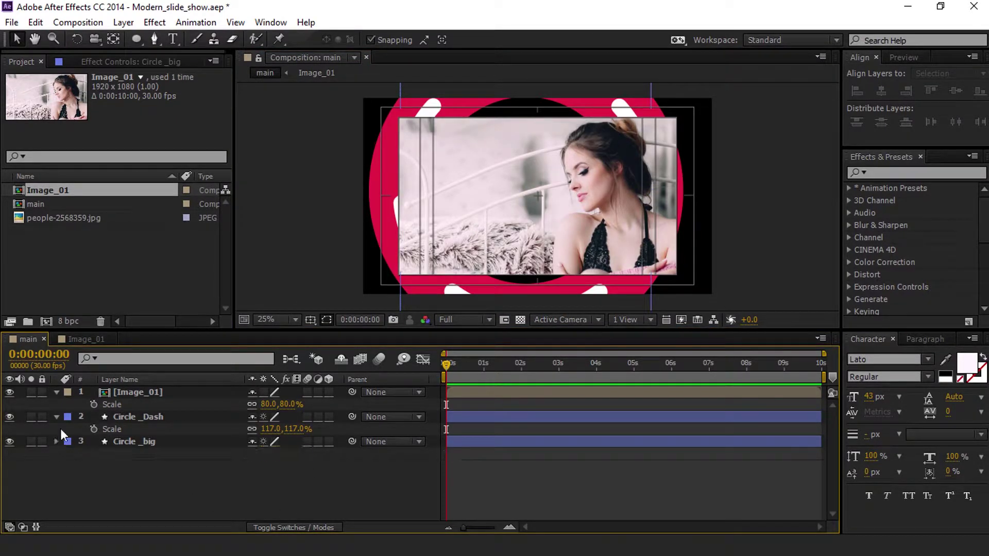
{"action": "left_click", "coordinate": [55, 417]}
{"action": "left_click", "coordinate": [55, 392]}
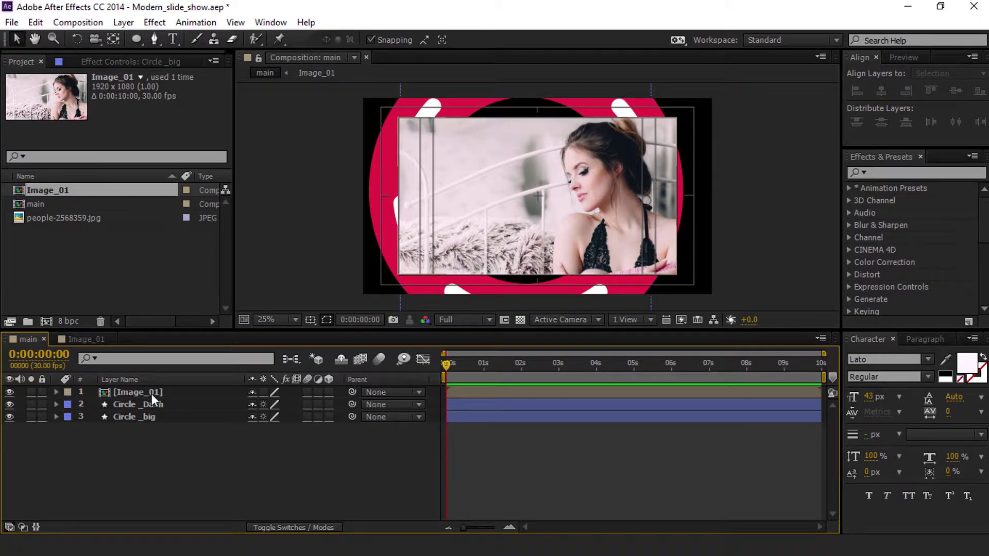
{"action": "left_click", "coordinate": [152, 393]}
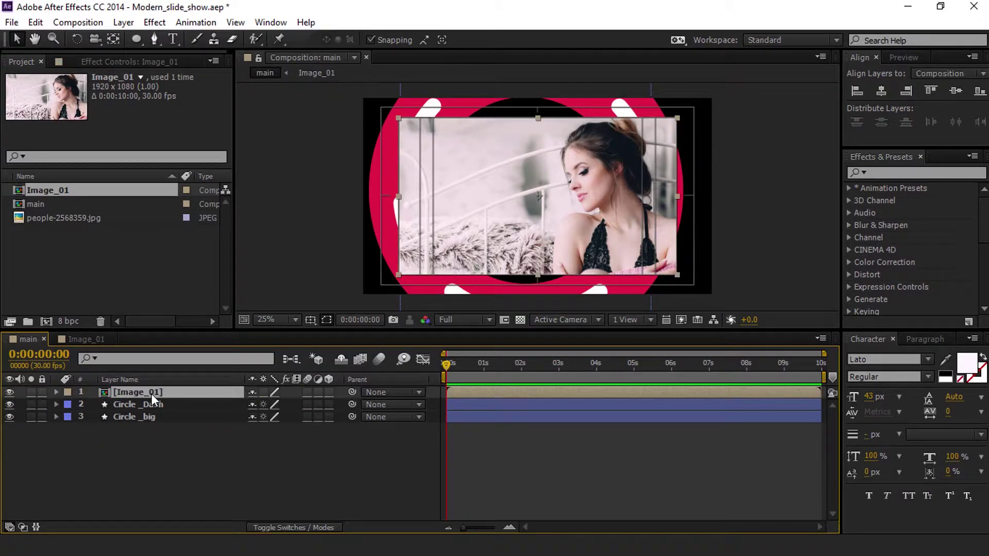
Animate Image_01 sliding in from the left, with position keyframes of -931, 540 at 0 s and 960, 540 at 1 s.
{"action": "left_click", "coordinate": [201, 391]}
{"action": "key", "text": "p"}
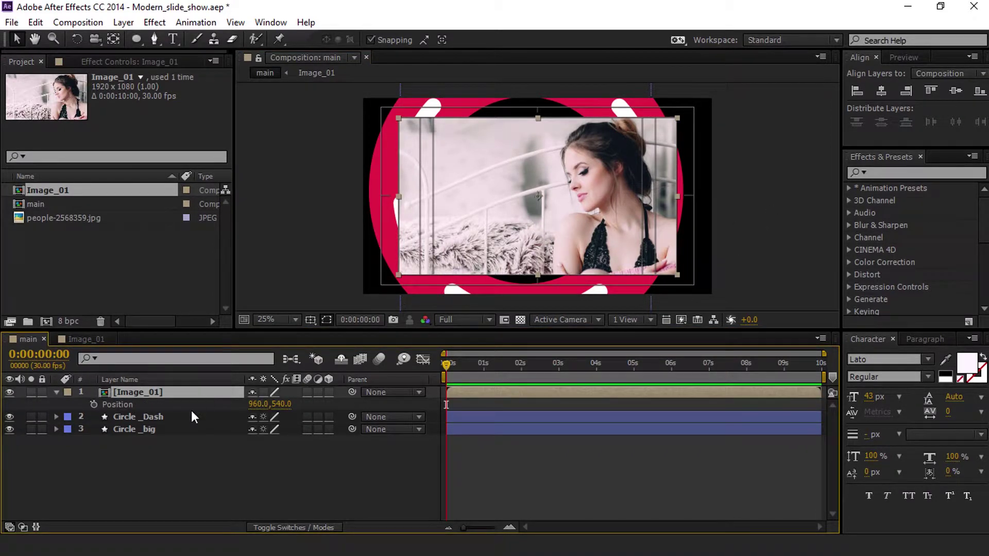
{"action": "left_click_drag", "start_coordinate": [521, 363], "coordinate": [502, 364]}
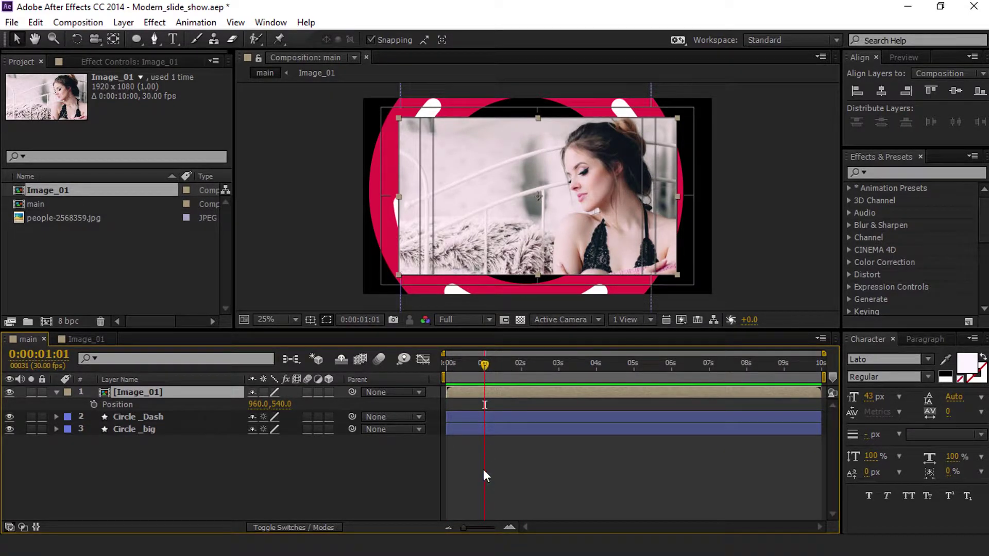
{"action": "left_click_drag", "start_coordinate": [463, 528], "coordinate": [487, 528]}
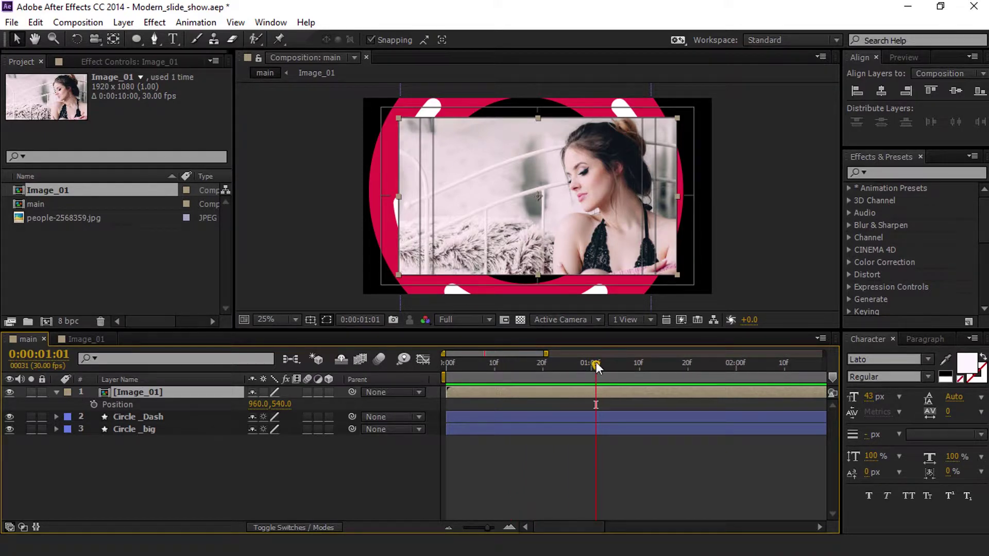
{"action": "left_click_drag", "start_coordinate": [595, 364], "coordinate": [461, 390]}
{"action": "left_click", "coordinate": [94, 405]}
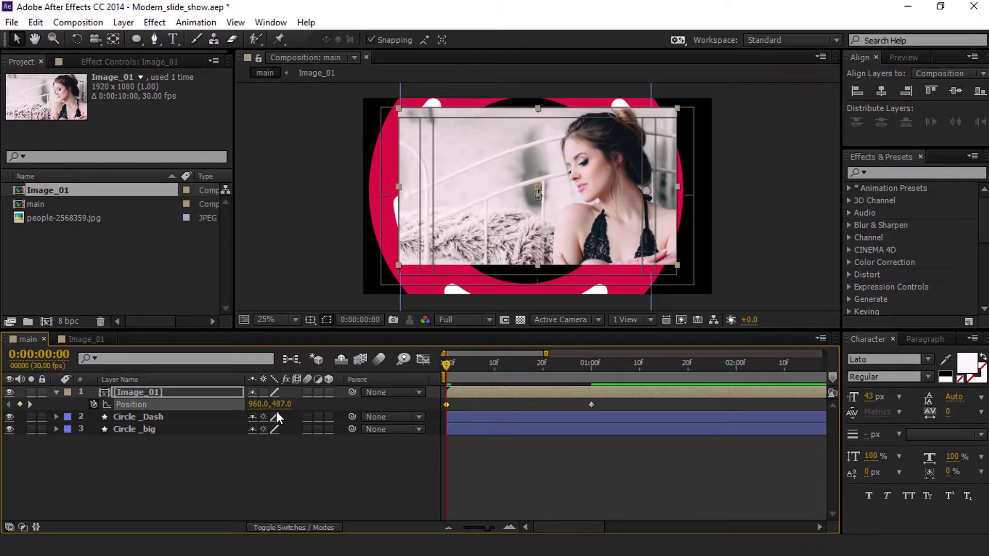
{"action": "mouse_move", "coordinate": [263, 407]}
{"action": "left_mouse_down"}
{"action": "mouse_move", "coordinate": [216, 408]}
{"action": "mouse_move", "coordinate": [250, 407]}
{"action": "left_mouse_up"}
Apply Easy Ease to both position keyframes of the Image_01 layer.
{"action": "left_click_drag", "start_coordinate": [614, 403], "coordinate": [439, 404]}
{"action": "right_click", "coordinate": [446, 405]}
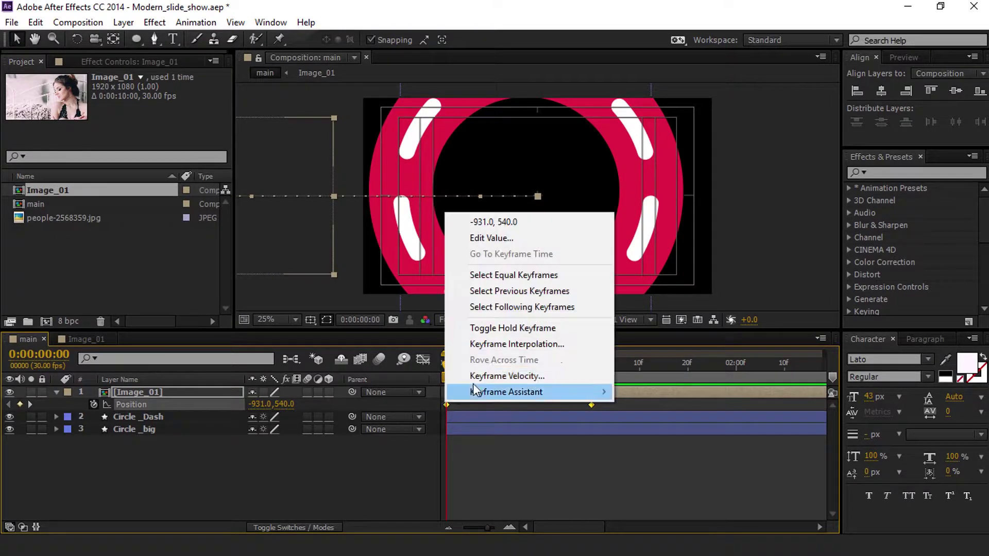
{"action": "mouse_move", "coordinate": [479, 391]}
{"action": "left_click", "coordinate": [653, 428]}
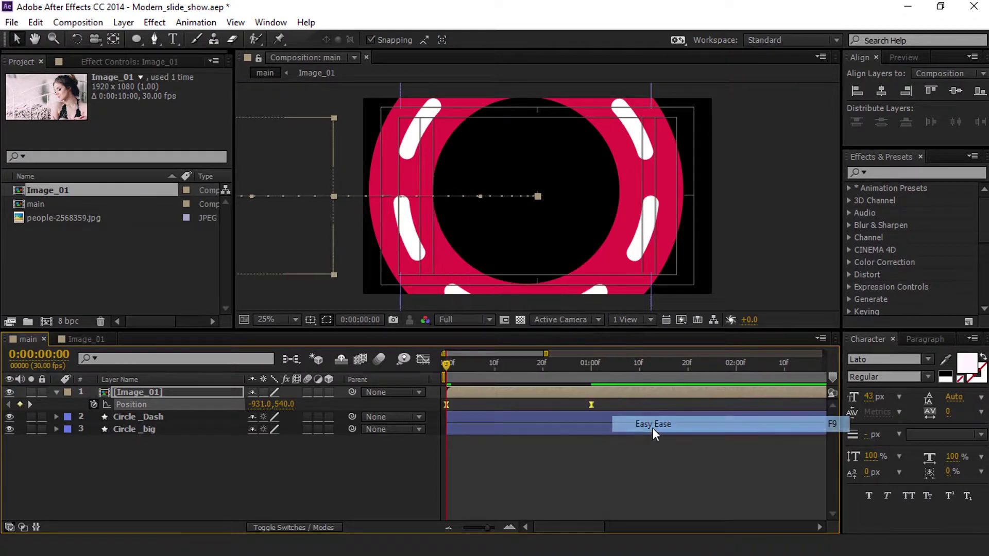
In the speed graph, lengthen the incoming ease of Image_01's final position keyframe to about the middle of the move.
{"action": "left_click", "coordinate": [423, 359]}
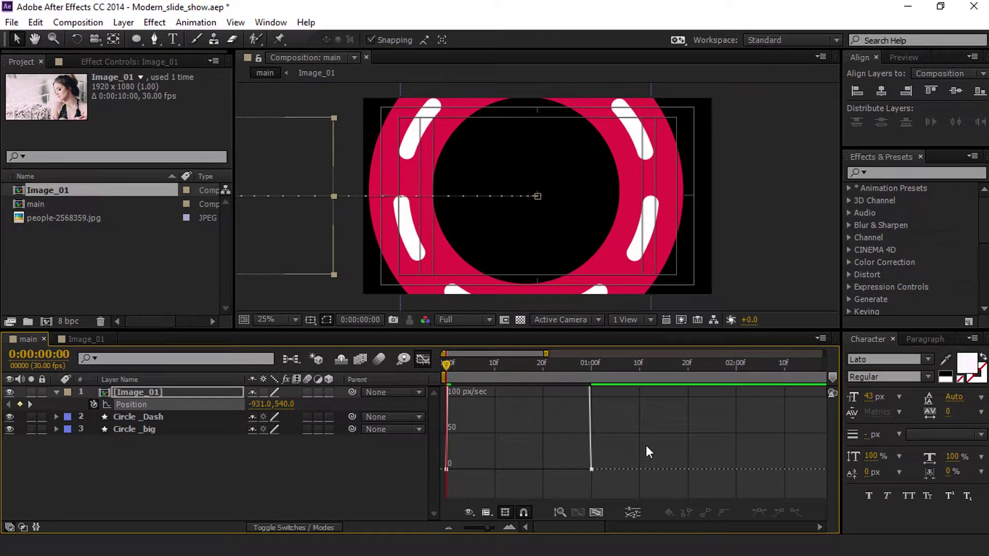
{"action": "left_click_drag", "start_coordinate": [646, 446], "coordinate": [376, 483]}
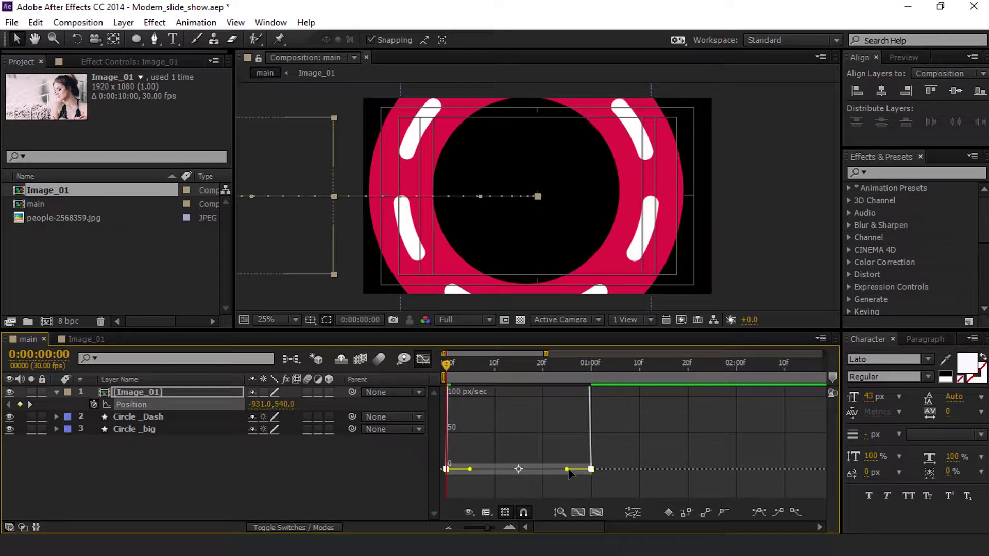
{"action": "left_click_drag", "start_coordinate": [566, 469], "coordinate": [457, 468]}
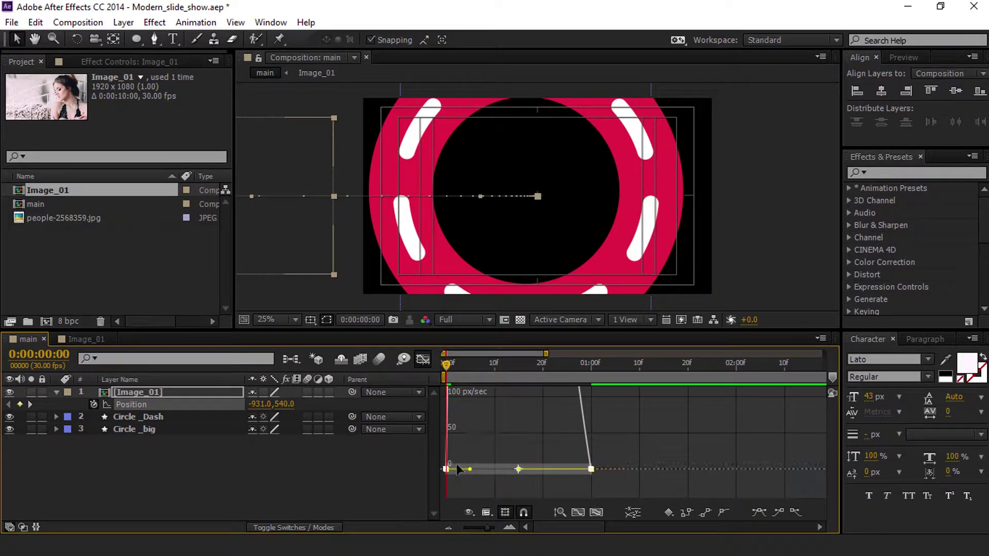
{"action": "left_click", "coordinate": [638, 363]}
{"action": "left_click_drag", "start_coordinate": [547, 354], "coordinate": [640, 354]}
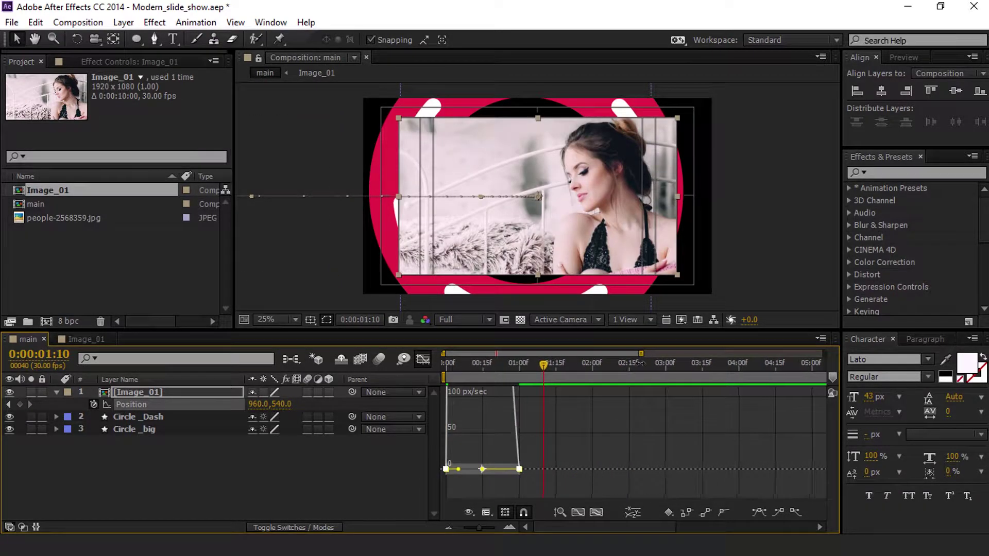
{"action": "left_click", "coordinate": [422, 359]}
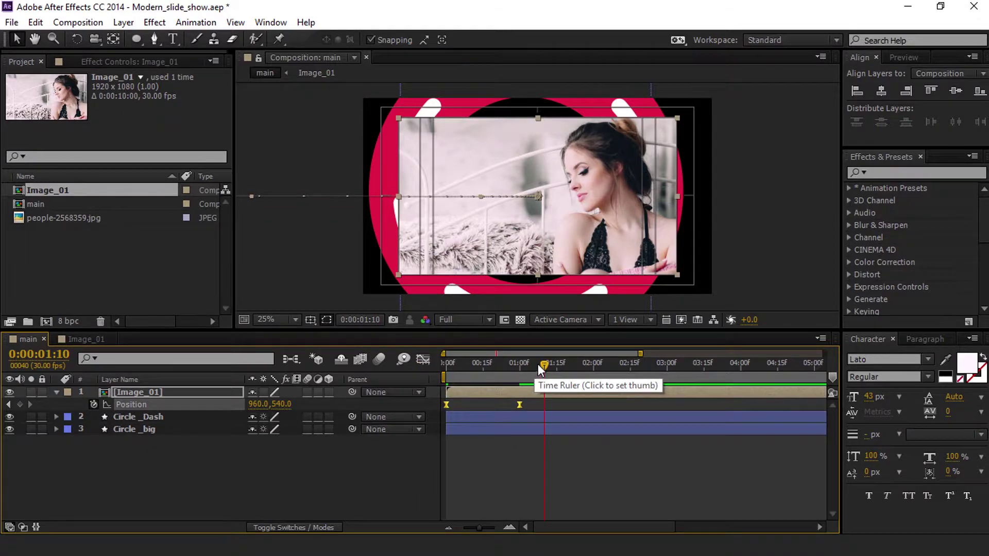
End the work area at 0:00:01:10 and preview the Image_01 slide-in.
{"action": "key", "text": "n"}
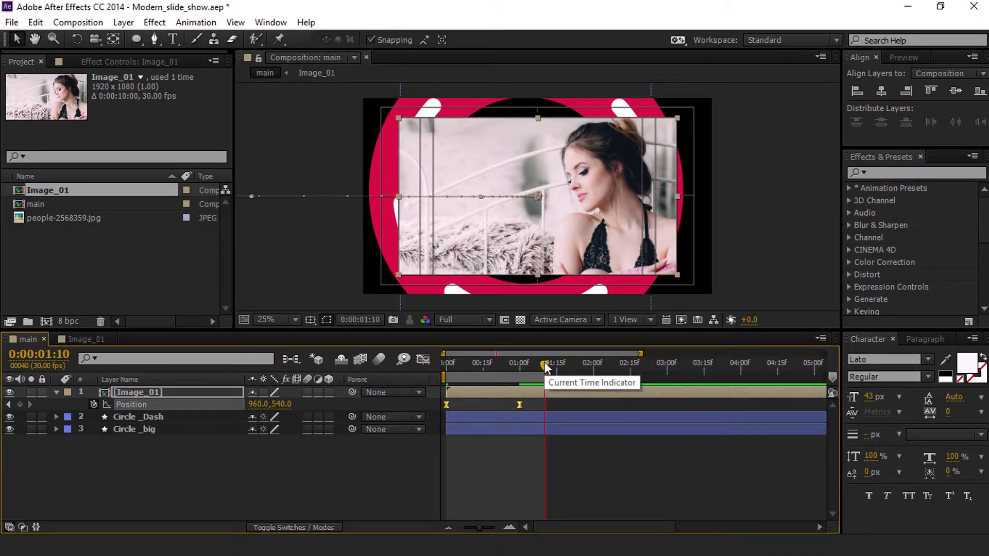
{"action": "key", "text": "Home"}
{"action": "key", "text": "space"}
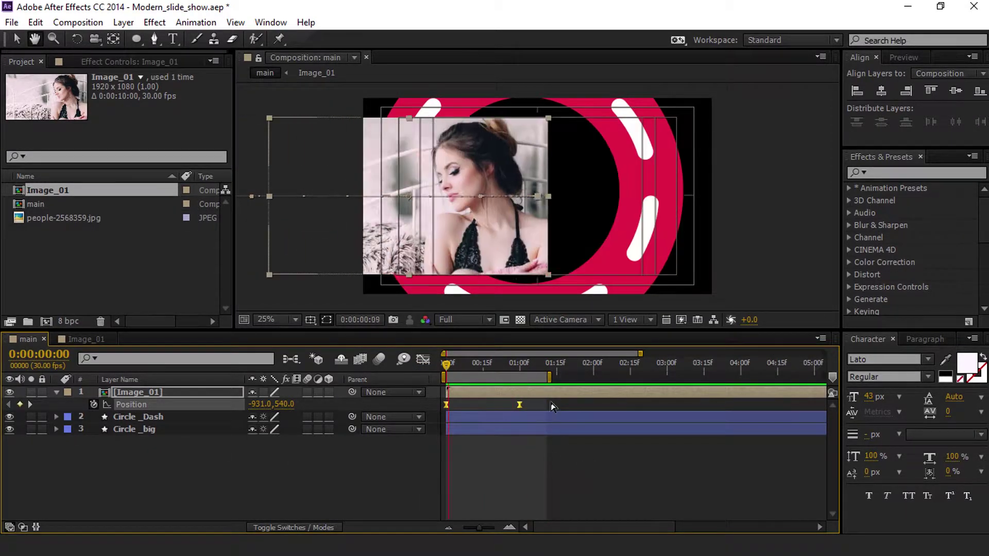
{"action": "left_click", "coordinate": [577, 474]}
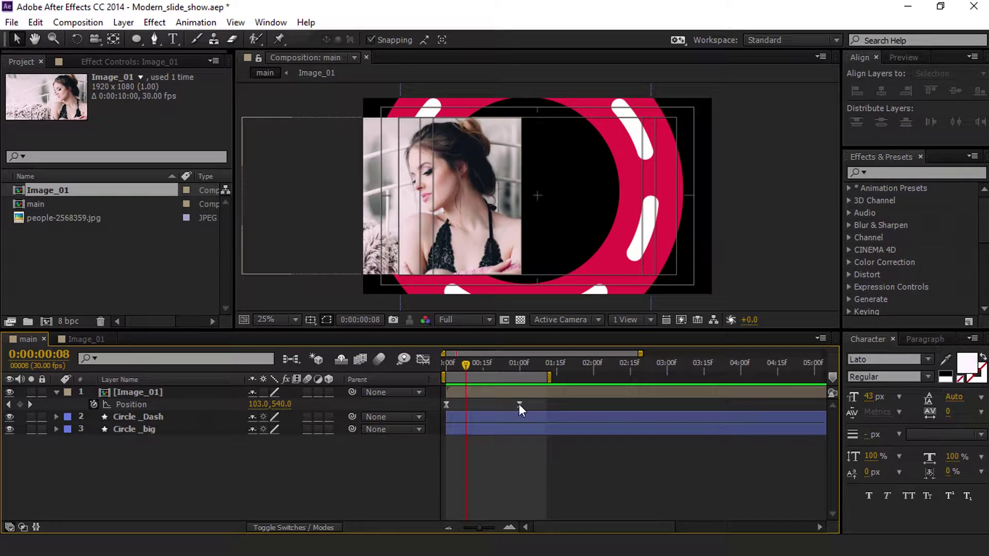
Try a faster slide-in by moving Image_01's final position keyframe earlier to about frame 24, and preview it.
{"action": "left_click_drag", "start_coordinate": [518, 405], "coordinate": [505, 406]}
{"action": "key", "text": "KP_0"}
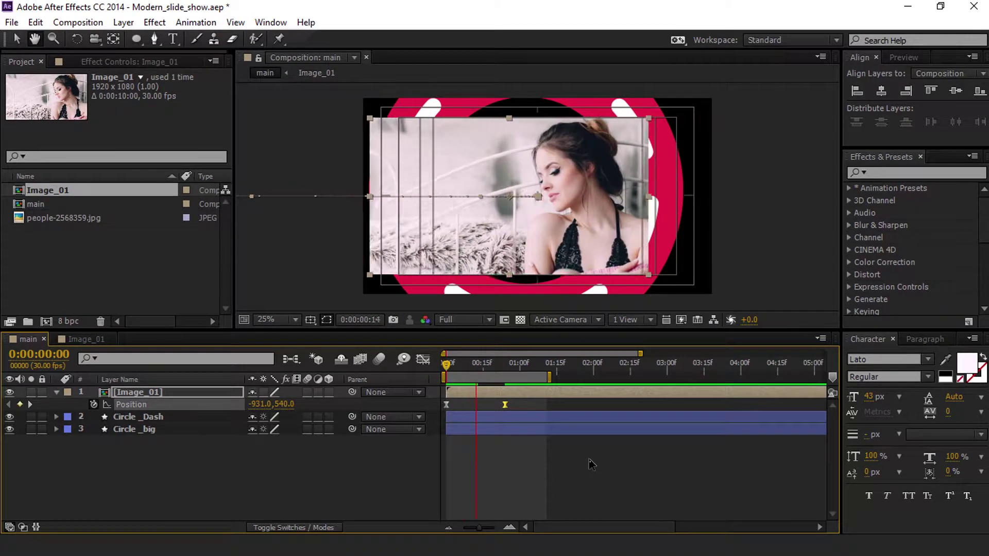
{"action": "key", "text": "space"}
Duplicate the Circle _Dash and Circle _big layers and place Circle _big 2 directly below Circle _Dash 2.
{"action": "left_click_drag", "start_coordinate": [193, 455], "coordinate": [173, 420]}
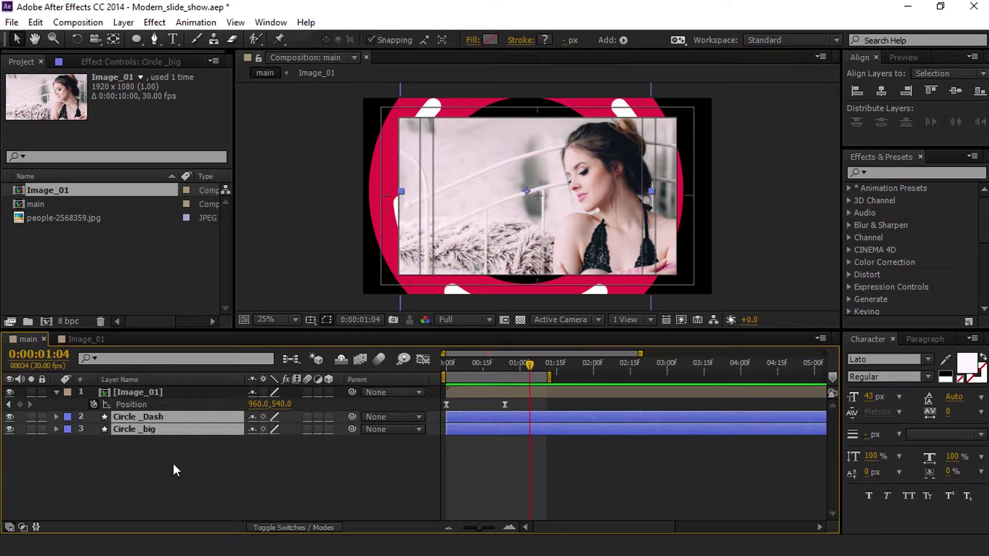
{"action": "key", "text": "ctrl+d"}
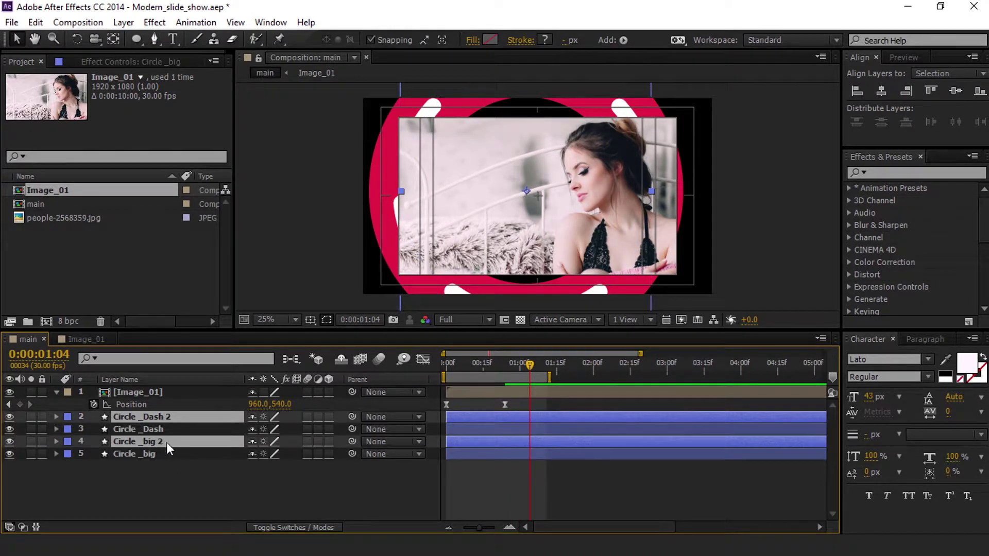
{"action": "key", "text": "ctrl+shift+a"}
{"action": "left_click_drag", "start_coordinate": [155, 441], "coordinate": [165, 425]}
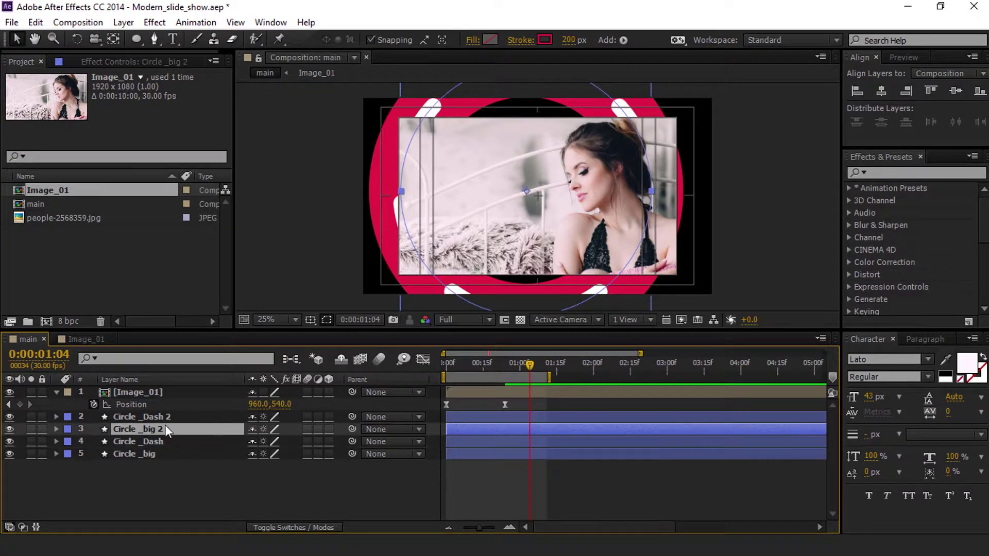
Hide the duplicated Circle _Dash 2 and Circle _big 2 layers.
{"action": "left_click", "coordinate": [171, 418], "text": "ctrl"}
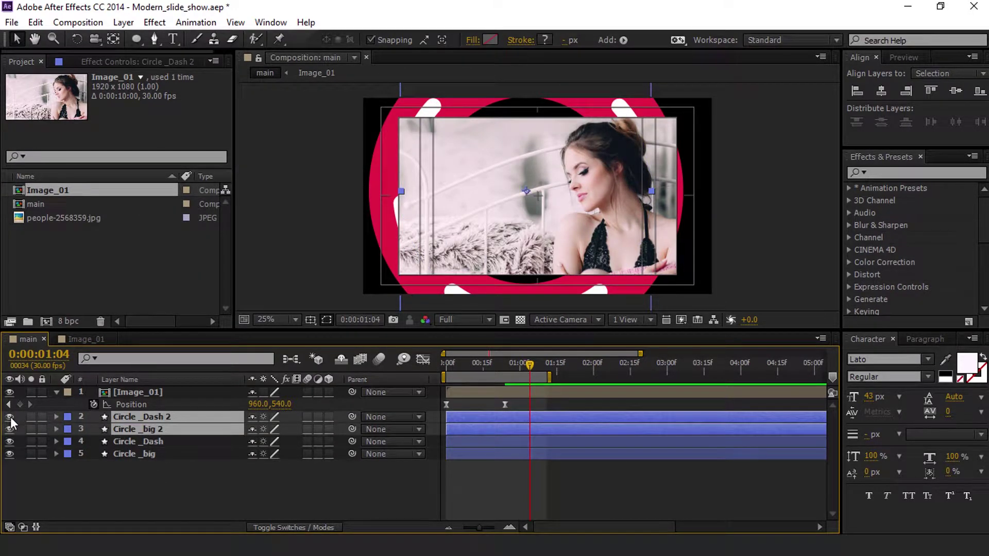
{"action": "left_click_drag", "start_coordinate": [10, 416], "coordinate": [7, 420]}
{"action": "left_click", "coordinate": [155, 494]}
Move Image_01's final position keyframe later, to about 0:00:01:06, and check the slide-in's timing.
{"action": "left_click", "coordinate": [190, 444]}
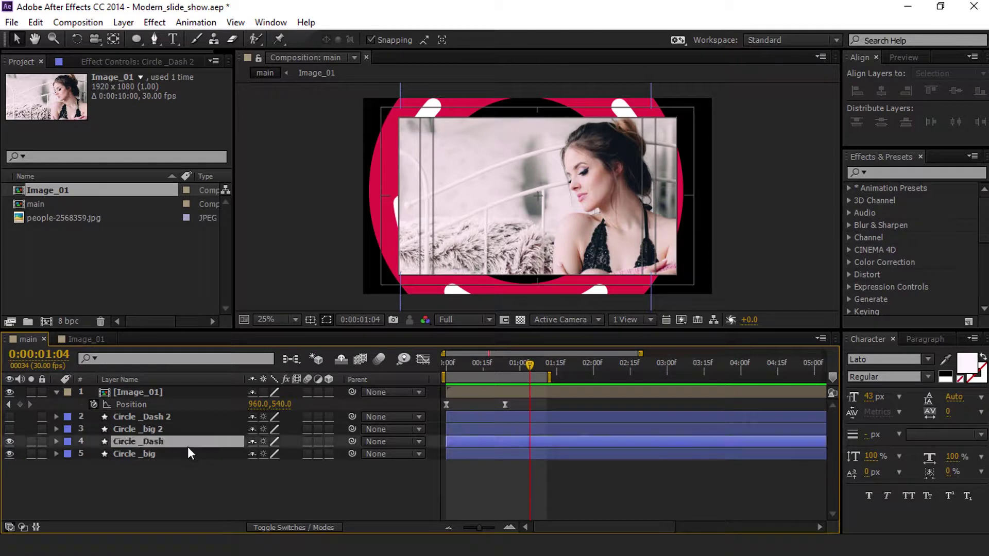
{"action": "left_click", "coordinate": [179, 455], "text": "ctrl"}
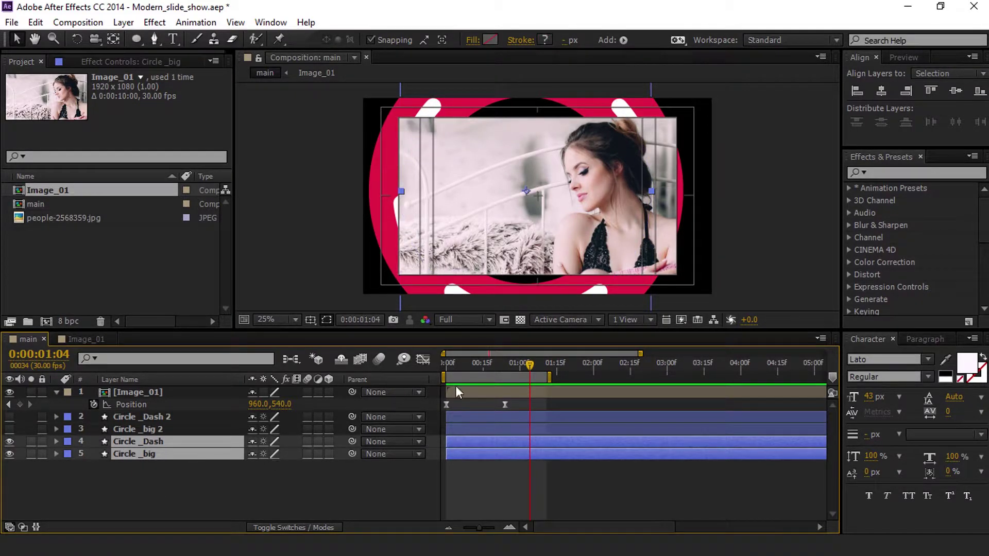
{"action": "left_click_drag", "start_coordinate": [530, 364], "coordinate": [499, 364]}
{"action": "left_click_drag", "start_coordinate": [503, 405], "coordinate": [532, 414]}
{"action": "left_click_drag", "start_coordinate": [496, 363], "coordinate": [527, 373]}
{"action": "left_click", "coordinate": [158, 471]}
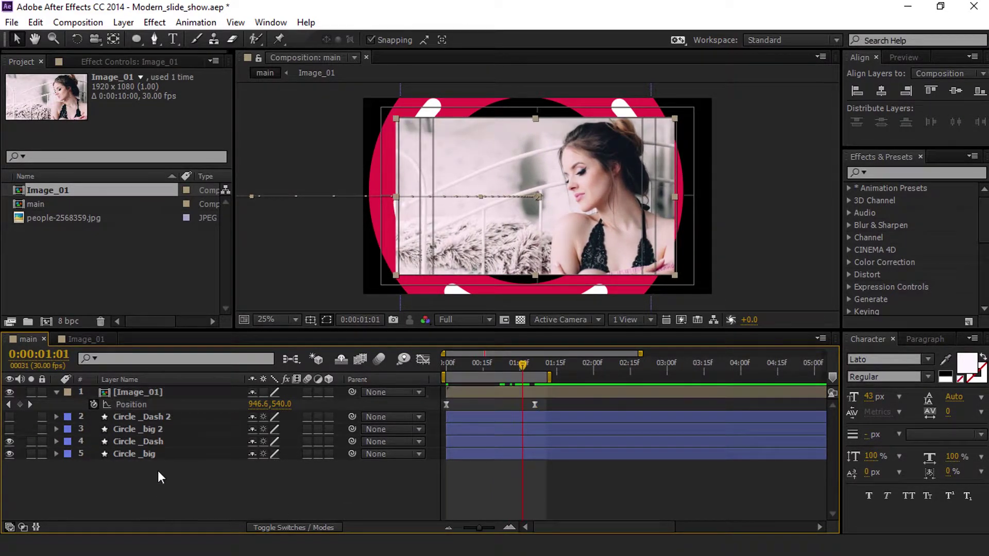
Parent the Circle _Dash layer to Circle _big so both rings move together.
{"action": "left_click", "coordinate": [162, 453]}
{"action": "left_click", "coordinate": [166, 443], "text": "shift"}
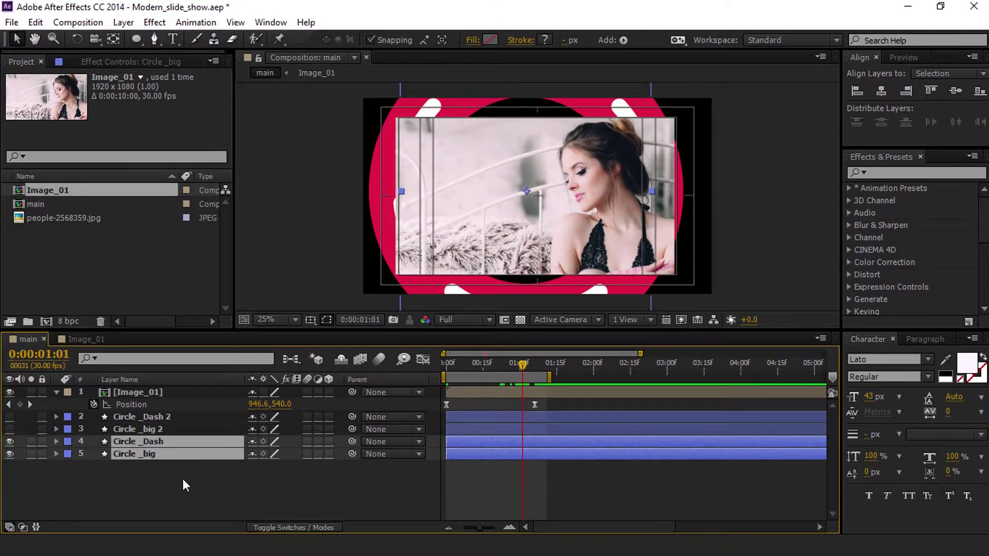
{"action": "left_click", "coordinate": [182, 478]}
{"action": "left_click", "coordinate": [152, 457]}
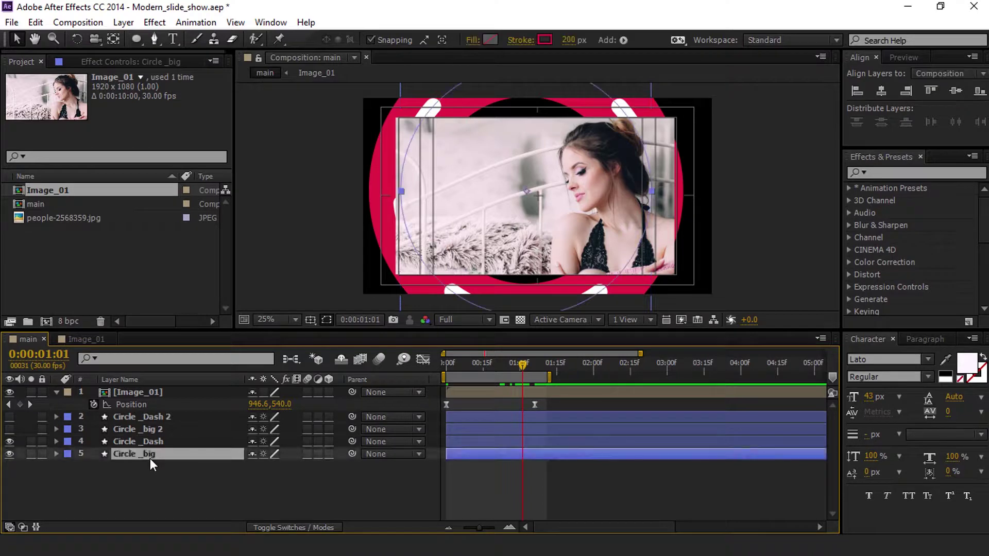
{"action": "left_click_drag", "start_coordinate": [352, 441], "coordinate": [147, 459]}
{"action": "left_click", "coordinate": [176, 444]}
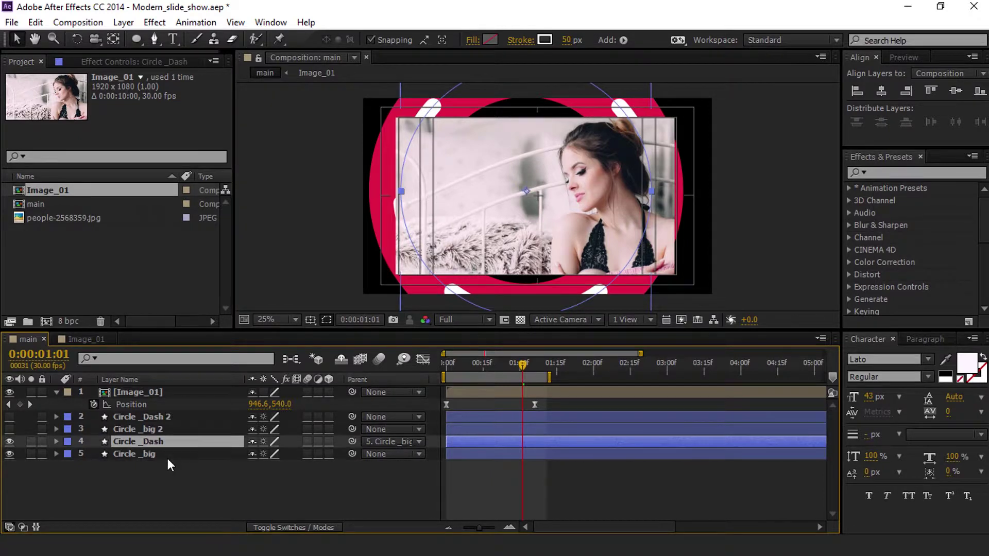
Add a position keyframe to the Circle _big layer at 0:00:01:04.
{"action": "left_click", "coordinate": [168, 455]}
{"action": "key", "text": "p"}
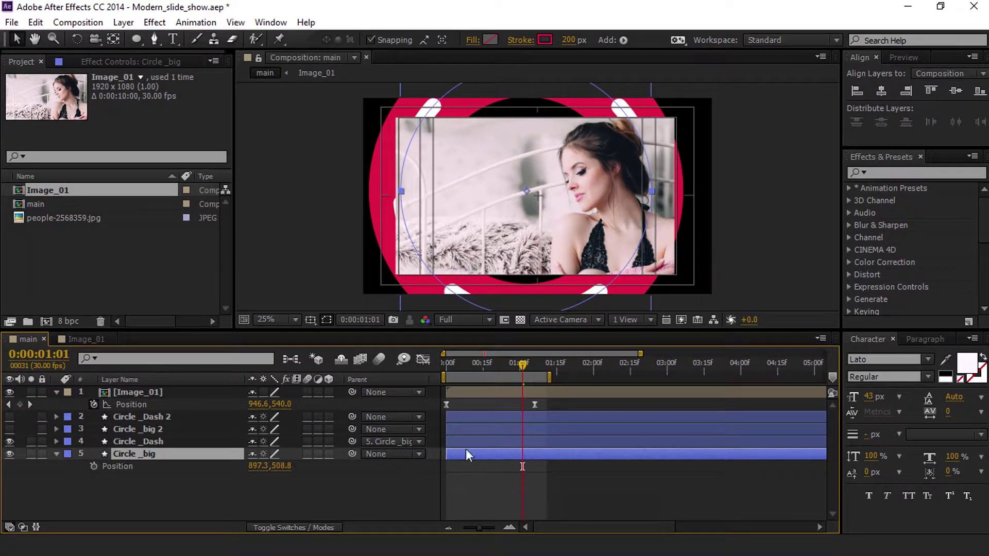
{"action": "left_click_drag", "start_coordinate": [525, 368], "coordinate": [531, 366]}
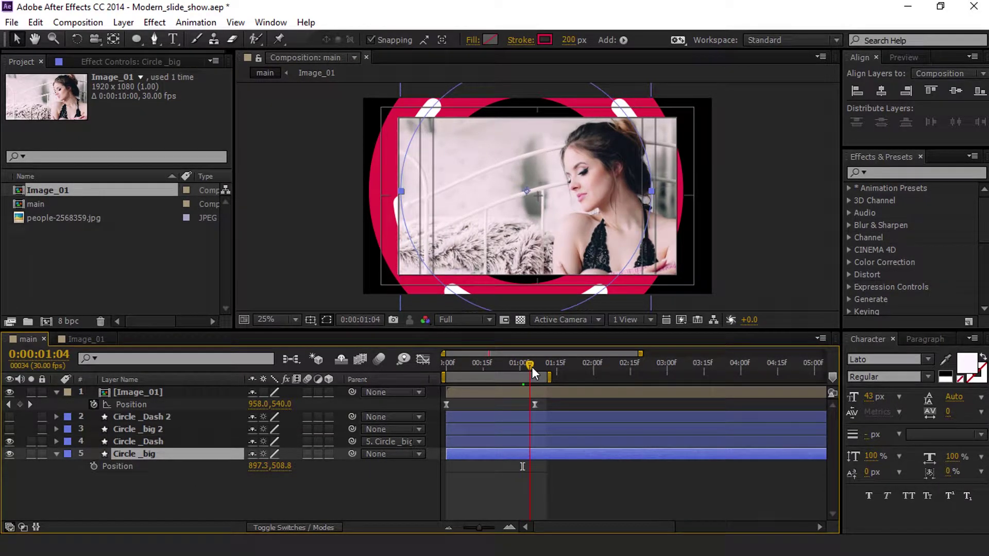
{"action": "left_click", "coordinate": [93, 466]}
At 0:00:00:00, move the Circle _big layer left out of the frame to position -1115.7, 508.8.
{"action": "left_click_drag", "start_coordinate": [515, 363], "coordinate": [446, 365]}
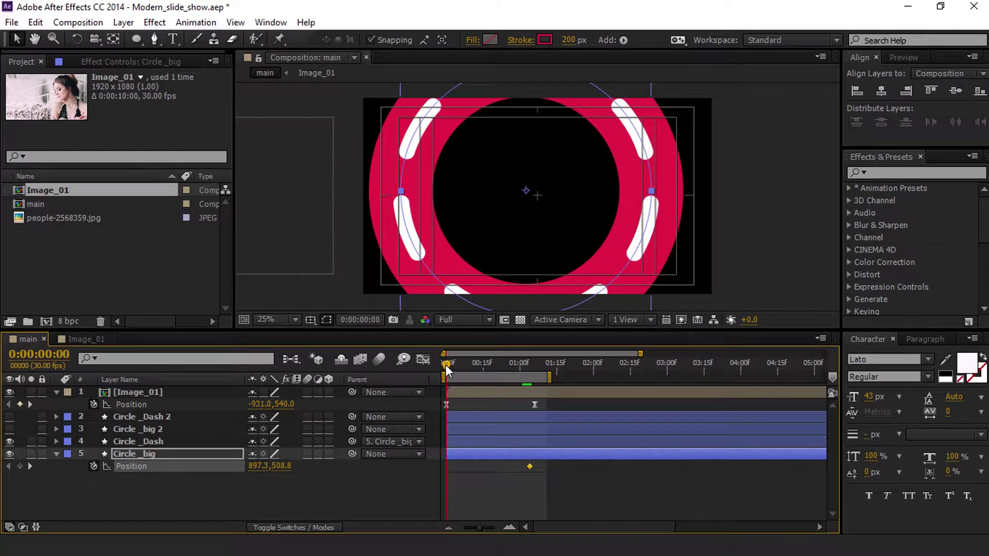
{"action": "left_click_drag", "start_coordinate": [264, 466], "coordinate": [5, 477]}
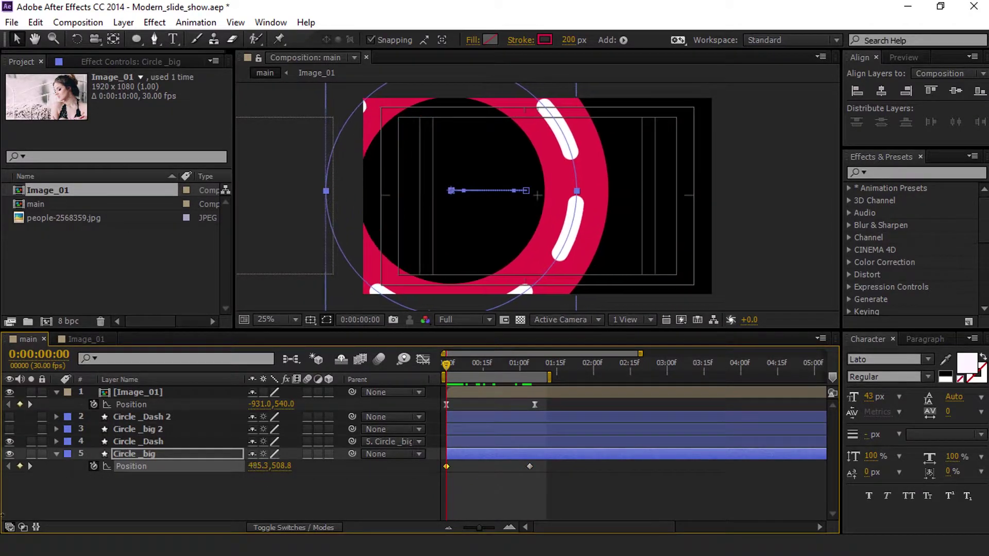
{"action": "left_click_drag", "start_coordinate": [268, 468], "coordinate": [83, 475]}
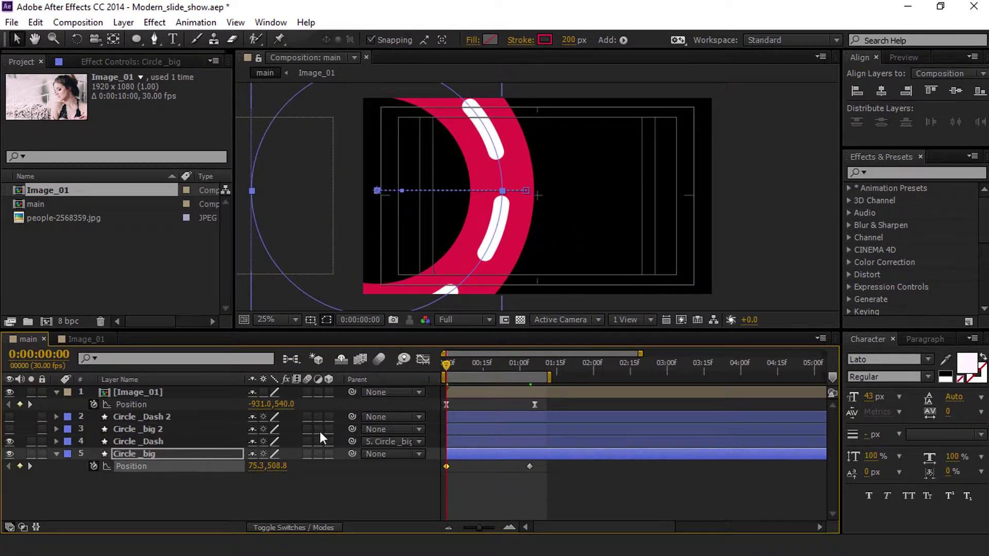
{"action": "left_click_drag", "start_coordinate": [198, 478], "coordinate": [209, 483]}
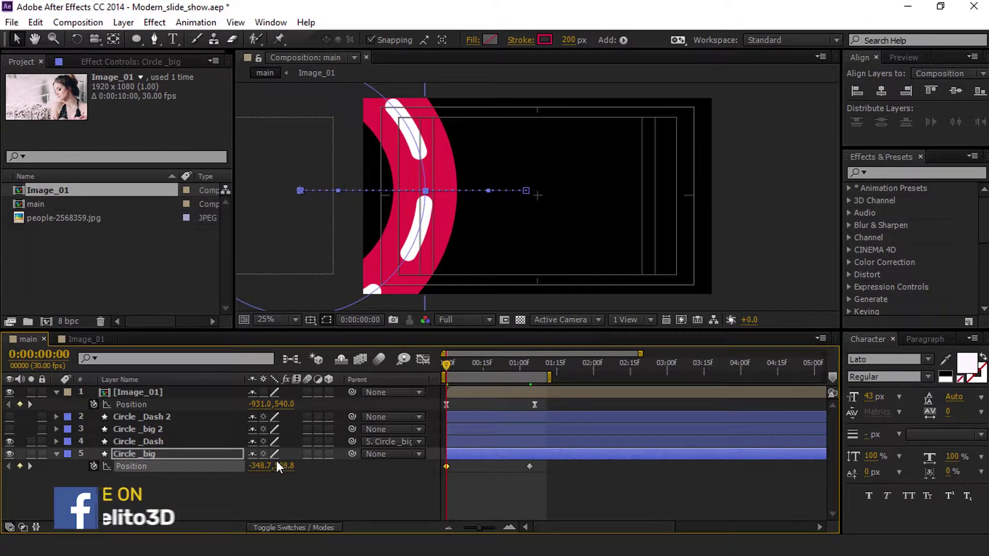
{"action": "left_click_drag", "start_coordinate": [273, 463], "coordinate": [62, 476]}
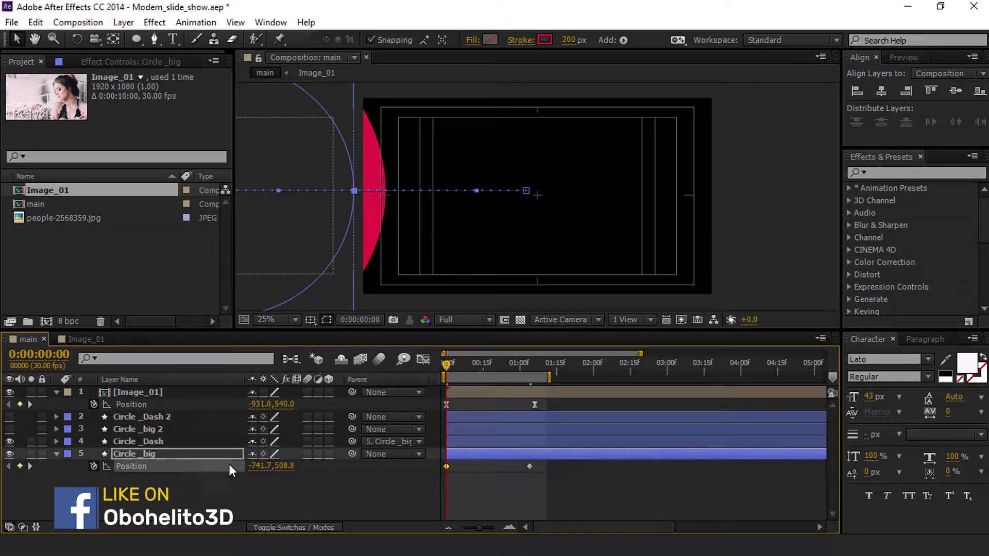
{"action": "left_click_drag", "start_coordinate": [268, 465], "coordinate": [128, 472]}
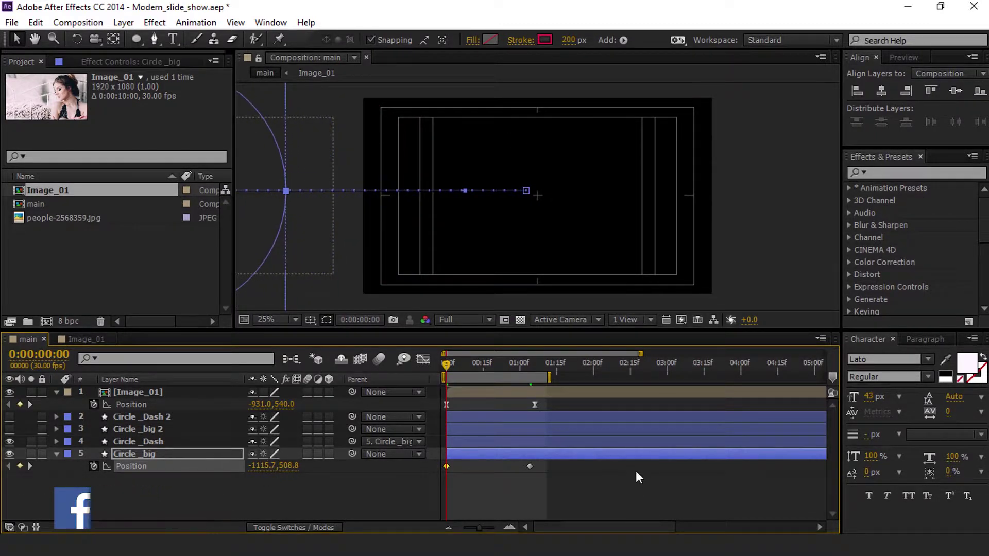
Apply Easy Ease to both position keyframes of the Circle _big layer.
{"action": "left_click_drag", "start_coordinate": [539, 485], "coordinate": [430, 466]}
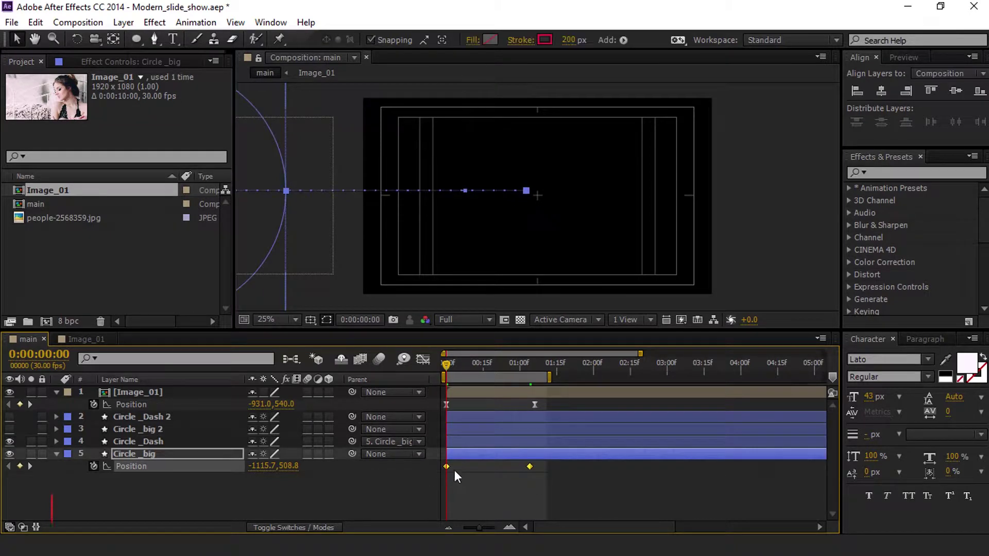
{"action": "right_click", "coordinate": [446, 466]}
{"action": "mouse_move", "coordinate": [515, 456]}
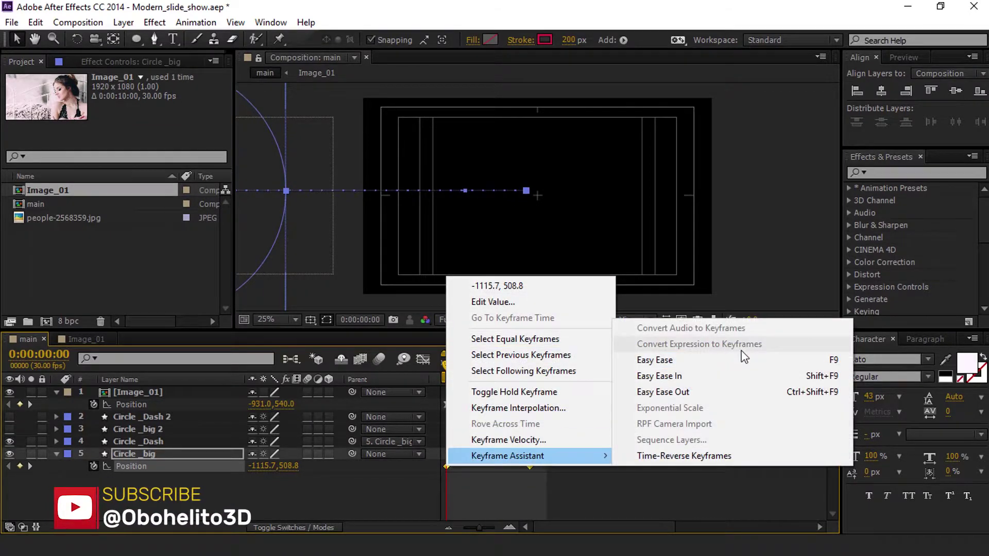
{"action": "left_click", "coordinate": [734, 359]}
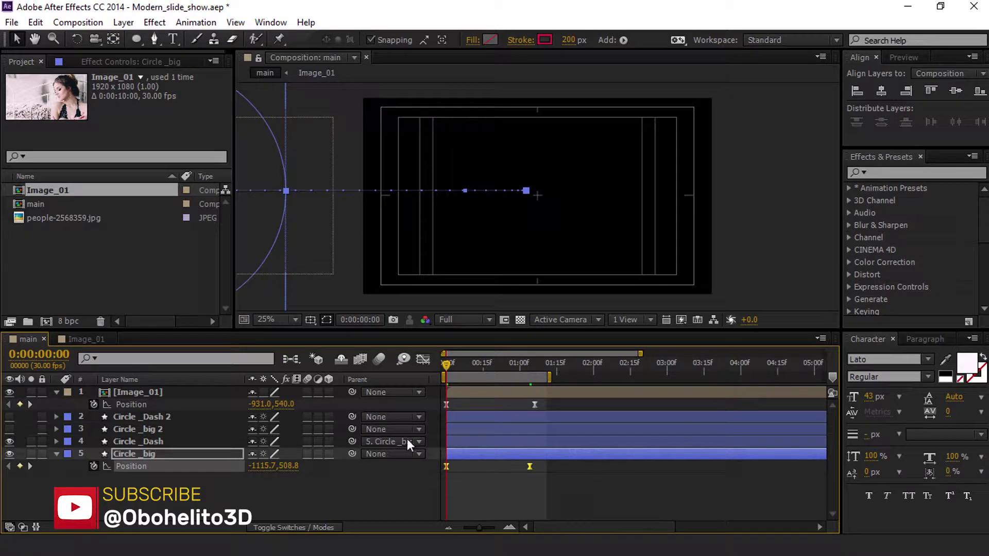
Reshape Circle _big's position speed curve so the ring starts fast and slows gradually into its final keyframe, and preview the motion.
{"action": "left_click", "coordinate": [423, 359]}
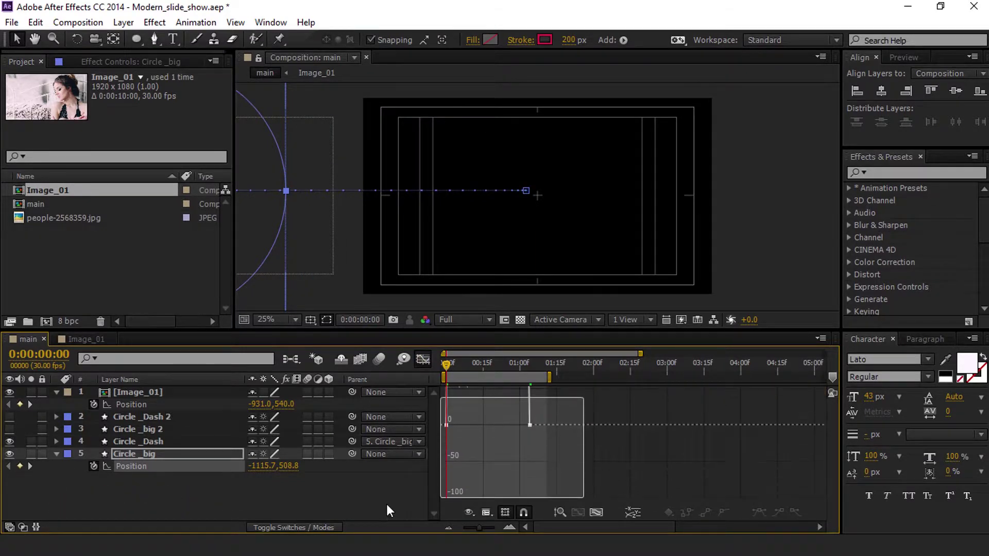
{"action": "left_click_drag", "start_coordinate": [518, 425], "coordinate": [440, 425]}
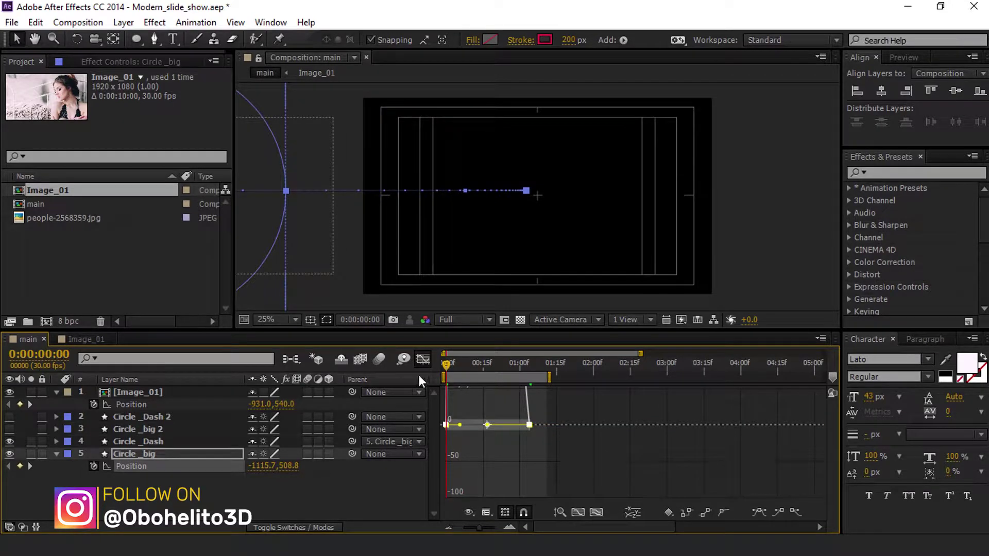
{"action": "left_click", "coordinate": [423, 359]}
{"action": "key", "text": "h"}
{"action": "key", "text": "space"}
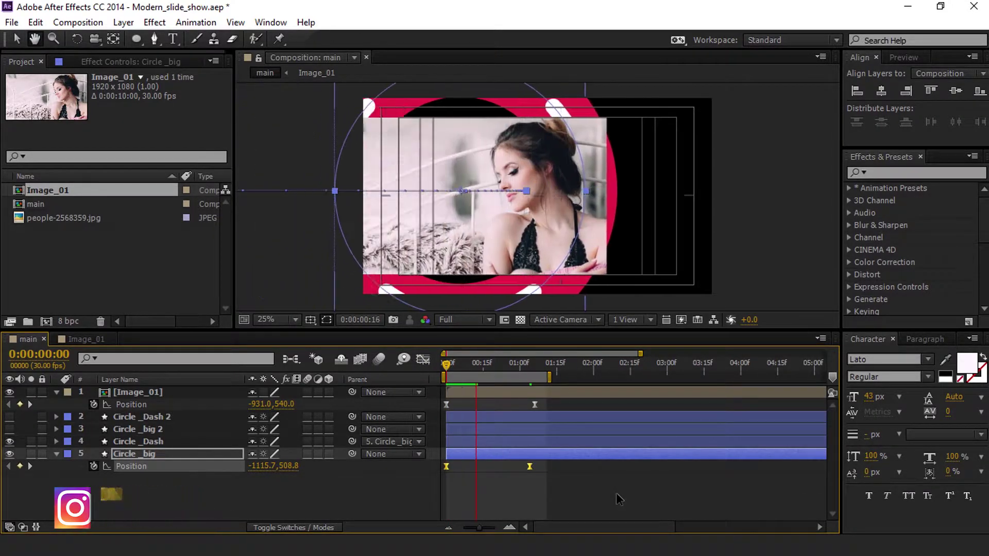
{"action": "key", "text": "v"}
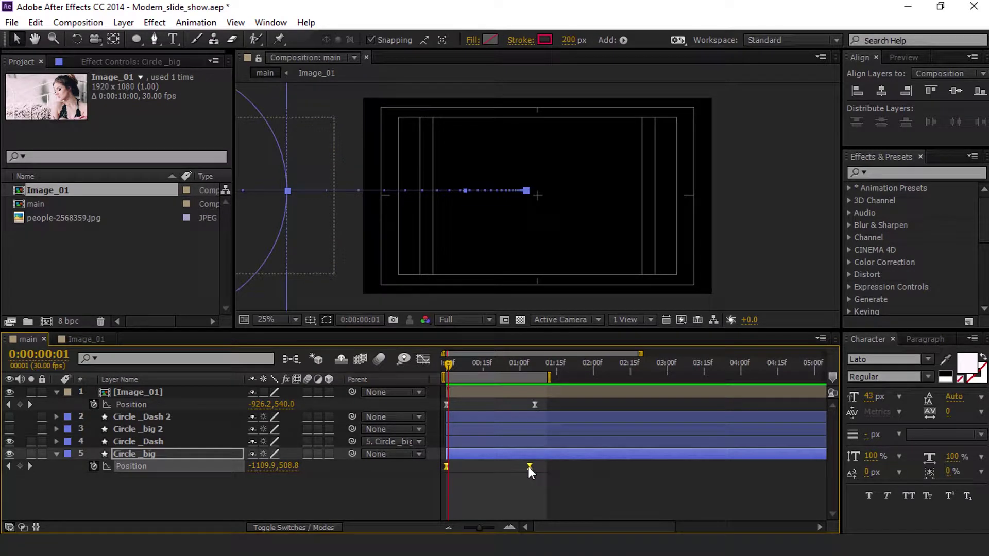
Move Circle _big's final position keyframe earlier, to about 0:00:00:21, previewing the slide-in's timing.
{"action": "left_click", "coordinate": [592, 500]}
{"action": "left_click_drag", "start_coordinate": [531, 467], "coordinate": [500, 468]}
{"action": "left_click", "coordinate": [601, 489]}
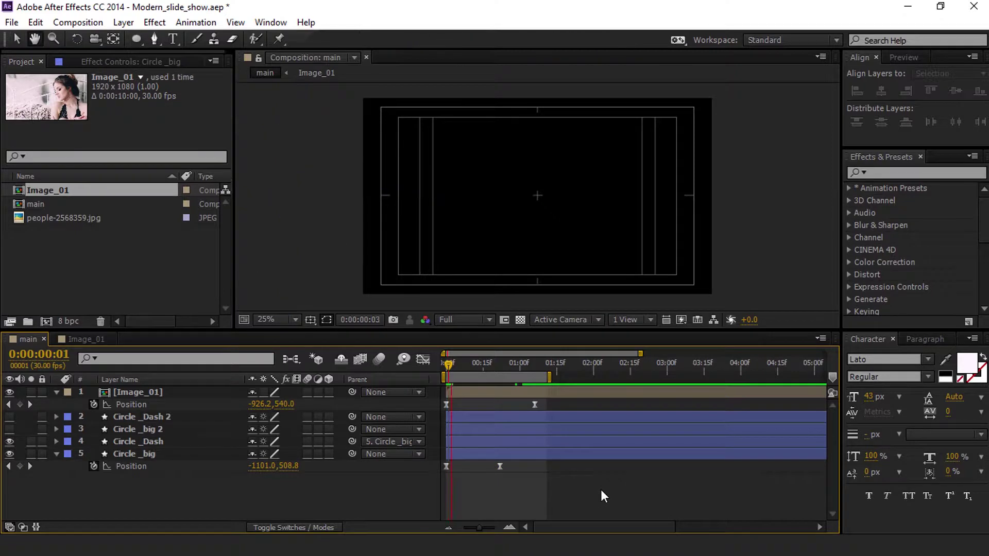
{"action": "key", "text": "space"}
{"action": "key", "text": "space"}
{"action": "key", "text": "Home"}
{"action": "key", "text": "space"}
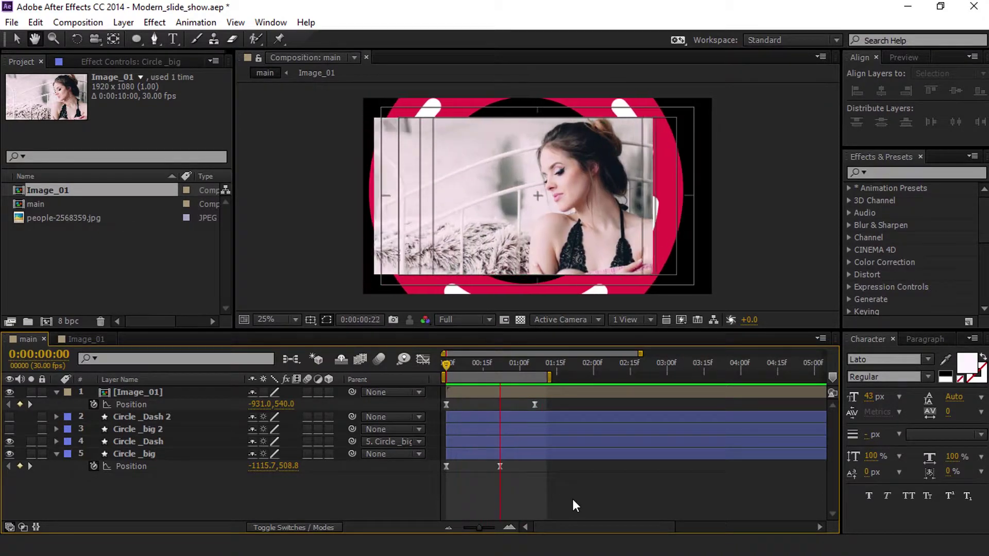
{"action": "key", "text": "space"}
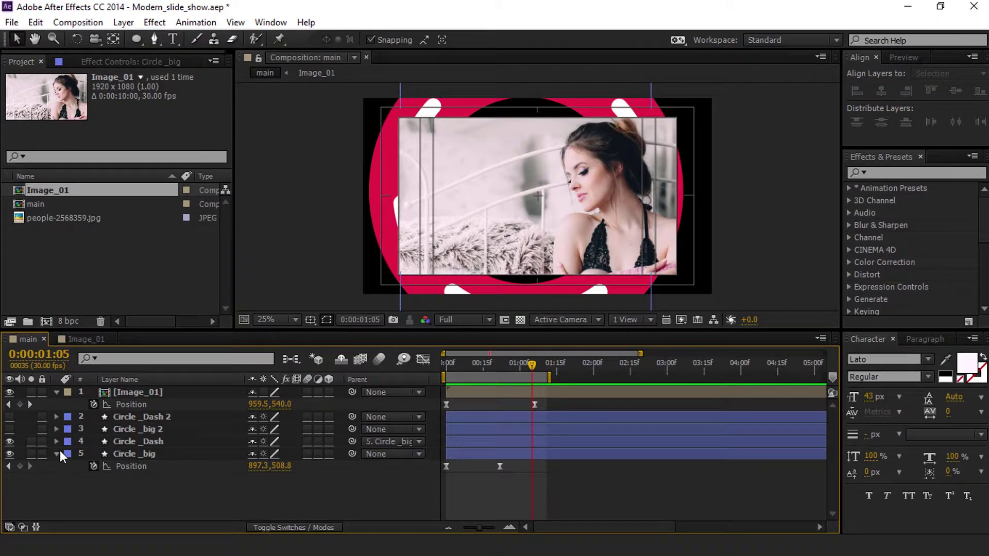
{"action": "left_click", "coordinate": [499, 466]}
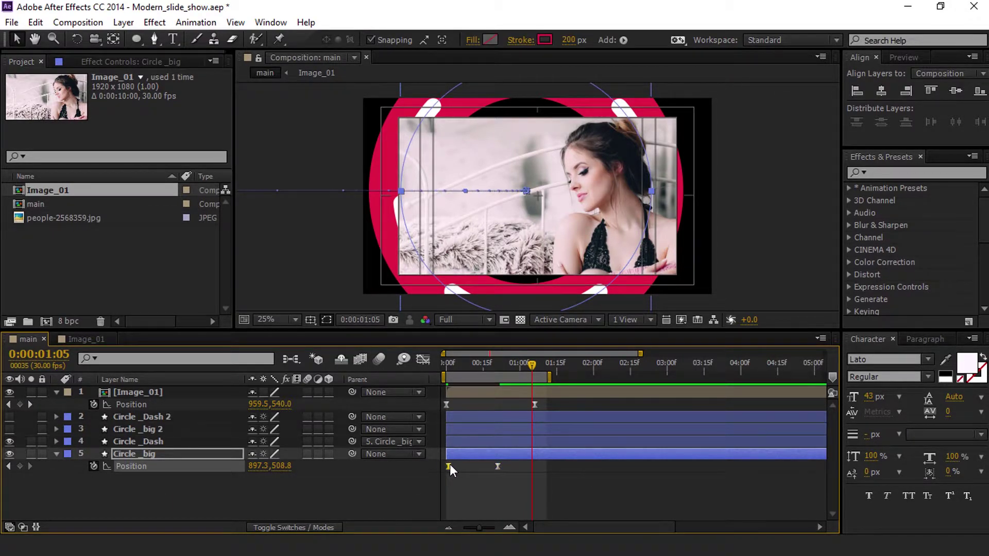
{"action": "left_click", "coordinate": [299, 497]}
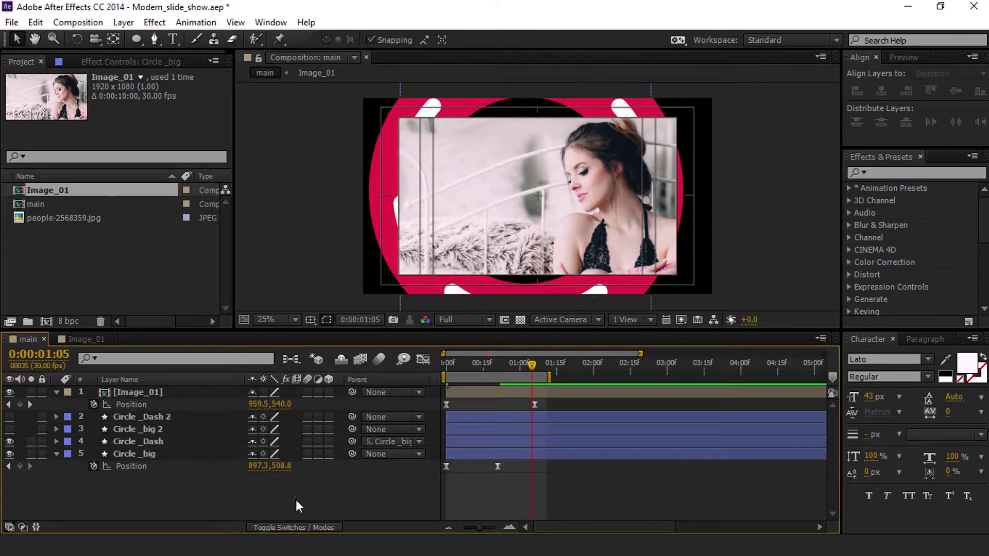
Make the Circle _Dash 2 and Circle _big 2 layers visible and move the Image_01 layer directly below them.
{"action": "left_click", "coordinate": [137, 417]}
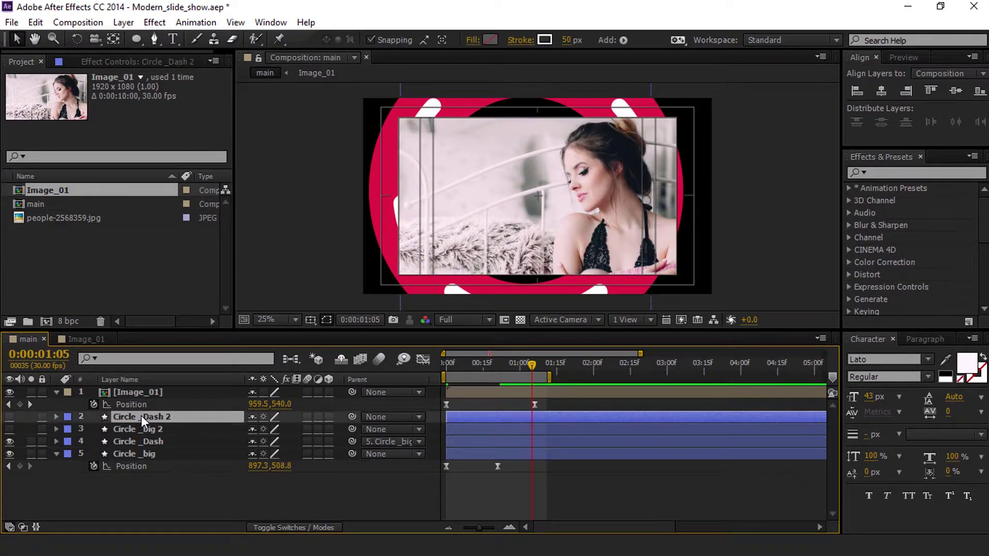
{"action": "left_click", "coordinate": [9, 416]}
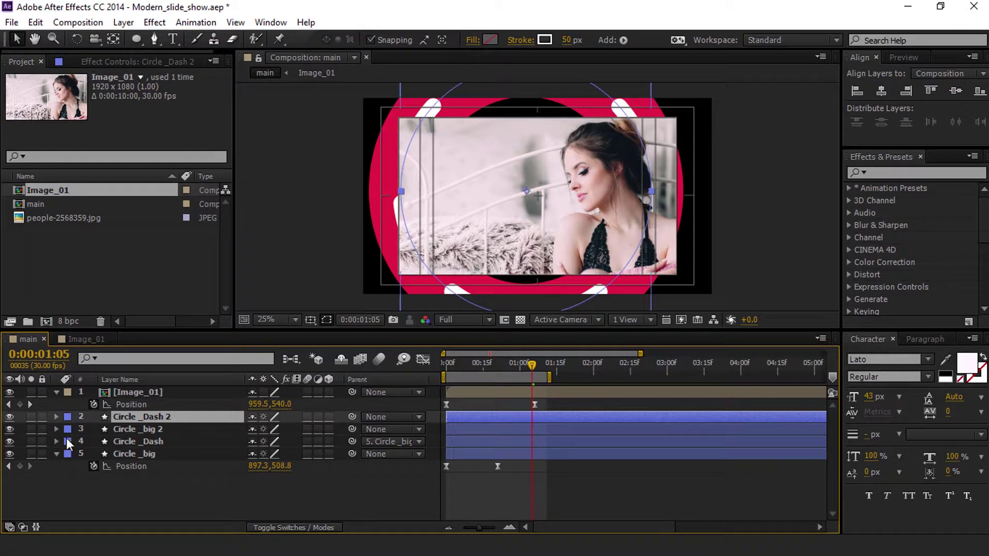
{"action": "double_click", "coordinate": [141, 391]}
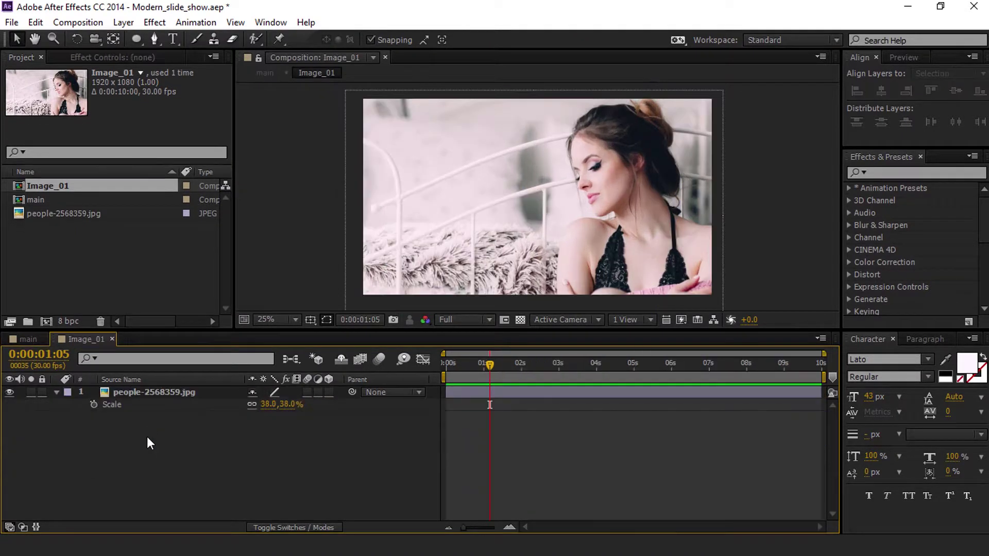
{"action": "left_click", "coordinate": [28, 339]}
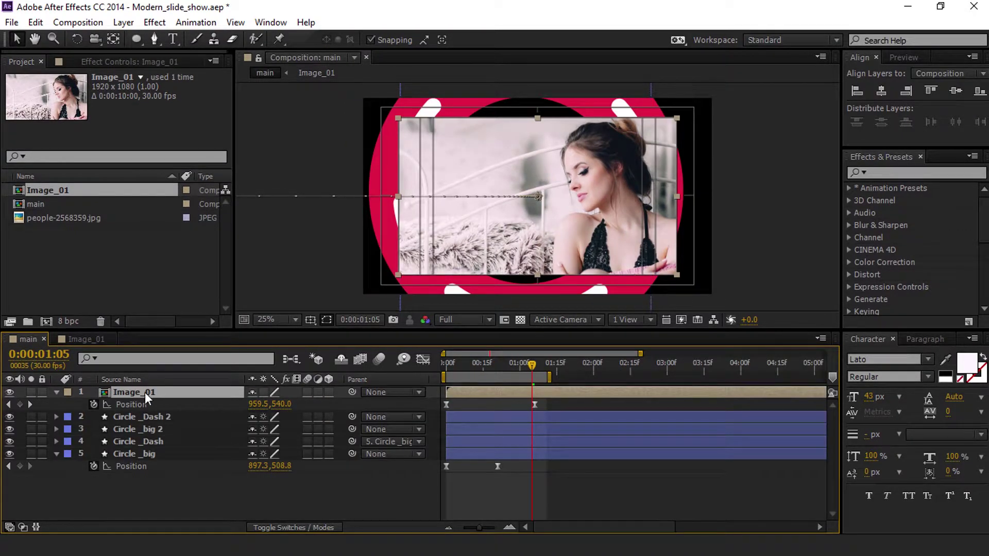
{"action": "left_click_drag", "start_coordinate": [144, 393], "coordinate": [139, 438]}
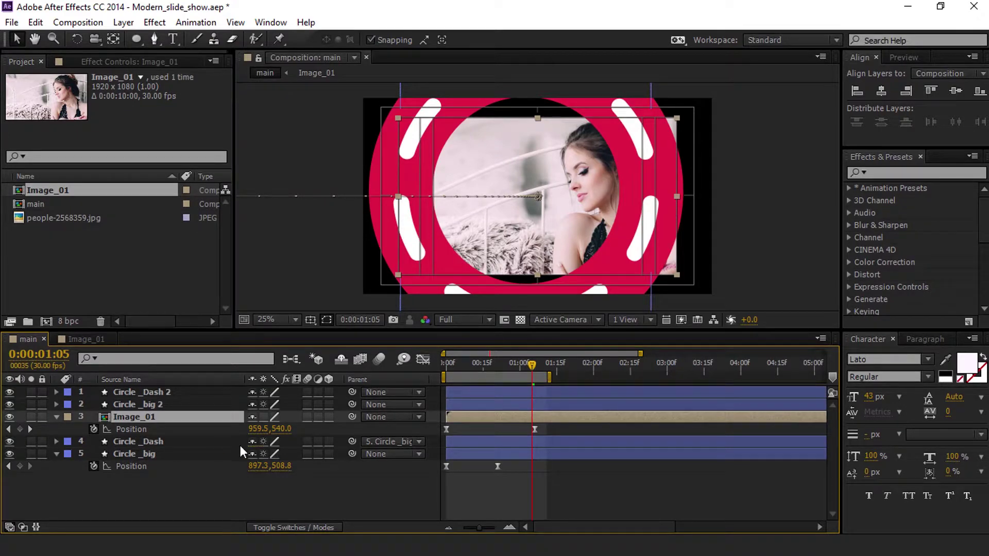
Parent the Circle _Dash 2 layer to the Circle _big 2 layer.
{"action": "left_click", "coordinate": [154, 393]}
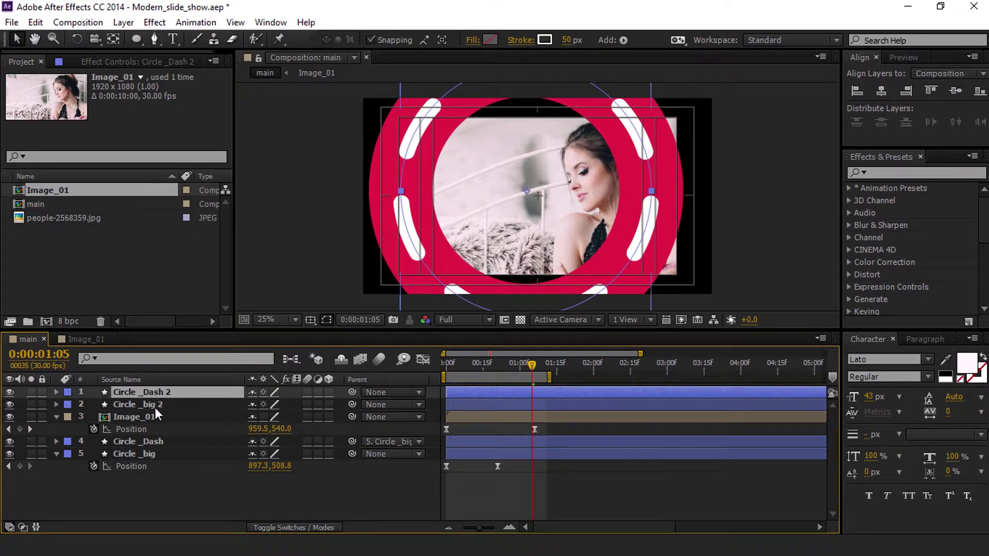
{"action": "left_click", "coordinate": [158, 405]}
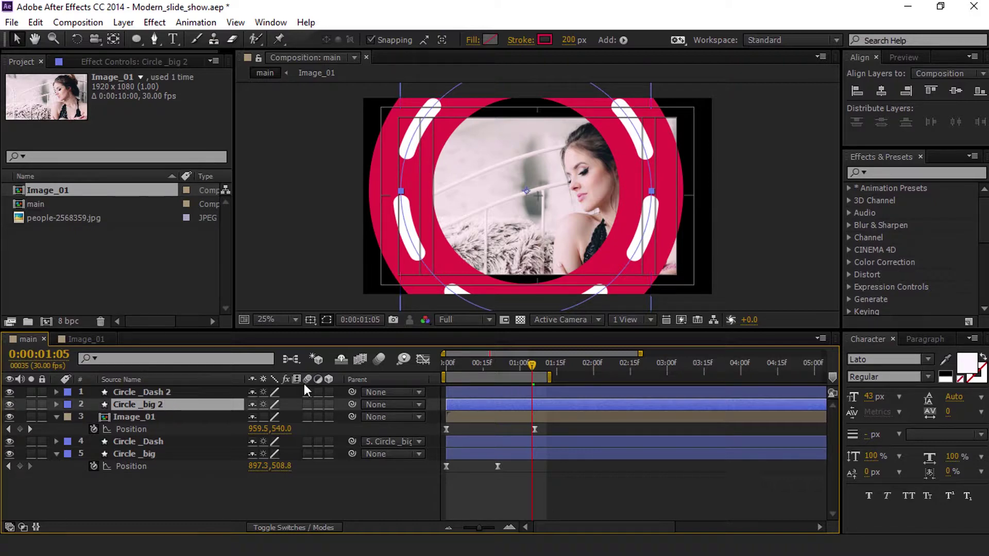
{"action": "left_click", "coordinate": [178, 393]}
{"action": "left_click_drag", "start_coordinate": [356, 392], "coordinate": [147, 406]}
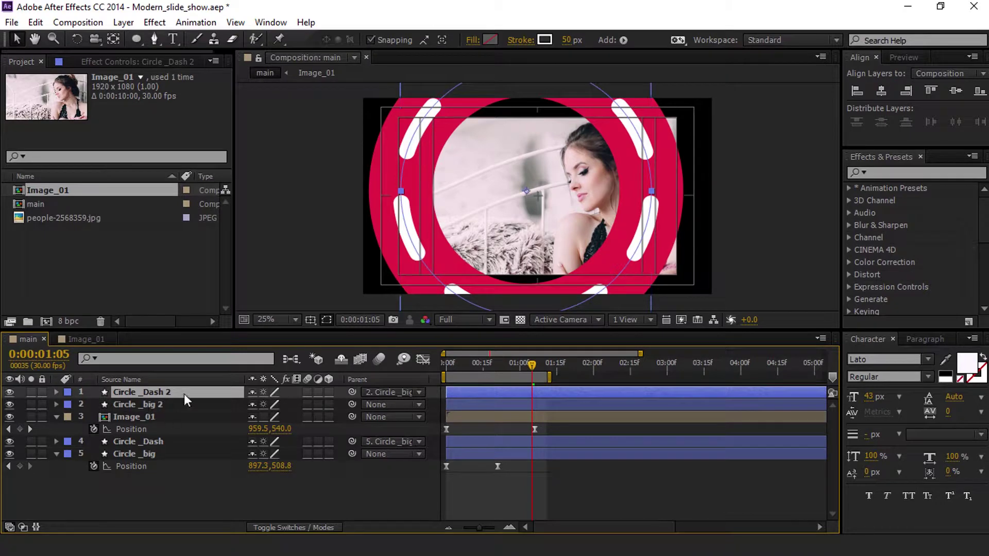
Set the Circle _big 2 layer's track matte to Alpha Inverted Matte "Circle _Dash 2".
{"action": "left_click", "coordinate": [329, 528]}
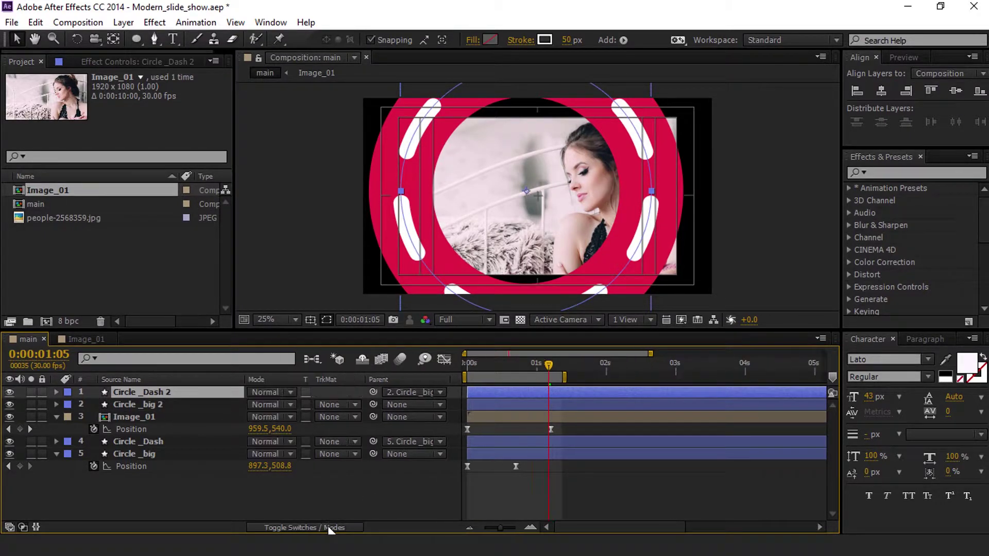
{"action": "left_click", "coordinate": [350, 405]}
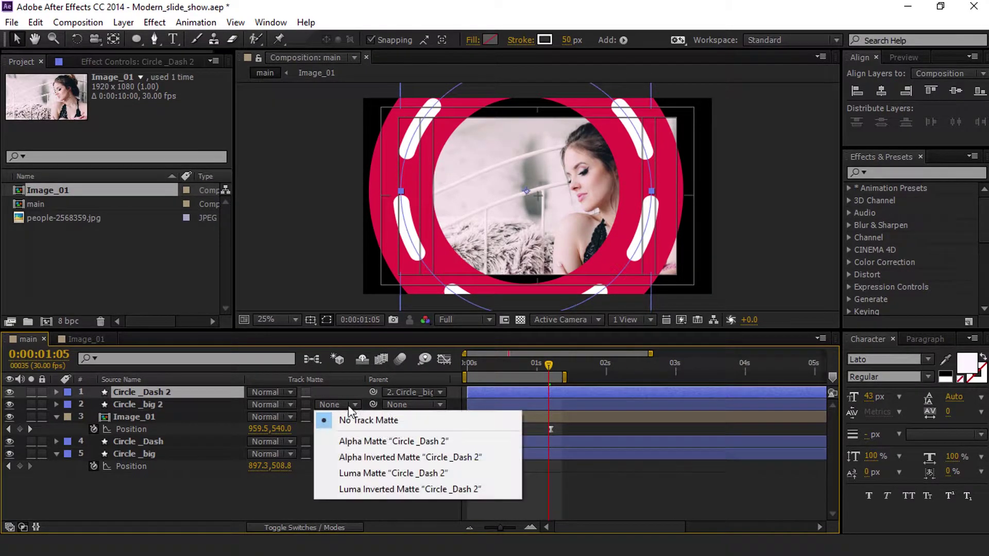
{"action": "left_click", "coordinate": [373, 461]}
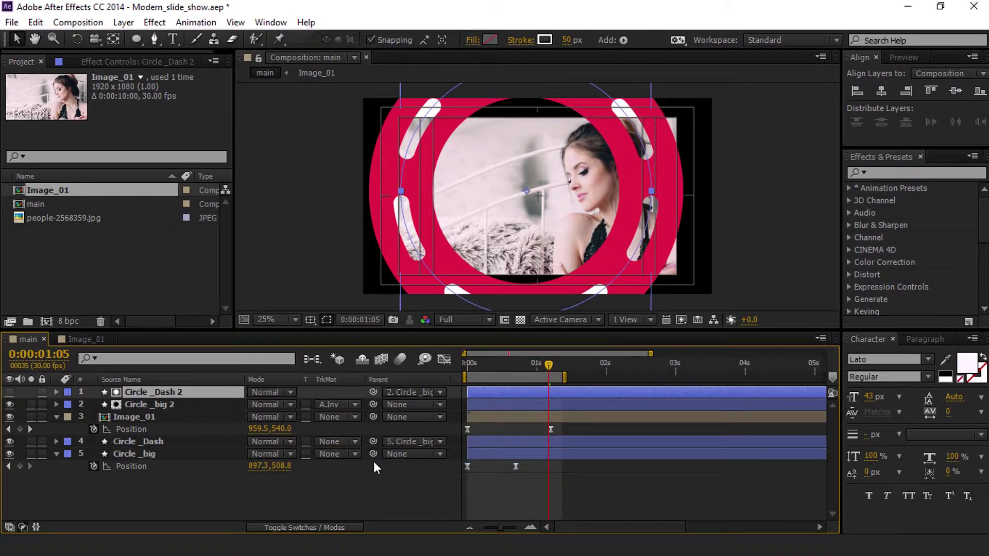
Change the Circle _big 2 ring's stroke colour to orange-yellow, FFAC0B.
{"action": "left_click", "coordinate": [158, 405]}
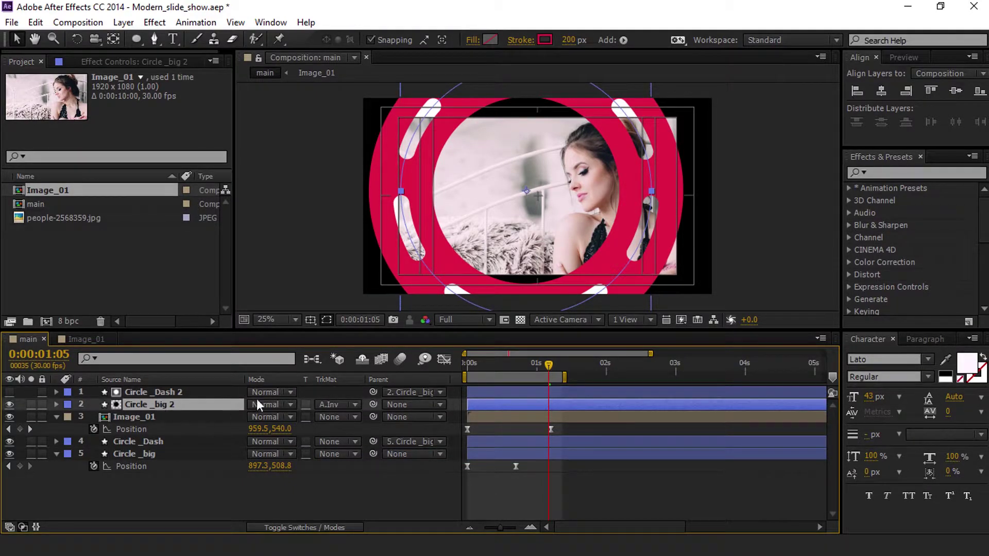
{"action": "left_click", "coordinate": [551, 41]}
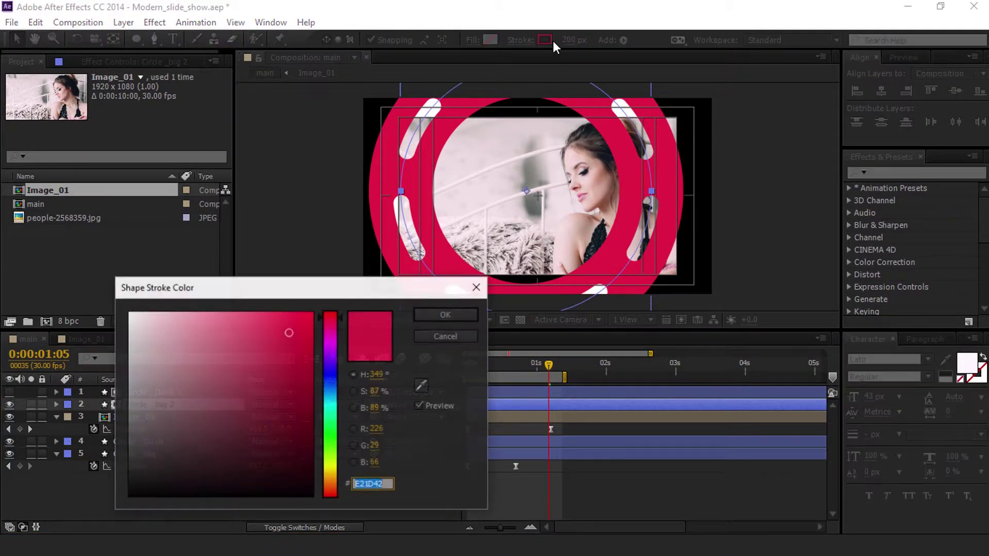
{"action": "mouse_move", "coordinate": [330, 415]}
{"action": "left_mouse_down"}
{"action": "mouse_move", "coordinate": [321, 452]}
{"action": "mouse_move", "coordinate": [336, 471]}
{"action": "mouse_move", "coordinate": [336, 458]}
{"action": "left_mouse_up"}
{"action": "left_click_drag", "start_coordinate": [330, 482], "coordinate": [327, 477]}
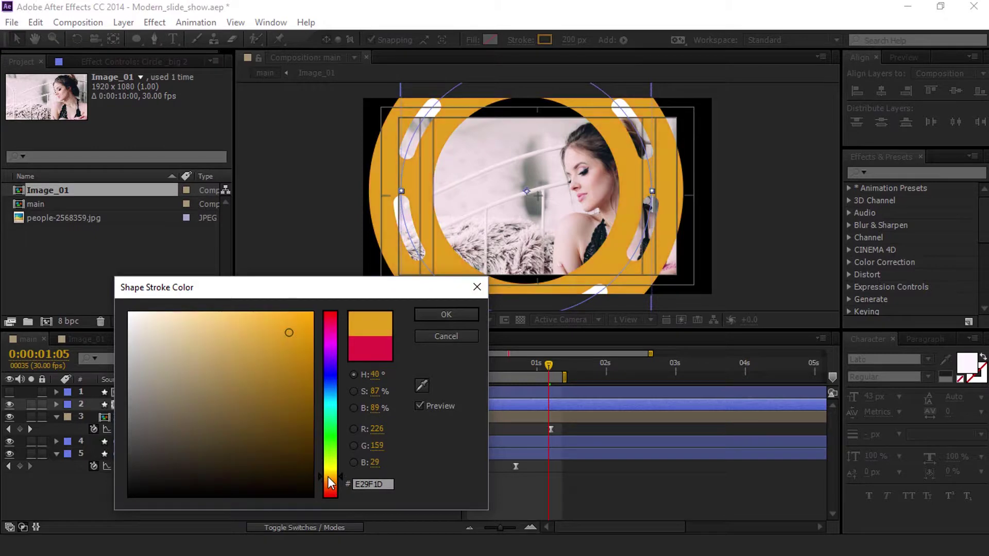
{"action": "left_click", "coordinate": [305, 311]}
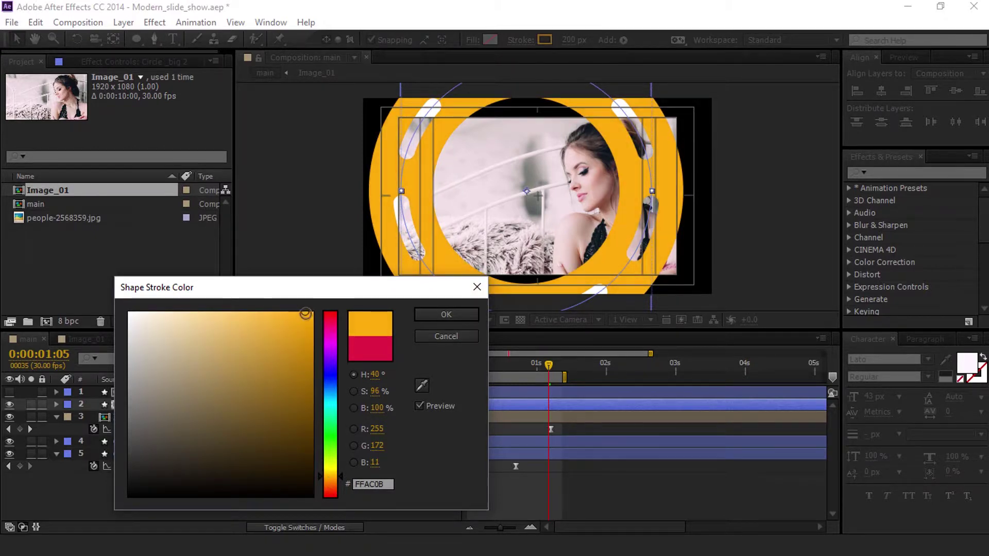
{"action": "left_click", "coordinate": [462, 313]}
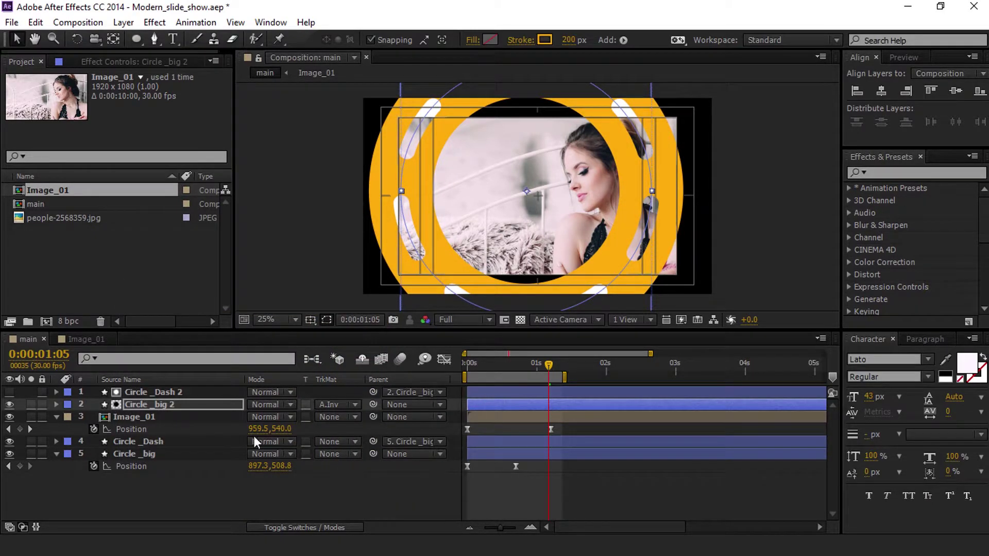
Scale the Circle _big 2 layer to 70% and move the ring to the lower-right corner of the frame.
{"action": "left_click", "coordinate": [187, 404]}
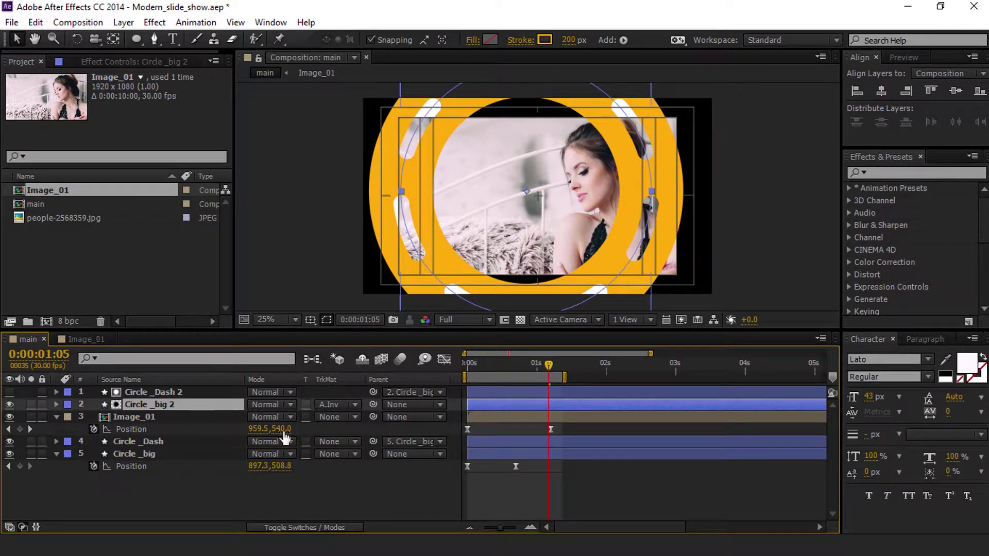
{"action": "key", "text": "s"}
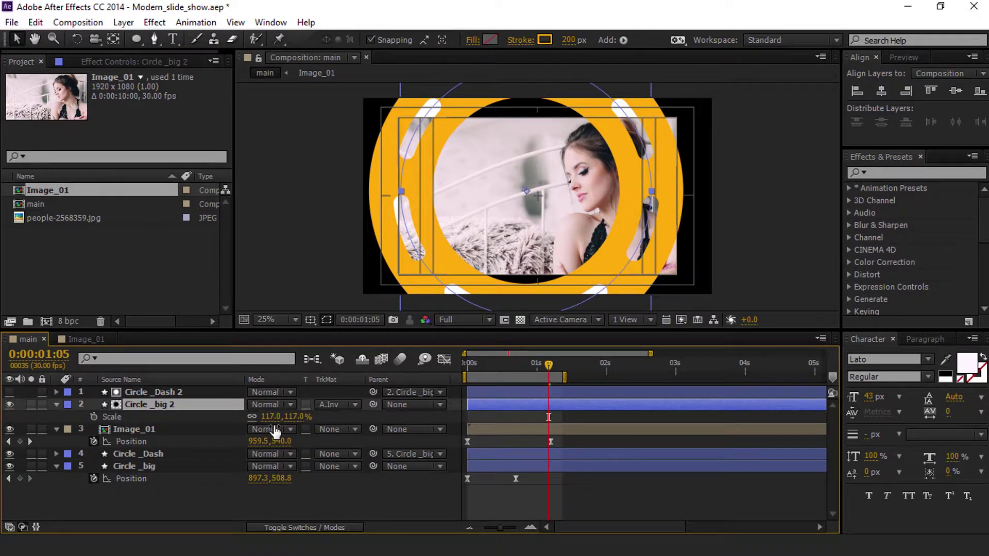
{"action": "left_click_drag", "start_coordinate": [296, 422], "coordinate": [267, 421]}
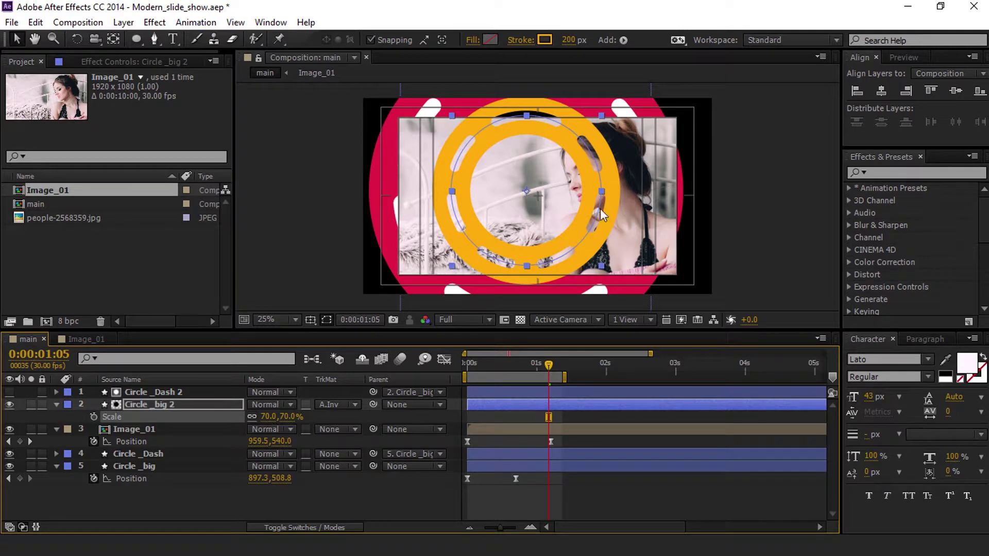
{"action": "left_click_drag", "start_coordinate": [524, 190], "coordinate": [643, 296]}
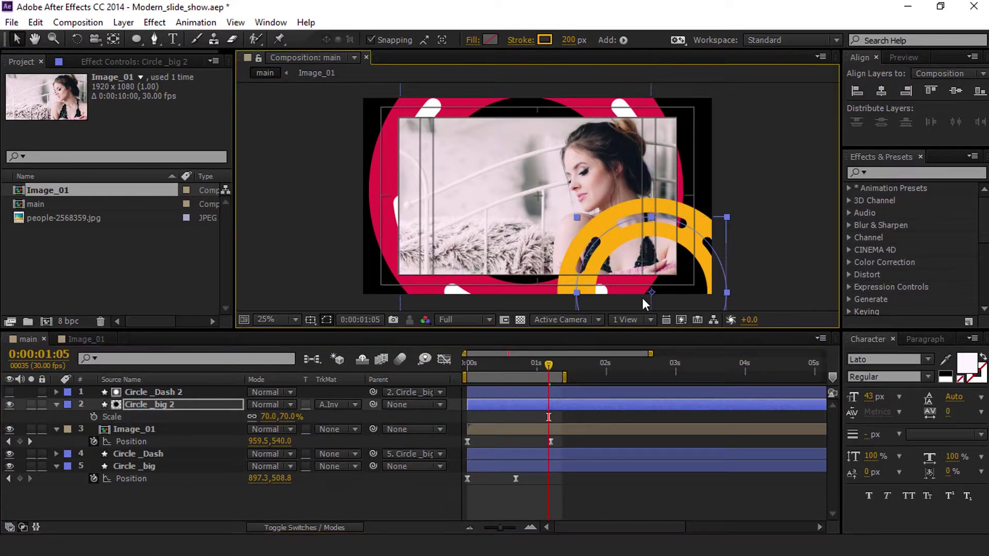
{"action": "left_click", "coordinate": [741, 191]}
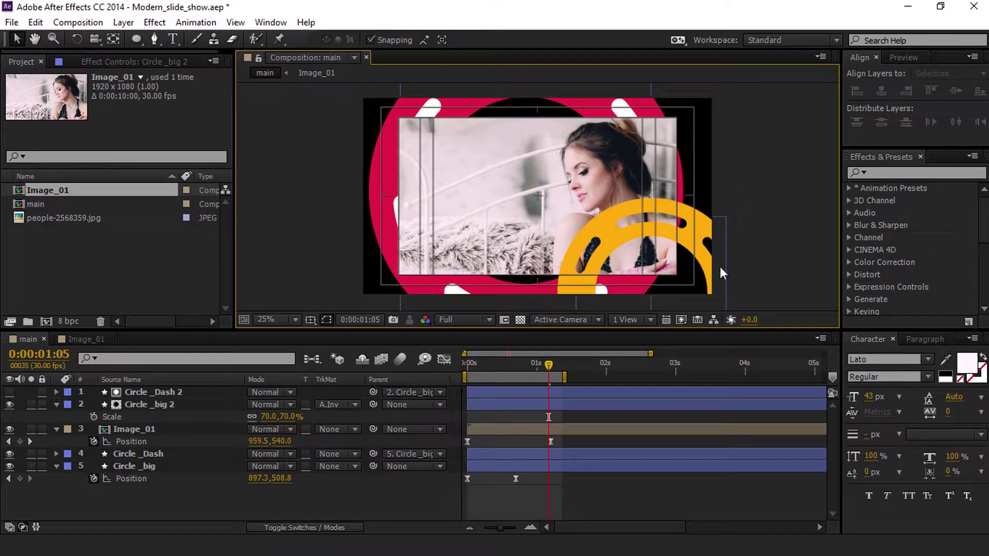
Preview the composition's animation from 0:00:00:00 to about 0:00:01:01.
{"action": "left_click_drag", "start_coordinate": [548, 364], "coordinate": [437, 381]}
{"action": "key", "text": "space"}
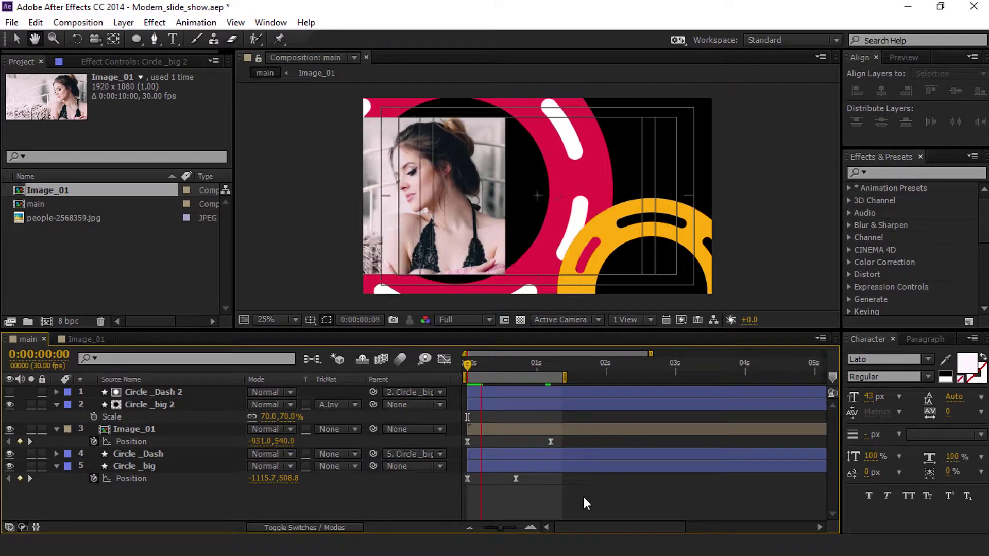
{"action": "key", "text": "space"}
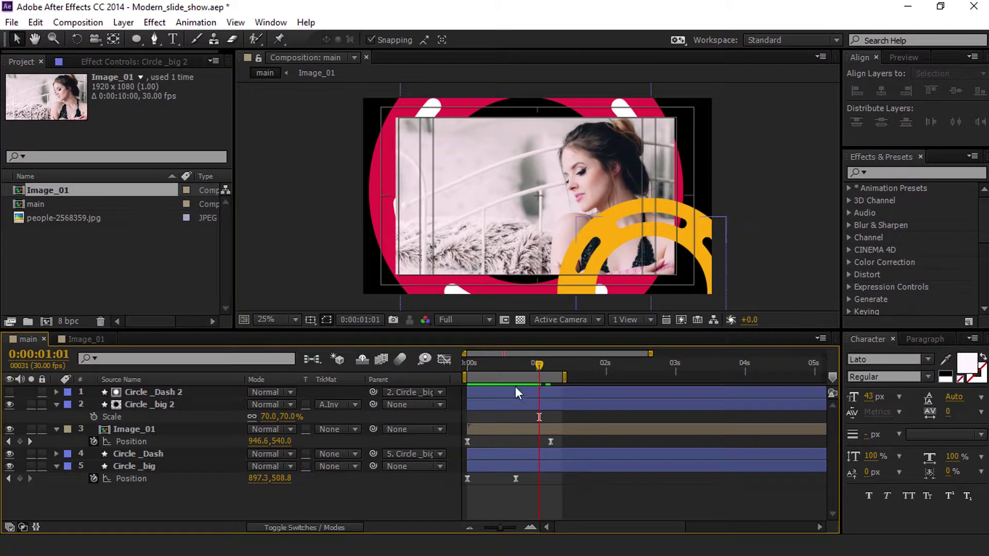
Add a Position keyframe to the Circle _big 2 layer at 0:00:01:01 to hold its lower-right resting place.
{"action": "left_click_drag", "start_coordinate": [531, 367], "coordinate": [548, 370]}
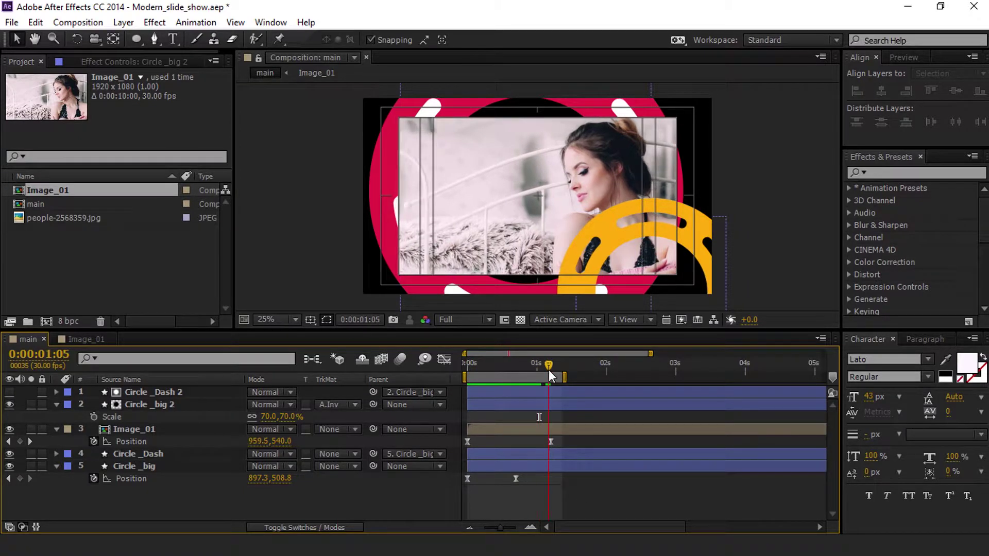
{"action": "left_click", "coordinate": [199, 403]}
{"action": "key", "text": "p"}
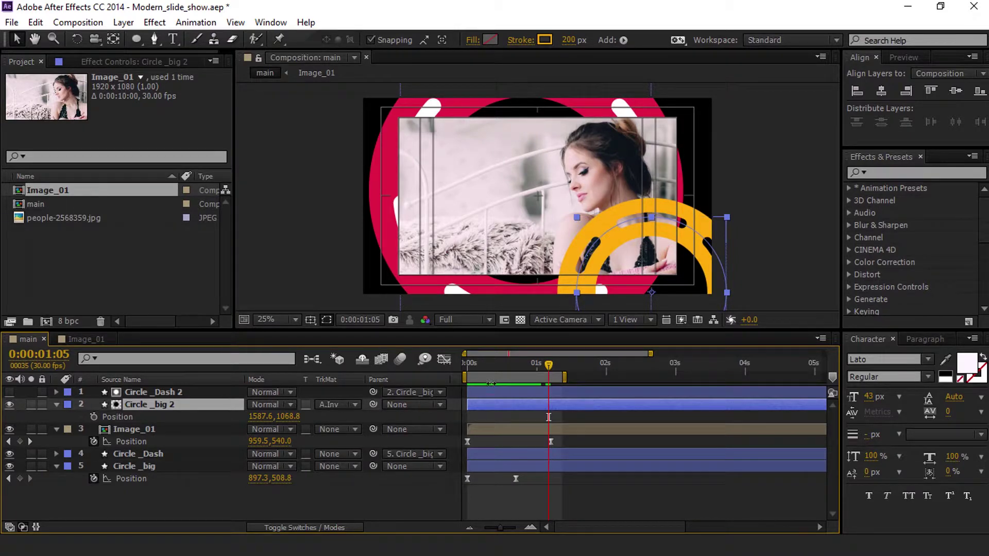
{"action": "left_click_drag", "start_coordinate": [547, 369], "coordinate": [345, 388]}
{"action": "left_click", "coordinate": [93, 417]}
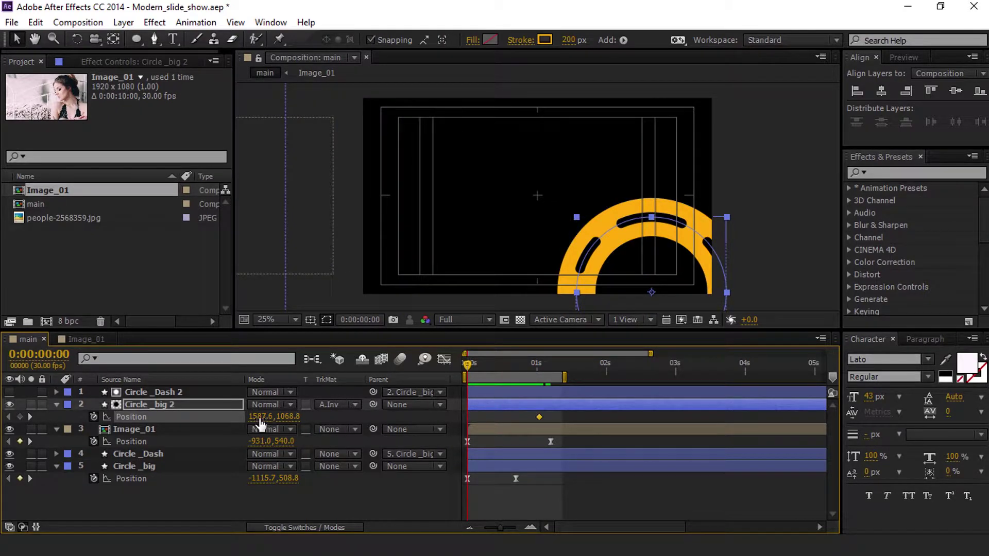
At 0:00:00:00, set the Circle _big 2 layer's X position to -827.4 so the ring starts outside the frame's left edge.
{"action": "left_click_drag", "start_coordinate": [261, 423], "coordinate": [322, 436]}
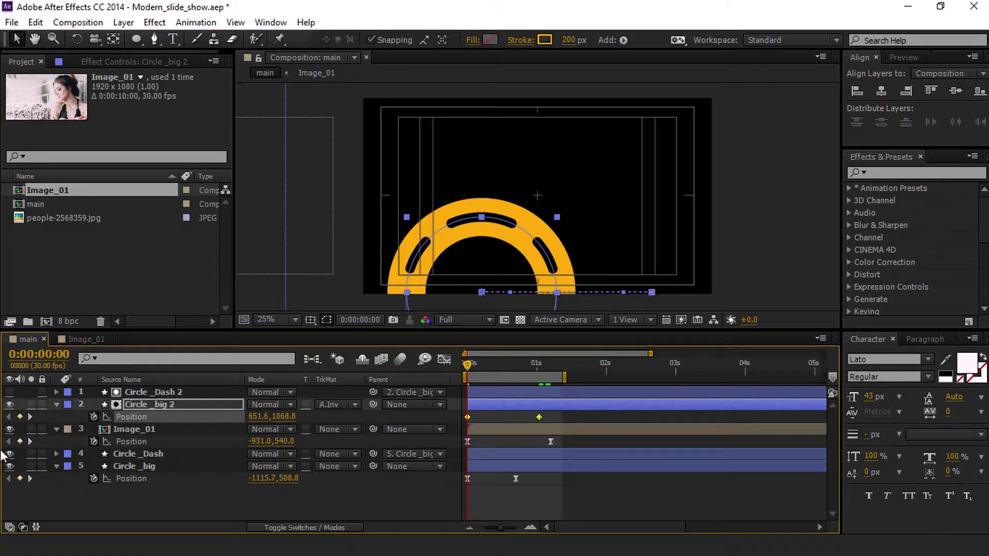
{"action": "left_click_drag", "start_coordinate": [243, 419], "coordinate": [2, 438]}
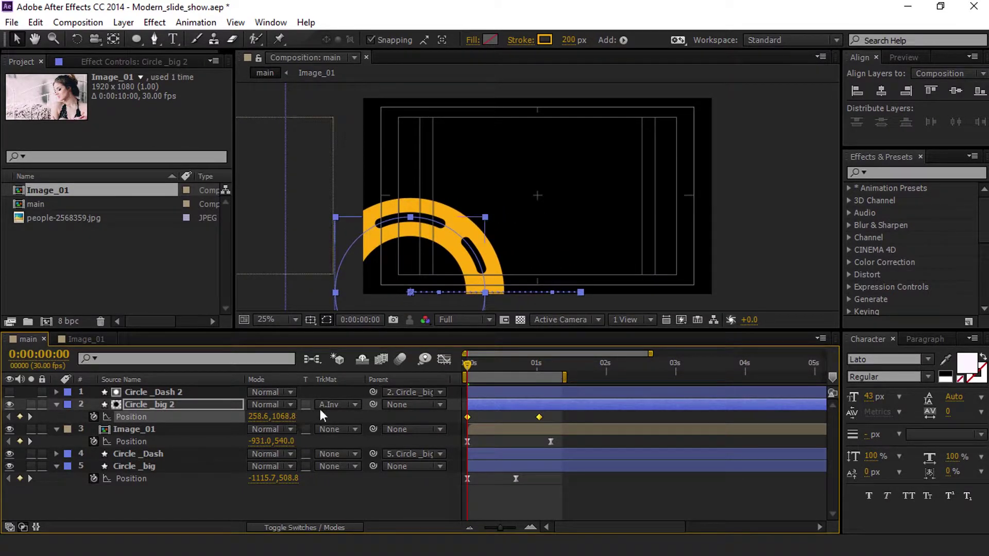
{"action": "left_click_drag", "start_coordinate": [257, 419], "coordinate": [82, 423]}
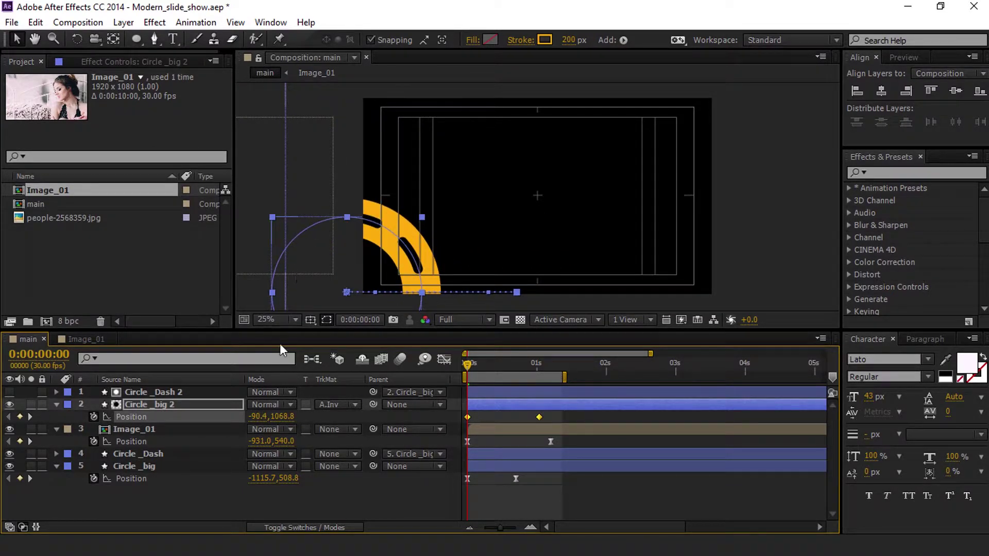
{"action": "left_click_drag", "start_coordinate": [263, 416], "coordinate": [5, 455]}
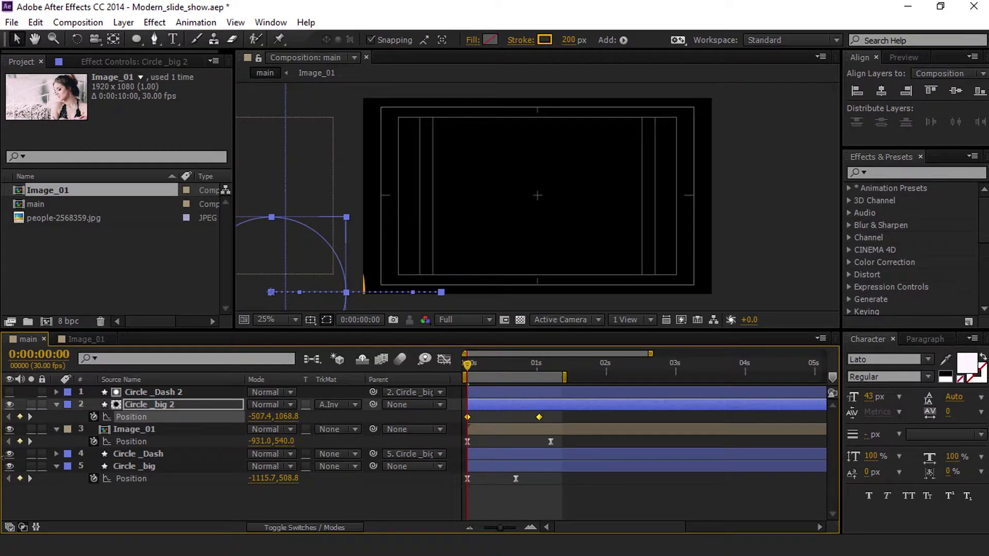
{"action": "left_click_drag", "start_coordinate": [264, 417], "coordinate": [64, 451]}
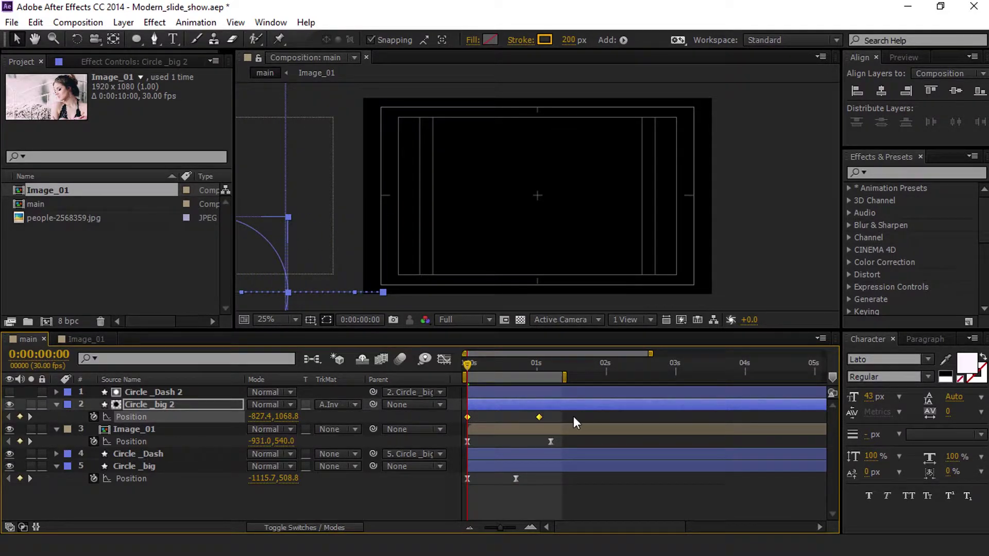
Apply Easy Ease to both Position keyframes of the Circle _big 2 layer.
{"action": "left_click_drag", "start_coordinate": [574, 418], "coordinate": [462, 416]}
{"action": "right_click", "coordinate": [468, 415]}
{"action": "mouse_move", "coordinate": [618, 404]}
{"action": "left_click", "coordinate": [659, 436]}
Reshape Circle _big 2's Position speed curve for a fast start and long slow-down, and preview the animation.
{"action": "left_click", "coordinate": [452, 357]}
{"action": "left_click_drag", "start_coordinate": [604, 411], "coordinate": [461, 451]}
{"action": "left_click_drag", "start_coordinate": [528, 429], "coordinate": [452, 439]}
{"action": "left_click_drag", "start_coordinate": [578, 410], "coordinate": [527, 428]}
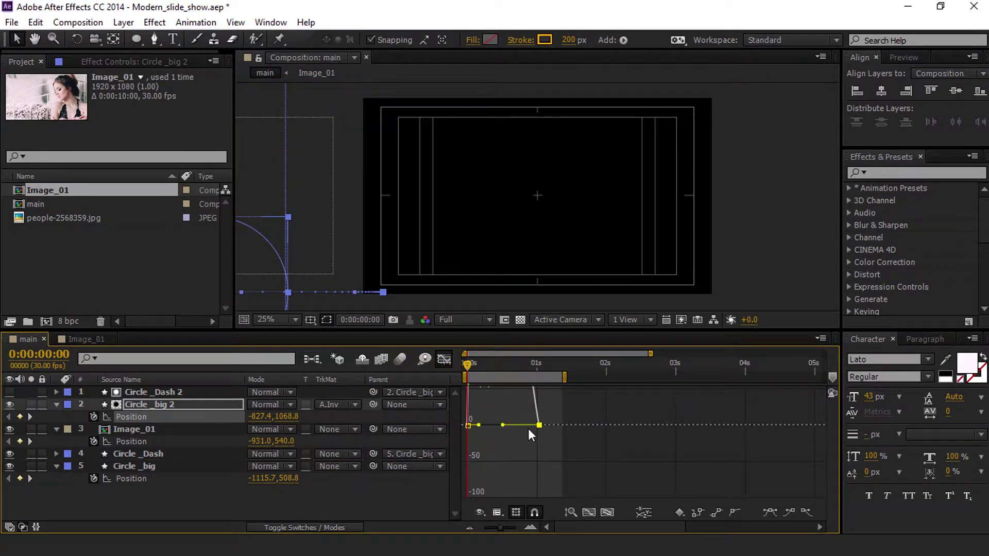
{"action": "left_click", "coordinate": [505, 450]}
{"action": "left_click", "coordinate": [445, 352]}
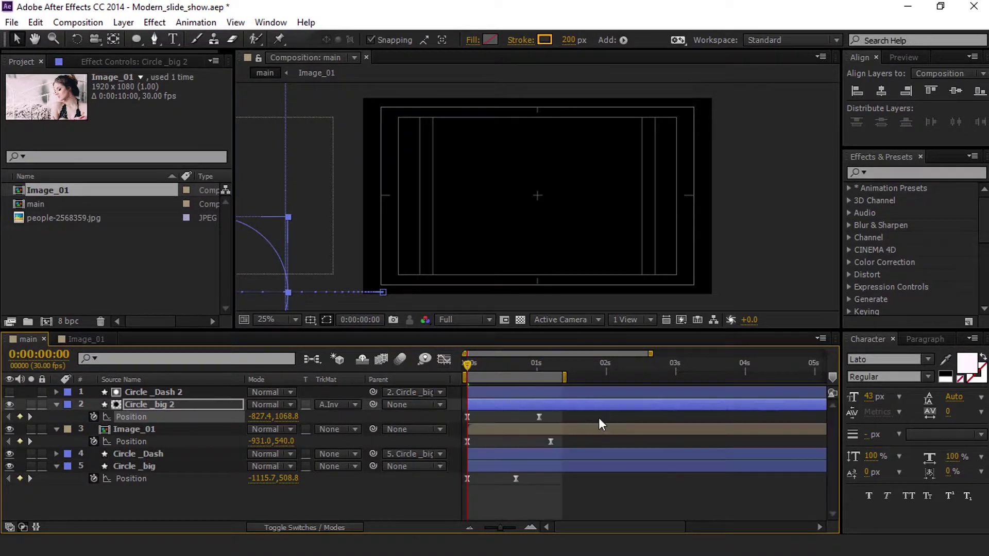
{"action": "left_click", "coordinate": [625, 416]}
{"action": "key", "text": "space"}
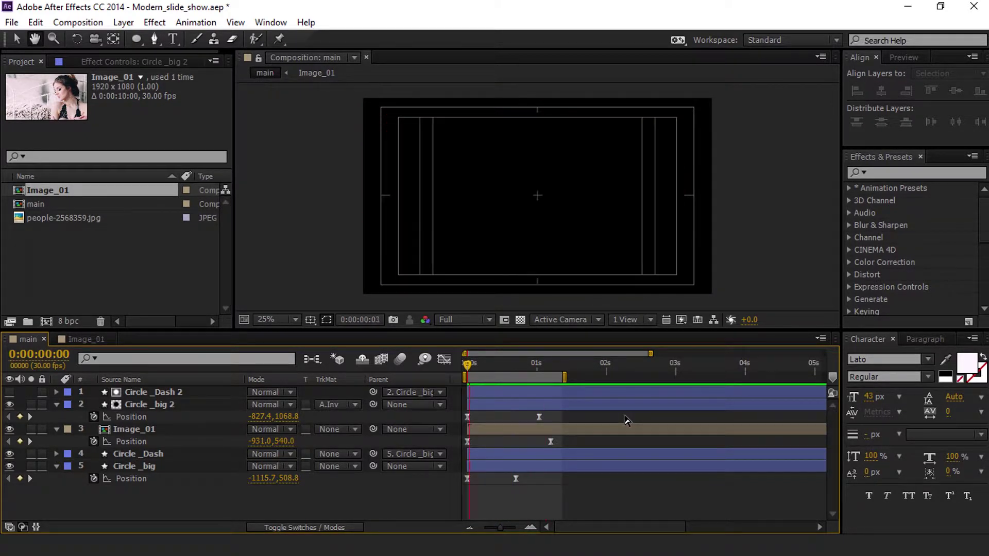
At 0:00:01:01, set the Circle _big 2 layer's X position to 1564.6.
{"action": "mouse_move", "coordinate": [535, 369]}
{"action": "left_mouse_down"}
{"action": "mouse_move", "coordinate": [542, 365]}
{"action": "mouse_move", "coordinate": [463, 369]}
{"action": "mouse_move", "coordinate": [536, 368]}
{"action": "left_mouse_up"}
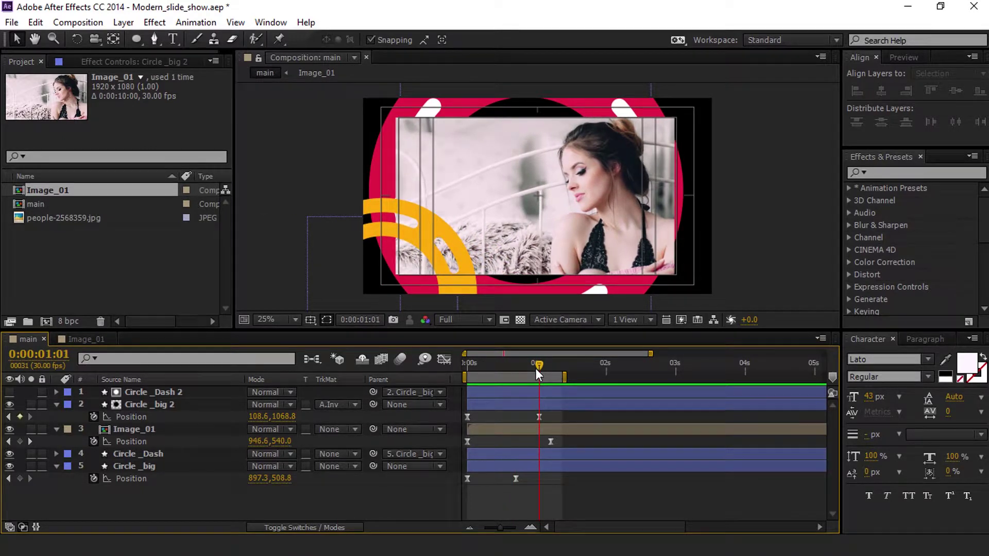
{"action": "left_click", "coordinate": [257, 416]}
{"action": "type", "text": "1220.6"}
{"action": "key", "text": "Return"}
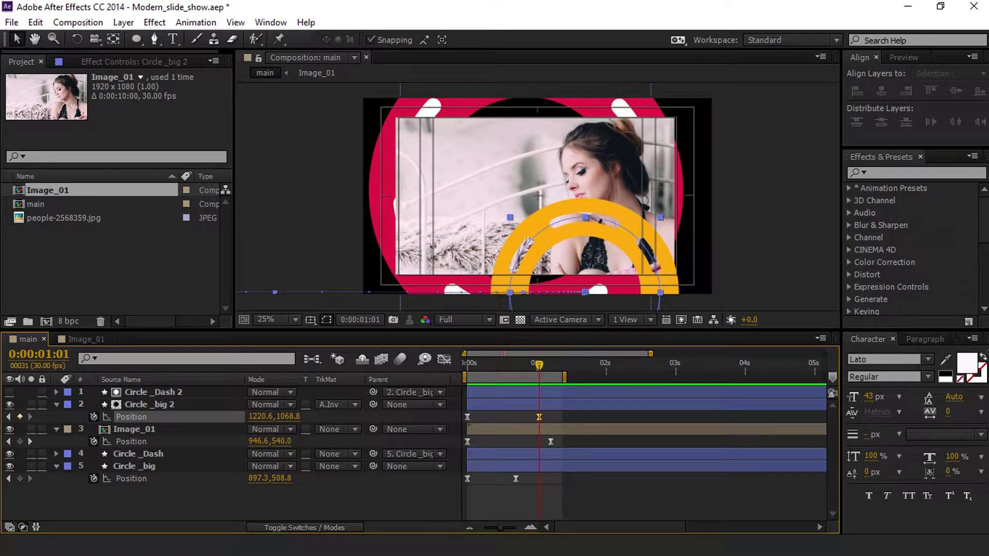
{"action": "left_click", "coordinate": [257, 416]}
{"action": "type", "text": "1816.6"}
{"action": "key", "text": "Return"}
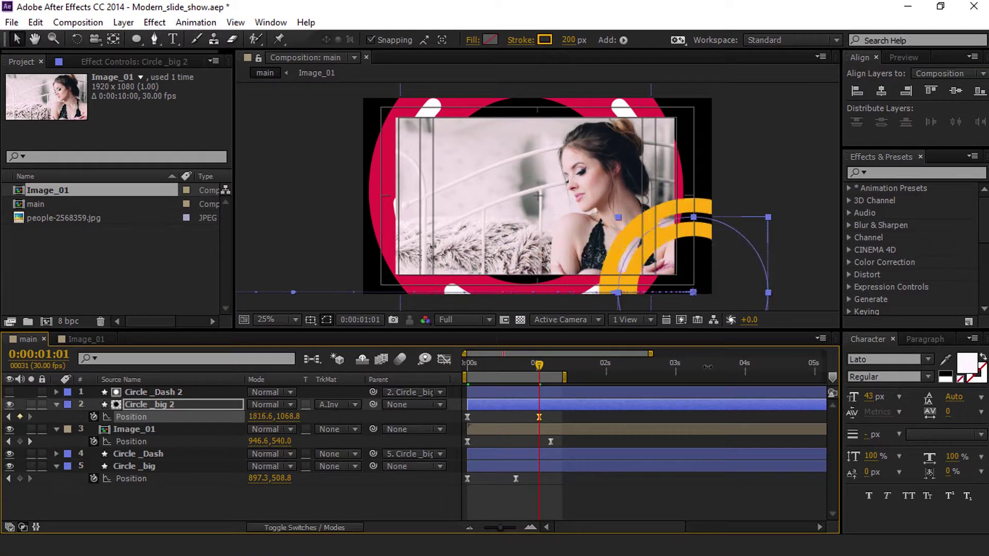
{"action": "left_click_drag", "start_coordinate": [708, 367], "coordinate": [494, 400]}
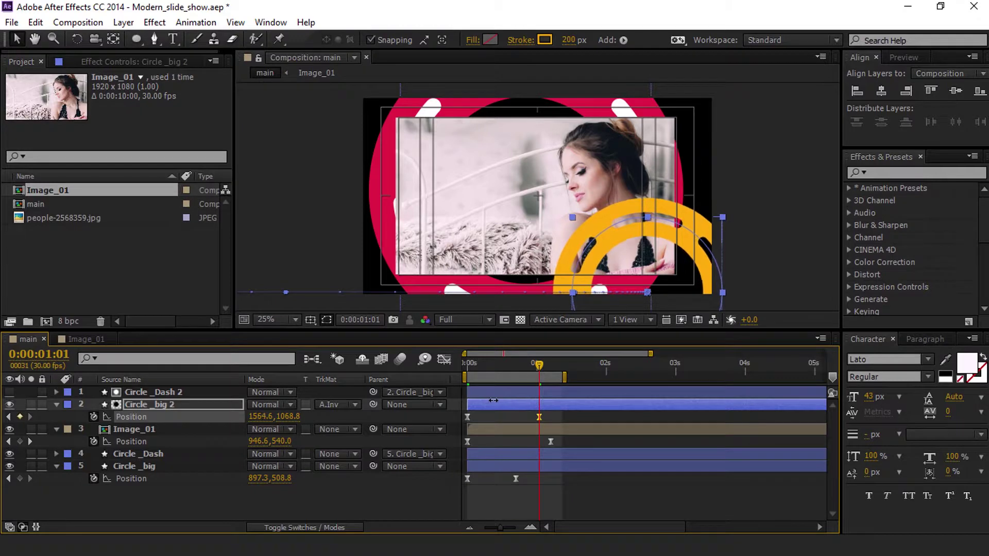
Preview the slide-in of the photo and both rings from 0:00:00:00 to about 0:00:01:04.
{"action": "key", "text": "Home"}
{"action": "left_click", "coordinate": [635, 508]}
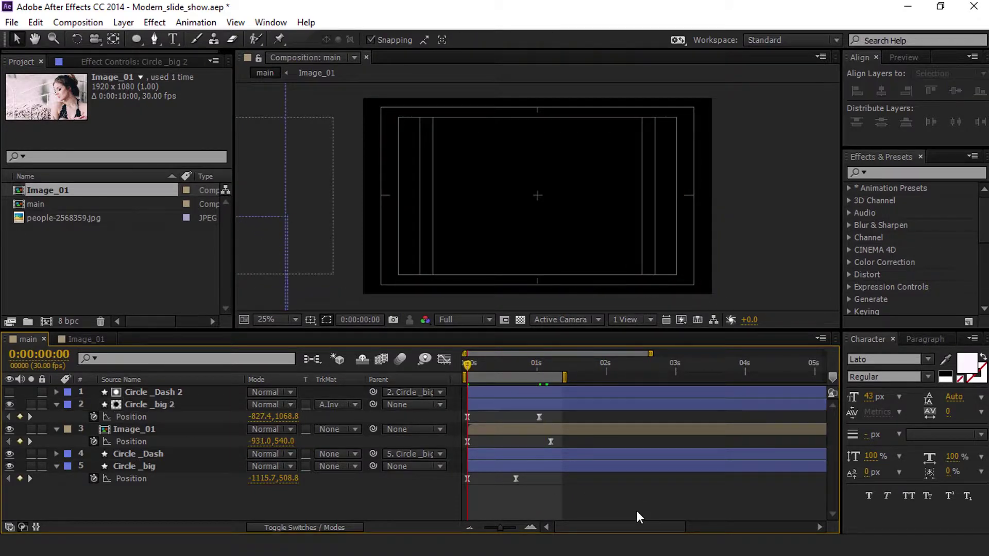
{"action": "key", "text": "h"}
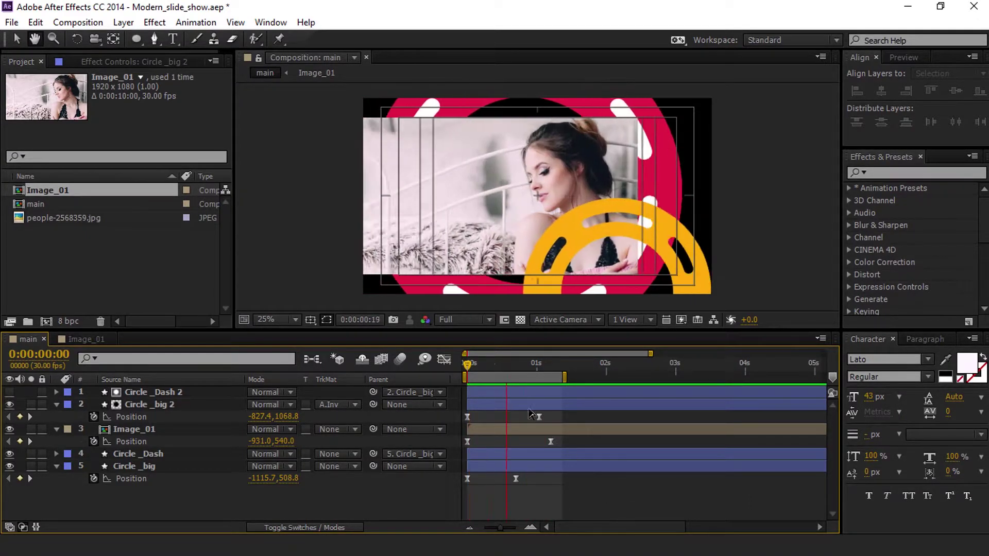
{"action": "key", "text": "space"}
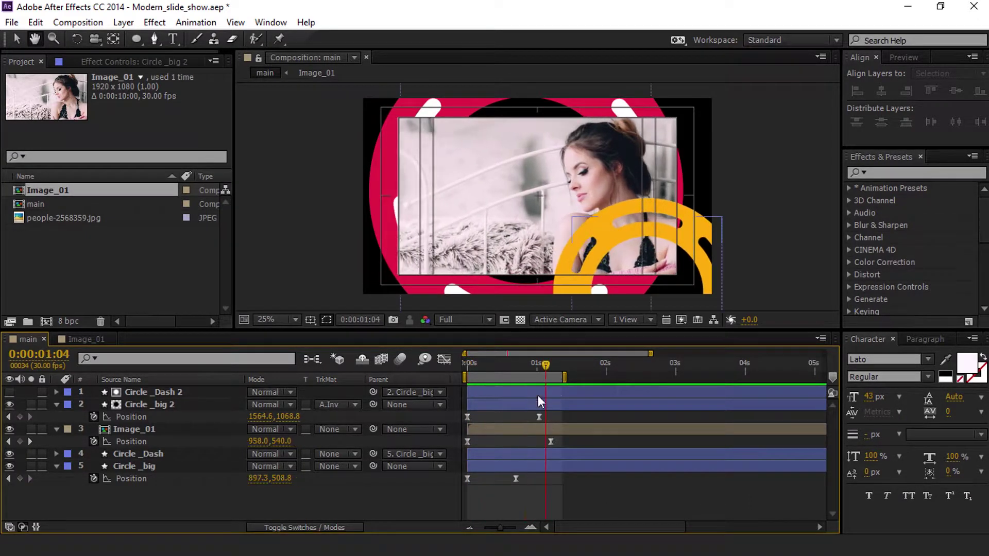
Move Circle _big 2's ending Position keyframe to just before the 1-second mark and preview the faster slide-in.
{"action": "left_click_drag", "start_coordinate": [555, 363], "coordinate": [499, 367]}
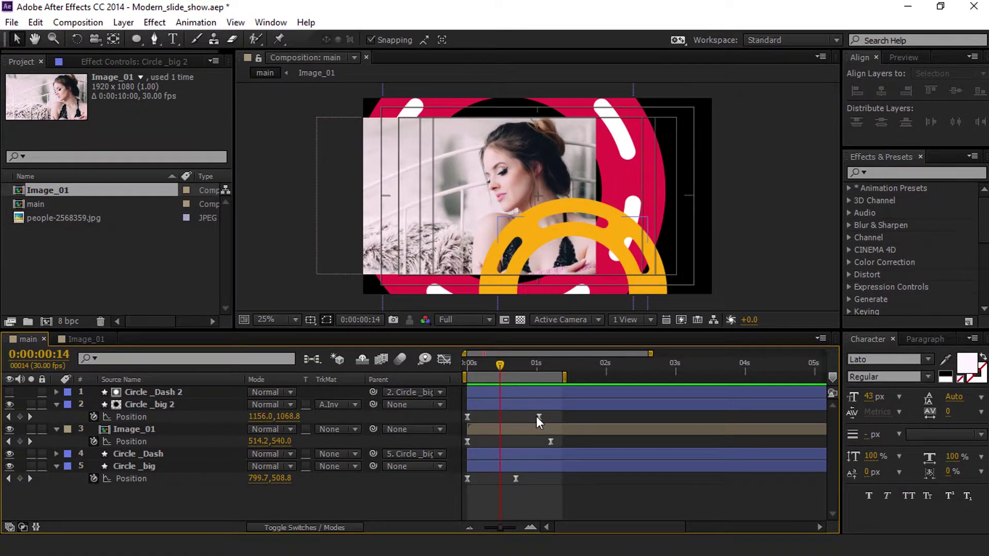
{"action": "left_click_drag", "start_coordinate": [538, 417], "coordinate": [526, 417]}
{"action": "key", "text": "KP_0"}
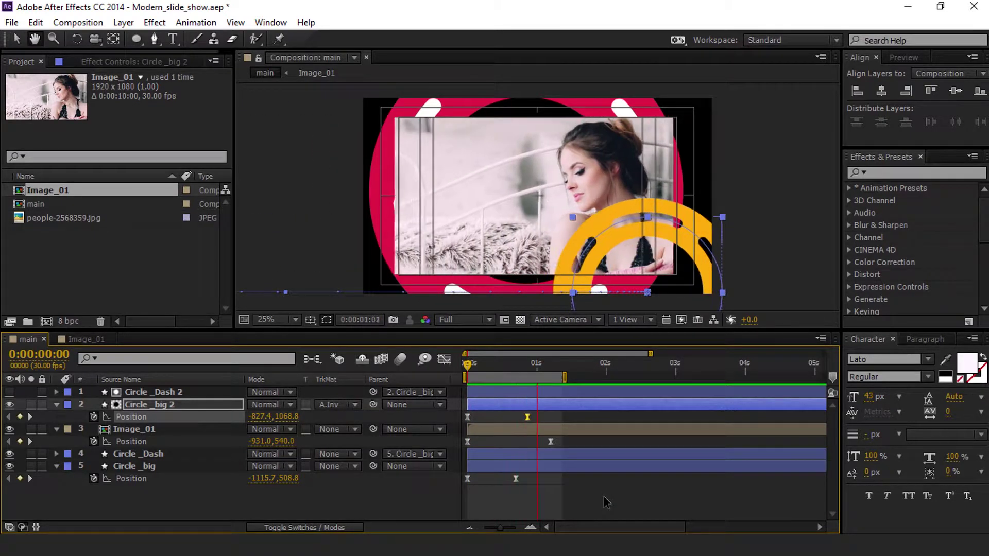
{"action": "key", "text": "space"}
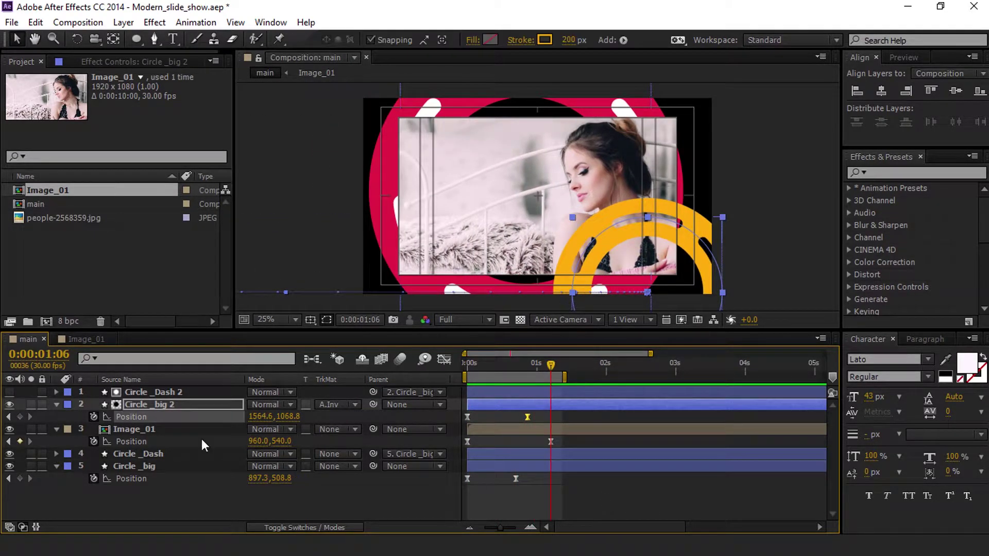
Collapse the open Position properties of the Circle _big 2, Image_01 and Circle _big layers and clear the selection.
{"action": "key", "text": "F2"}
{"action": "left_click", "coordinate": [57, 405]}
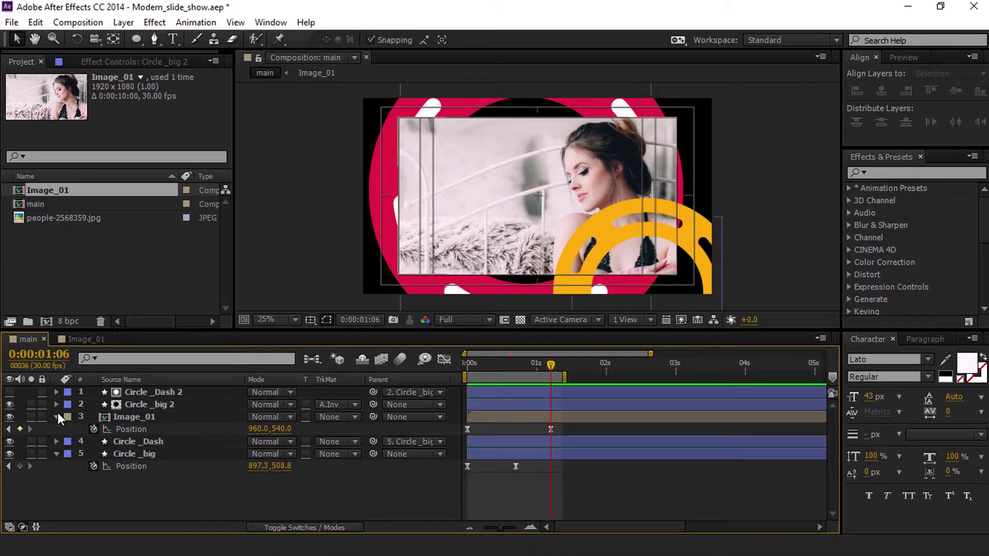
{"action": "left_click", "coordinate": [57, 416]}
{"action": "left_click", "coordinate": [56, 441]}
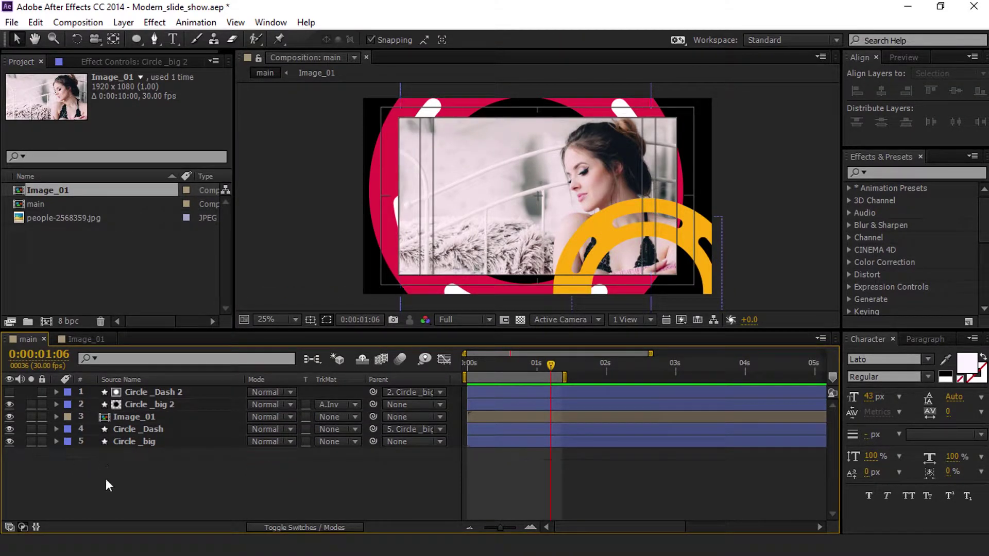
{"action": "left_click", "coordinate": [758, 182]}
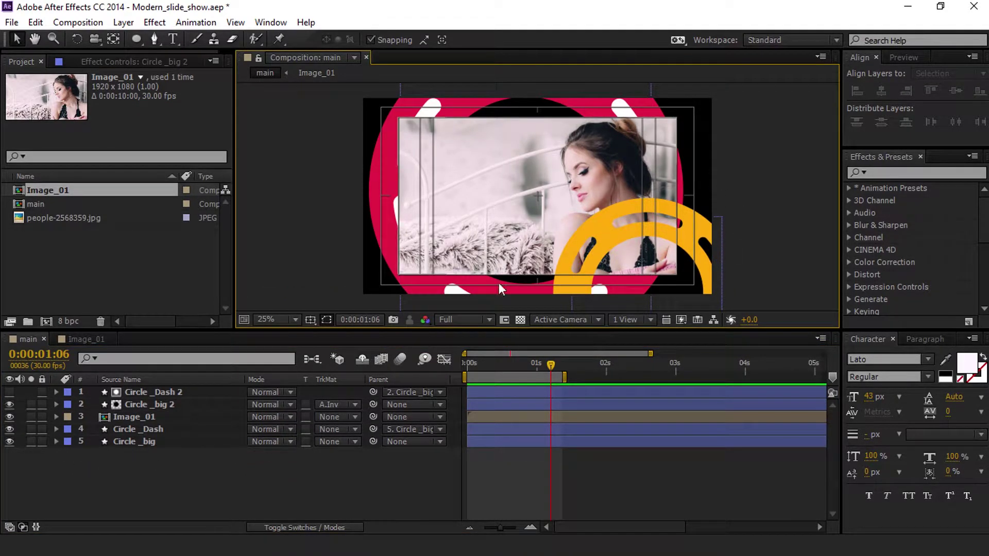
Create a 1920 × 1080 px pale cyan, almost white solid layer named BG in the main composition.
{"action": "right_click", "coordinate": [249, 483]}
{"action": "mouse_move", "coordinate": [327, 333]}
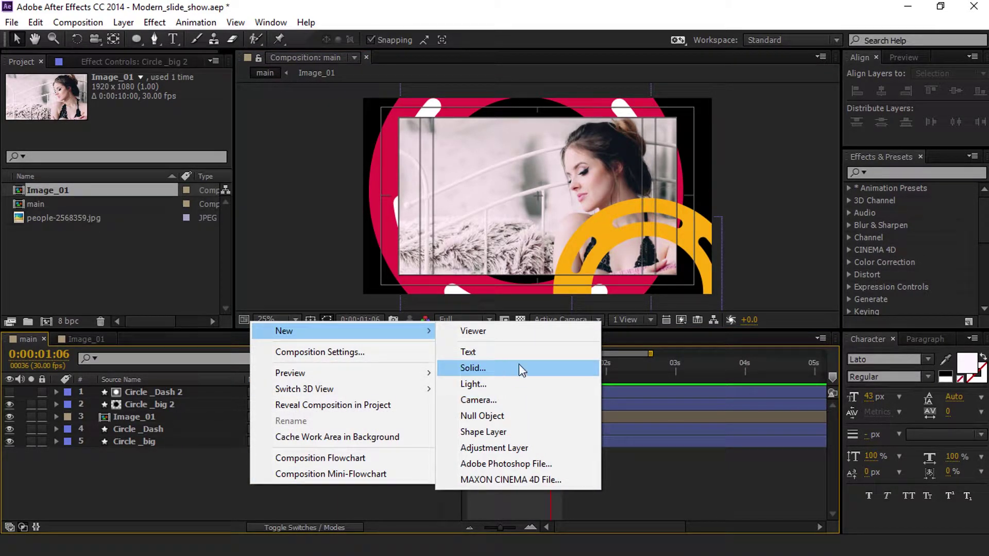
{"action": "left_click", "coordinate": [494, 366]}
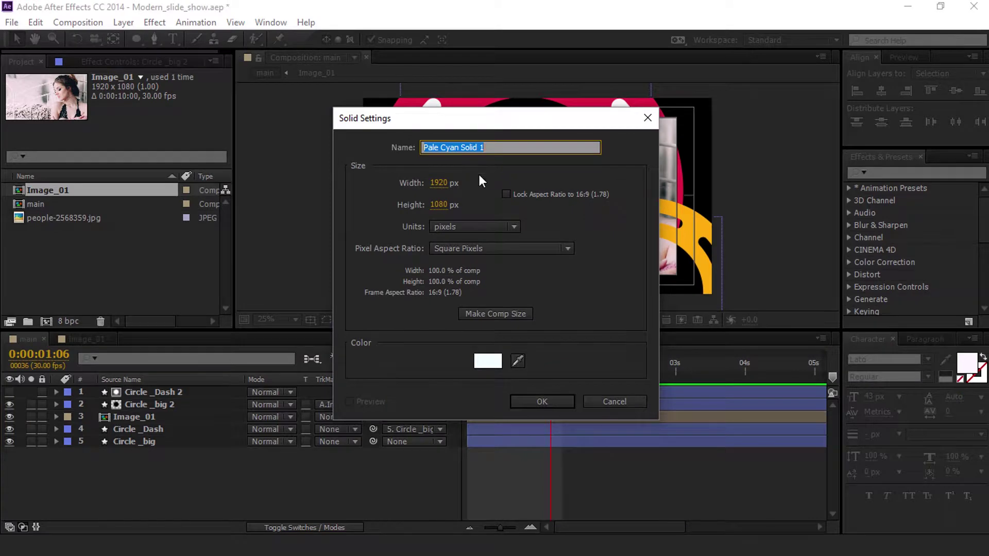
{"action": "type", "text": "BG"}
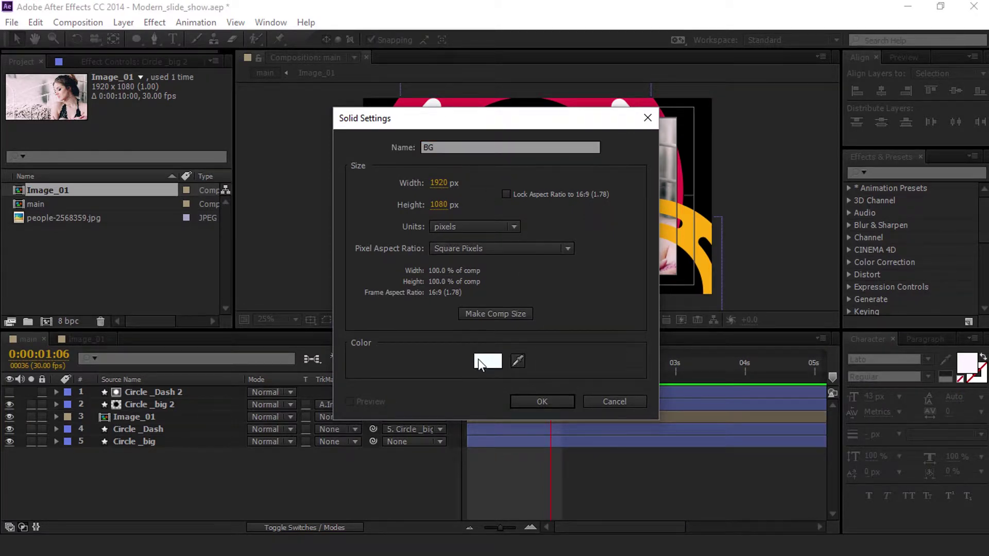
{"action": "left_click", "coordinate": [483, 359]}
{"action": "left_click", "coordinate": [434, 314]}
{"action": "left_click", "coordinate": [559, 399]}
Move the BG layer below Circle _big at the bottom of the layer stack and deselect it.
{"action": "left_click_drag", "start_coordinate": [187, 477], "coordinate": [187, 471]}
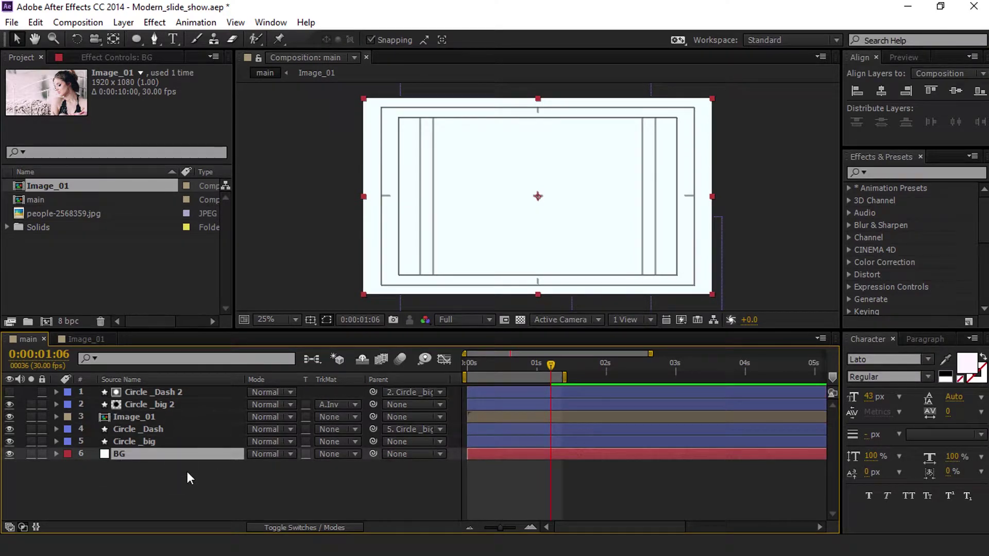
{"action": "left_click", "coordinate": [185, 489]}
{"action": "left_click", "coordinate": [751, 173]}
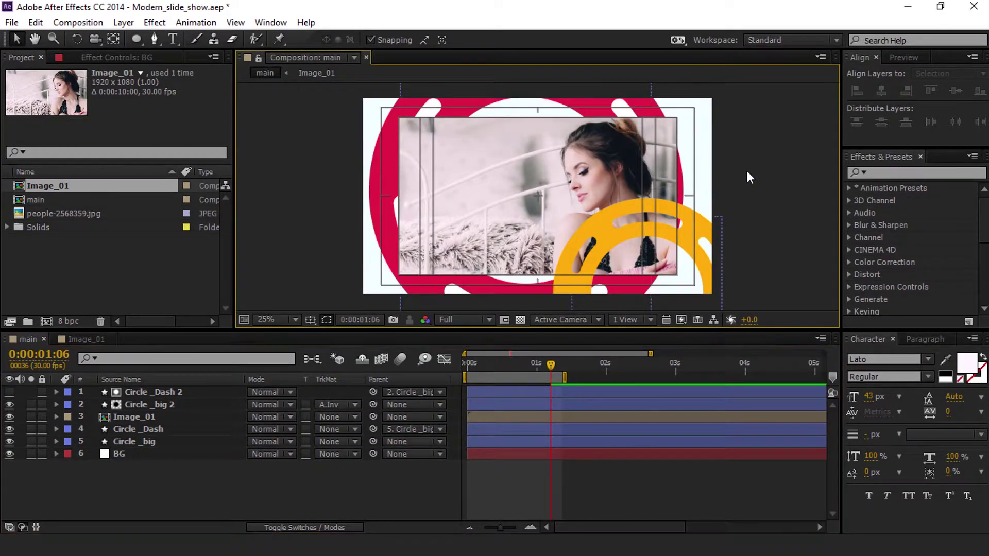
Set the Circle _big 2 layer's opacity to 85%.
{"action": "left_click", "coordinate": [595, 241]}
{"action": "key", "text": "t"}
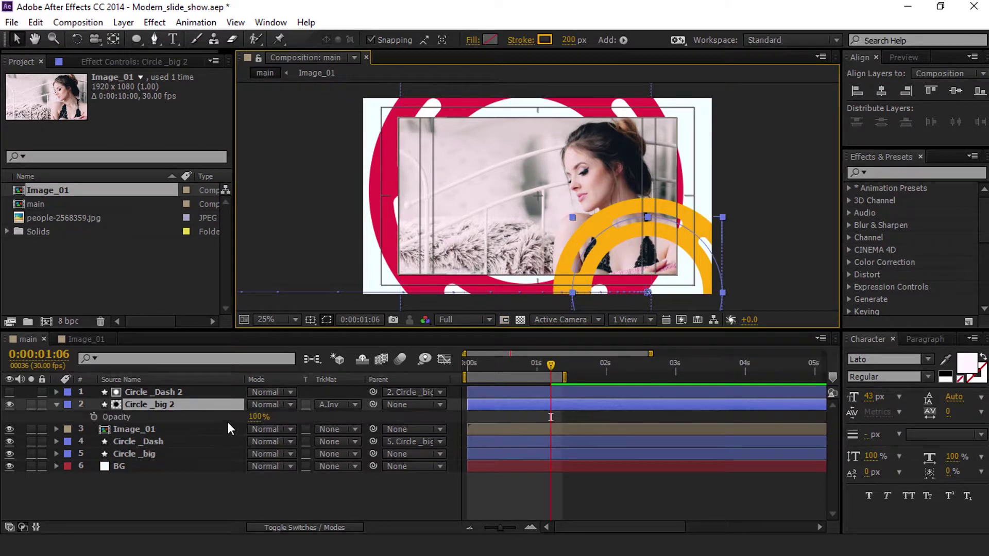
{"action": "left_click", "coordinate": [257, 417]}
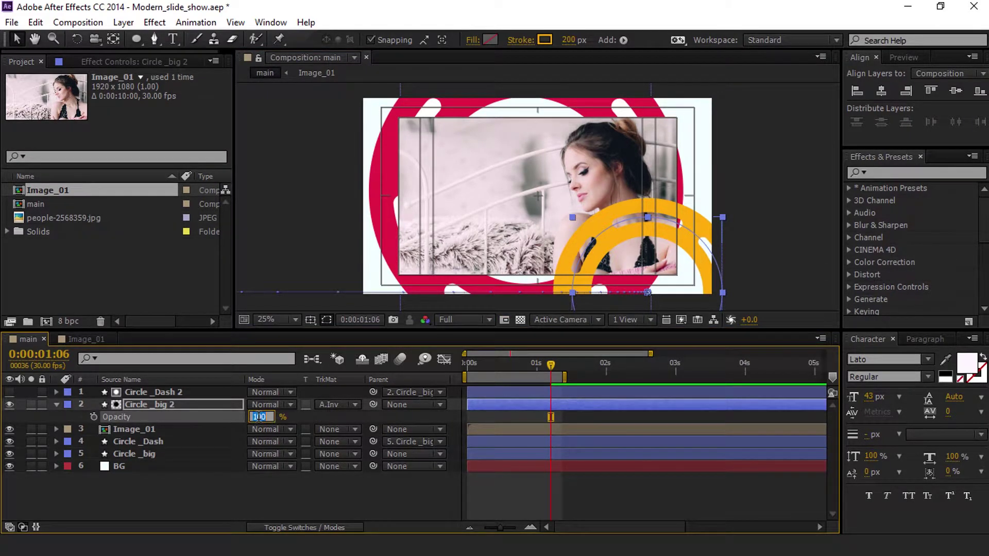
{"action": "type", "text": "85"}
{"action": "key", "text": "Return"}
{"action": "left_click", "coordinate": [232, 501]}
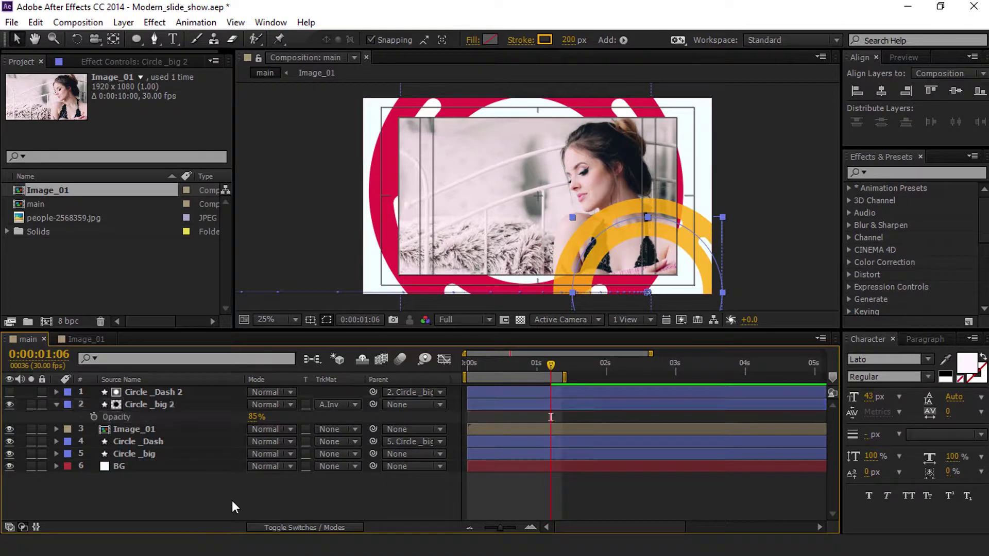
{"action": "left_click", "coordinate": [760, 189]}
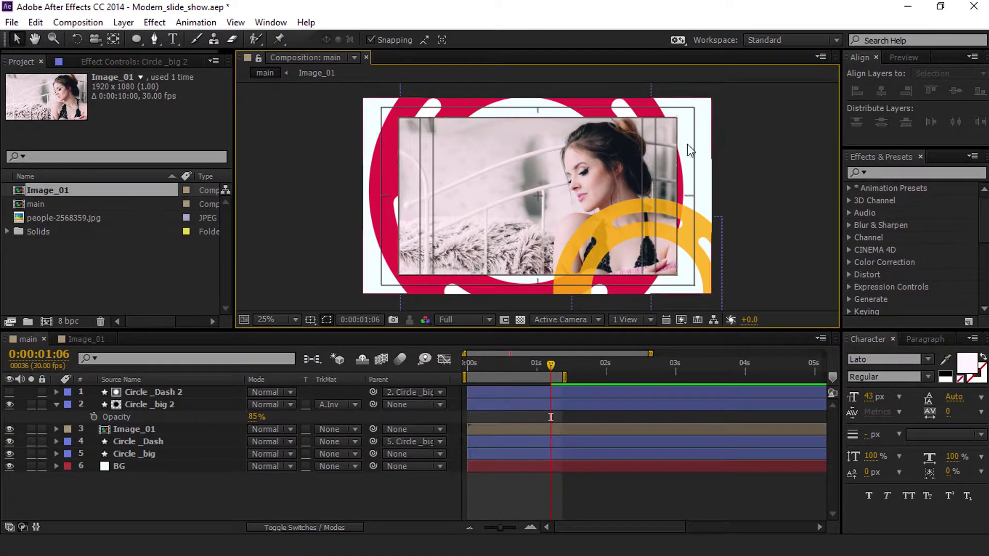
Draw a circle with a 200 px orange stroke over the photo's left half using the Ellipse tool, on a new shape layer.
{"action": "left_click_drag", "start_coordinate": [134, 39], "coordinate": [194, 71]}
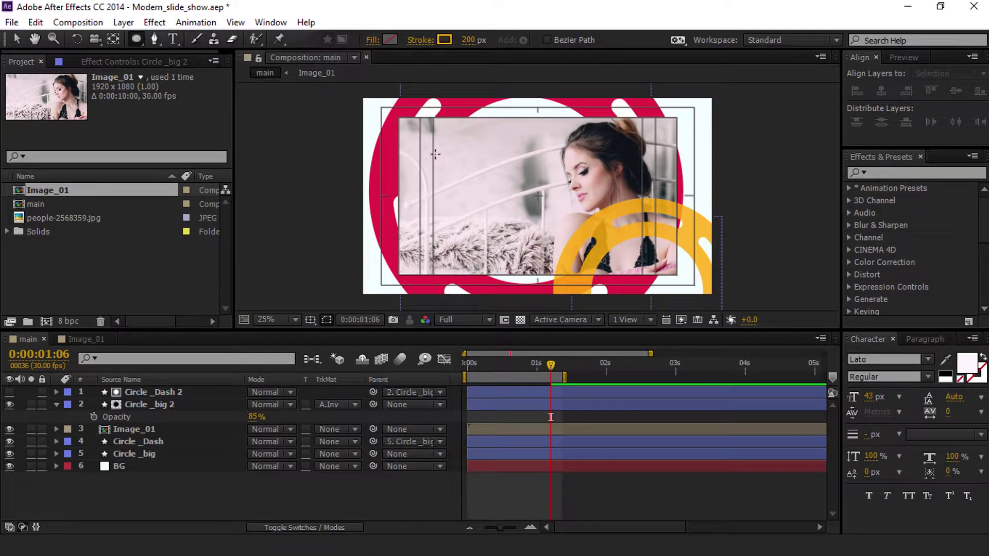
{"action": "left_click_drag", "start_coordinate": [436, 155], "coordinate": [510, 230]}
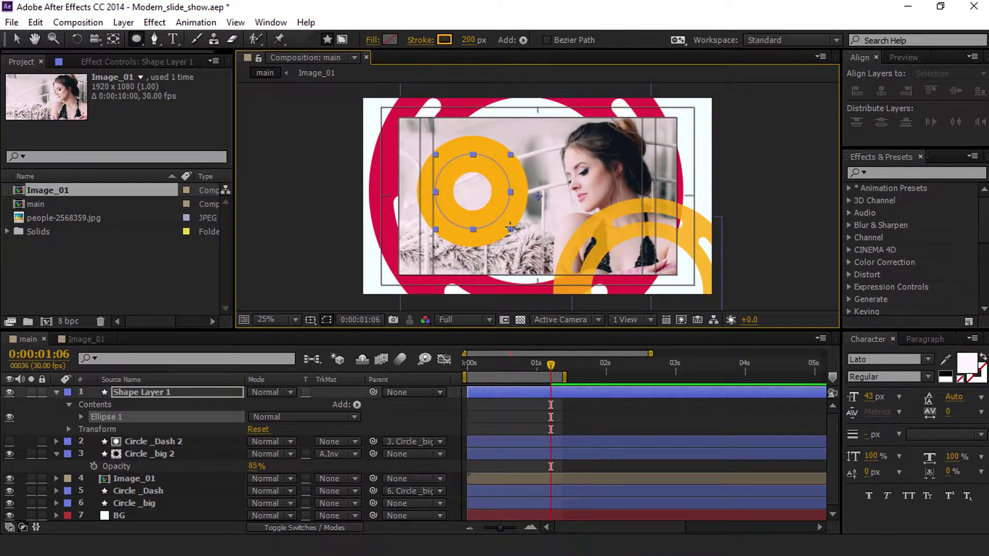
{"action": "left_click", "coordinate": [469, 40]}
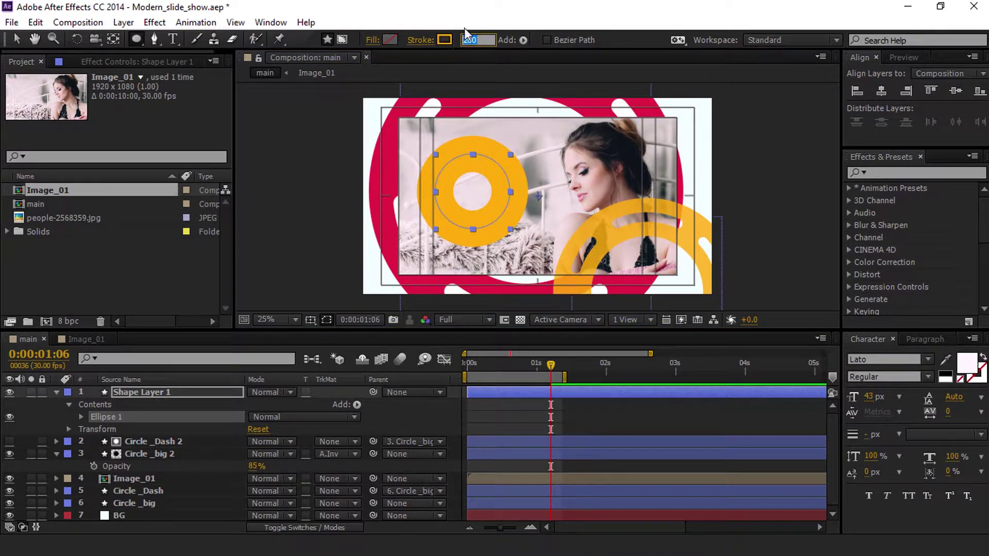
{"action": "left_click", "coordinate": [443, 40]}
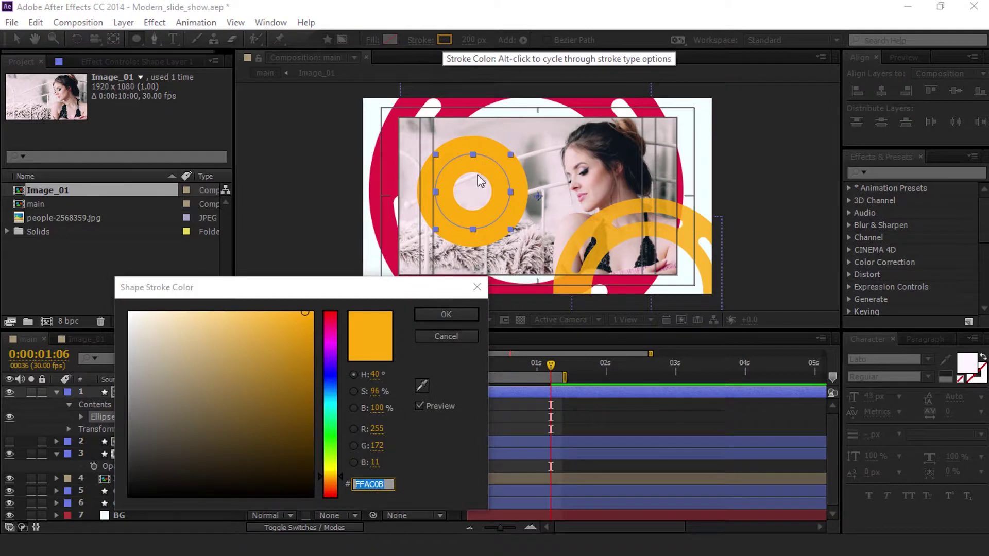
{"action": "left_click", "coordinate": [437, 334]}
Set the new circle's stroke type to None, leaving only its path over the photo's left half.
{"action": "left_click", "coordinate": [417, 40]}
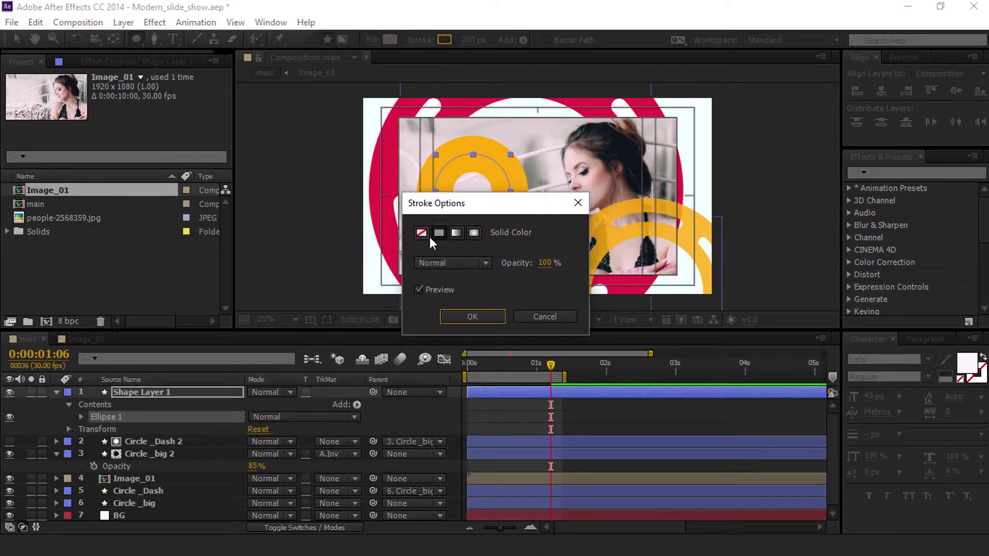
{"action": "left_click", "coordinate": [421, 234]}
{"action": "left_click", "coordinate": [466, 312]}
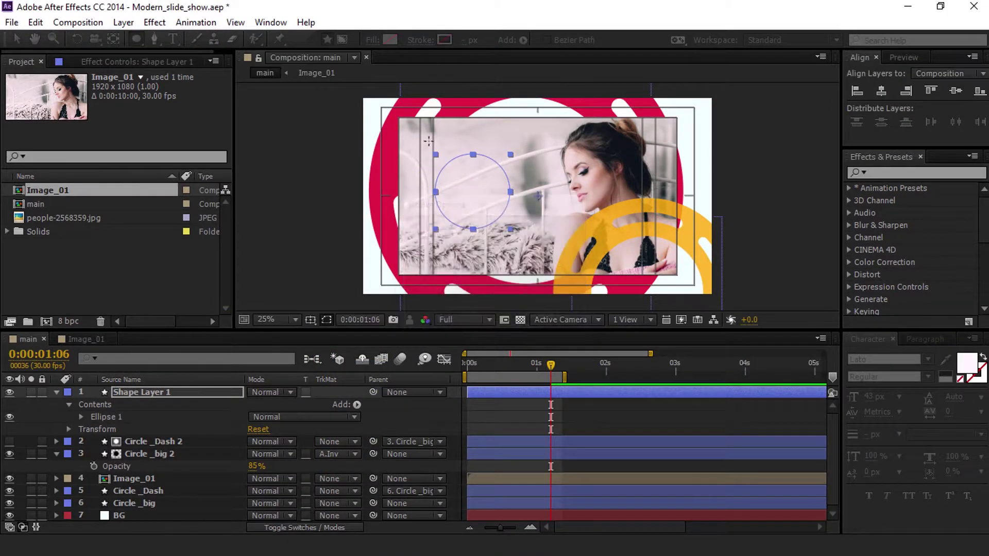
Give the circle a solid fill in the orange F8AD22 sampled from the large orange ring.
{"action": "left_click", "coordinate": [372, 42]}
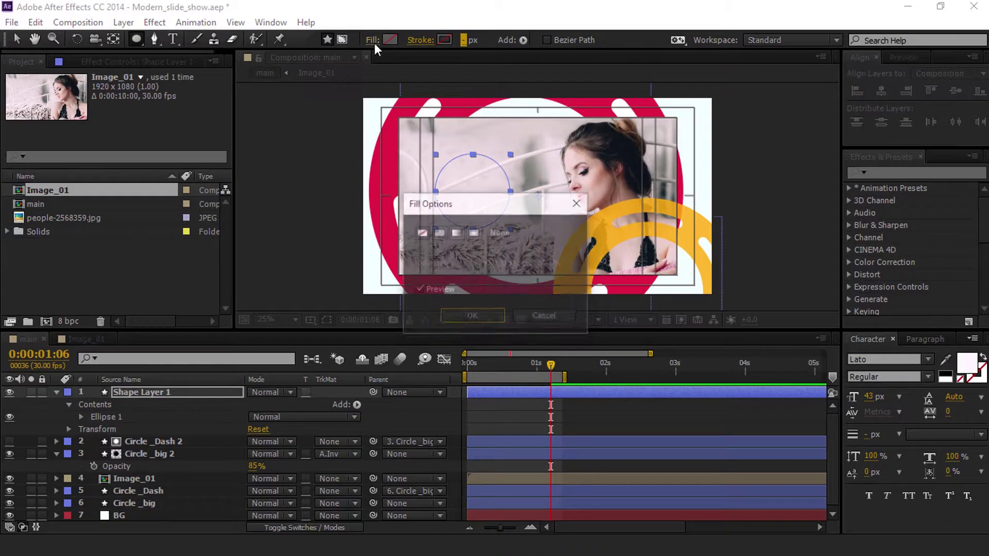
{"action": "left_click", "coordinate": [438, 233]}
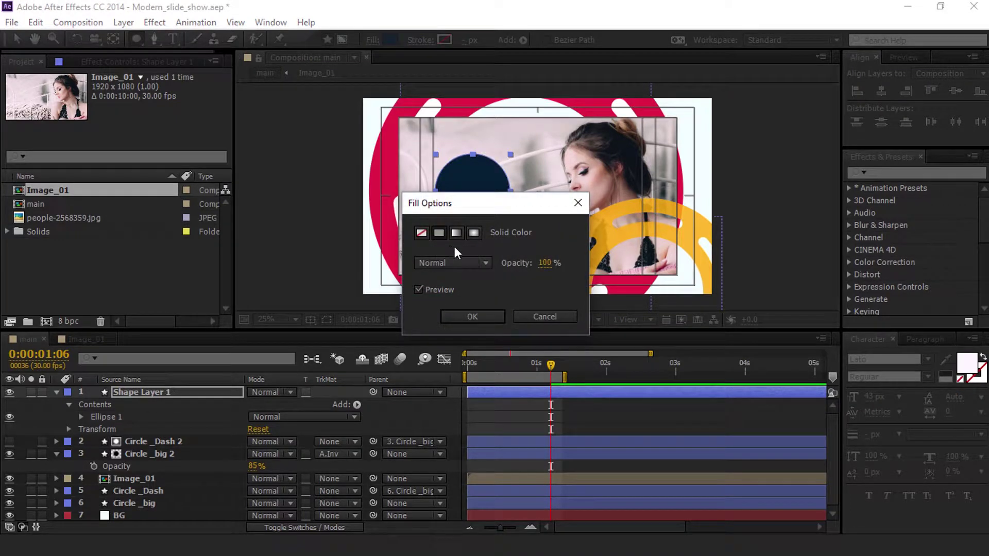
{"action": "left_click", "coordinate": [472, 317]}
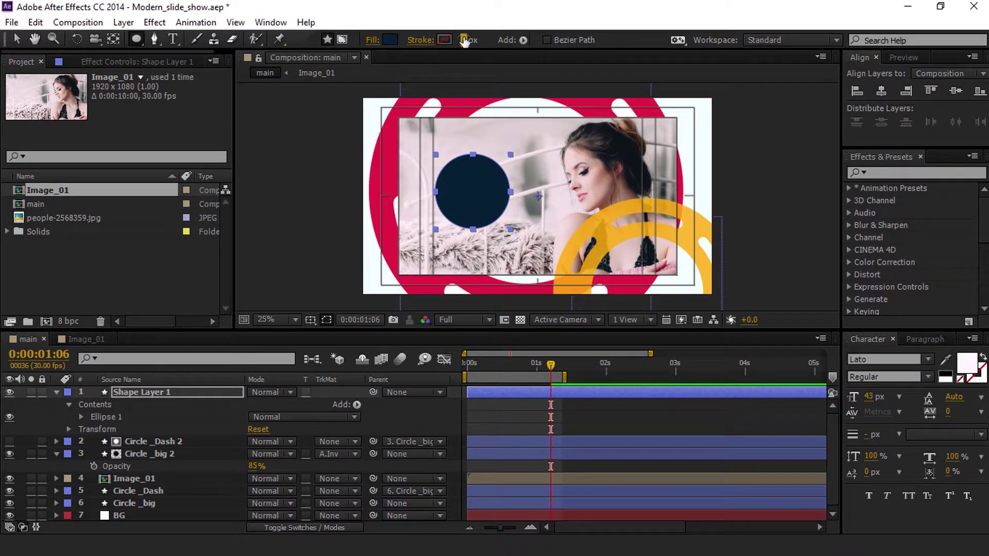
{"action": "left_click", "coordinate": [390, 38]}
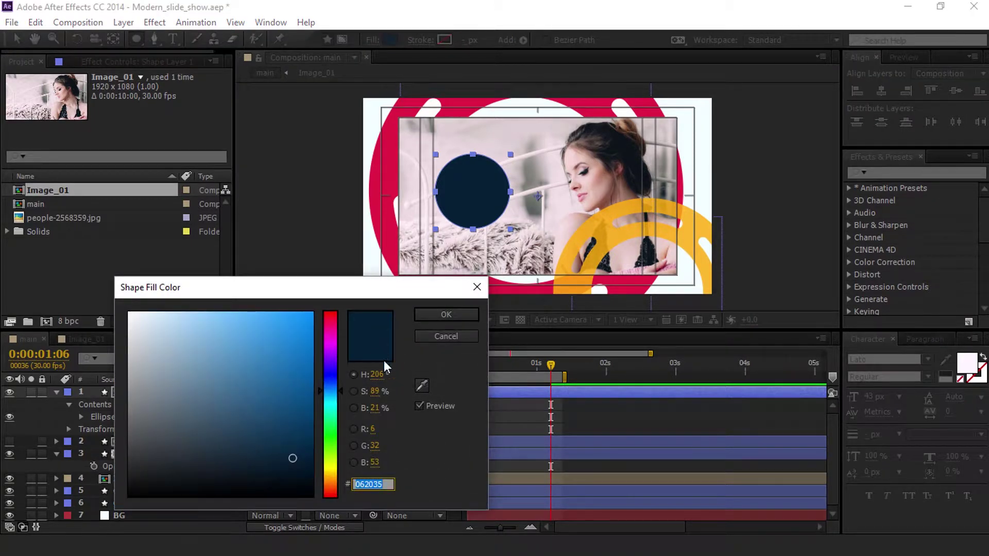
{"action": "left_click", "coordinate": [422, 385]}
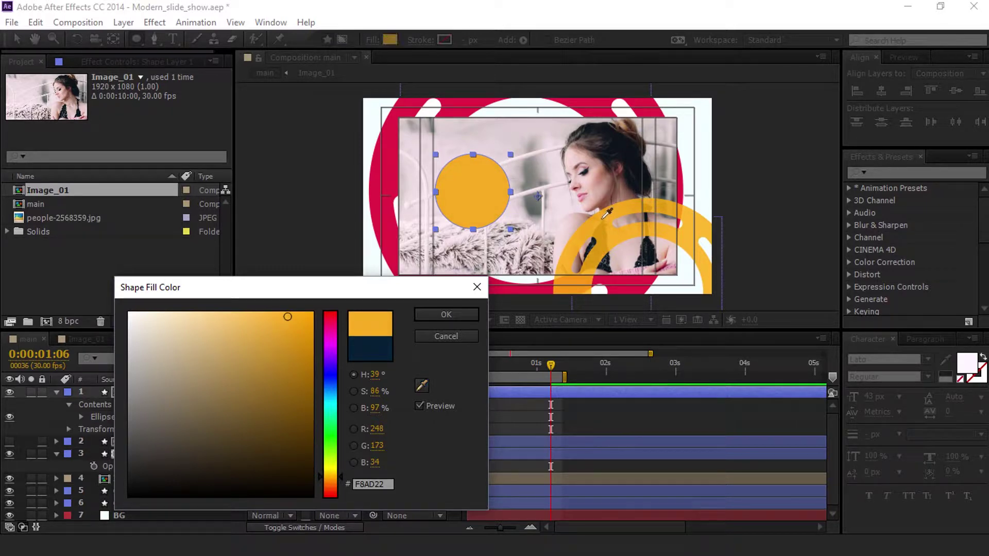
{"action": "left_click", "coordinate": [428, 312]}
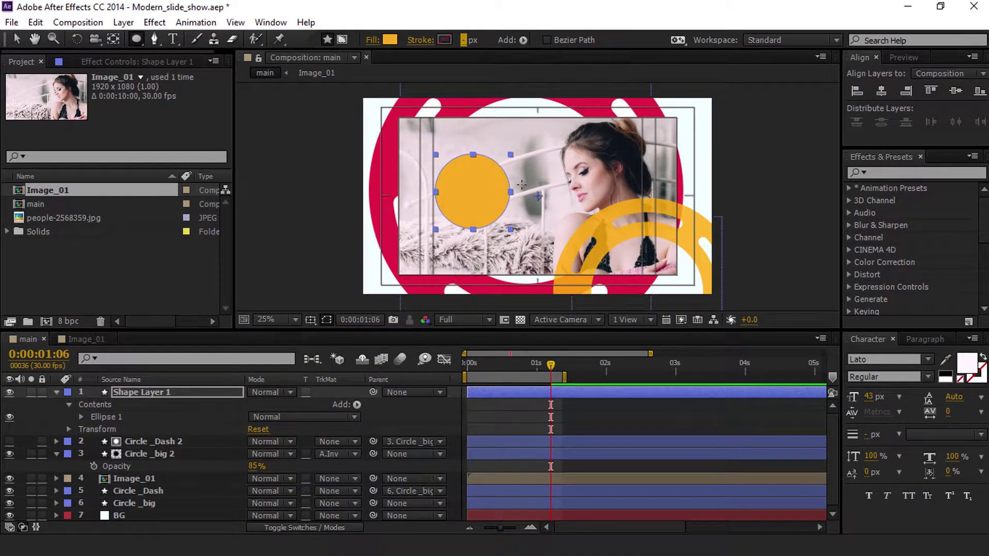
Rename the circle's layer C and move the circle up and left onto the photo's upper-left corner area.
{"action": "right_click", "coordinate": [141, 391]}
{"action": "left_click", "coordinate": [349, 111]}
{"action": "type", "text": "C"}
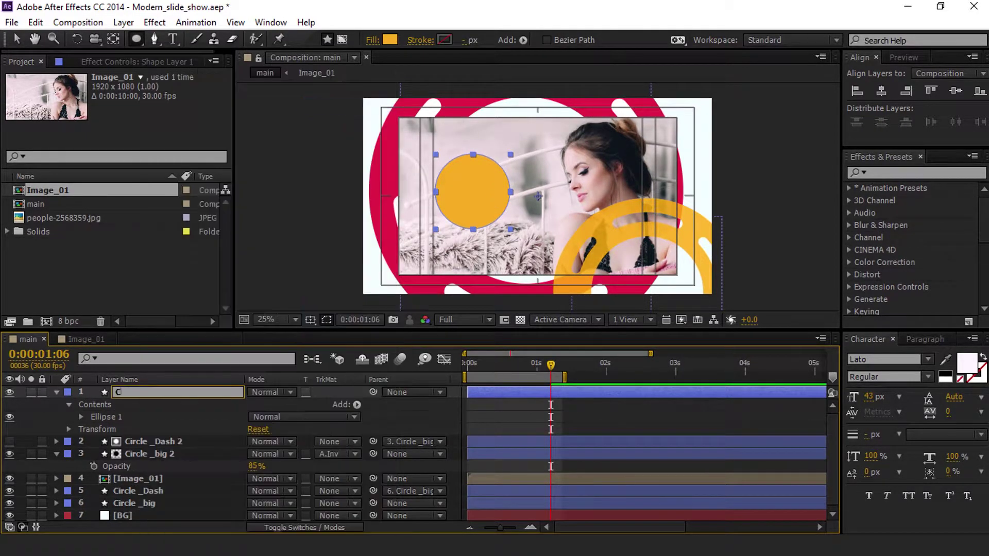
{"action": "key", "text": "Return"}
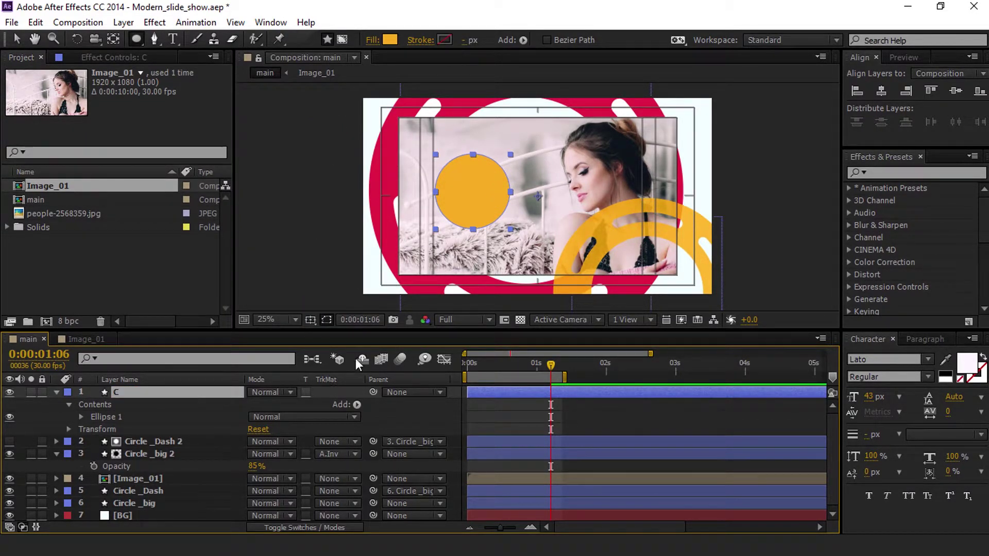
{"action": "left_click", "coordinate": [23, 35]}
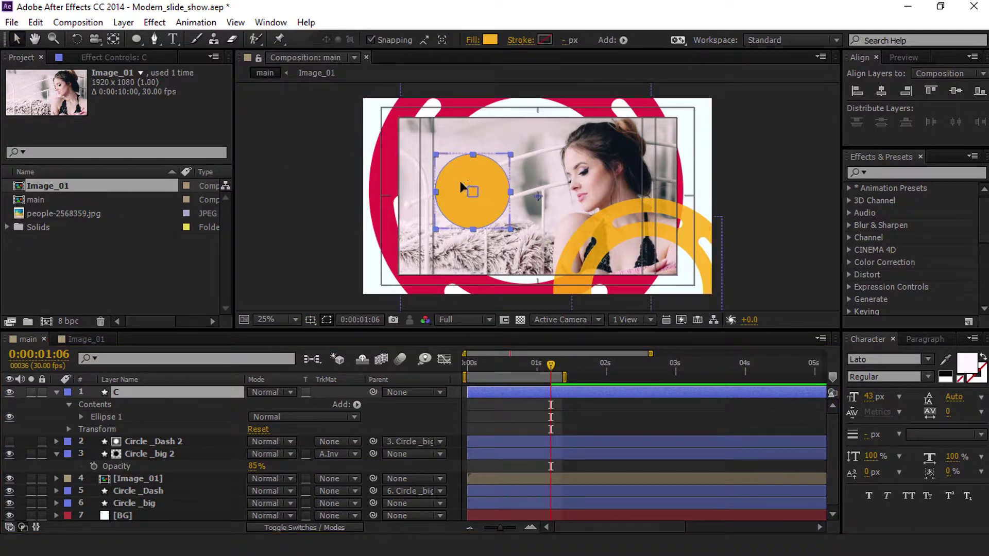
{"action": "left_click_drag", "start_coordinate": [459, 178], "coordinate": [430, 157]}
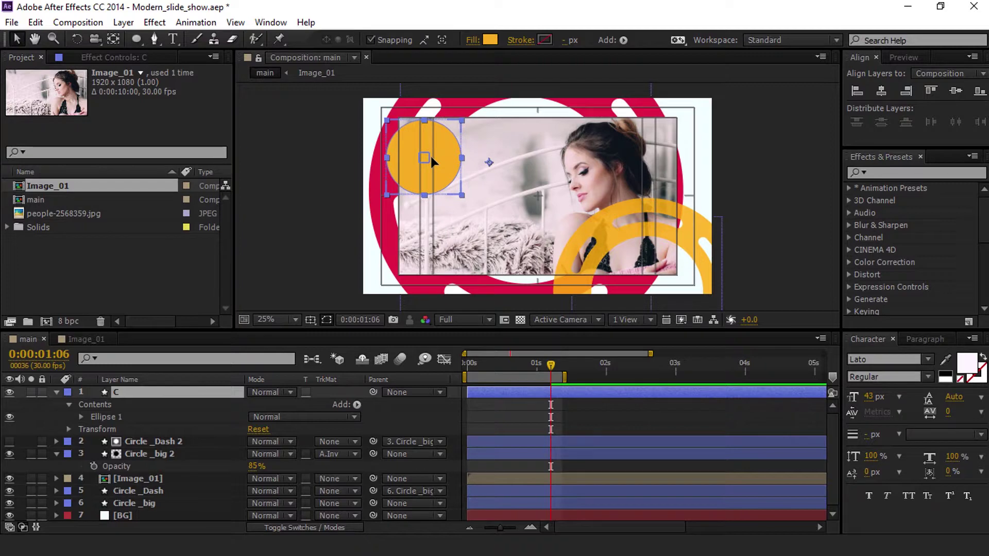
{"action": "left_click", "coordinate": [762, 144]}
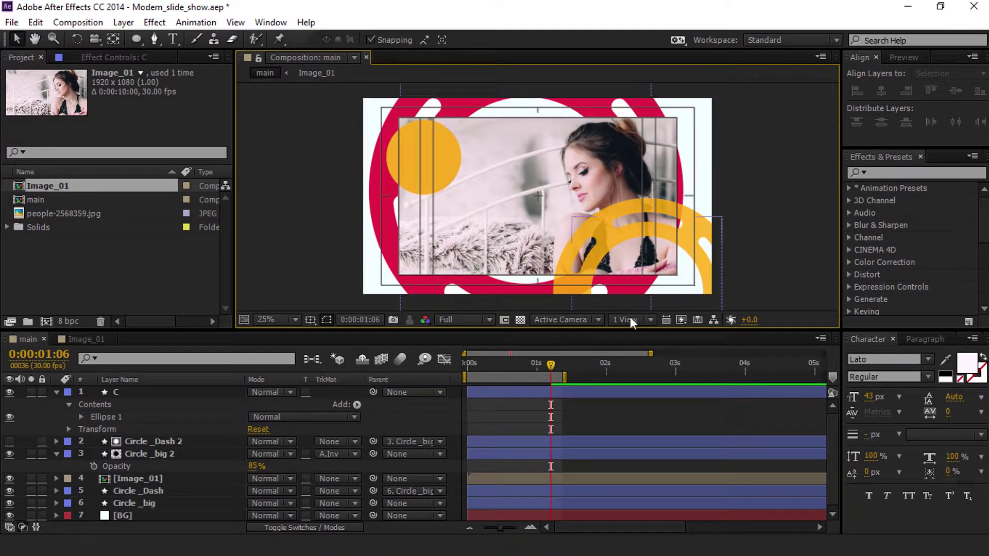
Set the C layer's opacity to 85% and deselect the layer.
{"action": "left_click", "coordinate": [81, 417]}
{"action": "left_click", "coordinate": [81, 416]}
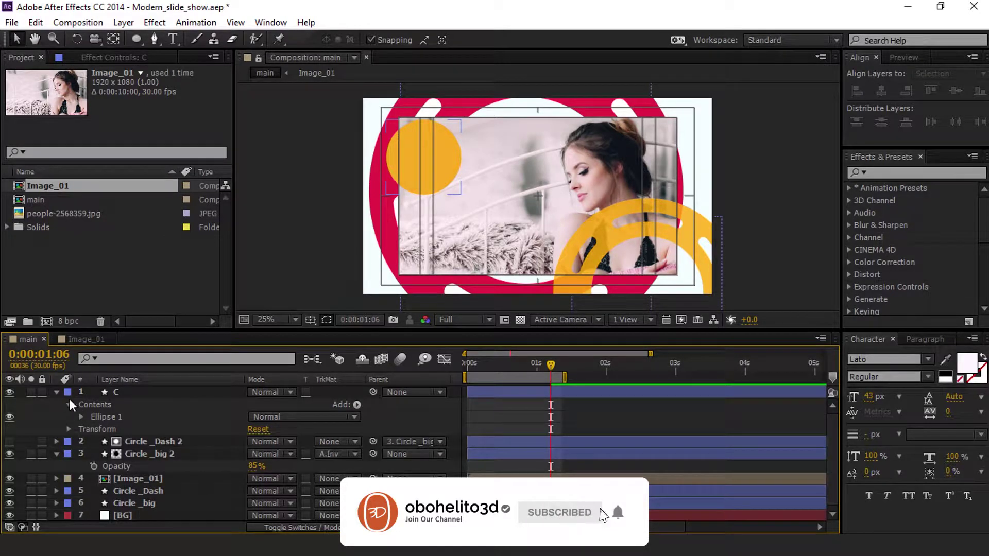
{"action": "left_click", "coordinate": [125, 391]}
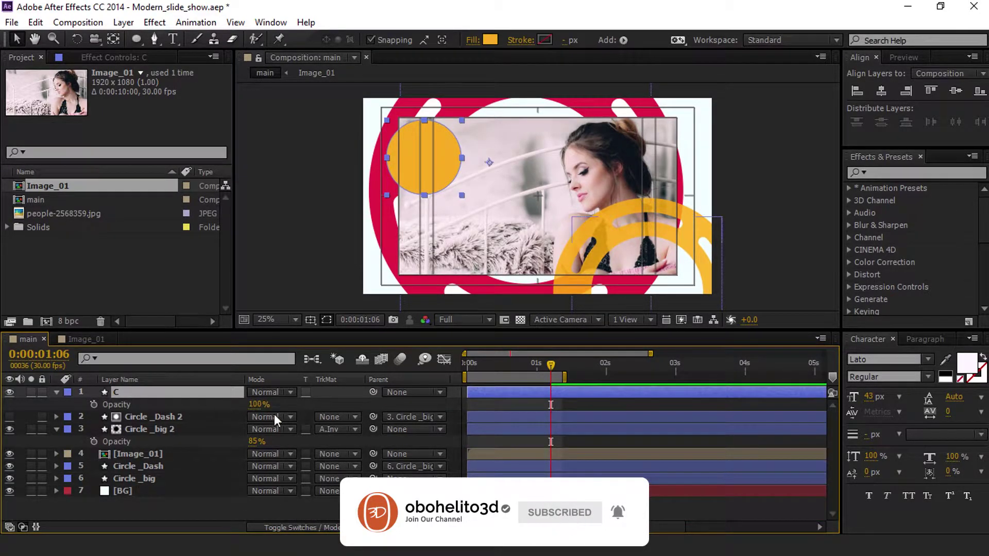
{"action": "left_click", "coordinate": [259, 404]}
{"action": "type", "text": "85"}
{"action": "key", "text": "Return"}
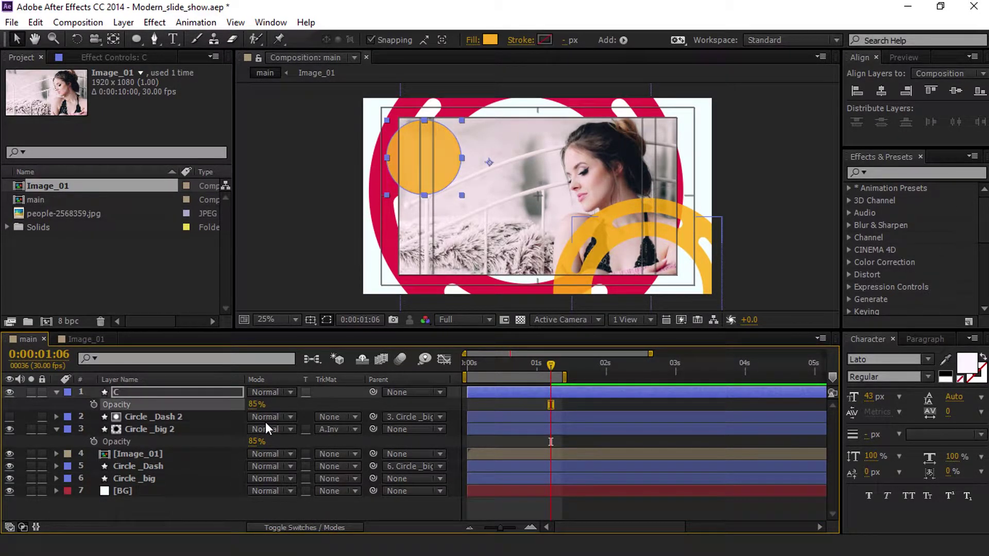
{"action": "left_click", "coordinate": [318, 243]}
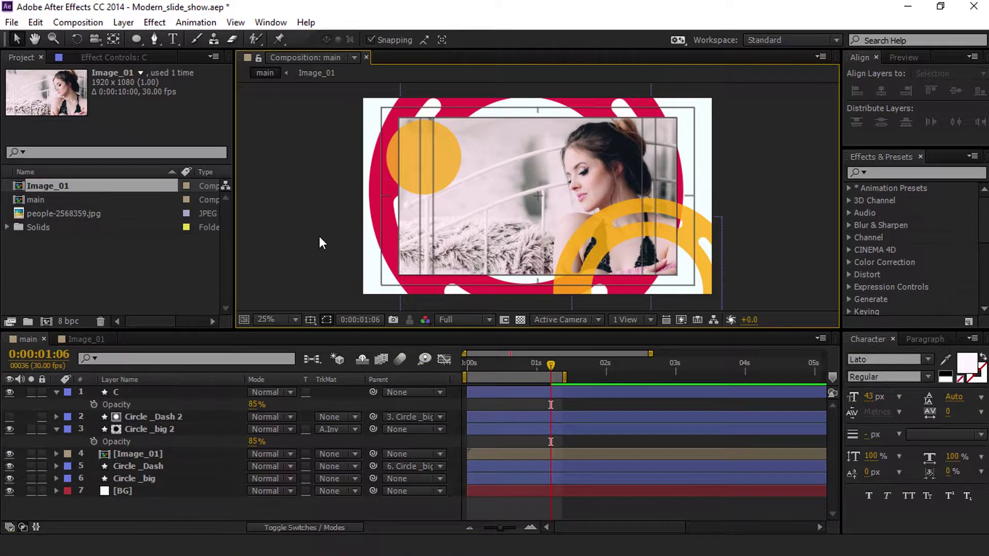
Shift the orange circle slightly up and left so it overhangs the photo's top-left corner, checking it in an enlarged fitted view.
{"action": "key", "text": "grave"}
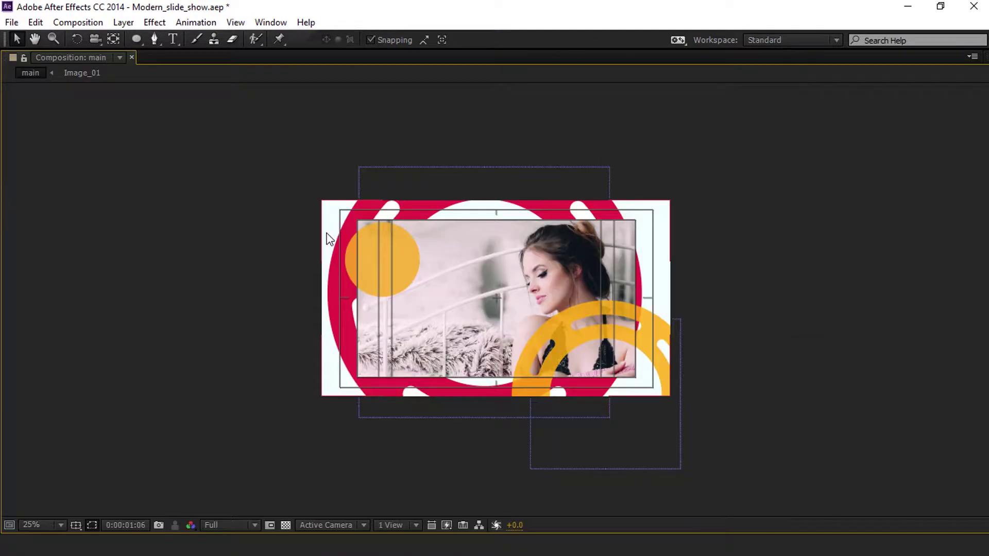
{"action": "left_click", "coordinate": [55, 524]}
{"action": "left_click", "coordinate": [66, 278]}
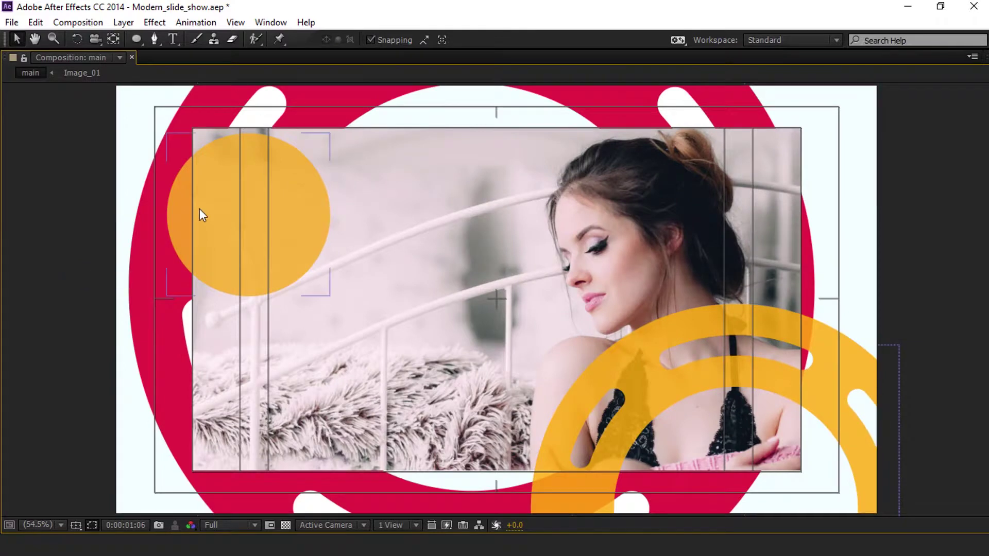
{"action": "left_click", "coordinate": [242, 225]}
{"action": "left_click_drag", "start_coordinate": [214, 209], "coordinate": [202, 189]}
{"action": "left_click", "coordinate": [946, 180]}
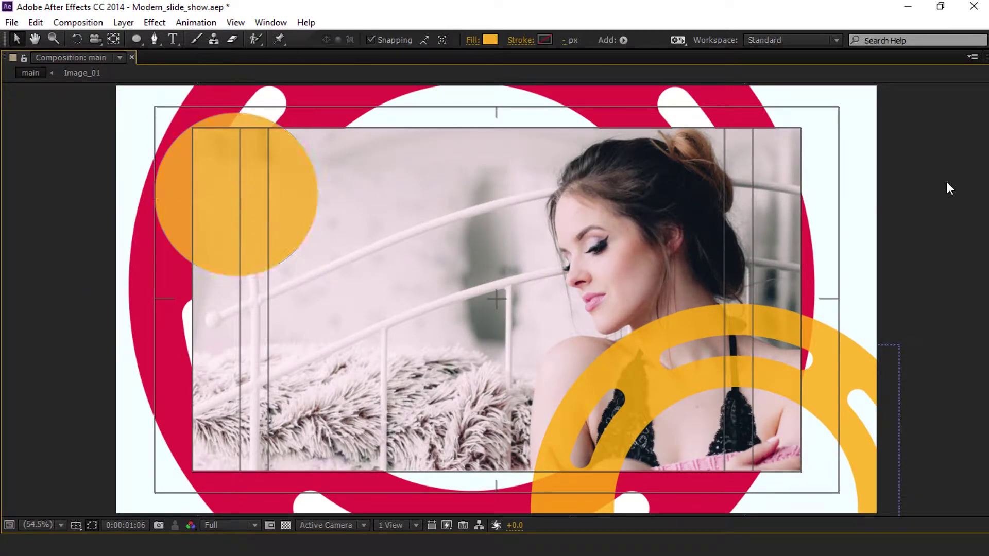
{"action": "key", "text": "grave"}
{"action": "left_click", "coordinate": [849, 201]}
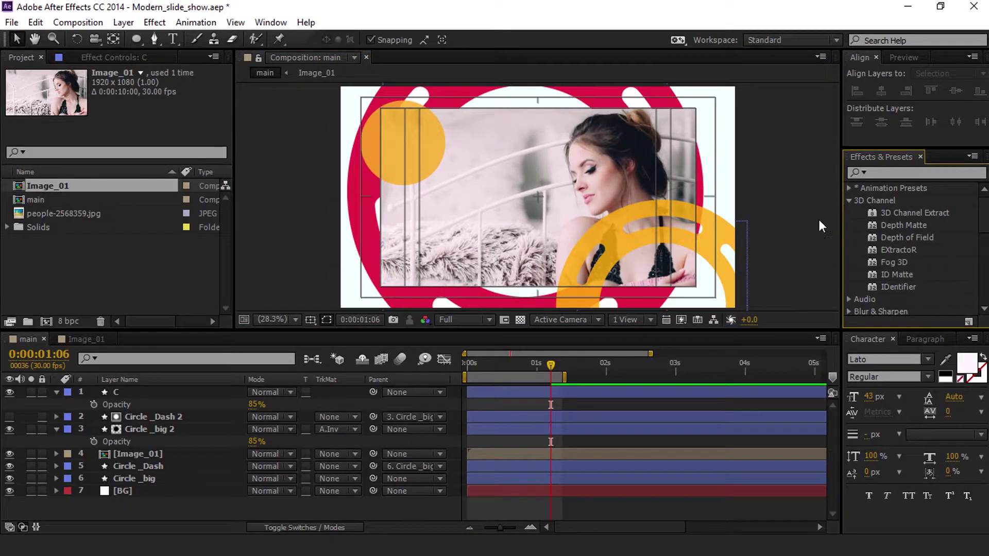
Draw an orange-filled rectangle without stroke over the photo's left half with the Rectangle tool, on a new shape layer.
{"action": "left_click", "coordinate": [56, 392]}
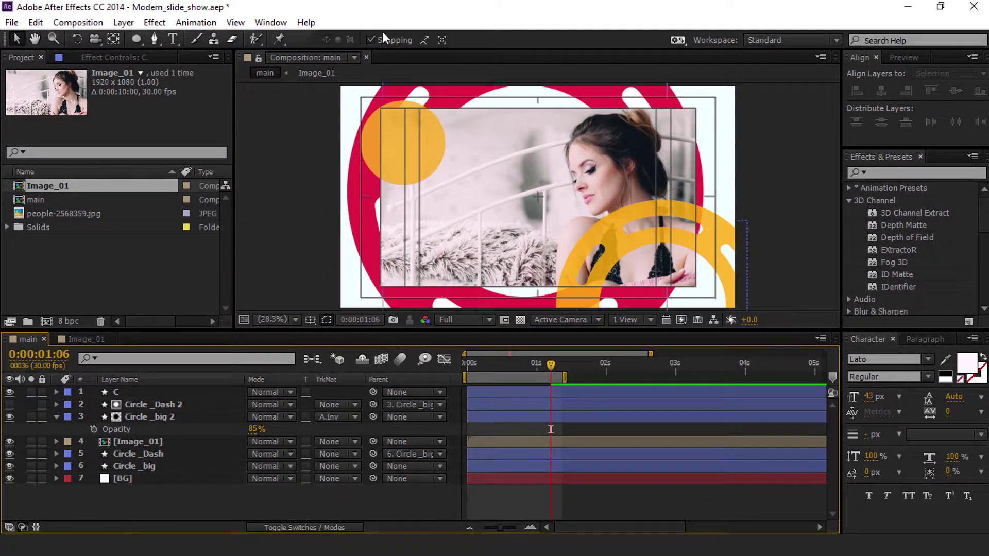
{"action": "left_click_drag", "start_coordinate": [145, 39], "coordinate": [193, 58]}
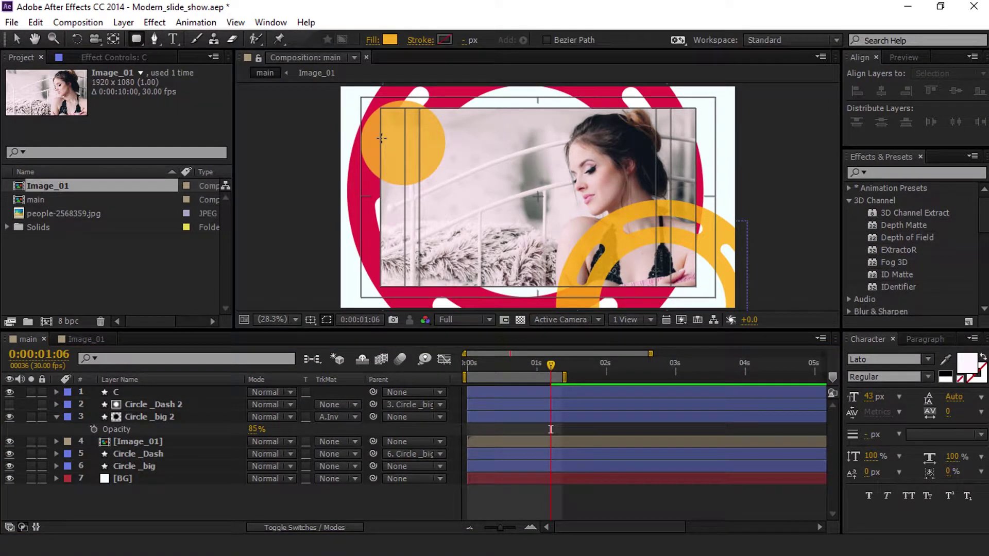
{"action": "left_click_drag", "start_coordinate": [381, 136], "coordinate": [560, 257]}
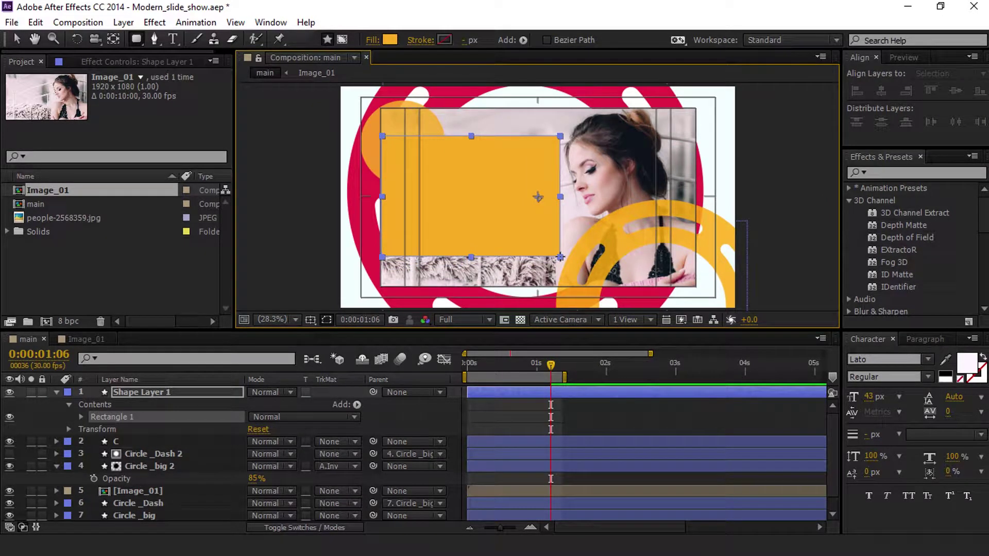
{"action": "left_click_drag", "start_coordinate": [560, 256], "coordinate": [561, 263]}
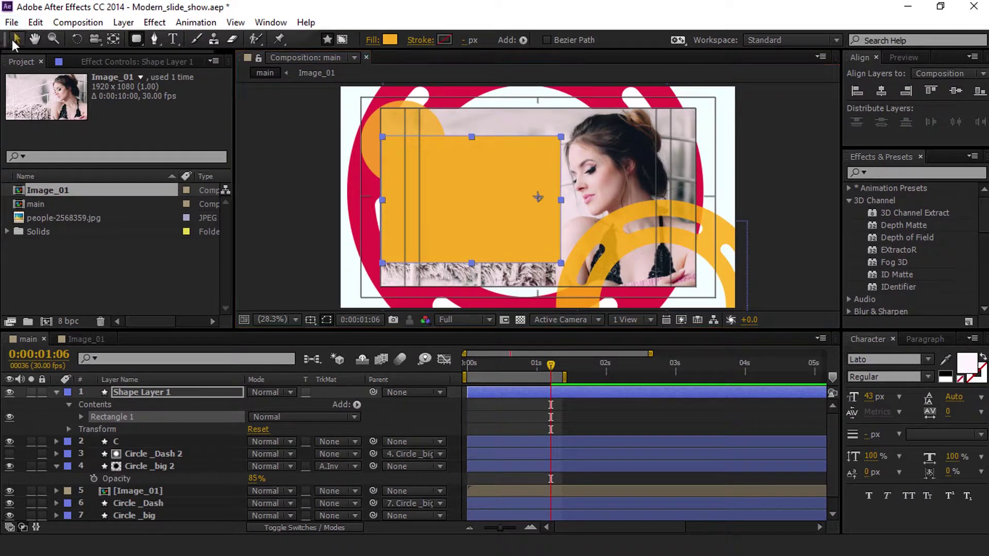
Make the rectangle wider and less tall, and place it just beyond the photo's left edge, overlapping the circle's lower part.
{"action": "left_click", "coordinate": [15, 39]}
{"action": "left_click_drag", "start_coordinate": [528, 153], "coordinate": [515, 163]}
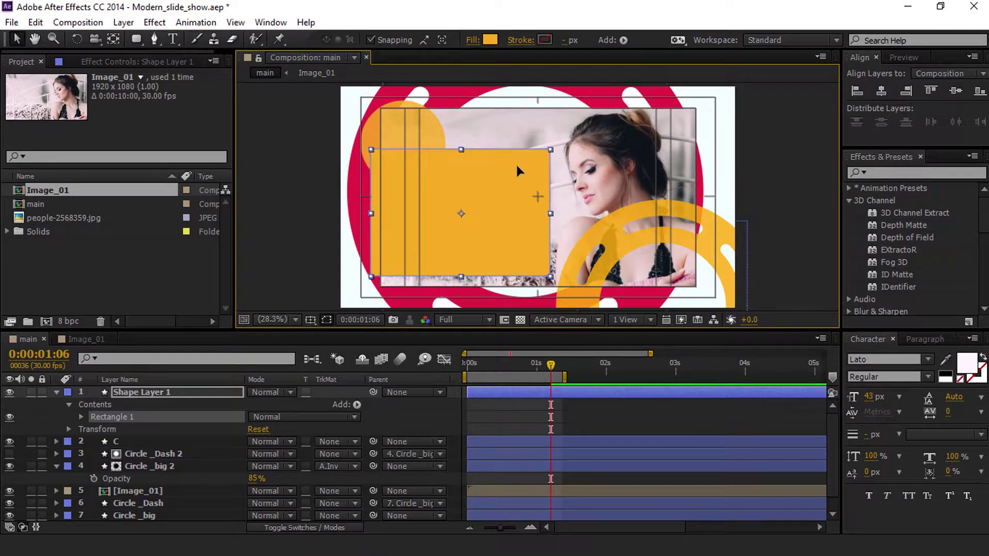
{"action": "mouse_move", "coordinate": [550, 214]}
{"action": "left_mouse_down"}
{"action": "mouse_move", "coordinate": [567, 214]}
{"action": "mouse_move", "coordinate": [556, 214]}
{"action": "left_mouse_up"}
{"action": "left_click_drag", "start_coordinate": [462, 150], "coordinate": [465, 157]}
{"action": "left_click_drag", "start_coordinate": [511, 177], "coordinate": [509, 184]}
Change the rectangle's fill colour to a very dark navy blue.
{"action": "left_click", "coordinate": [490, 40]}
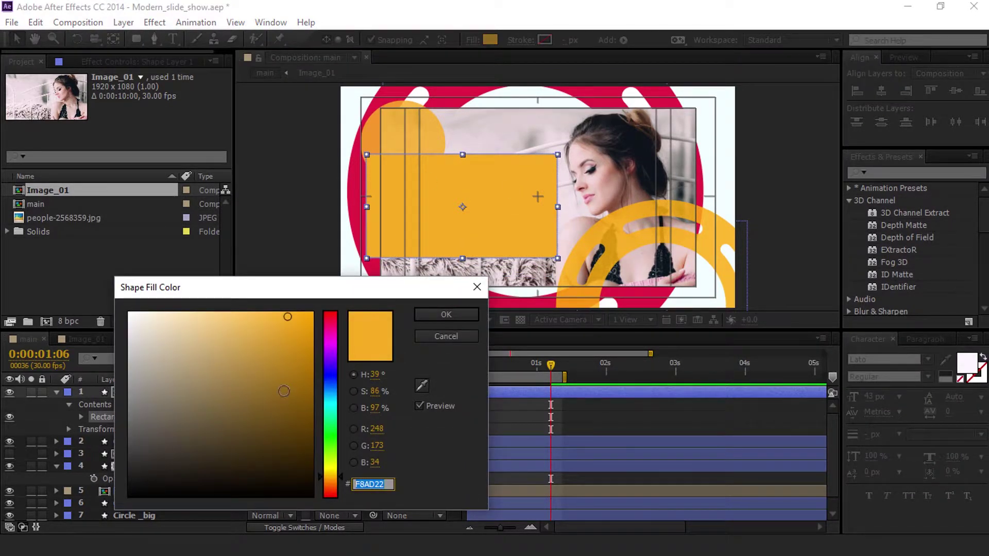
{"action": "left_click", "coordinate": [287, 450]}
{"action": "mouse_move", "coordinate": [335, 412]}
{"action": "left_mouse_down"}
{"action": "mouse_move", "coordinate": [336, 378]}
{"action": "mouse_move", "coordinate": [332, 389]}
{"action": "left_mouse_up"}
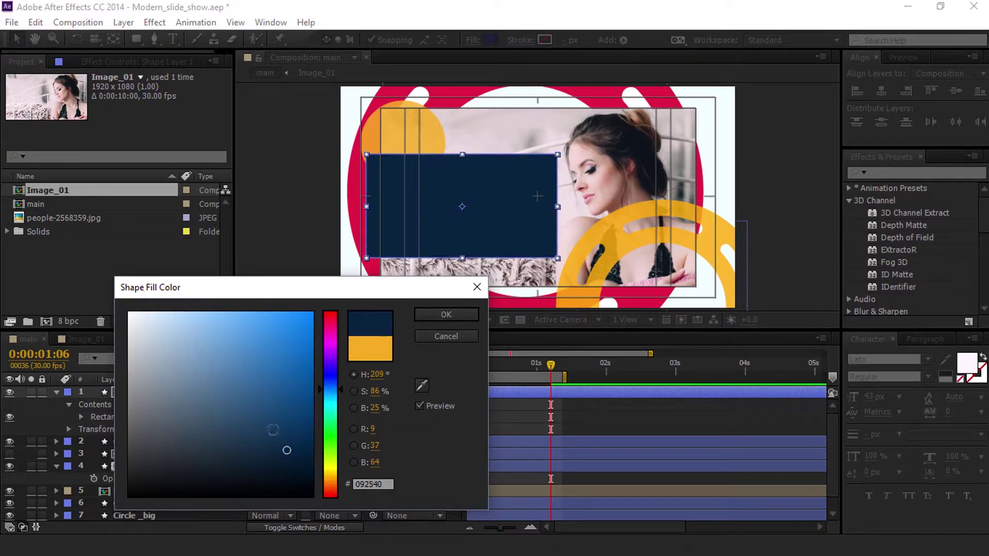
{"action": "left_click", "coordinate": [303, 452]}
{"action": "mouse_move", "coordinate": [332, 397]}
{"action": "left_mouse_down"}
{"action": "mouse_move", "coordinate": [333, 409]}
{"action": "mouse_move", "coordinate": [329, 395]}
{"action": "left_mouse_up"}
{"action": "left_click", "coordinate": [435, 309]}
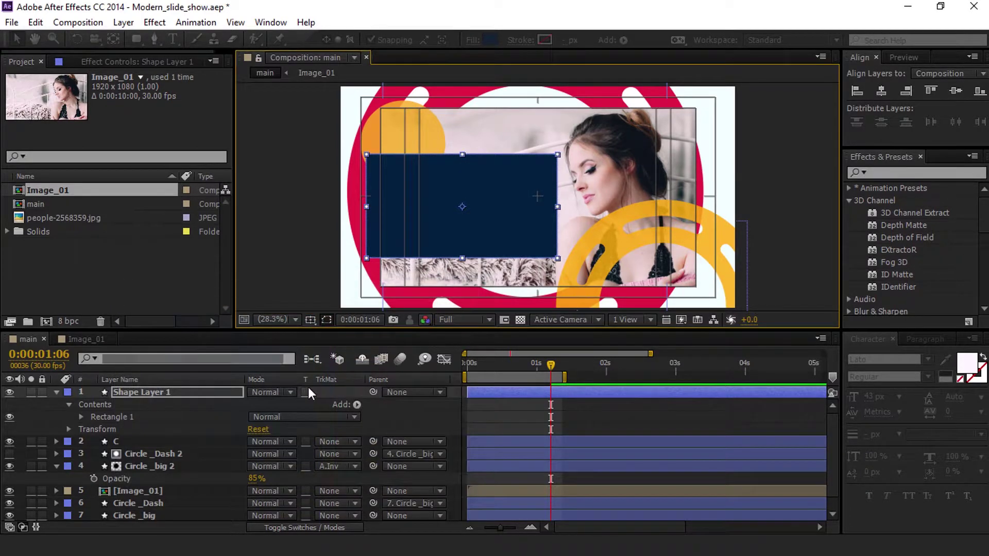
Rename the rectangle's layer REc and lower its opacity to 70%.
{"action": "right_click", "coordinate": [195, 393]}
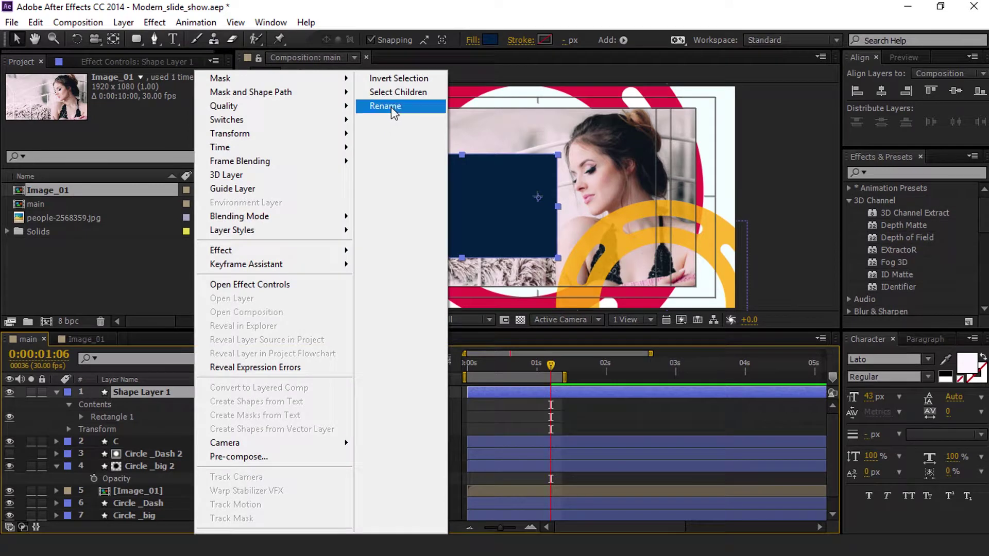
{"action": "left_click", "coordinate": [390, 106]}
{"action": "type", "text": "REc"}
{"action": "key", "text": "Return"}
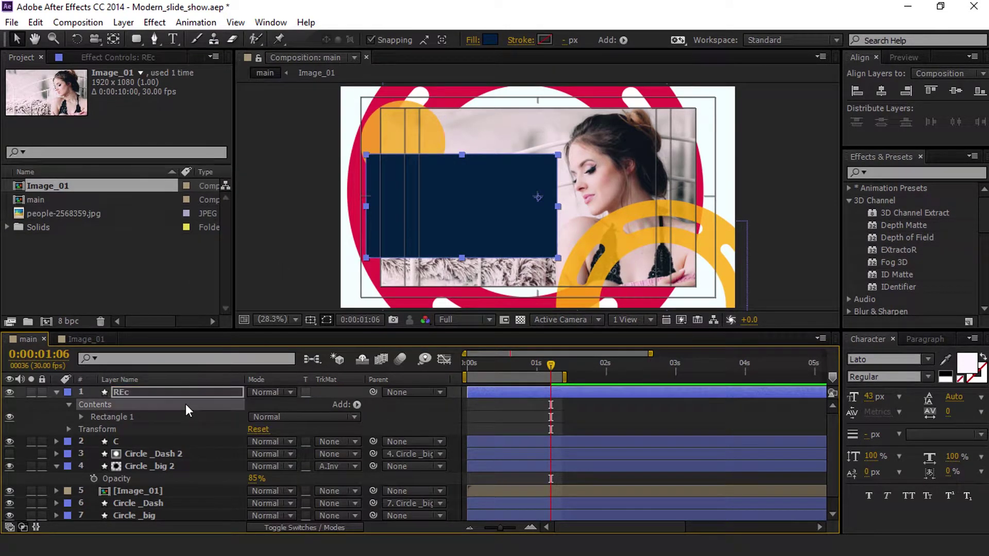
{"action": "key", "text": "t"}
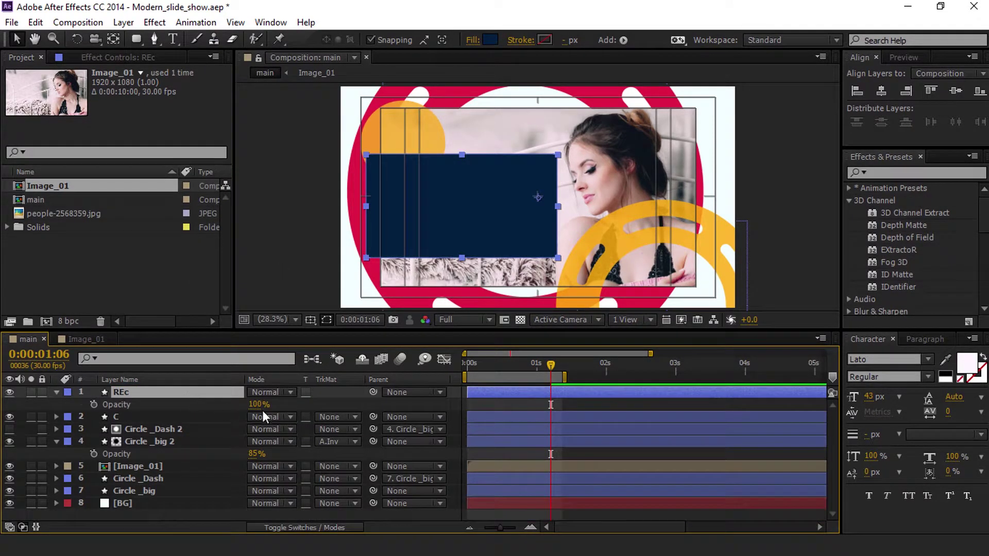
{"action": "left_click_drag", "start_coordinate": [260, 405], "coordinate": [236, 407]}
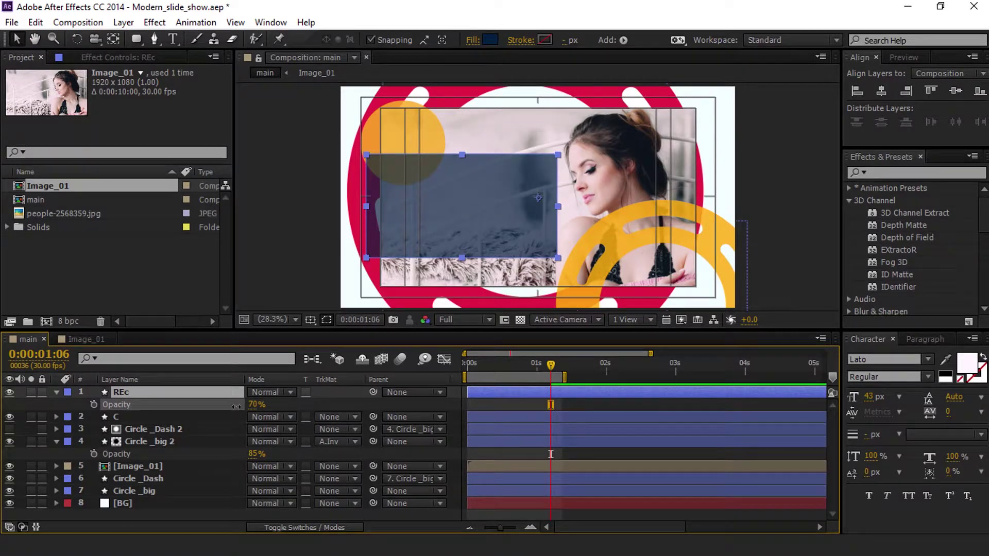
Set the REc layer's opacity to 85%.
{"action": "type", "text": "100"}
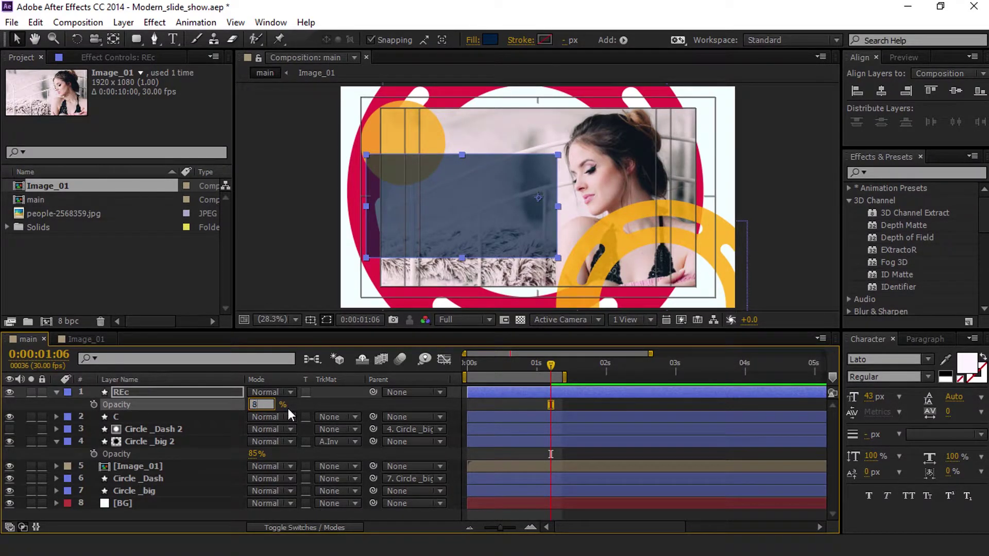
{"action": "key", "text": "Return"}
{"action": "left_click", "coordinate": [253, 405]}
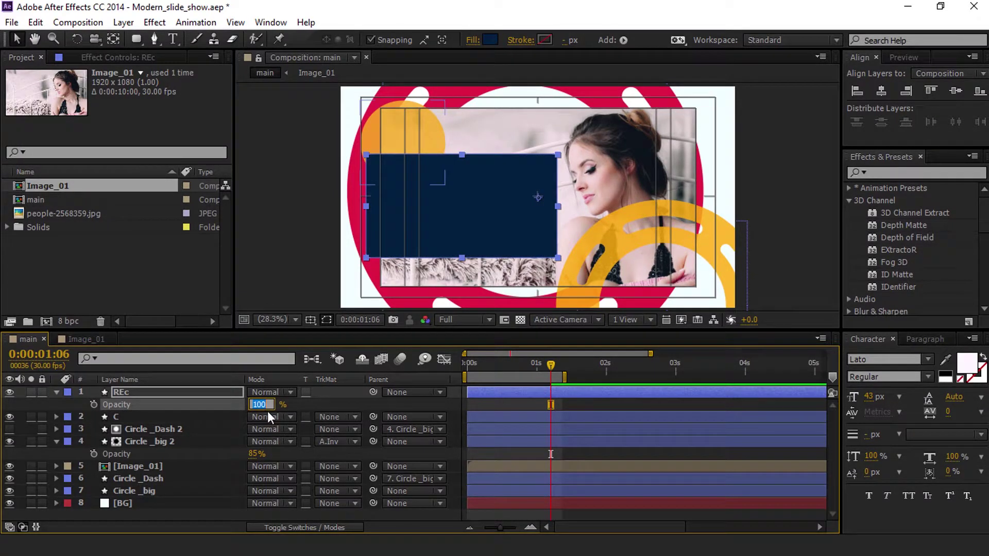
{"action": "type", "text": "85"}
{"action": "left_click", "coordinate": [313, 403]}
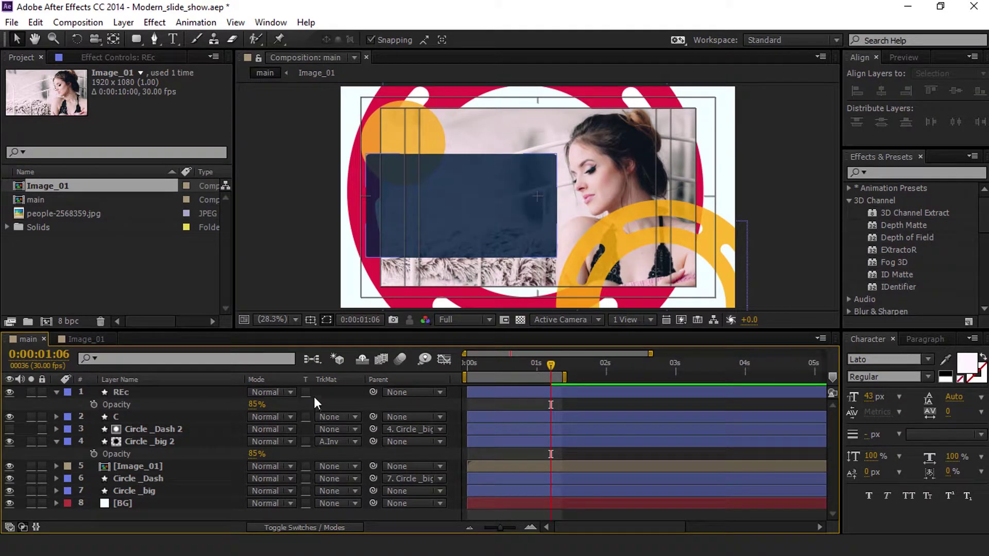
{"action": "left_click", "coordinate": [302, 237]}
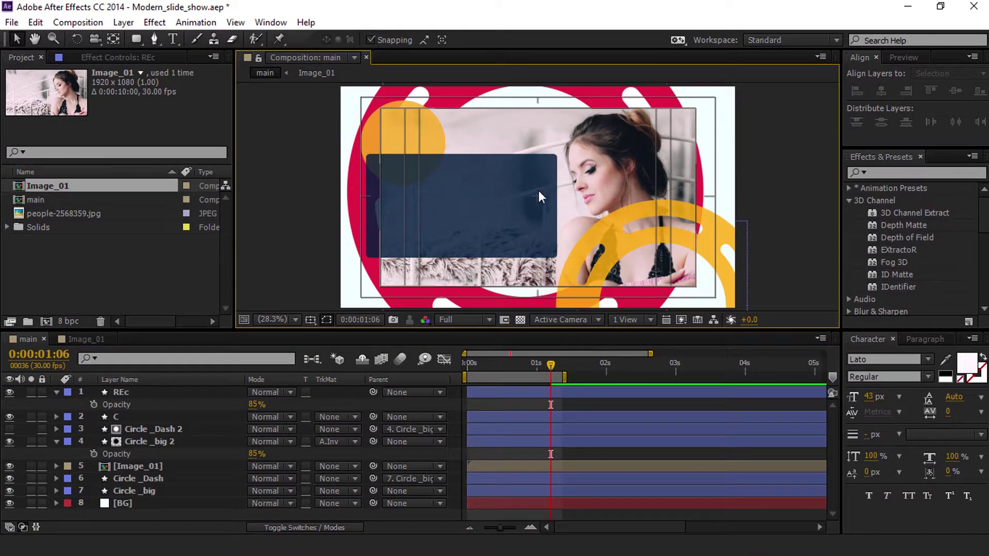
{"action": "left_click", "coordinate": [409, 174]}
{"action": "scroll", "coordinate": [409, 174], "scroll_direction": "up", "scroll_amount": 3}
{"action": "scroll", "coordinate": [521, 188], "scroll_direction": "down", "scroll_amount": 5}
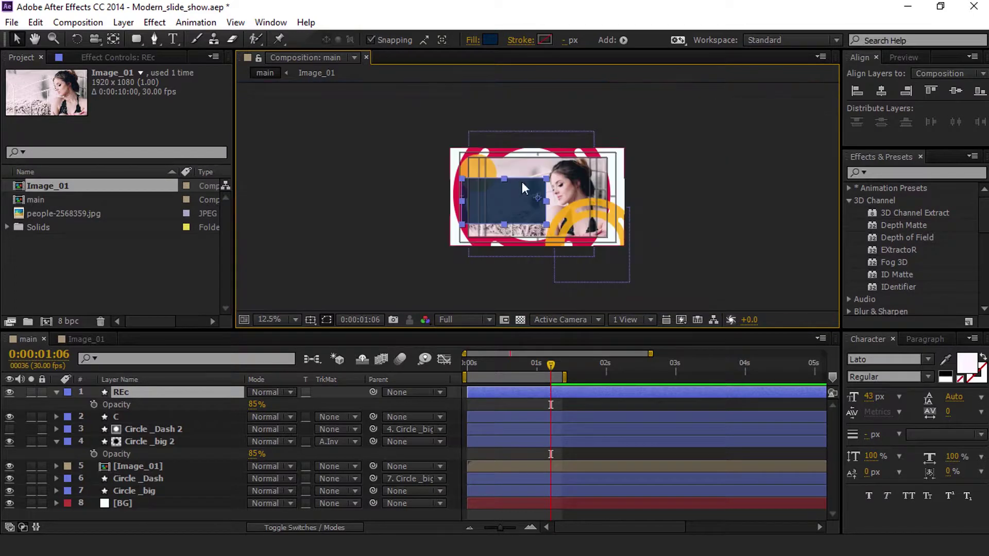
{"action": "scroll", "coordinate": [521, 181], "scroll_direction": "up", "scroll_amount": 2}
{"action": "left_click", "coordinate": [768, 155]}
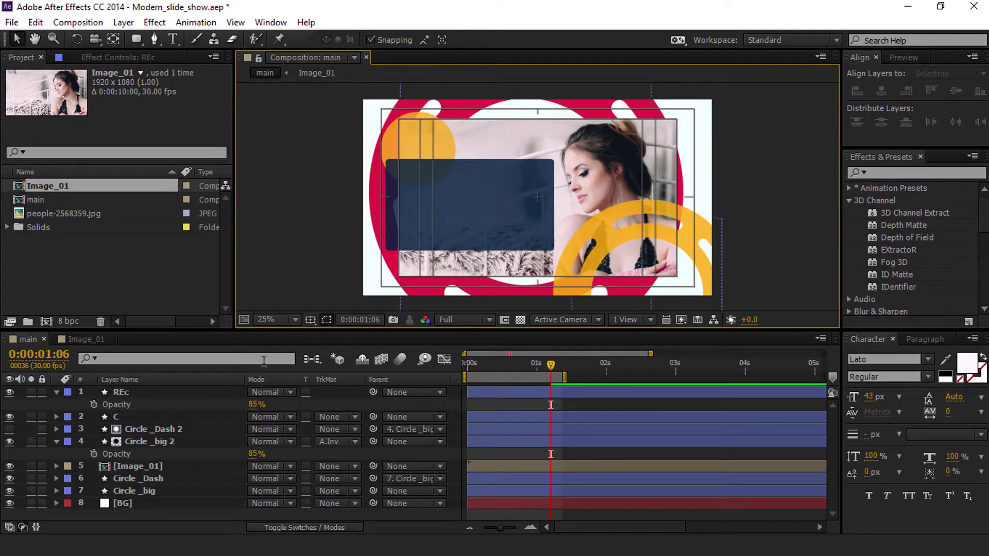
Add Position keyframes to the REc and C layers at 0:00:01:13.
{"action": "left_click", "coordinate": [58, 387]}
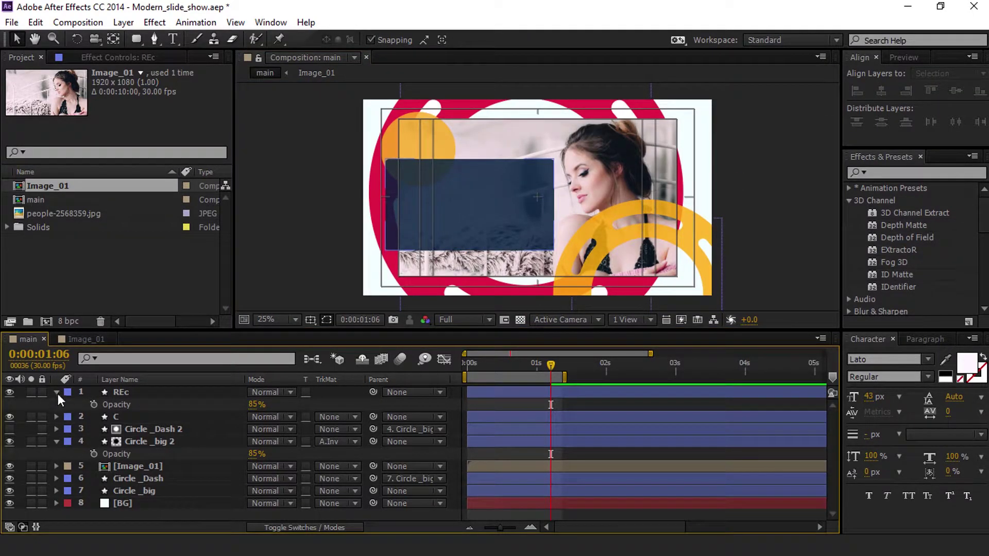
{"action": "left_click", "coordinate": [151, 415]}
{"action": "left_click", "coordinate": [150, 392], "text": "ctrl"}
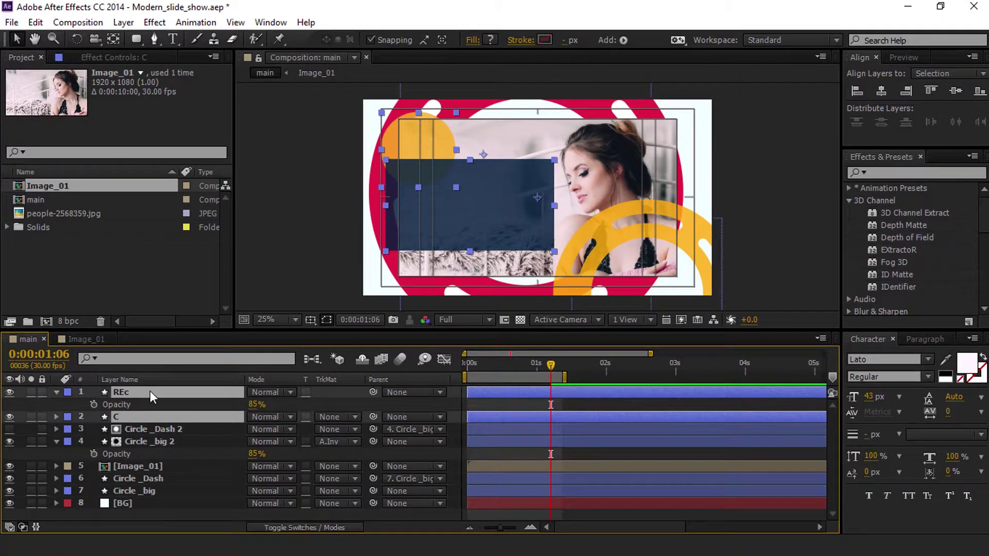
{"action": "key", "text": "p"}
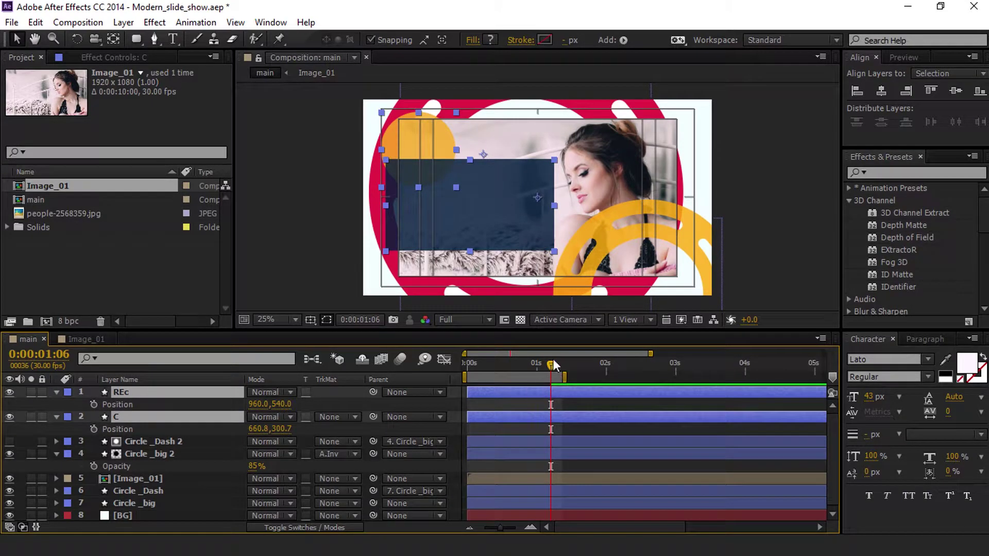
{"action": "left_click_drag", "start_coordinate": [554, 365], "coordinate": [605, 385]}
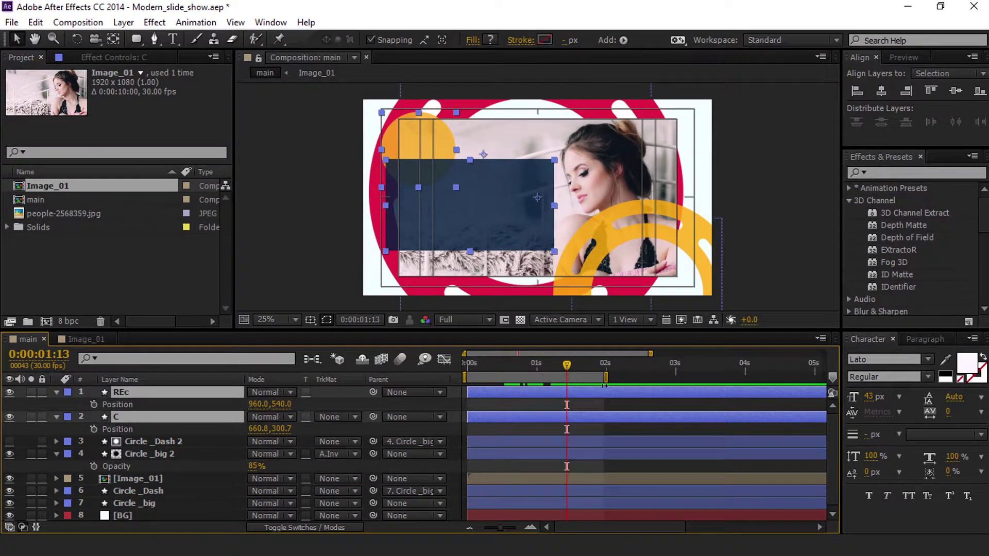
{"action": "left_click", "coordinate": [93, 404]}
{"action": "left_click", "coordinate": [94, 429]}
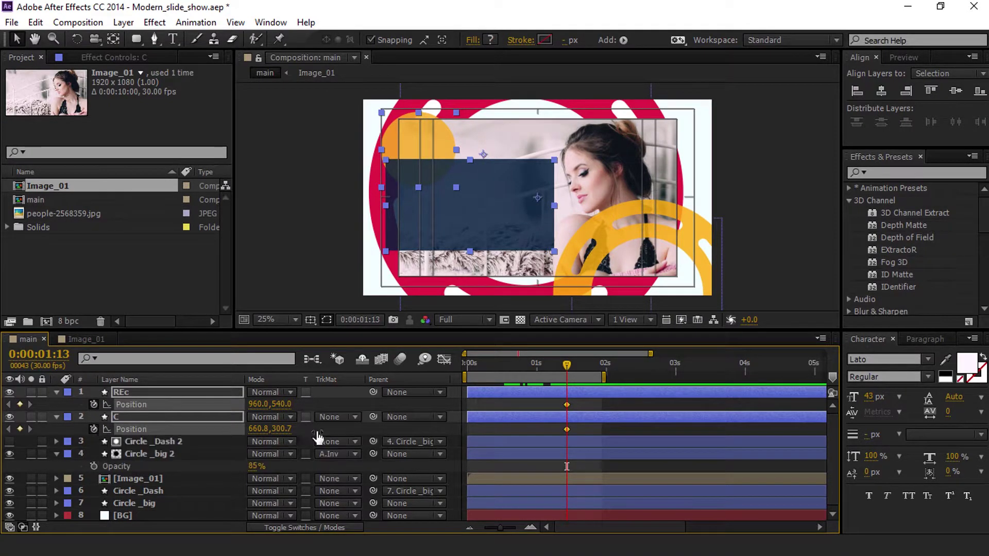
At 0:00:00:09, move REc and C together off the frame's left side, to X positions -309.0 and -608.2.
{"action": "left_click_drag", "start_coordinate": [567, 369], "coordinate": [487, 374]}
{"action": "left_click_drag", "start_coordinate": [257, 429], "coordinate": [177, 443]}
{"action": "left_click_drag", "start_coordinate": [245, 431], "coordinate": [176, 456]}
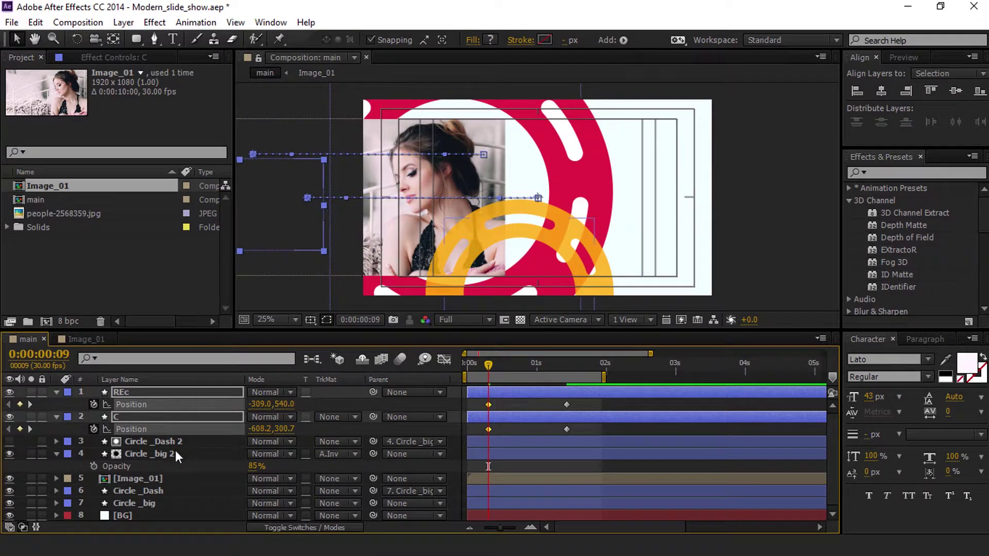
{"action": "left_click", "coordinate": [575, 404]}
Preview the slide-in of the rectangle and circle from the start of the composition.
{"action": "left_click_drag", "start_coordinate": [500, 372], "coordinate": [452, 373]}
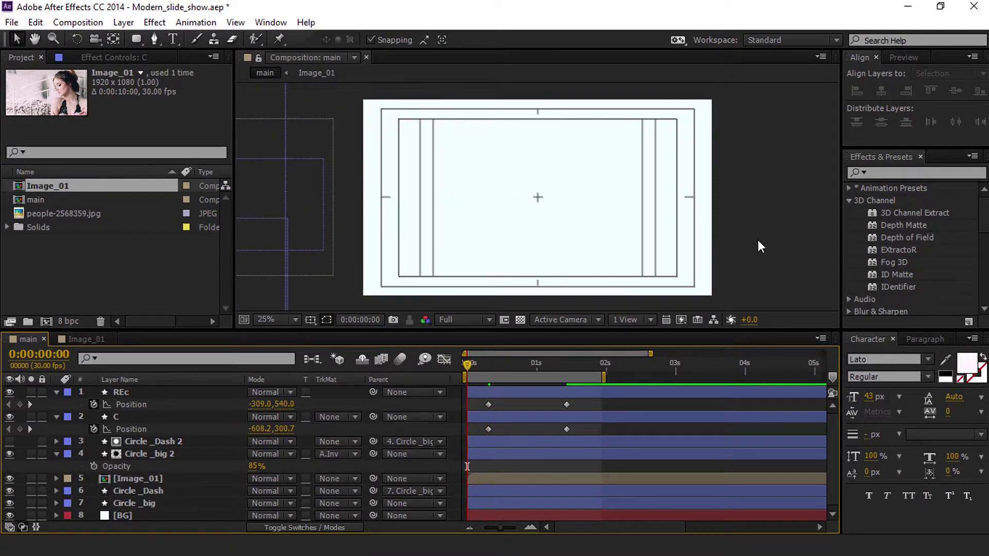
{"action": "key", "text": "space"}
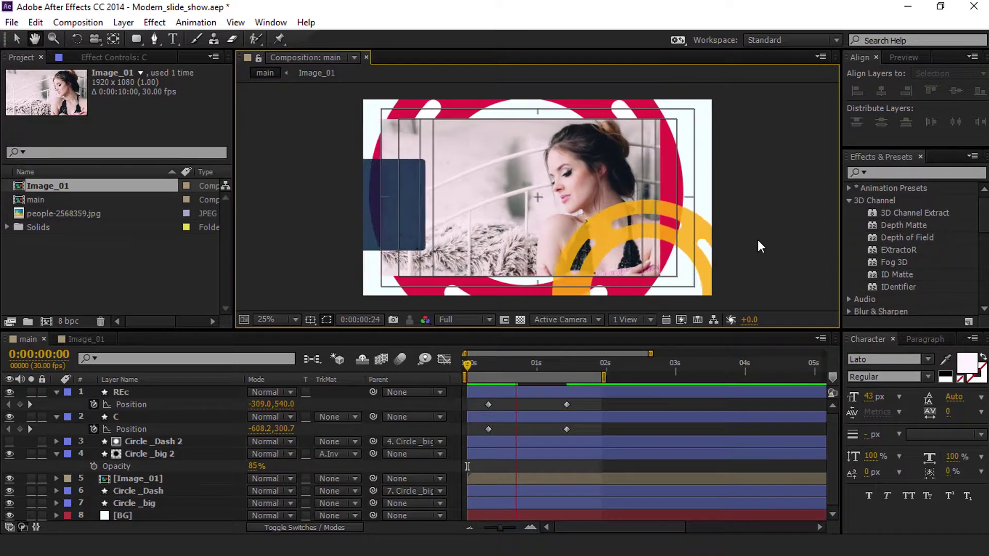
{"action": "key", "text": "space"}
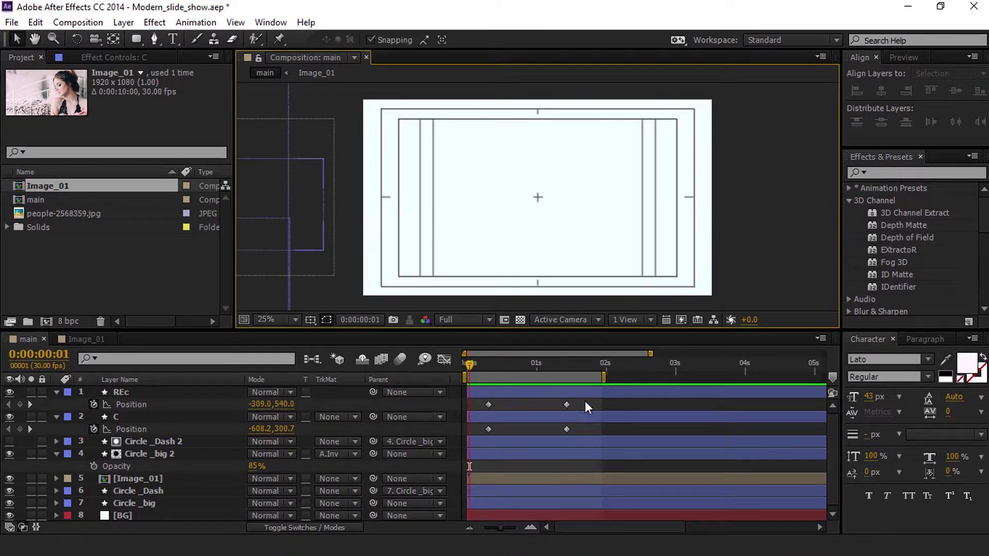
Apply Easy Ease to all Position keyframes of the REc and C layers.
{"action": "left_click_drag", "start_coordinate": [572, 402], "coordinate": [484, 430]}
{"action": "right_click", "coordinate": [486, 431]}
{"action": "mouse_move", "coordinate": [563, 417]}
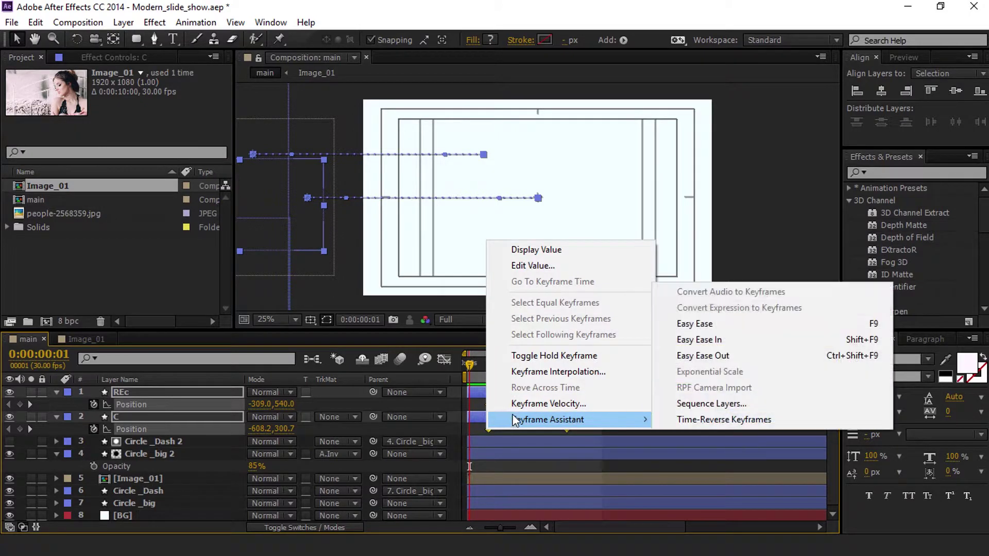
{"action": "left_click", "coordinate": [732, 324]}
In the speed graph, lengthen the incoming ease of both layers' final Position keyframes so the motion slows gradually.
{"action": "left_click", "coordinate": [444, 359]}
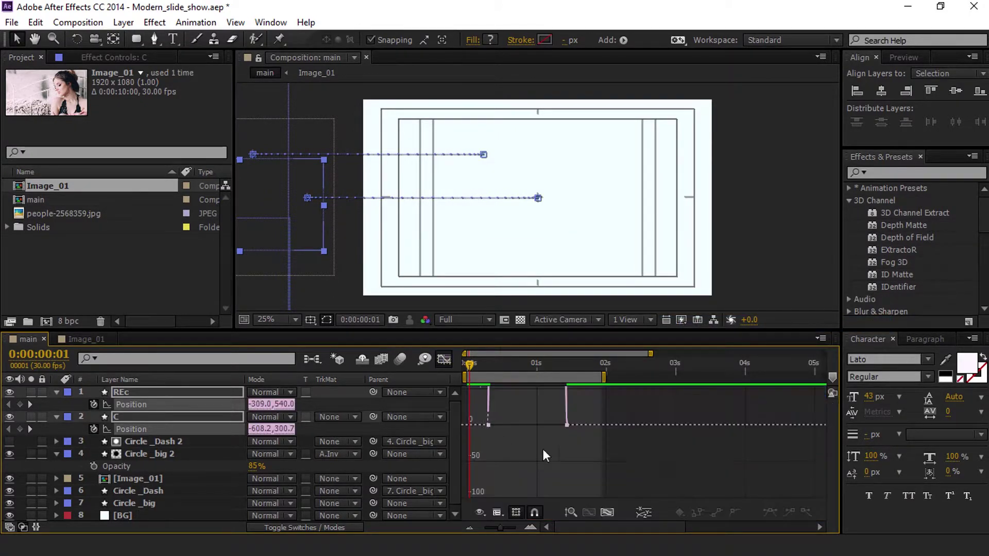
{"action": "left_click_drag", "start_coordinate": [598, 415], "coordinate": [512, 476]}
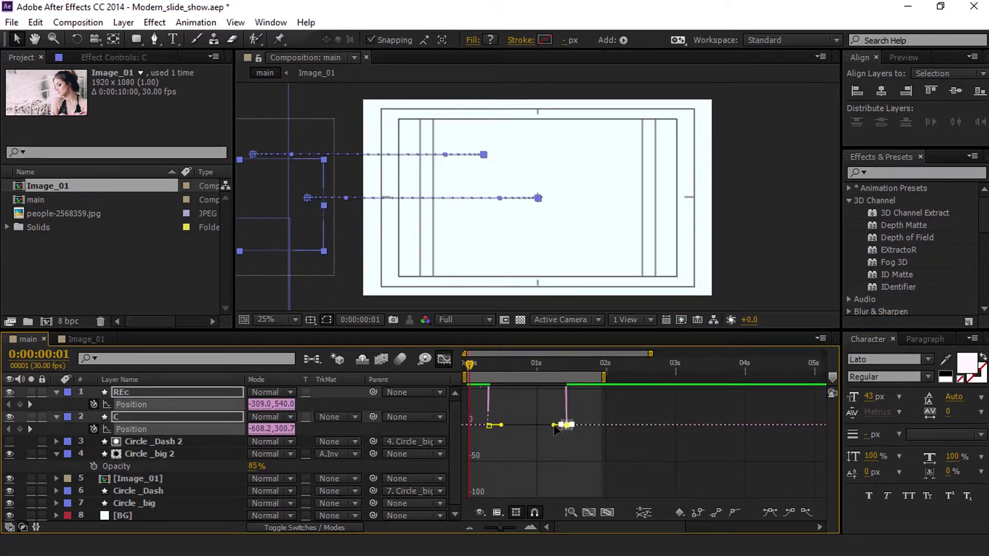
{"action": "left_click_drag", "start_coordinate": [555, 431], "coordinate": [468, 445]}
{"action": "left_click", "coordinate": [577, 444]}
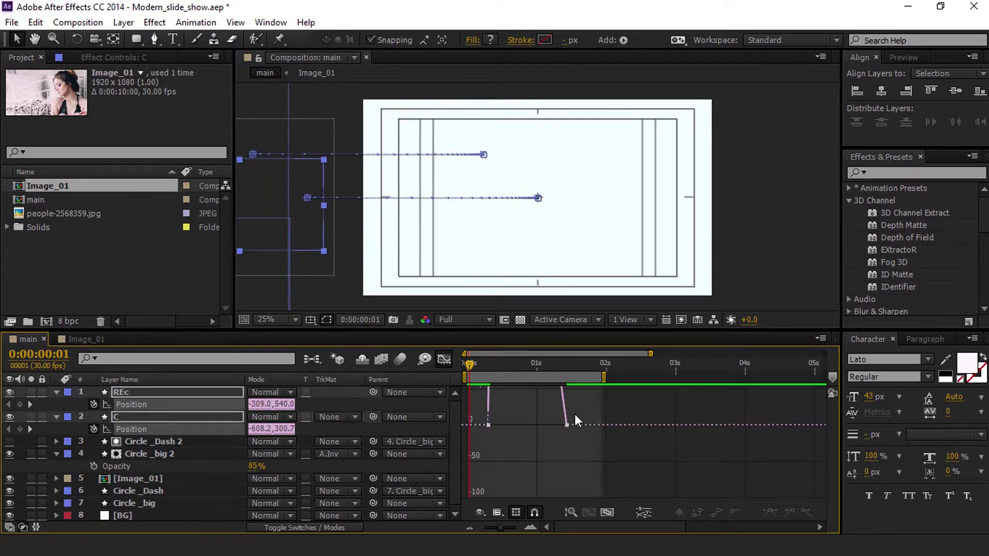
{"action": "left_click_drag", "start_coordinate": [576, 419], "coordinate": [559, 430]}
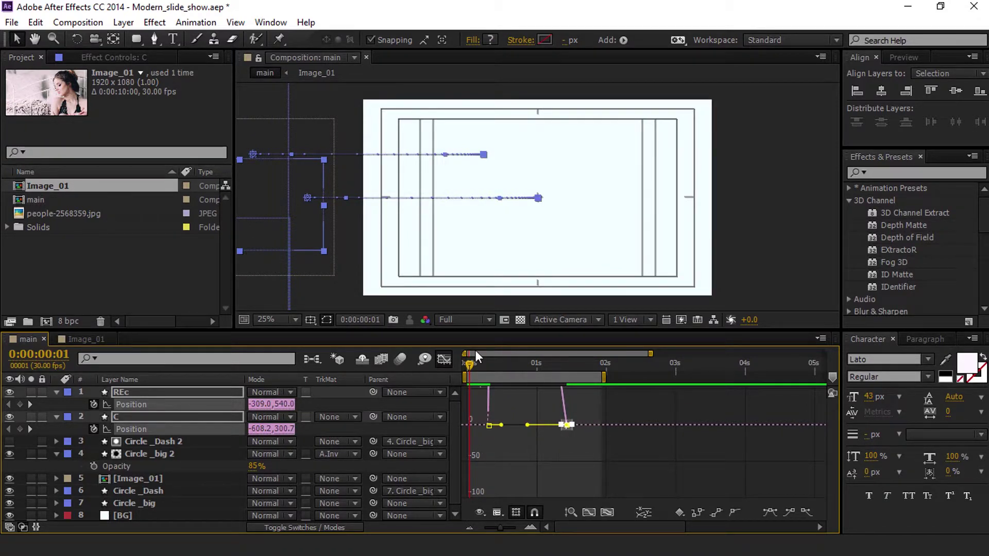
{"action": "left_click", "coordinate": [444, 359]}
{"action": "left_click", "coordinate": [580, 431]}
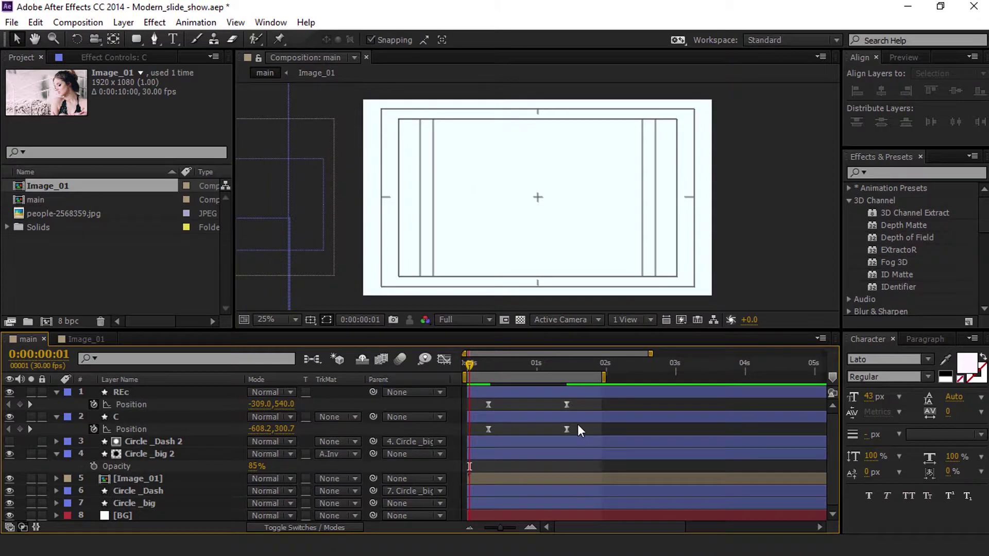
Check the Position speed curves of layers C and REc separately in the Graph Editor.
{"action": "left_click", "coordinate": [131, 429]}
{"action": "left_click", "coordinate": [444, 359]}
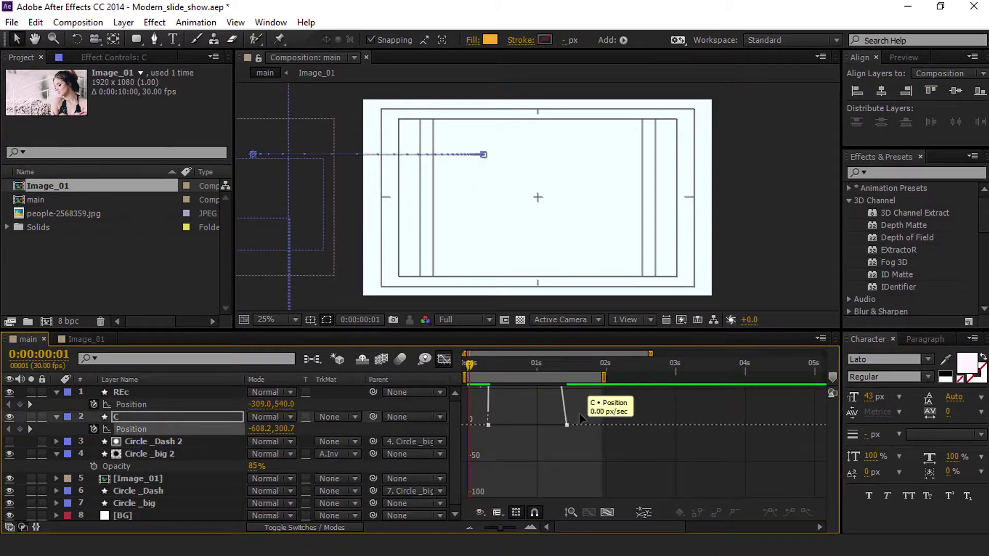
{"action": "left_click", "coordinate": [538, 425]}
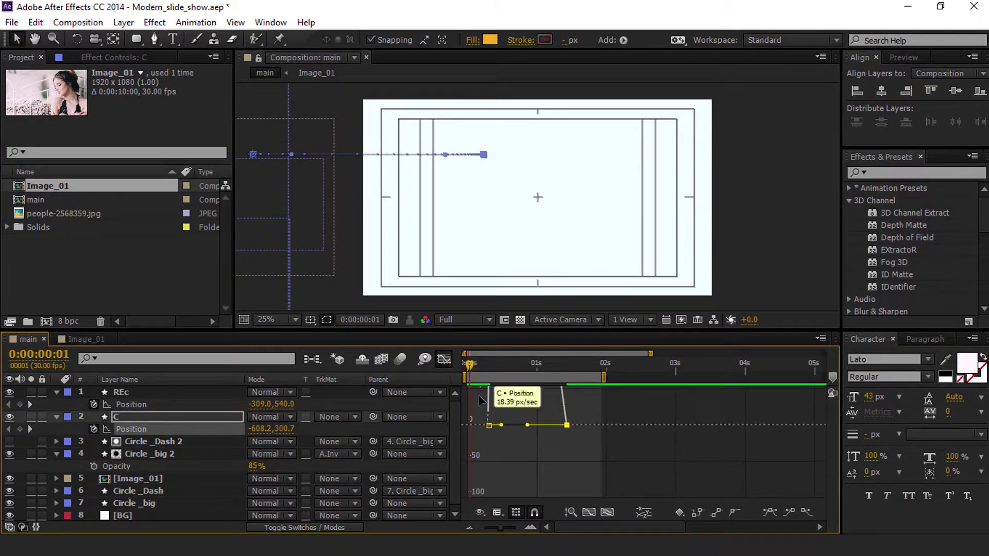
{"action": "left_click", "coordinate": [443, 359]}
{"action": "left_click", "coordinate": [581, 410]}
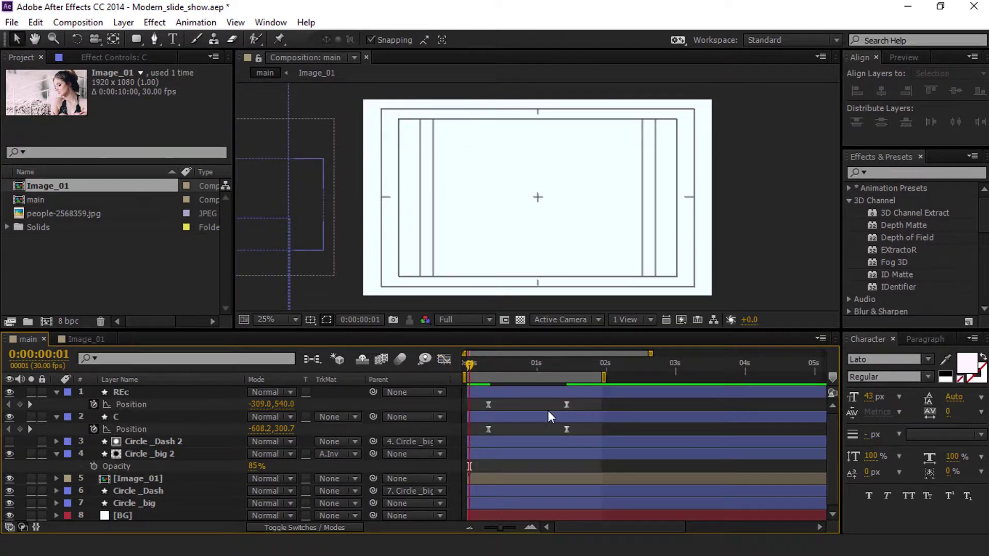
{"action": "left_click_drag", "start_coordinate": [580, 419], "coordinate": [460, 401]}
{"action": "left_click", "coordinate": [444, 359]}
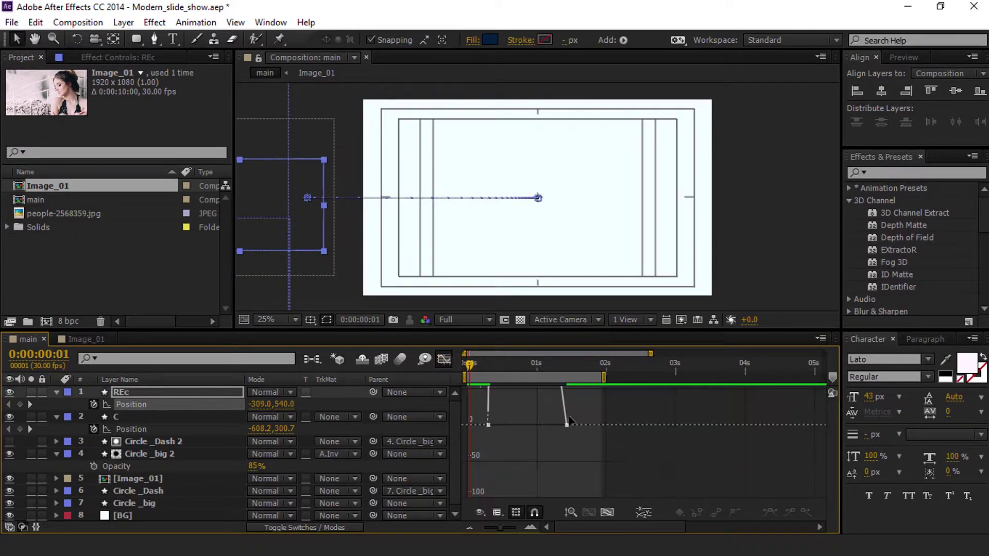
{"action": "left_click_drag", "start_coordinate": [591, 404], "coordinate": [535, 448]}
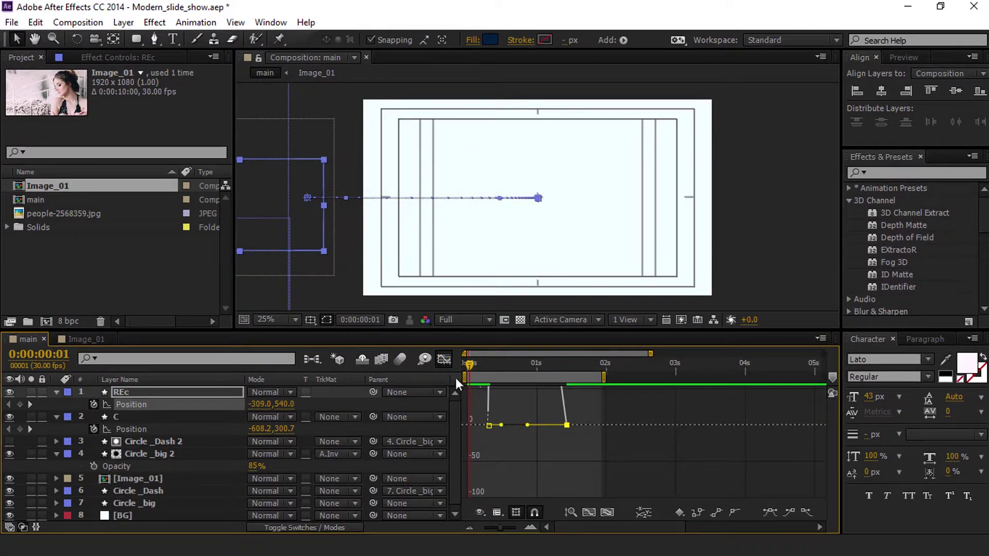
{"action": "left_click", "coordinate": [444, 359]}
Shift the REc layer a few frames earlier in the timeline so the rectangle starts sliding in before the circle.
{"action": "key", "text": "KP_0"}
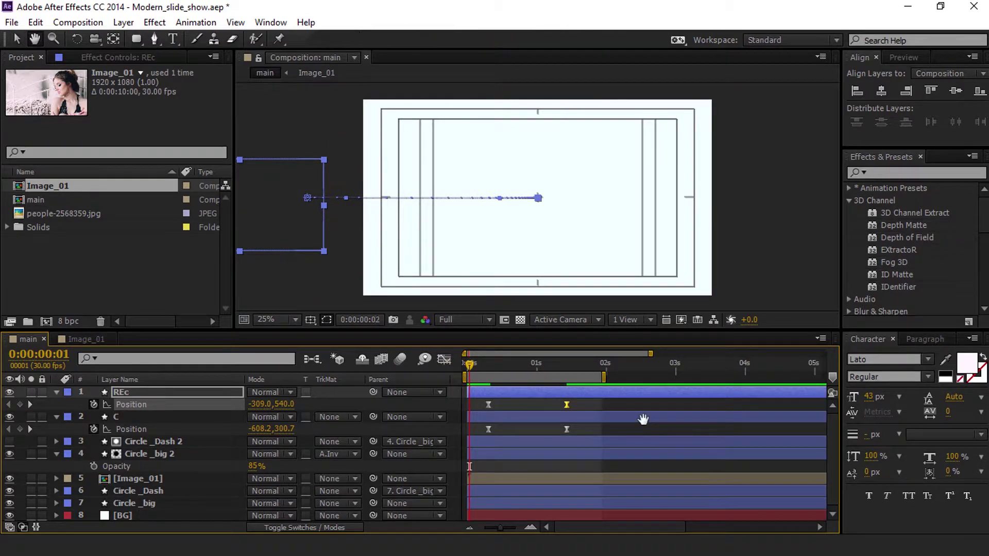
{"action": "left_click", "coordinate": [613, 401]}
{"action": "left_click_drag", "start_coordinate": [617, 398], "coordinate": [606, 398]}
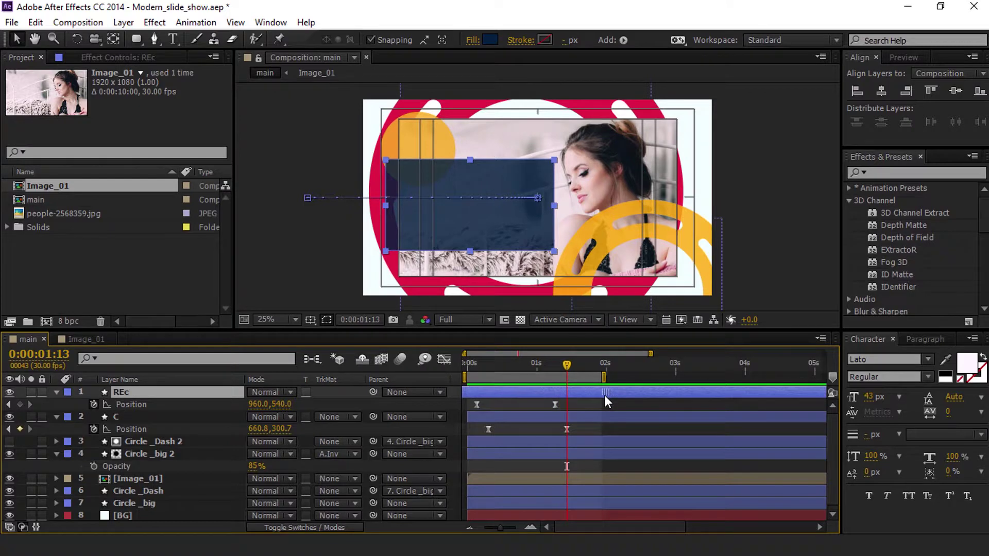
{"action": "left_click", "coordinate": [603, 424]}
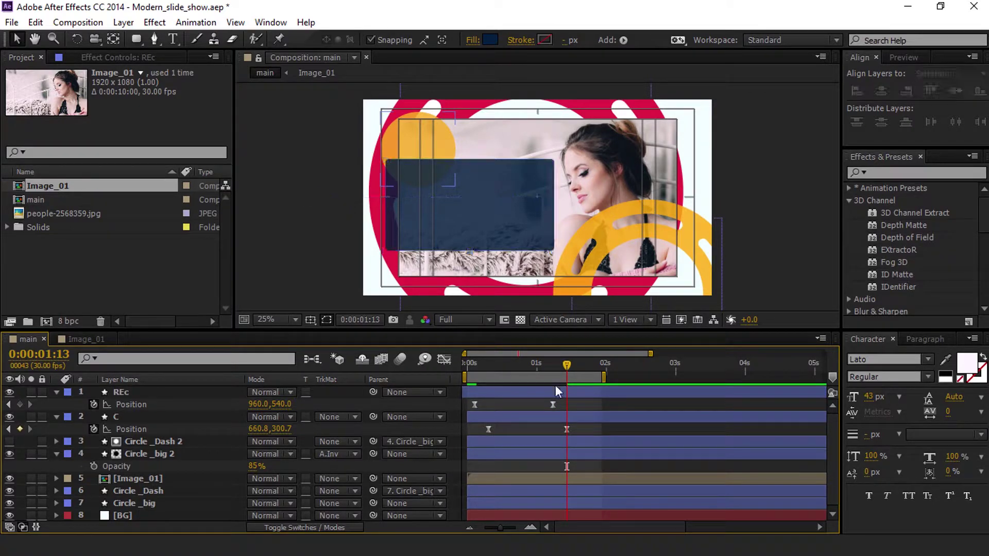
Preview the staggered rectangle and circle animation from the start of the composition.
{"action": "left_click", "coordinate": [469, 372]}
{"action": "mouse_move", "coordinate": [468, 372]}
{"action": "left_mouse_down"}
{"action": "mouse_move", "coordinate": [555, 373]}
{"action": "mouse_move", "coordinate": [456, 369]}
{"action": "left_mouse_up"}
{"action": "key", "text": "space"}
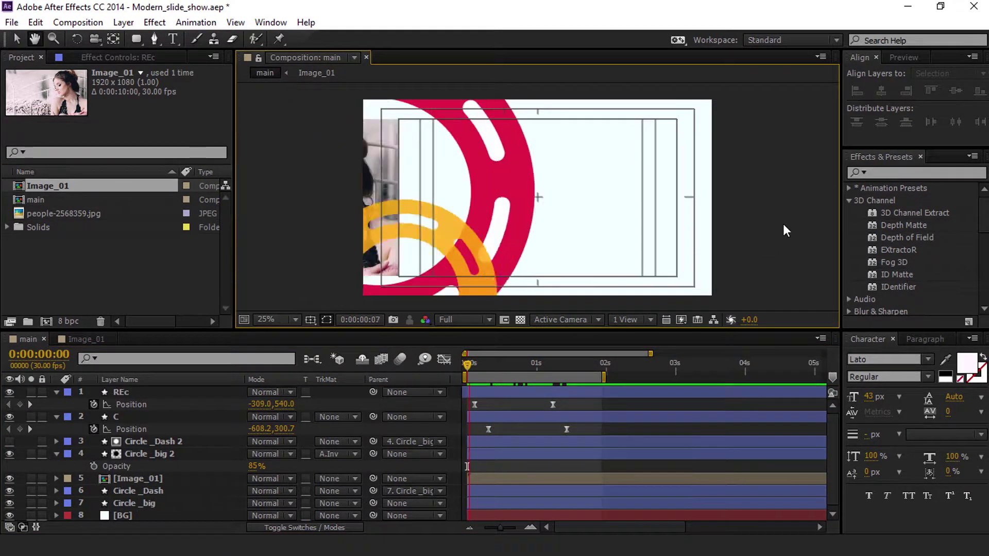
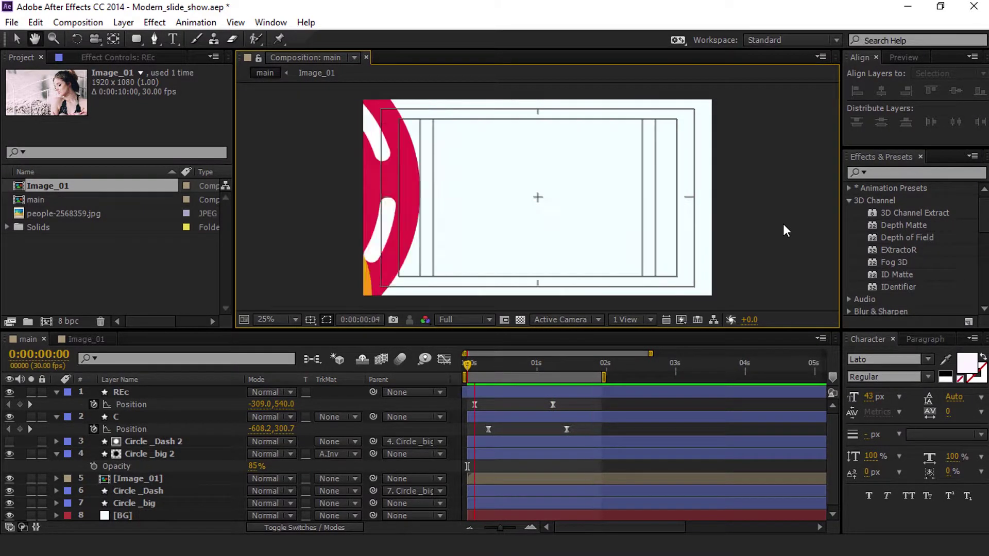
{"action": "key", "text": "space"}
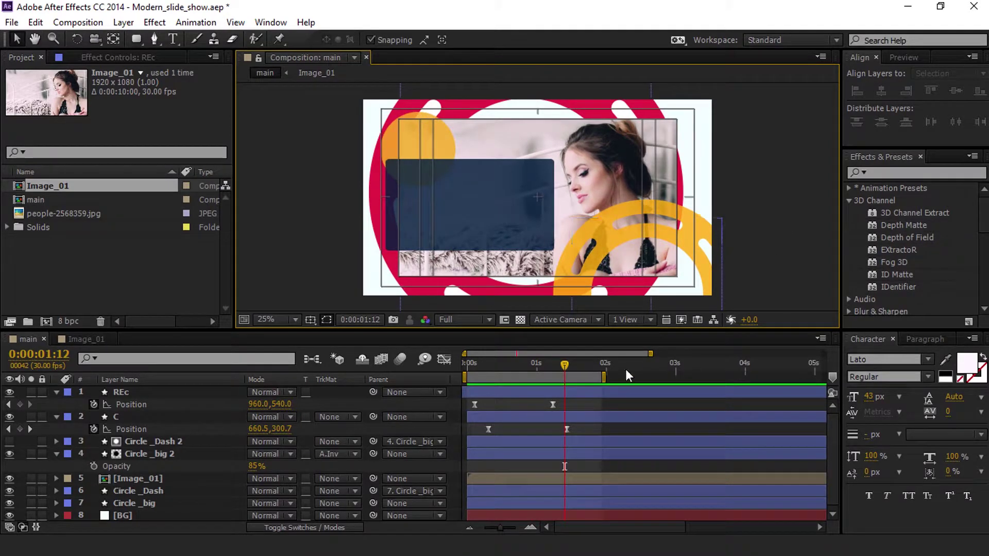
Go to 0:00:01:28 and collapse the expanded properties of the C, REc and Circle_big 2 layers.
{"action": "left_click_drag", "start_coordinate": [466, 359], "coordinate": [601, 355]}
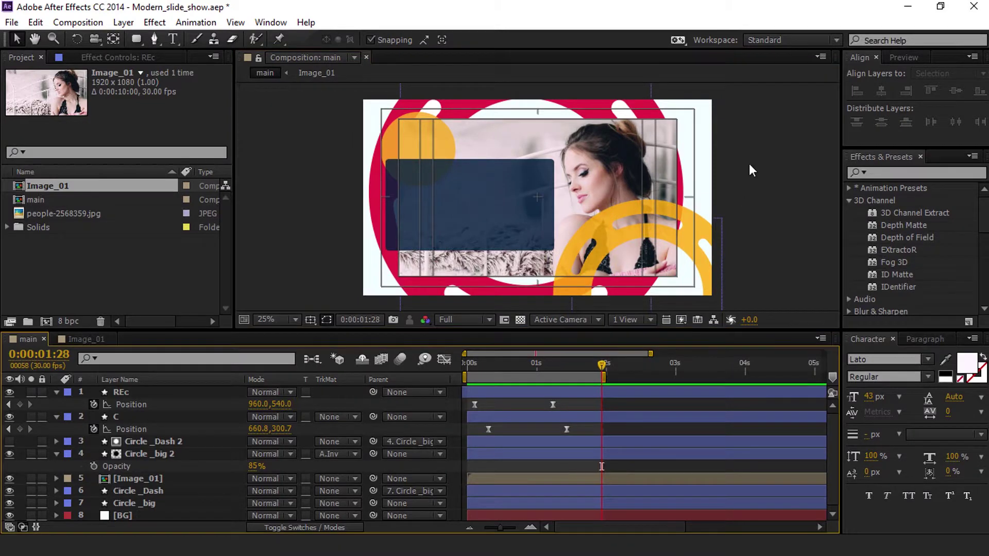
{"action": "left_click", "coordinate": [57, 417]}
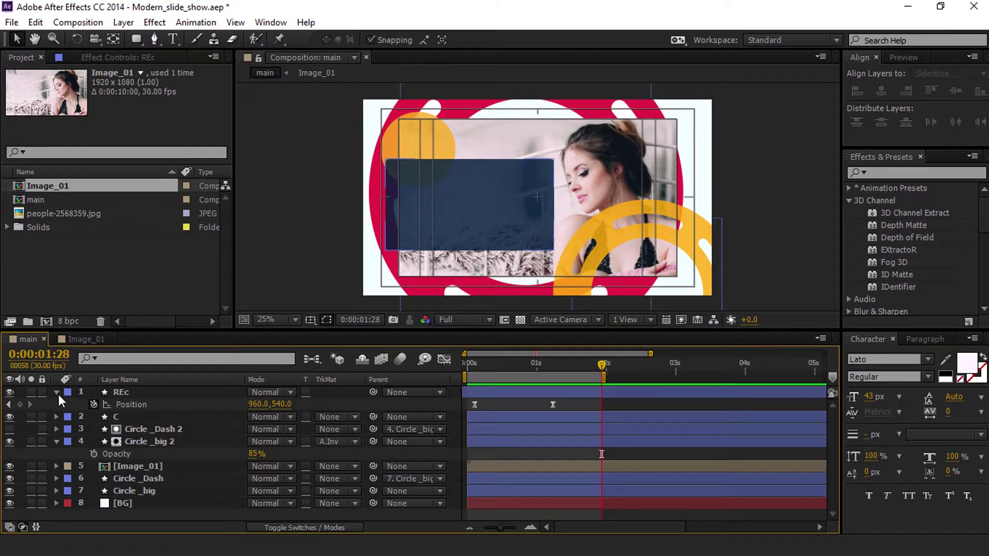
{"action": "left_click", "coordinate": [57, 391]}
{"action": "left_click", "coordinate": [55, 429]}
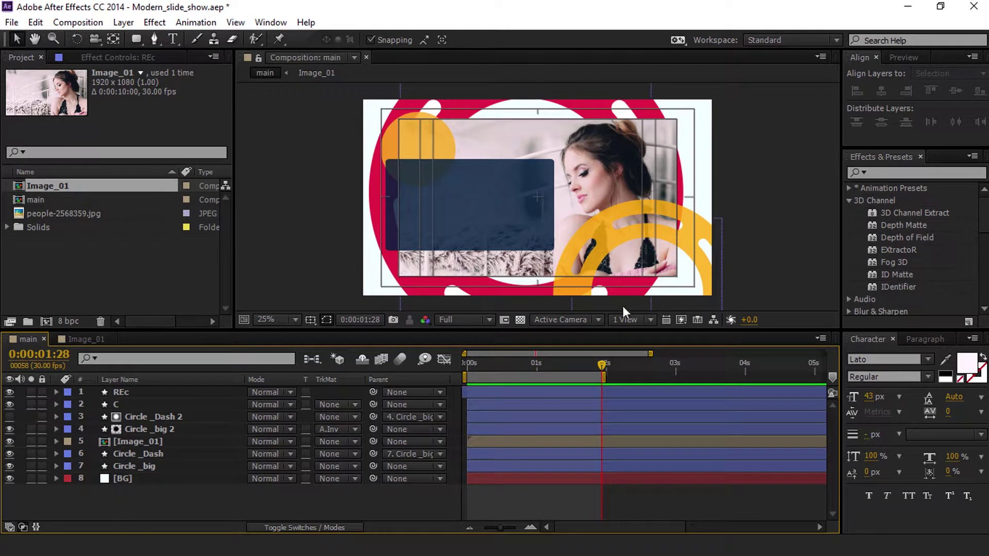
{"action": "left_click", "coordinate": [757, 180]}
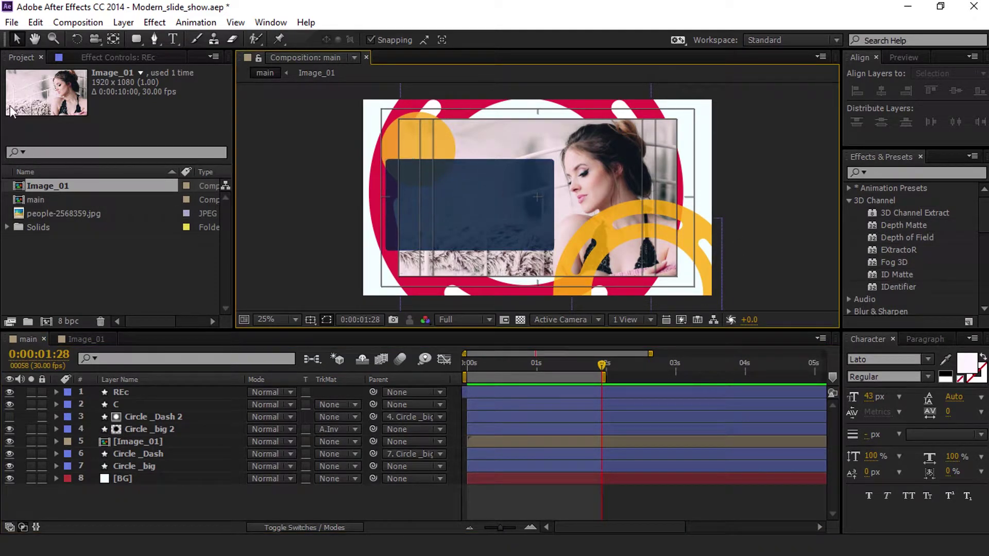
Start a text layer in the BigNoodleTitling font on the upper part of the navy rectangle and set its font size to 151 px.
{"action": "left_click", "coordinate": [174, 39]}
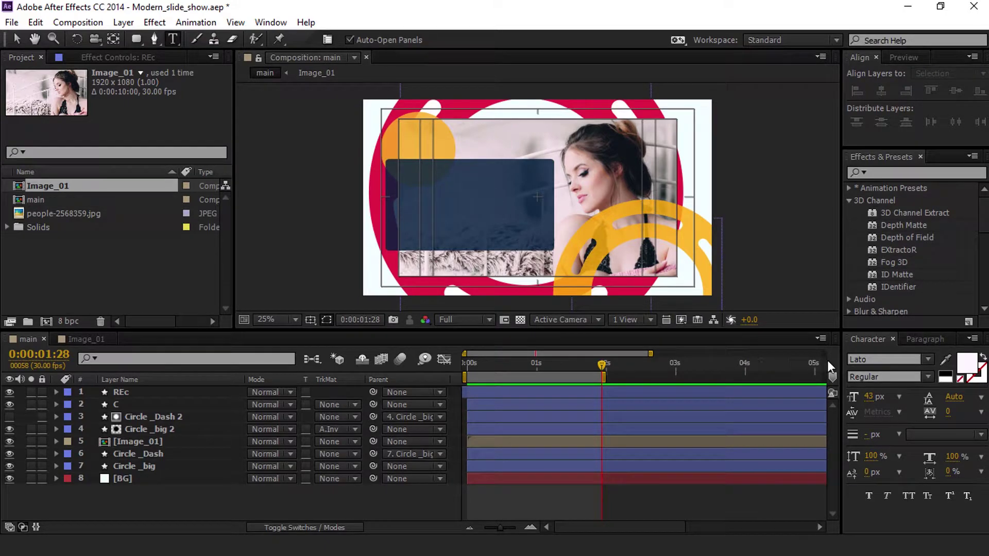
{"action": "left_click", "coordinate": [876, 359]}
{"action": "type", "text": "BigNoodleTitling"}
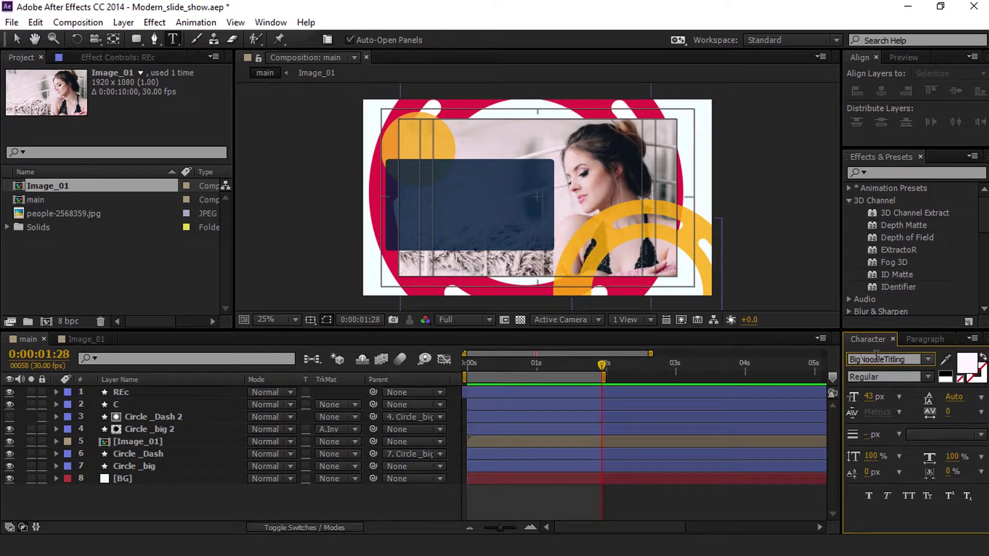
{"action": "left_click", "coordinate": [427, 189]}
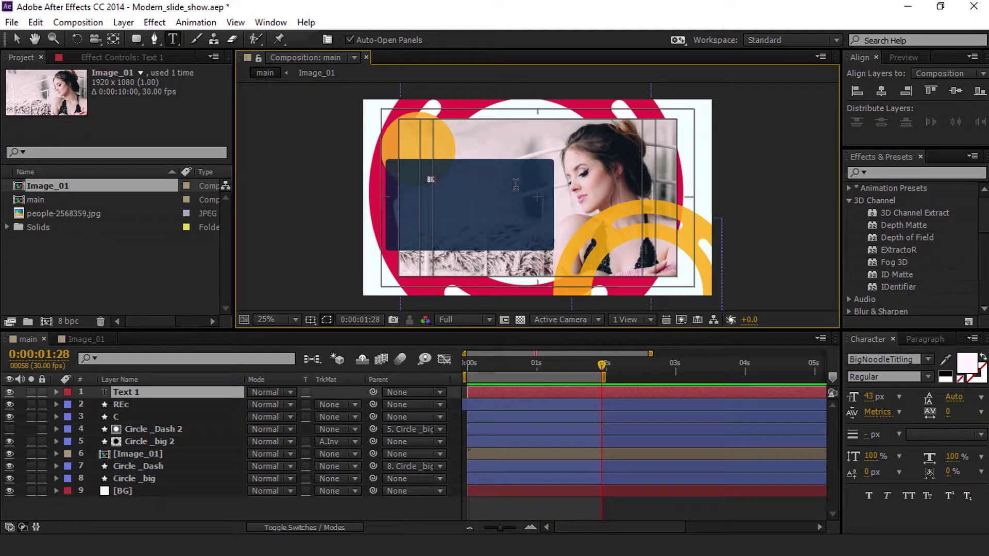
{"action": "left_click", "coordinate": [870, 397]}
{"action": "type", "text": "151"}
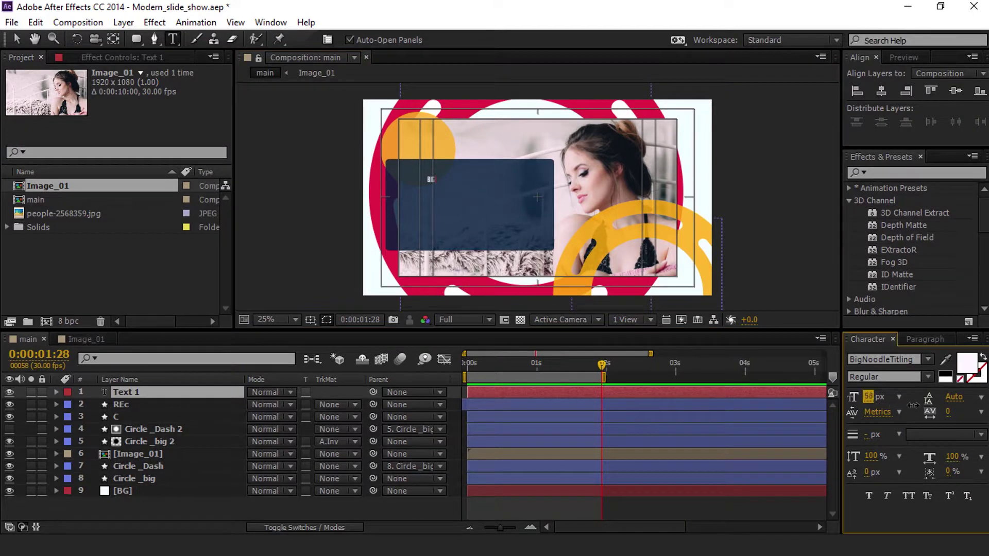
Finish the BIG text layer and enlarge its font size to 213 px.
{"action": "key", "text": "Return"}
{"action": "left_click", "coordinate": [181, 390]}
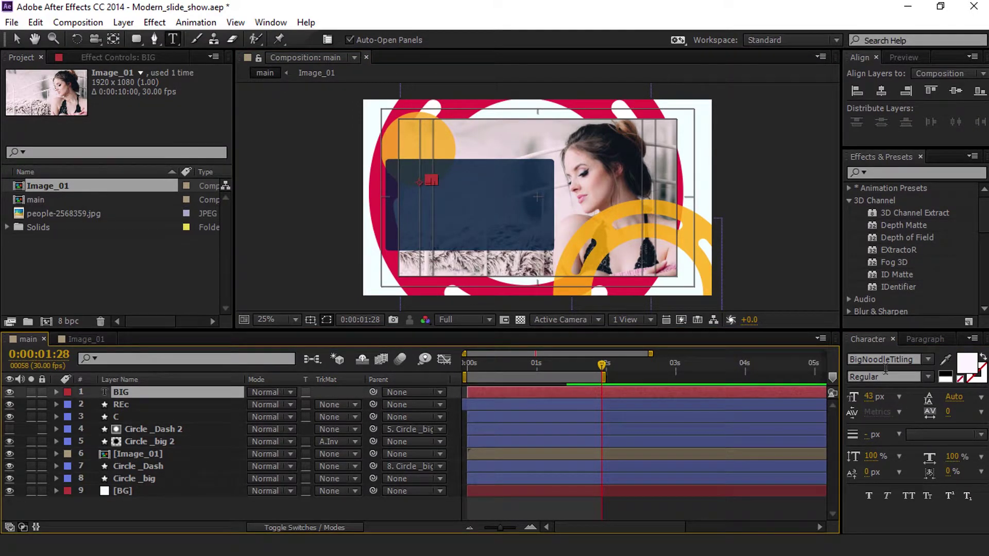
{"action": "left_click_drag", "start_coordinate": [869, 397], "coordinate": [906, 396]}
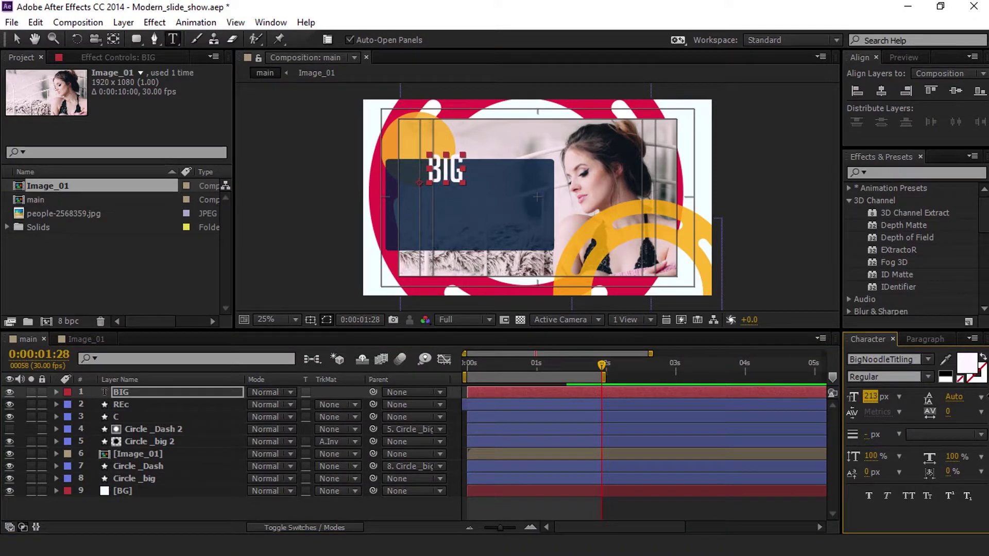
Replace the wording of the BIG text layer with MODERN.
{"action": "left_click", "coordinate": [519, 195]}
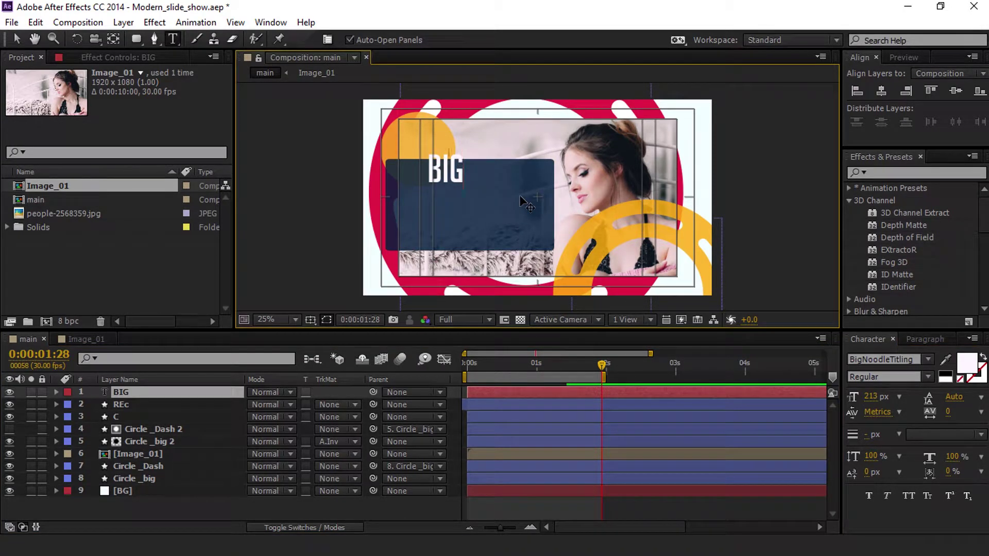
{"action": "key", "text": "BackSpace"}
{"action": "key", "text": "BackSpace"}
{"action": "key", "text": "BackSpace"}
{"action": "type", "text": "MOD"}
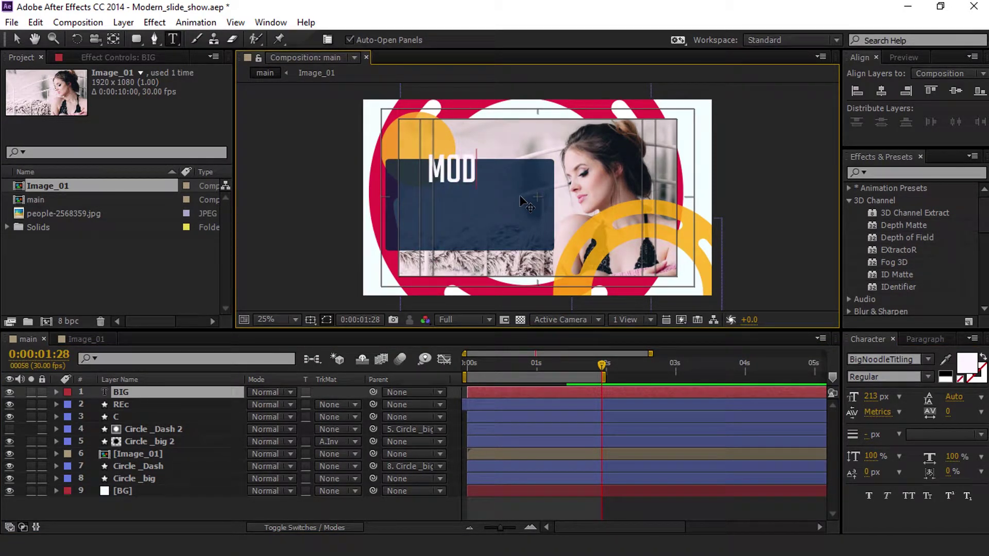
{"action": "type", "text": "ERN S"}
{"action": "key", "text": "BackSpace"}
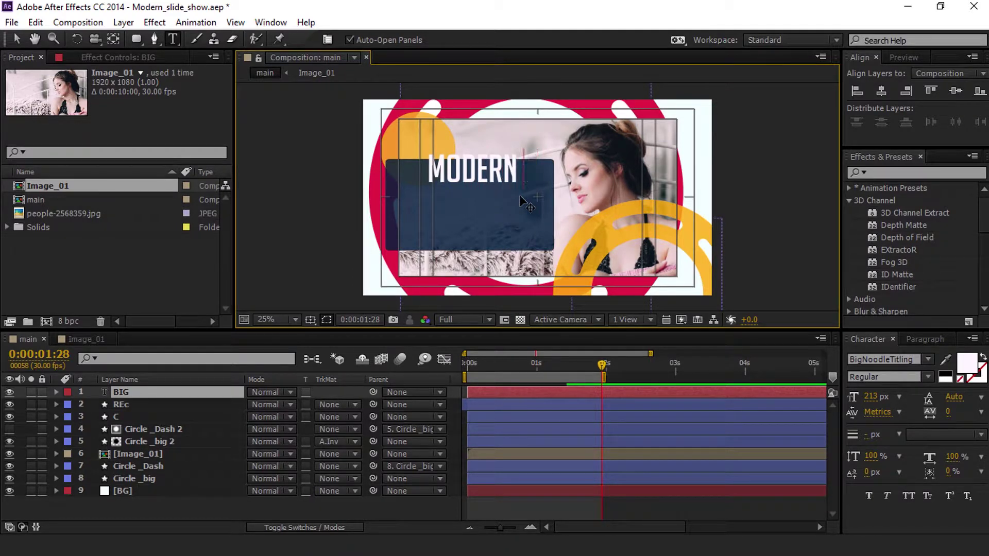
Add a second text layer below MODERN that reads SLIDE SHOW.
{"action": "left_click", "coordinate": [135, 405]}
{"action": "left_click", "coordinate": [420, 215]}
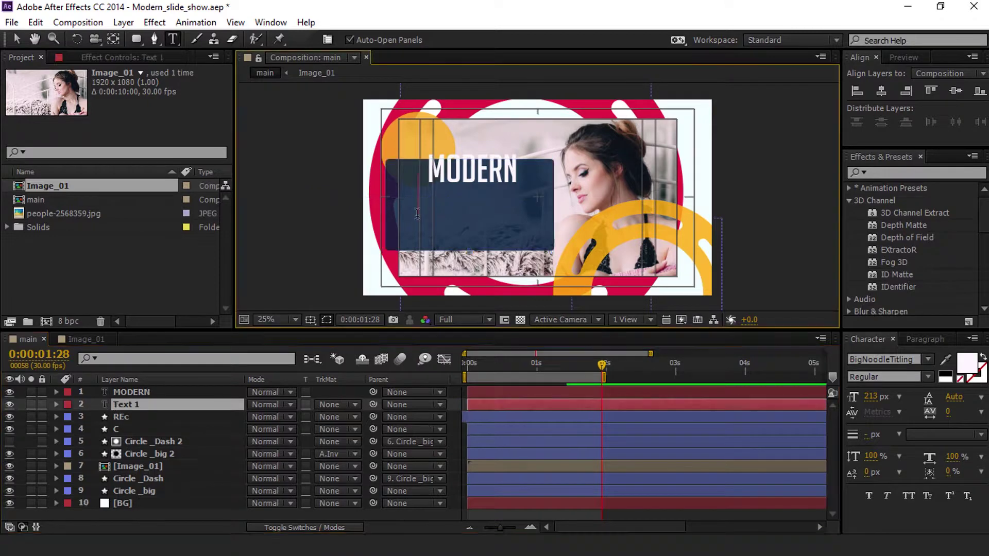
{"action": "type", "text": "SLIDE SGH"}
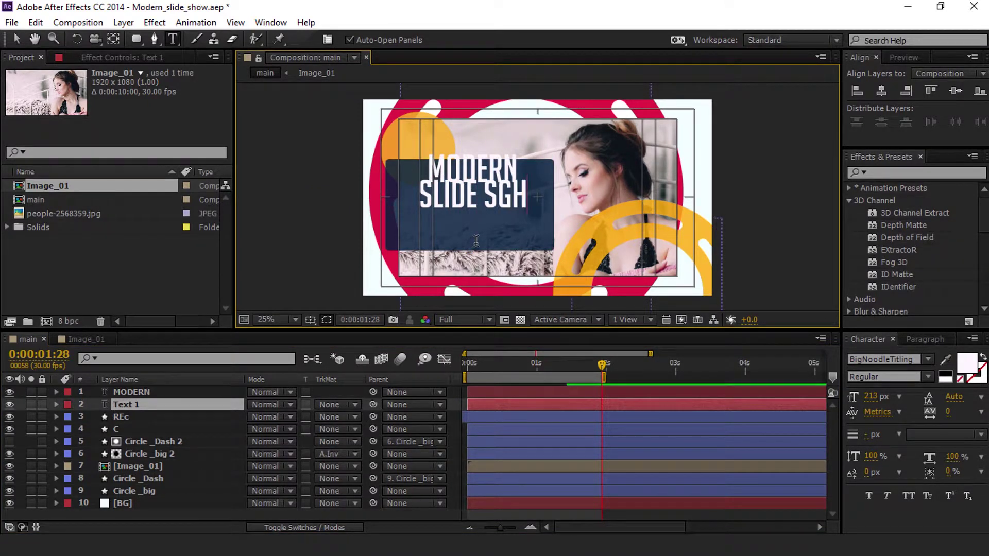
{"action": "type", "text": "H"}
{"action": "key", "text": "BackSpace"}
{"action": "key", "text": "BackSpace"}
{"action": "key", "text": "BackSpace"}
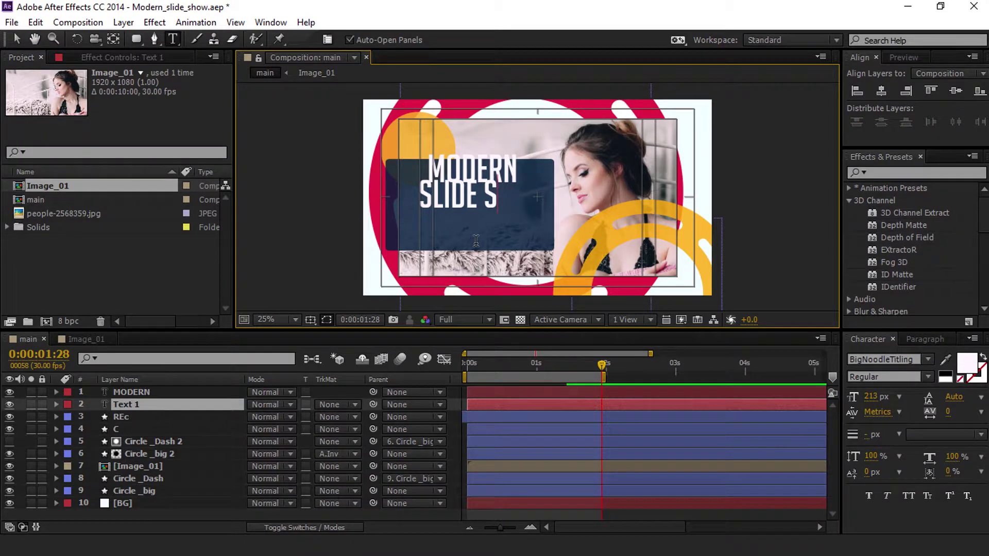
{"action": "type", "text": "HOW"}
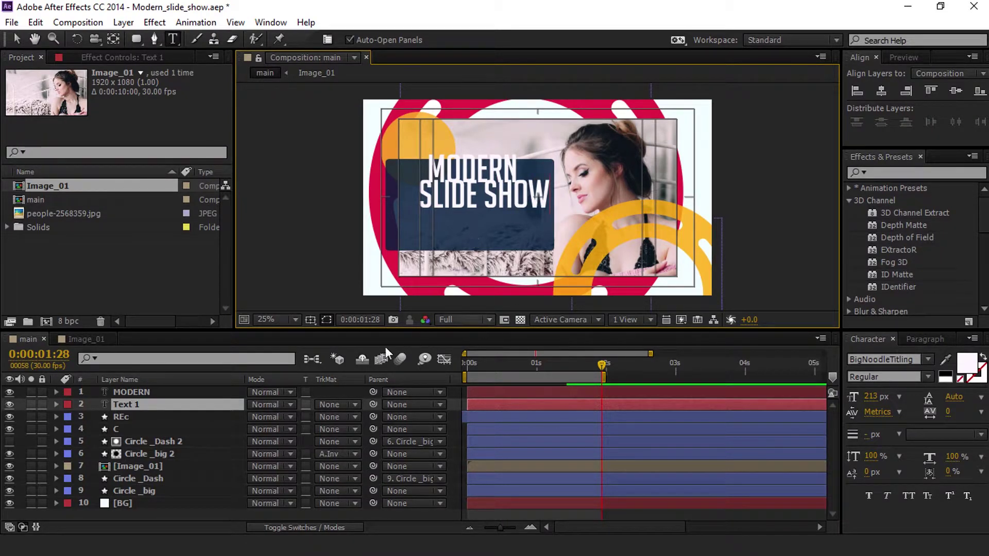
Move the MODERN text over the navy rectangle's upper edge, with its left side on the vertical guide.
{"action": "left_click", "coordinate": [192, 396]}
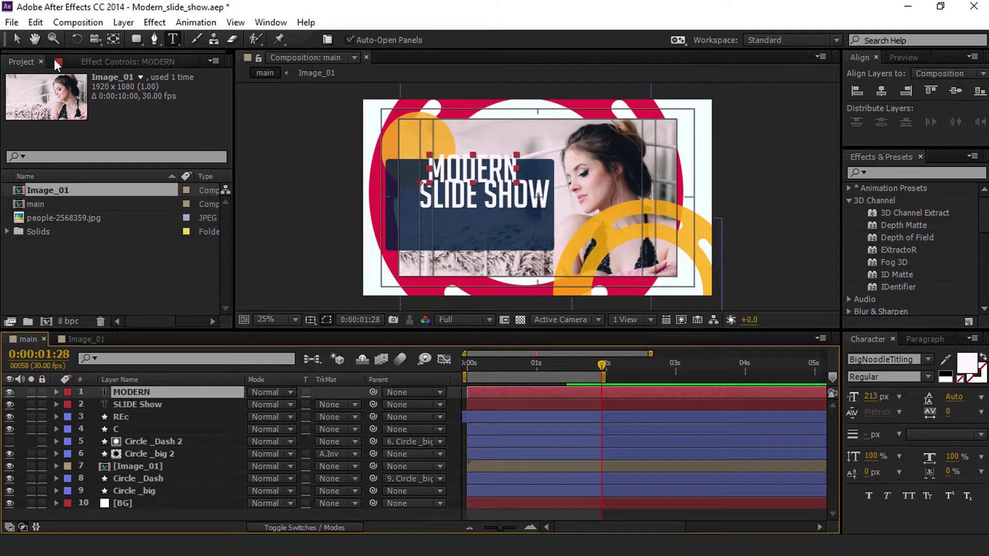
{"action": "left_click", "coordinate": [17, 39]}
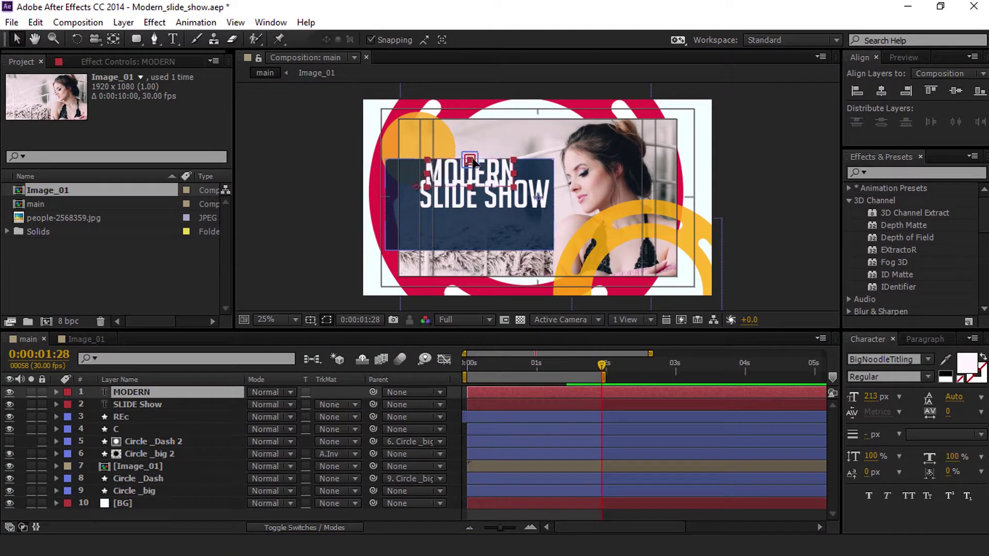
{"action": "key", "text": "period"}
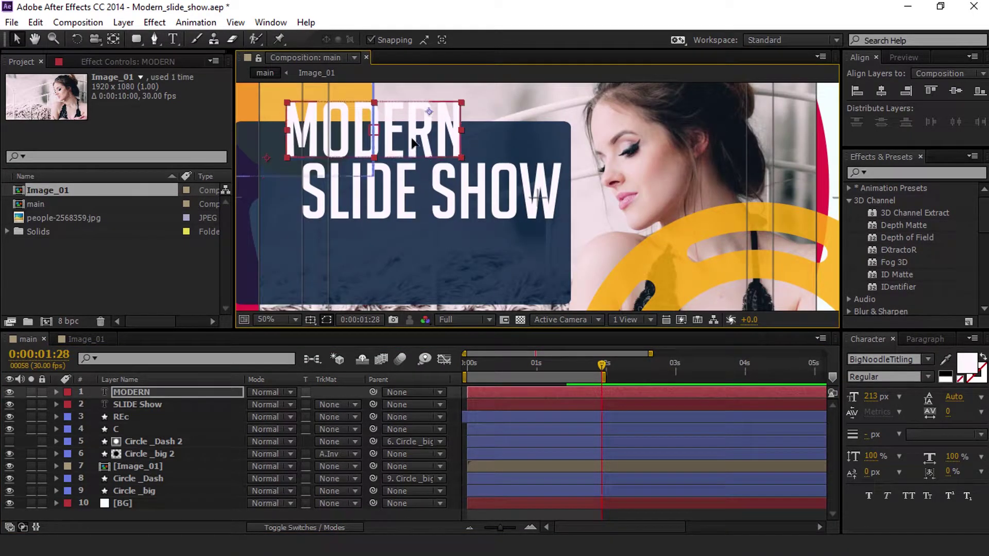
{"action": "left_click_drag", "start_coordinate": [412, 140], "coordinate": [384, 154]}
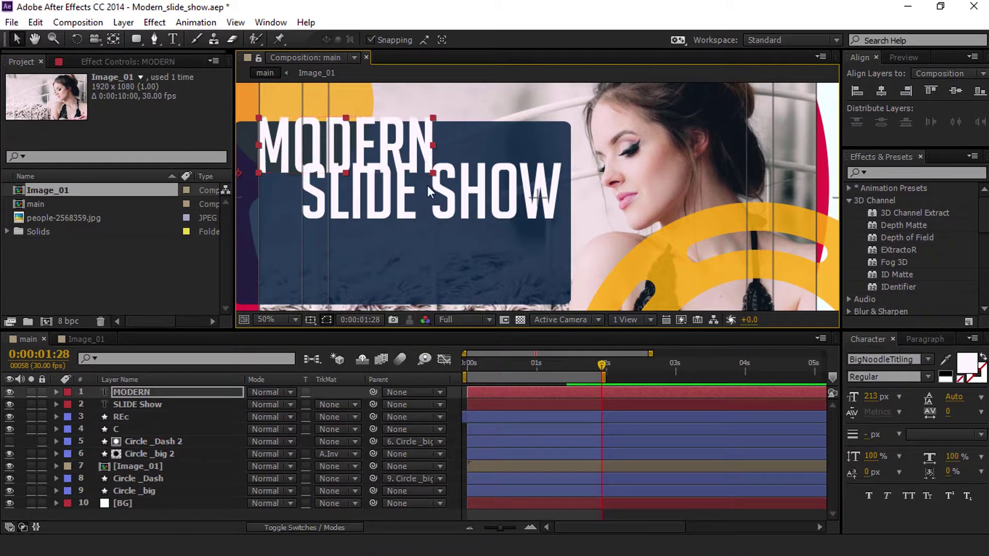
Position the SLIDE SHOW text beneath MODERN on the navy rectangle, leaving a gap between the two lines.
{"action": "left_click_drag", "start_coordinate": [471, 190], "coordinate": [425, 200]}
{"action": "scroll", "coordinate": [633, 196], "scroll_direction": "down", "scroll_amount": 5}
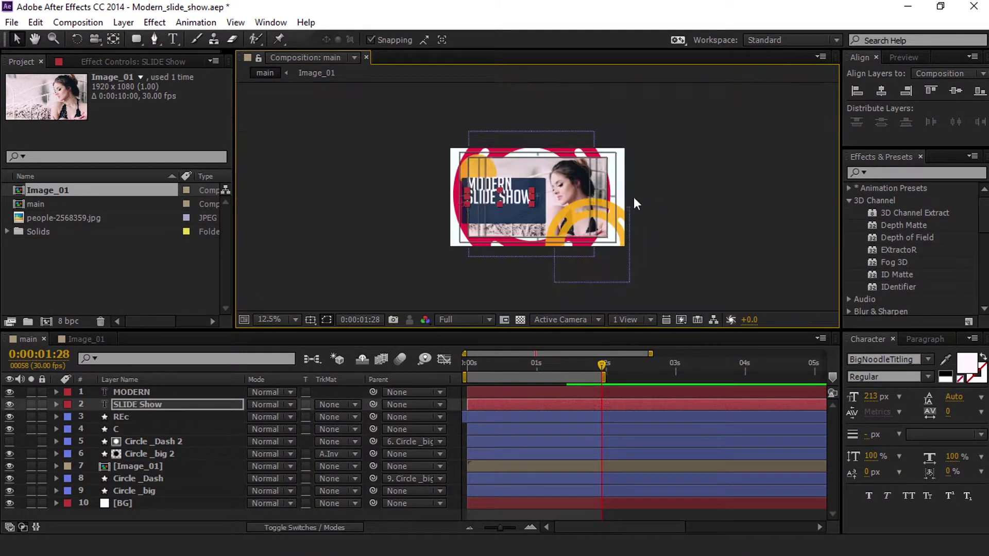
{"action": "scroll", "coordinate": [479, 193], "scroll_direction": "up", "scroll_amount": 5}
{"action": "left_click_drag", "start_coordinate": [489, 195], "coordinate": [434, 217]}
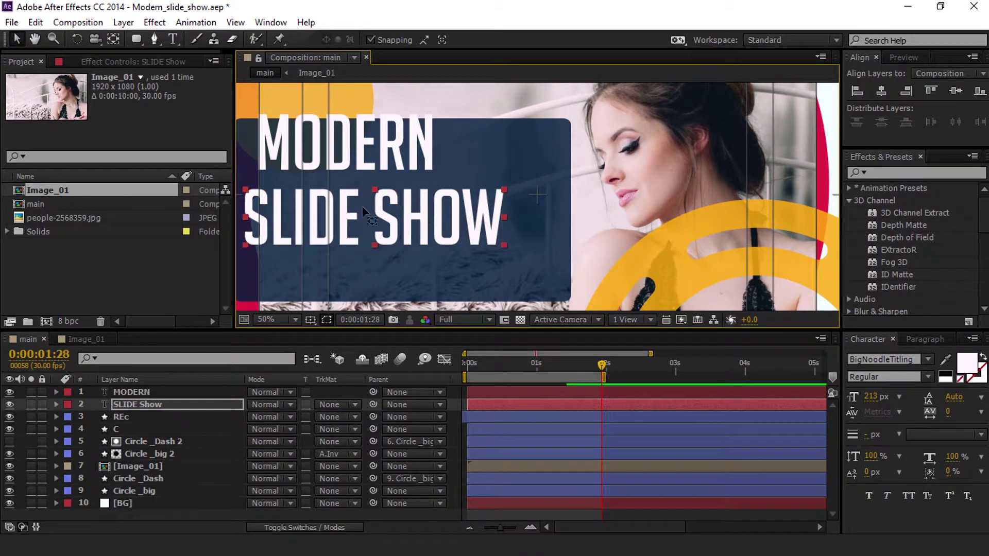
Use the Pan Behind tool to place the anchor points of SLIDE SHOW and MODERN at the left edge of each text.
{"action": "key", "text": "y"}
{"action": "scroll", "coordinate": [371, 209], "scroll_direction": "down", "scroll_amount": 2}
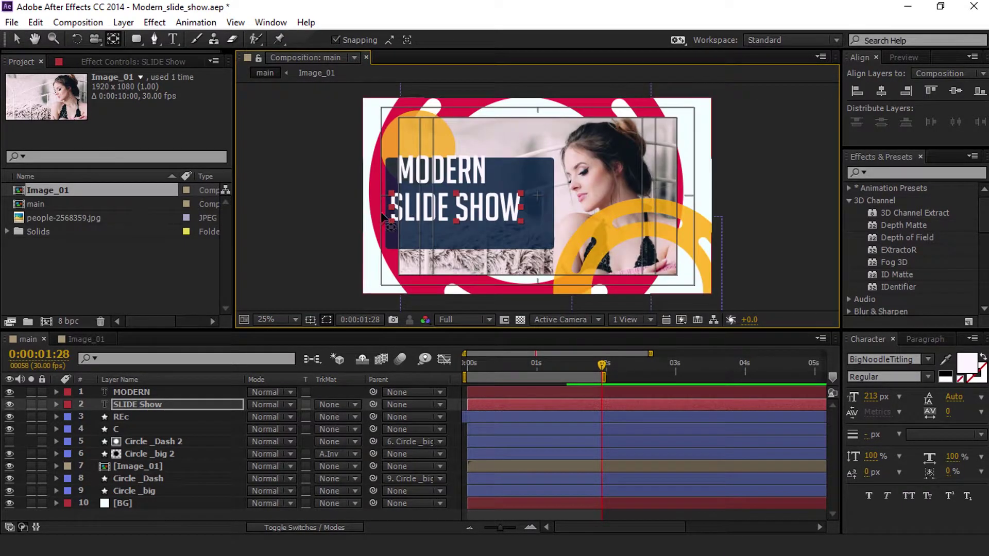
{"action": "left_click_drag", "start_coordinate": [381, 213], "coordinate": [392, 169]}
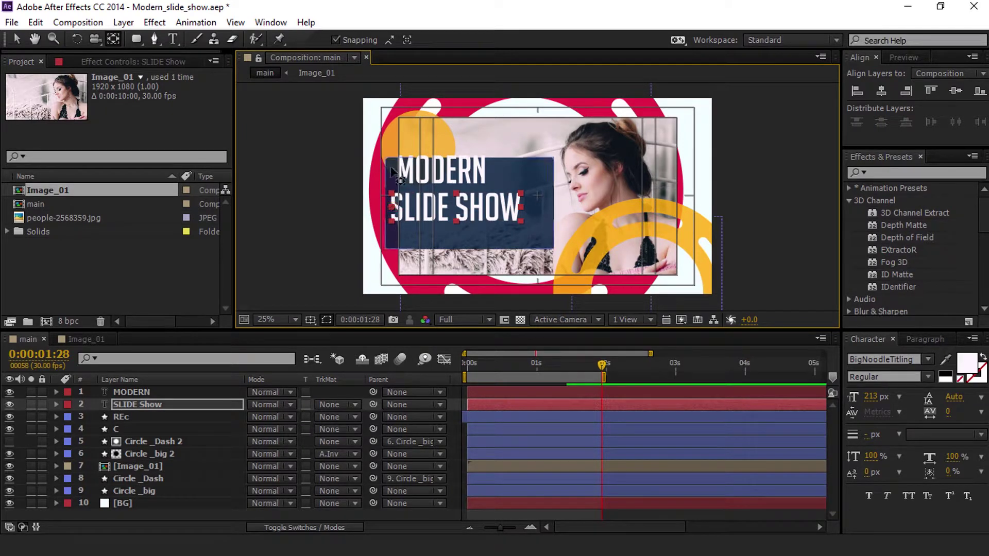
{"action": "scroll", "coordinate": [393, 172], "scroll_direction": "up", "scroll_amount": 2}
{"action": "left_click", "coordinate": [325, 159]}
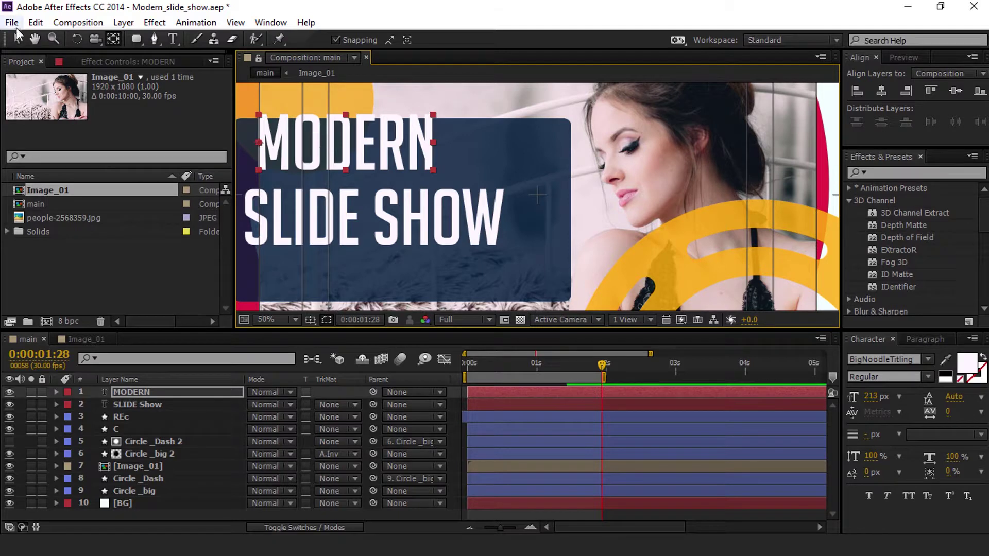
Shift MODERN down until it sits fully inside the navy rectangle, and move SLIDE SHOW lower beneath it.
{"action": "left_click", "coordinate": [16, 38]}
{"action": "left_click_drag", "start_coordinate": [299, 121], "coordinate": [300, 132]}
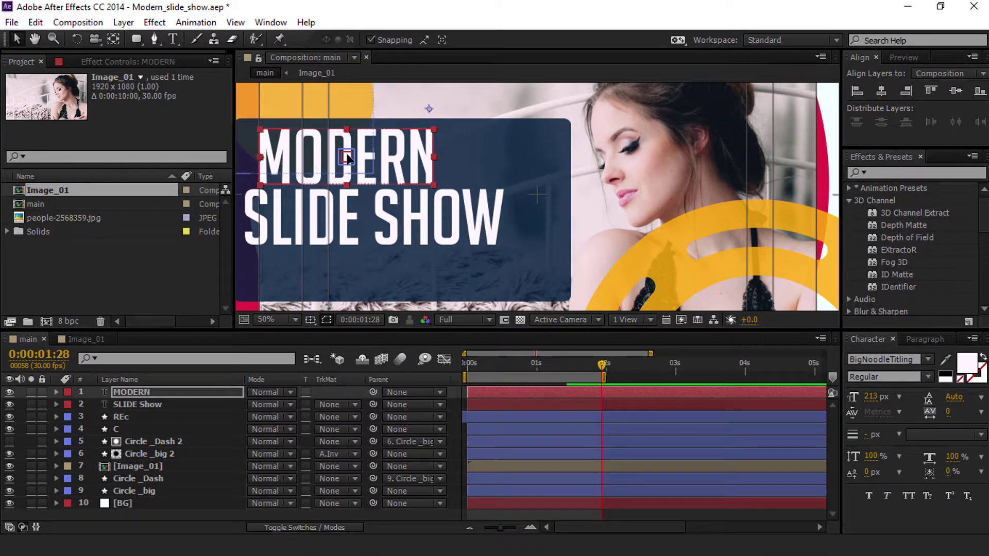
{"action": "left_click", "coordinate": [363, 217]}
{"action": "left_click_drag", "start_coordinate": [363, 217], "coordinate": [373, 235]}
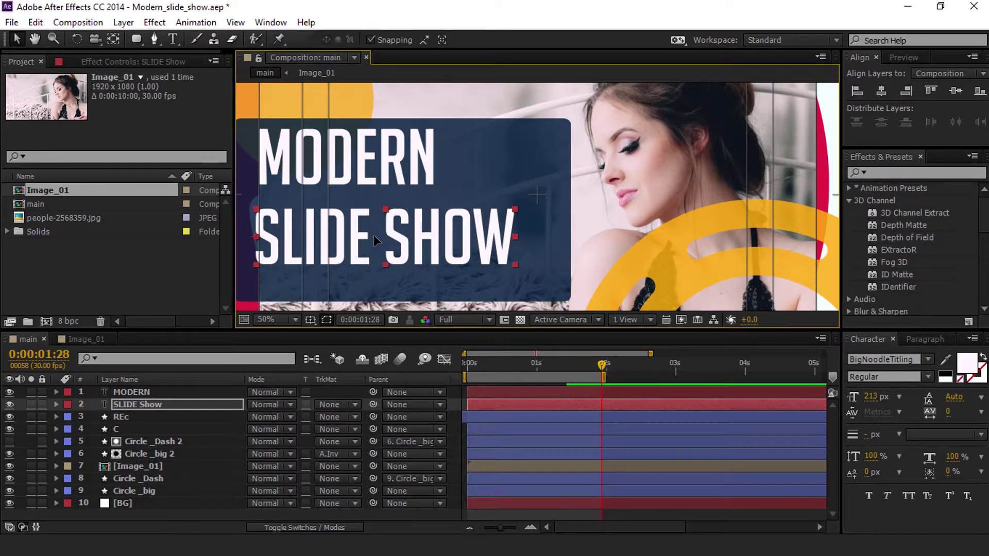
Nudge SLIDE SHOW right until its left edge lines up with MODERN, and raise it closer to that line.
{"action": "key", "text": "Right"}
{"action": "key", "text": "Right"}
{"action": "key", "text": "Right"}
{"action": "key", "text": "Right"}
{"action": "key", "text": "Right"}
{"action": "key", "text": "Right"}
{"action": "key", "text": "Right"}
{"action": "key", "text": "Right"}
{"action": "key", "text": "Right"}
{"action": "key", "text": "Right"}
{"action": "key", "text": "Right"}
{"action": "key", "text": "Right"}
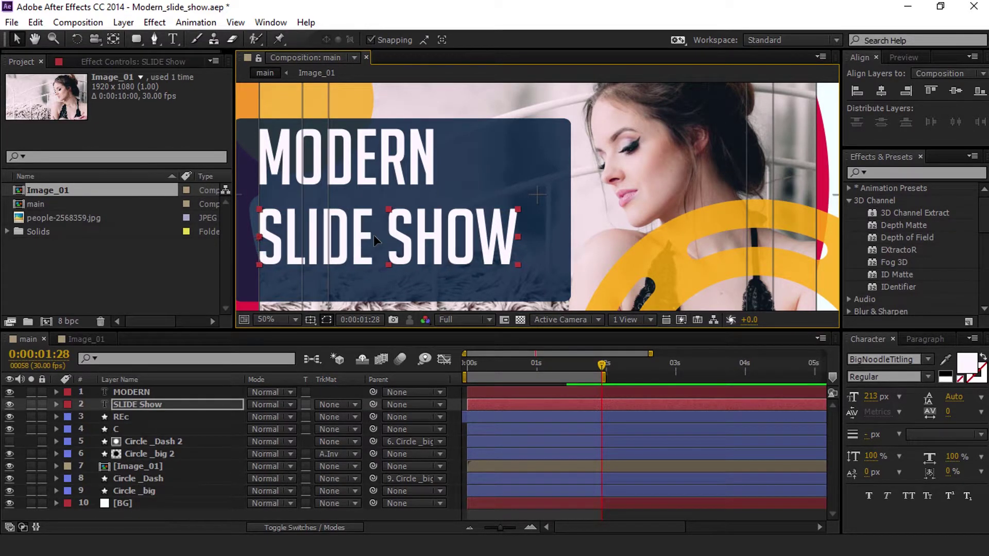
{"action": "key", "text": "shift+Up"}
{"action": "key", "text": "shift+Up"}
{"action": "key", "text": "shift+Up"}
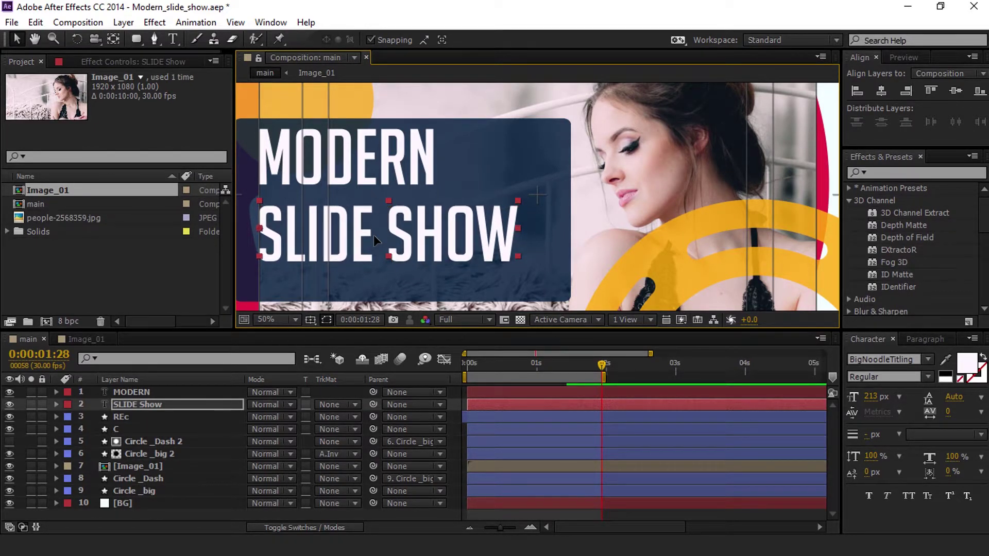
{"action": "key", "text": "shift+Up"}
{"action": "key", "text": "shift+Up"}
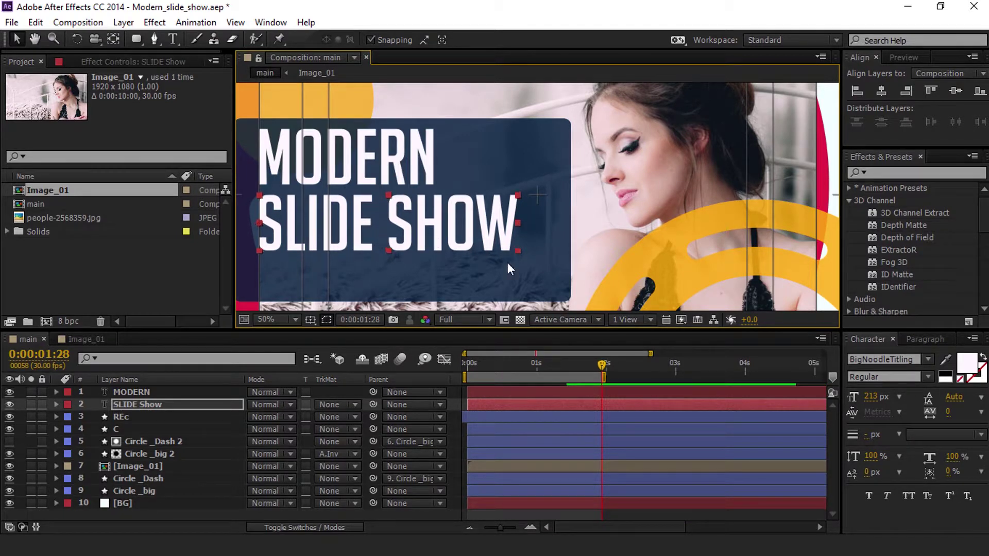
Reduce the SLIDE SHOW font size to 145 px and move the text up close to MODERN.
{"action": "left_click_drag", "start_coordinate": [870, 396], "coordinate": [469, 270]}
{"action": "left_click_drag", "start_coordinate": [388, 237], "coordinate": [388, 219]}
Set the MODERN text's font size to 150 px.
{"action": "left_click", "coordinate": [384, 167]}
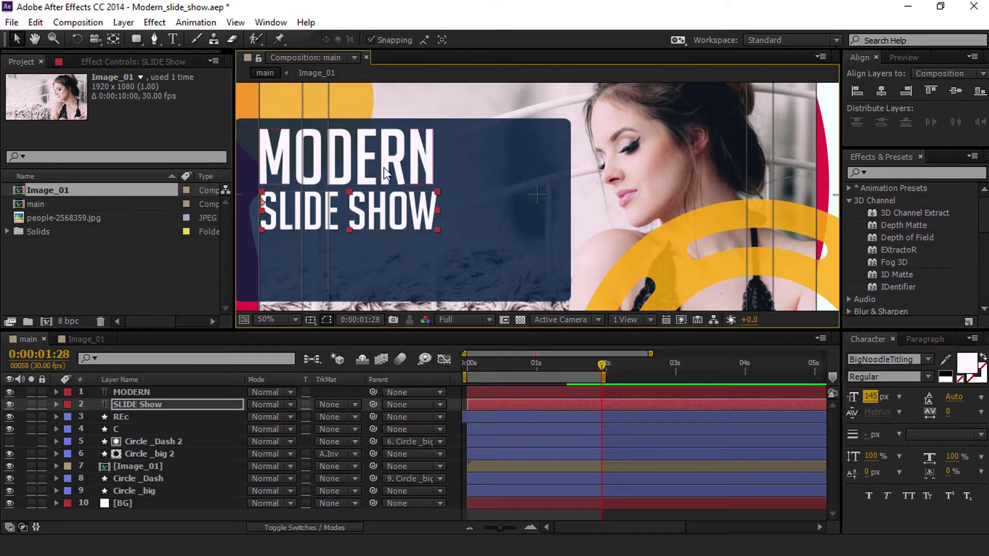
{"action": "left_click_drag", "start_coordinate": [877, 406], "coordinate": [830, 410]}
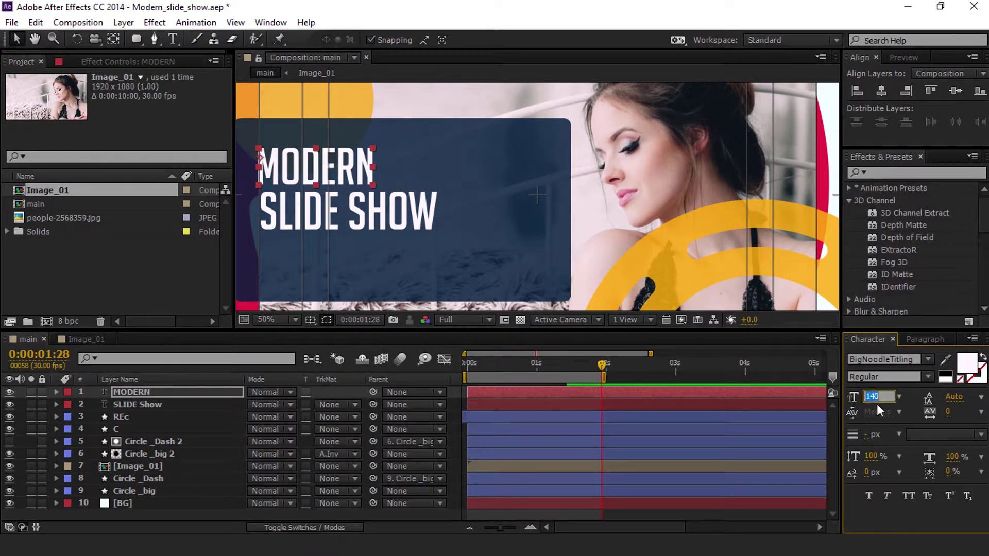
{"action": "type", "text": "00"}
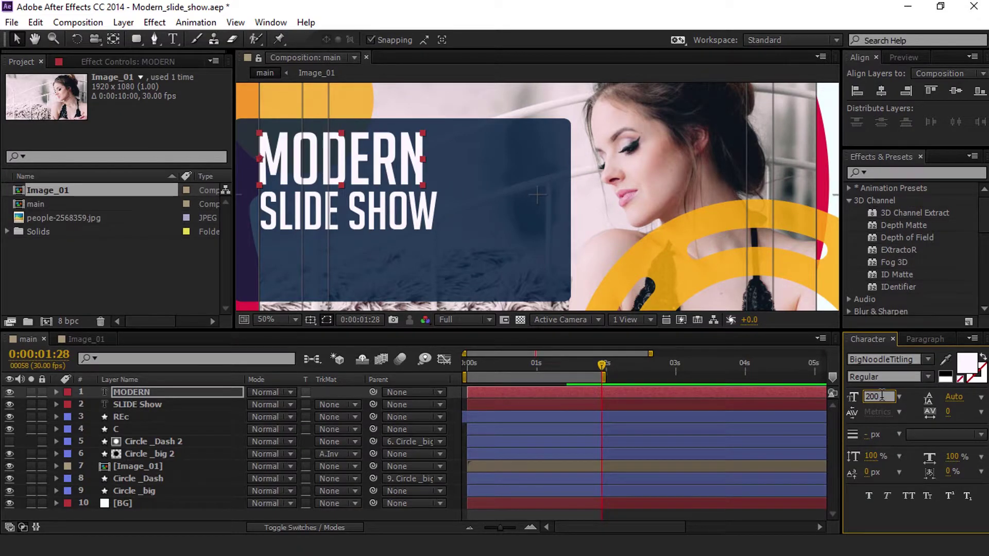
{"action": "key", "text": "BackSpace"}
{"action": "key", "text": "BackSpace"}
{"action": "key", "text": "BackSpace"}
{"action": "type", "text": "1"}
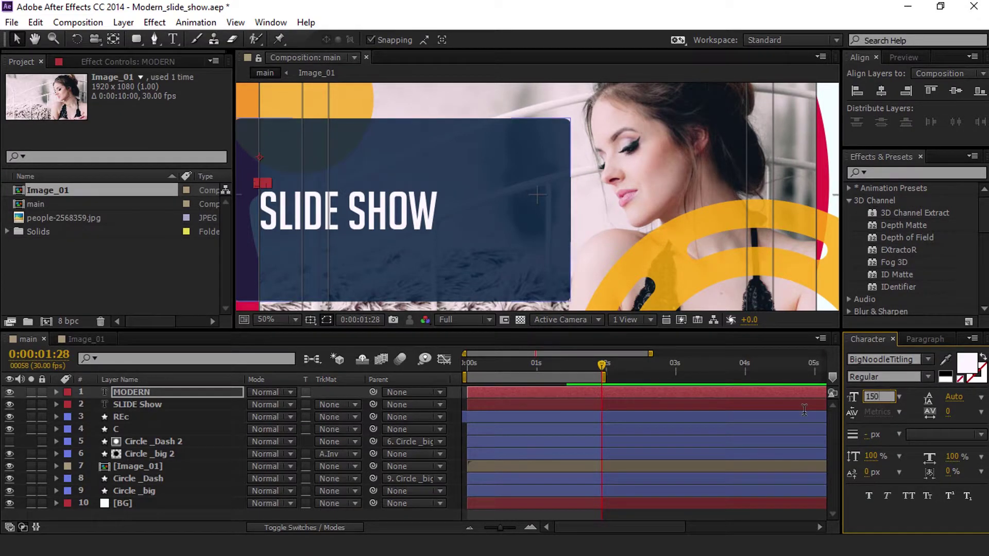
{"action": "type", "text": "50"}
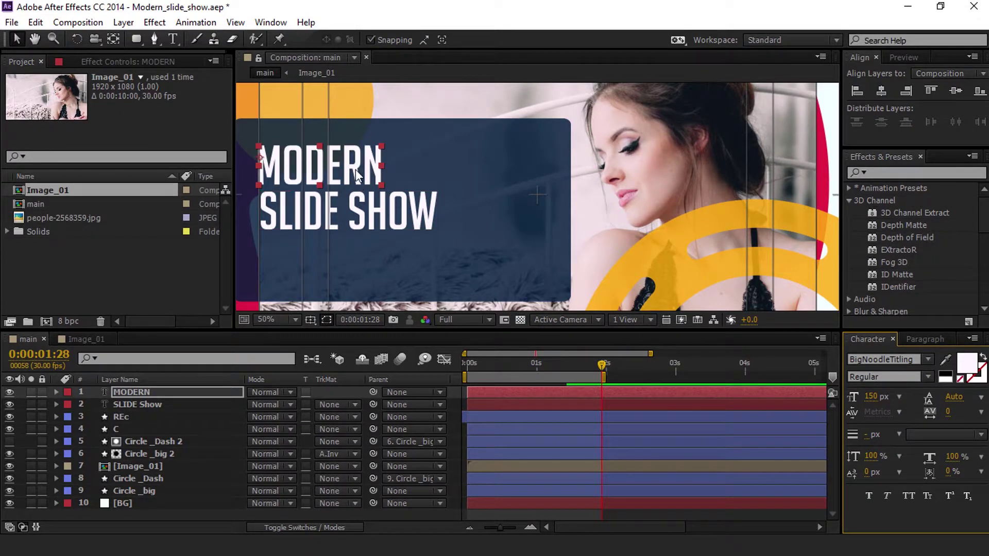
Move MODERN slightly up and align its left edge with SLIDE SHOW on the vertical guide.
{"action": "mouse_move", "coordinate": [357, 175]}
{"action": "left_mouse_down"}
{"action": "mouse_move", "coordinate": [349, 165]}
{"action": "mouse_move", "coordinate": [369, 166]}
{"action": "mouse_move", "coordinate": [348, 165]}
{"action": "mouse_move", "coordinate": [363, 166]}
{"action": "left_mouse_up"}
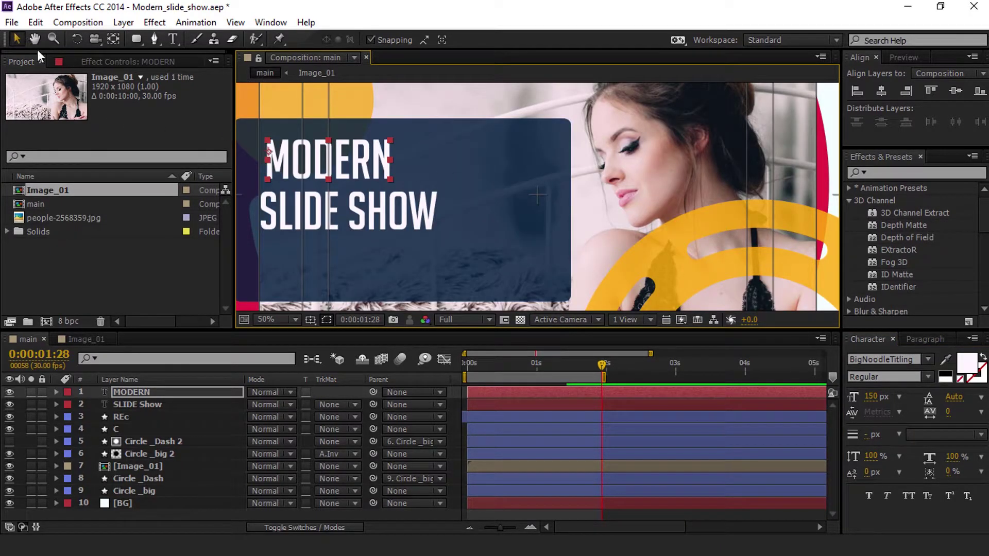
{"action": "left_click", "coordinate": [39, 38]}
{"action": "scroll", "coordinate": [503, 161], "scroll_direction": "up", "scroll_amount": 4}
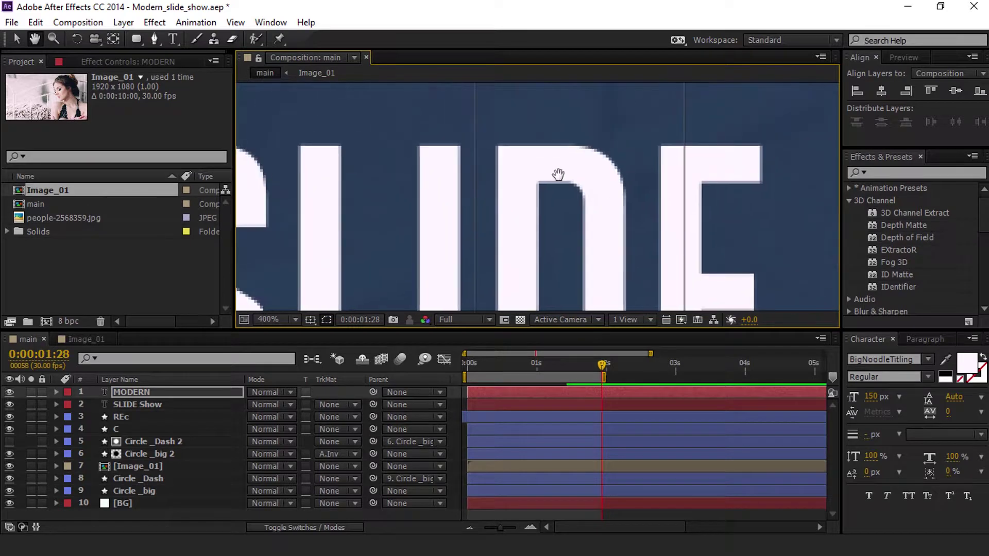
{"action": "scroll", "coordinate": [551, 205], "scroll_direction": "down", "scroll_amount": 2}
{"action": "left_click_drag", "start_coordinate": [552, 204], "coordinate": [549, 202]}
{"action": "key", "text": "v"}
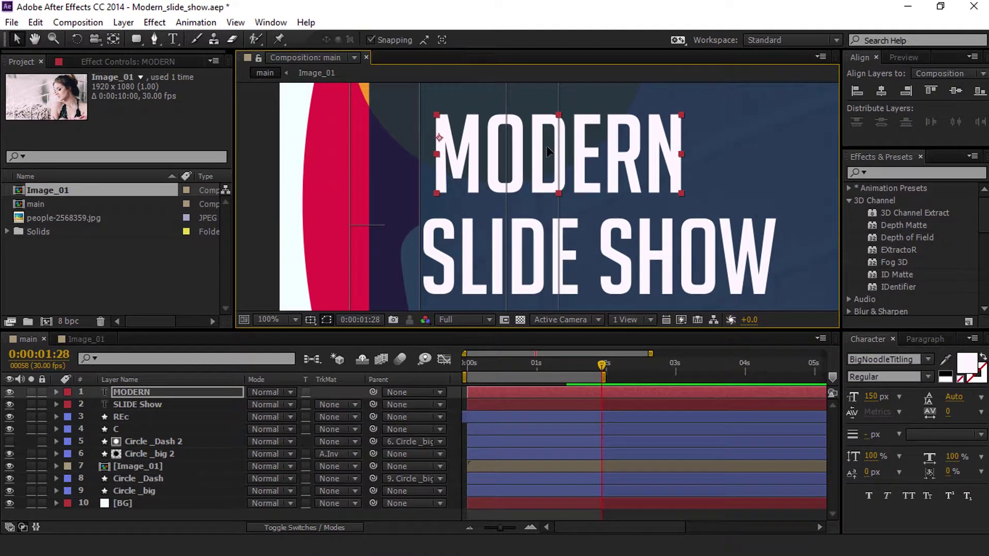
{"action": "left_click_drag", "start_coordinate": [544, 156], "coordinate": [527, 157]}
{"action": "scroll", "coordinate": [536, 190], "scroll_direction": "down", "scroll_amount": 2}
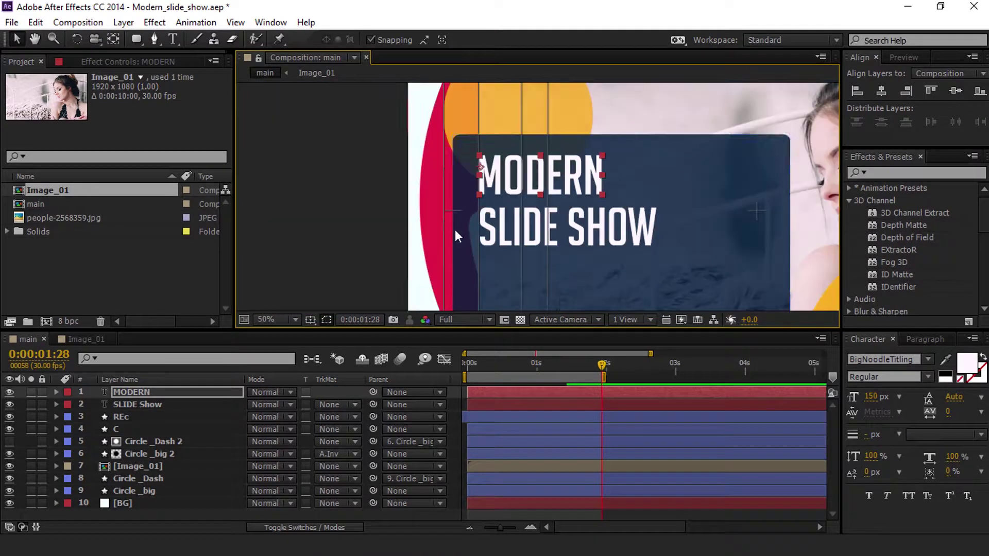
Move SLIDE SHOW up toward MODERN and reduce its font size to 116 px.
{"action": "left_click", "coordinate": [591, 237]}
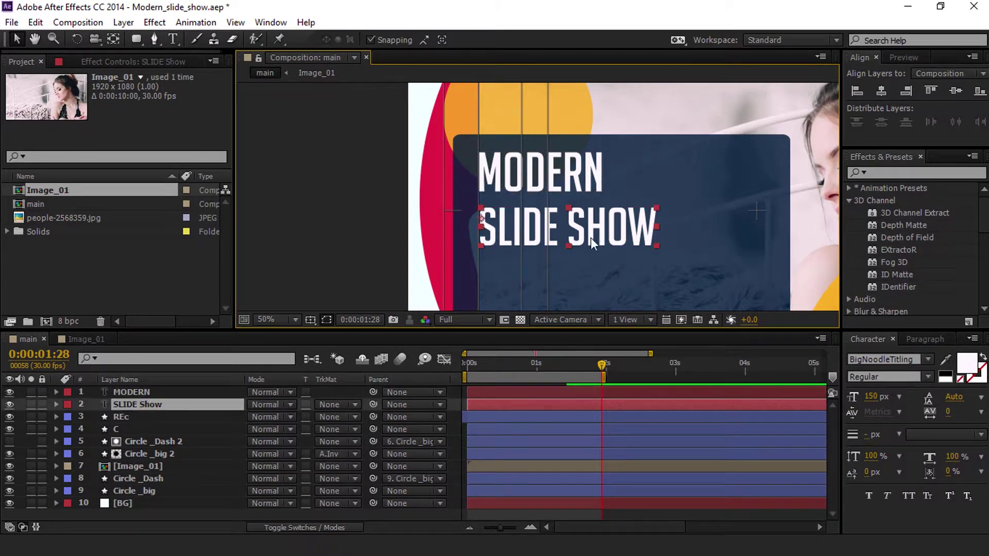
{"action": "left_click_drag", "start_coordinate": [586, 230], "coordinate": [585, 221]}
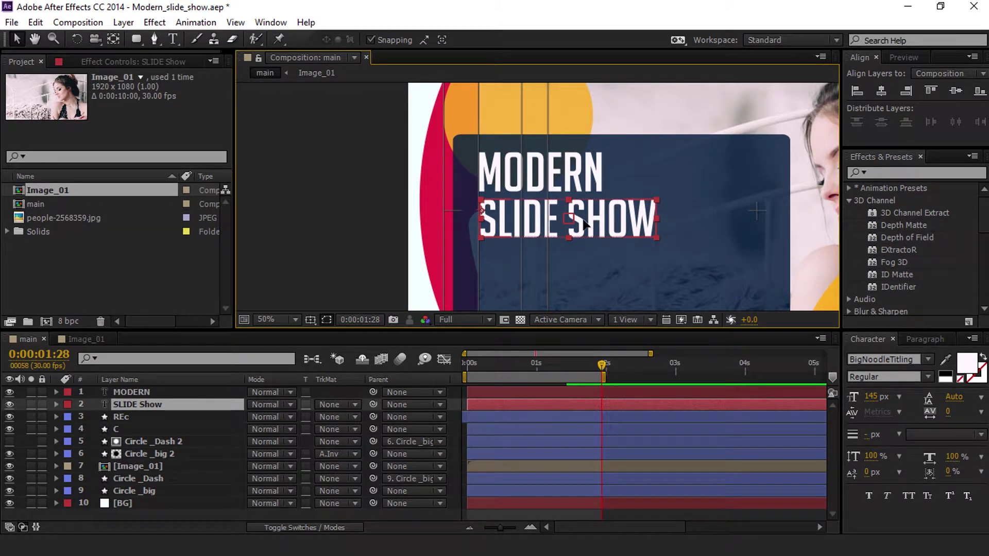
{"action": "left_click_drag", "start_coordinate": [874, 400], "coordinate": [852, 400]}
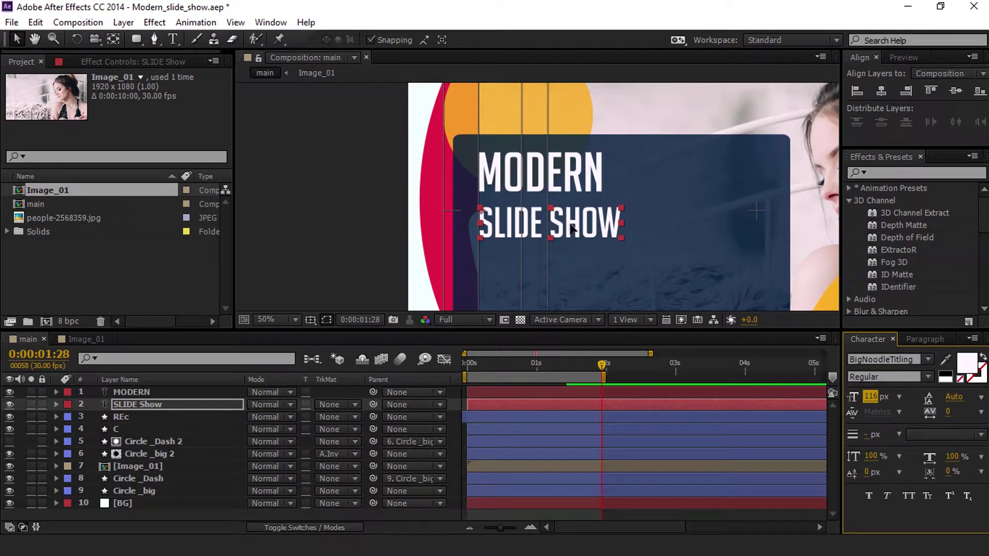
Move the SLIDE SHOW text up so it sits closer beneath MODERN.
{"action": "left_click_drag", "start_coordinate": [572, 230], "coordinate": [568, 216]}
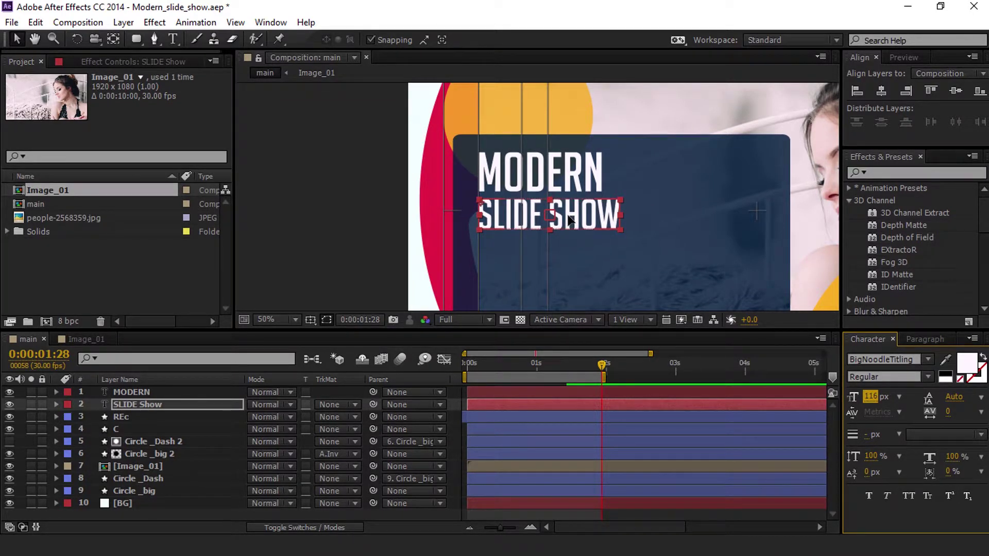
{"action": "left_click", "coordinate": [301, 175]}
Examine the title layout on the navy rectangle at different magnifications and at an earlier frame of the animation.
{"action": "key", "text": "comma"}
{"action": "key", "text": "comma"}
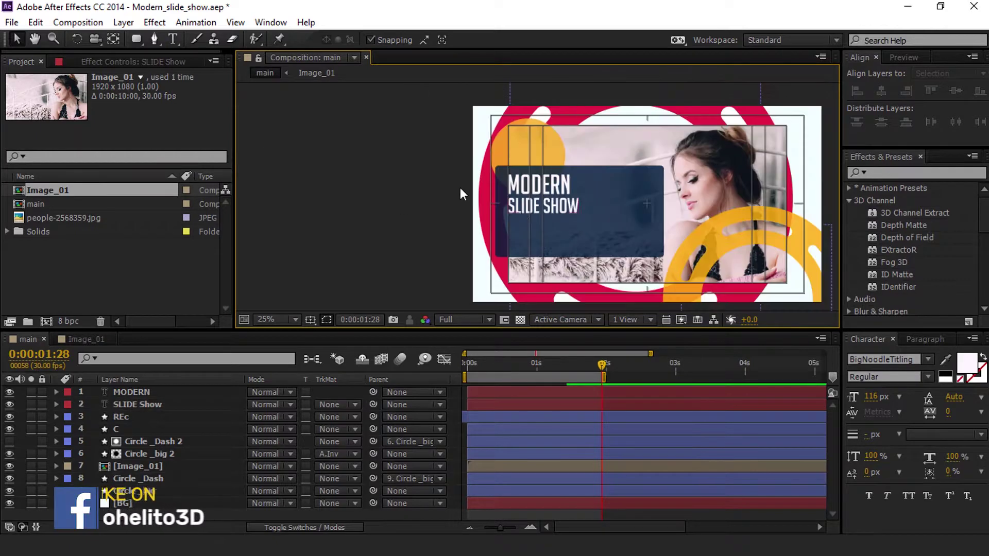
{"action": "key", "text": "h"}
{"action": "left_click_drag", "start_coordinate": [631, 229], "coordinate": [558, 187]}
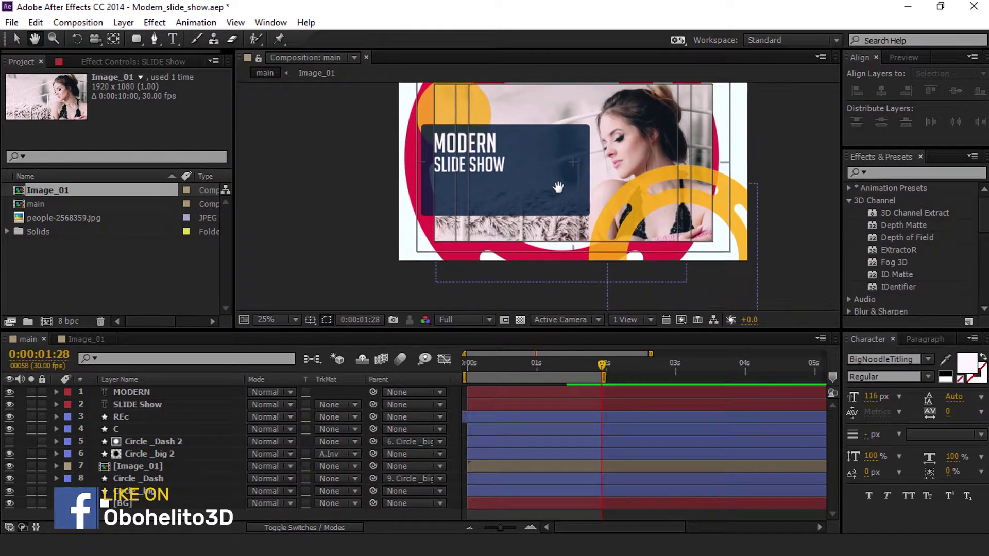
{"action": "scroll", "coordinate": [558, 186], "scroll_direction": "up", "scroll_amount": 2}
{"action": "key", "text": "period"}
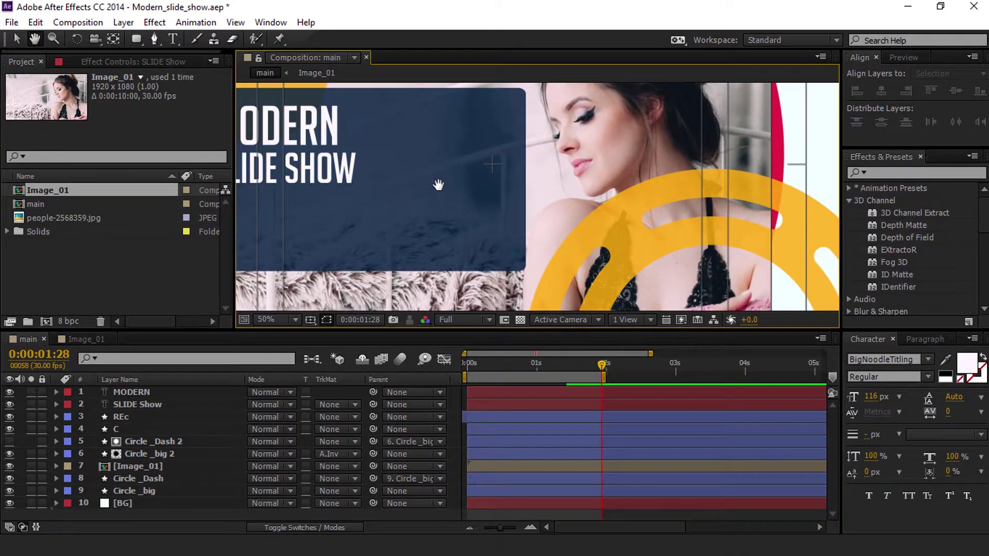
{"action": "left_click_drag", "start_coordinate": [439, 184], "coordinate": [560, 207]}
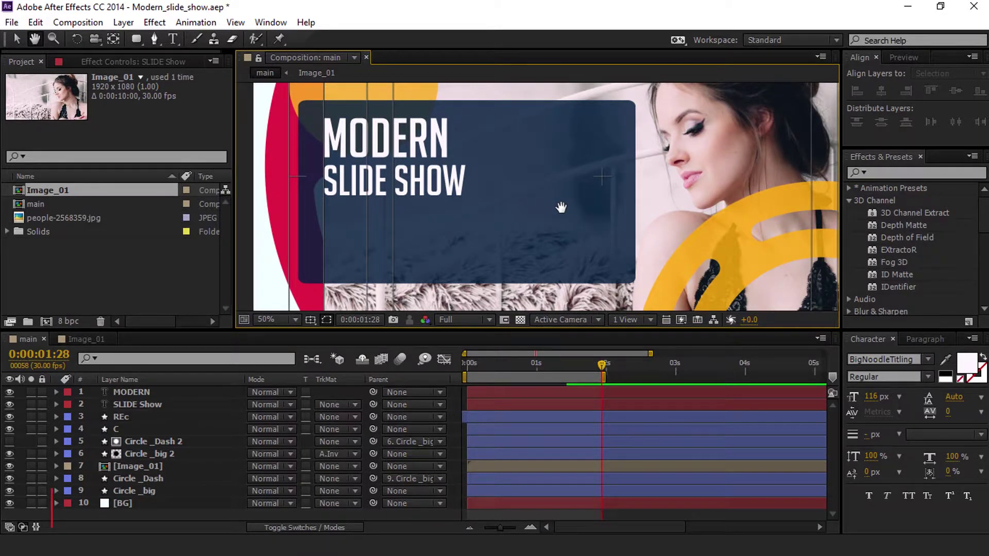
{"action": "key", "text": "comma"}
{"action": "key", "text": "period"}
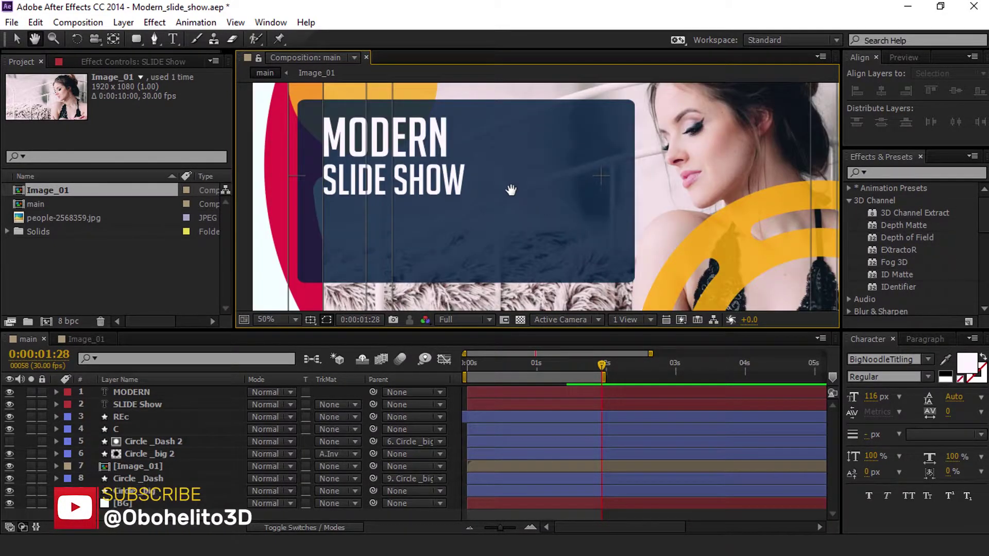
{"action": "left_click_drag", "start_coordinate": [511, 190], "coordinate": [502, 227]}
{"action": "key", "text": "comma"}
{"action": "key", "text": "comma"}
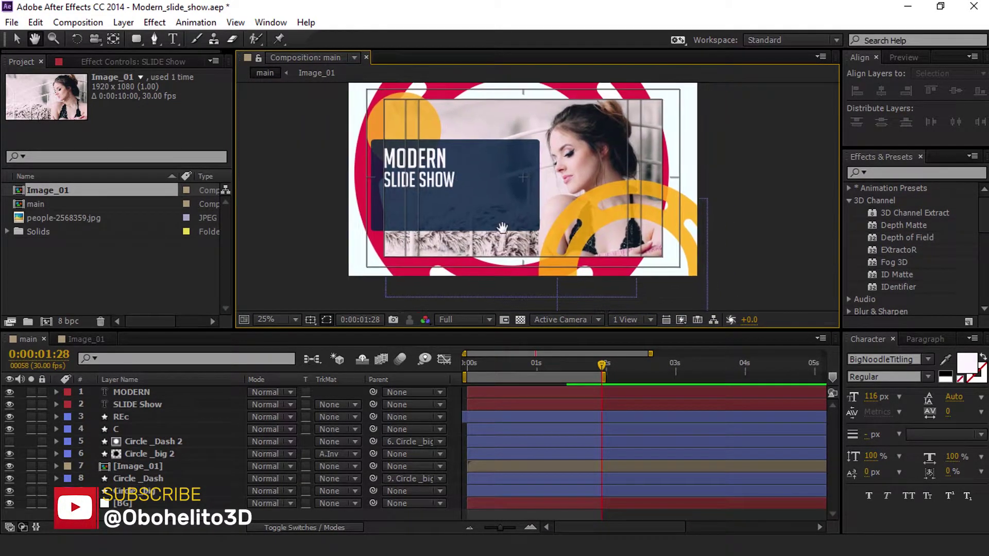
{"action": "left_click_drag", "start_coordinate": [591, 365], "coordinate": [529, 361]}
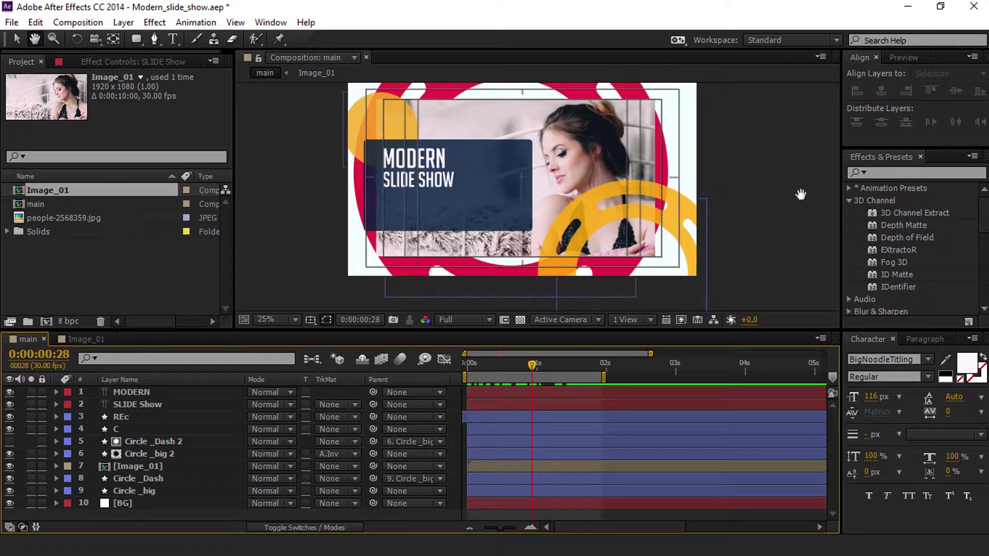
{"action": "left_click_drag", "start_coordinate": [8, 39], "coordinate": [14, 36]}
{"action": "left_click_drag", "start_coordinate": [205, 19], "coordinate": [243, 72]}
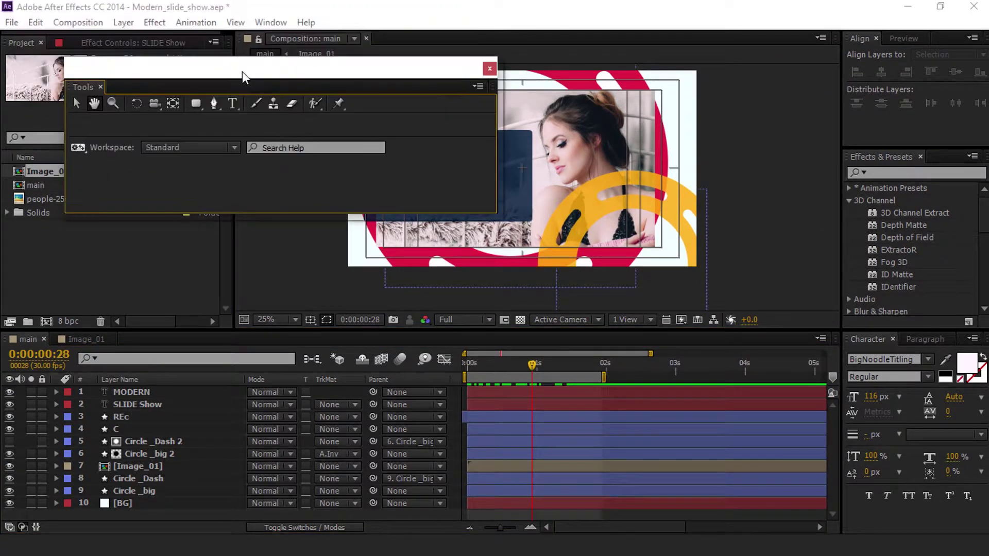
{"action": "left_click_drag", "start_coordinate": [86, 92], "coordinate": [73, 34]}
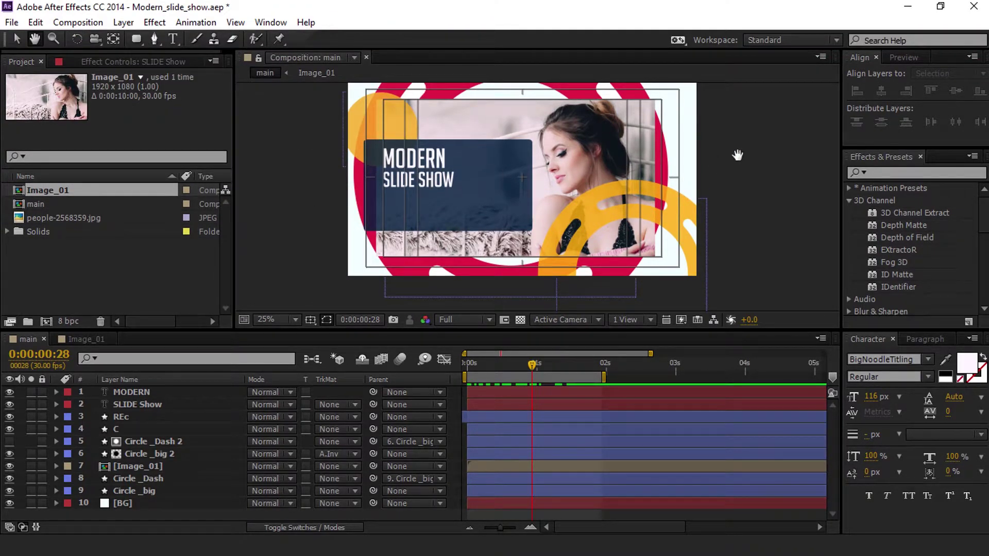
Reveal the Position properties of the MODERN, SLIDE Show and REc layers.
{"action": "key", "text": "v"}
{"action": "left_click", "coordinate": [146, 405]}
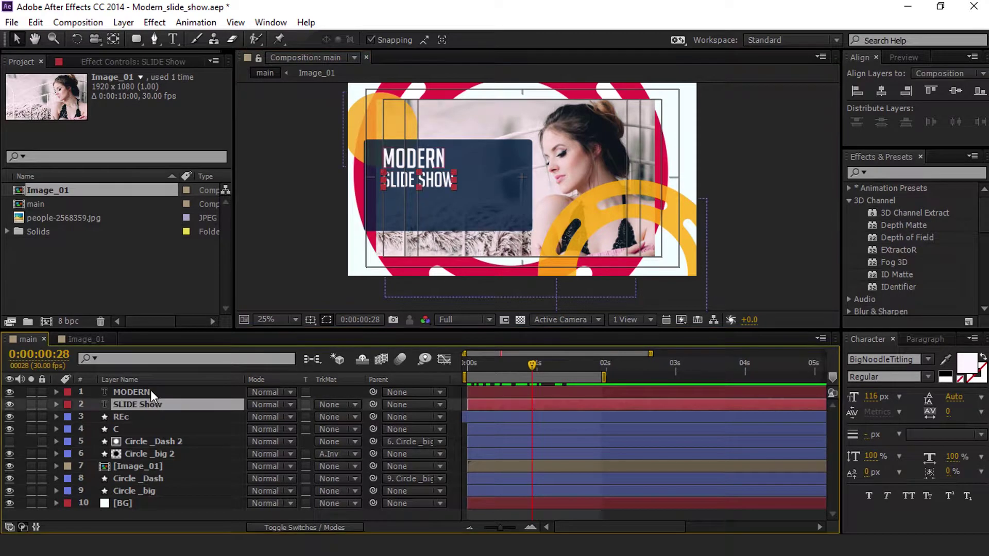
{"action": "left_click", "coordinate": [150, 392], "text": "shift"}
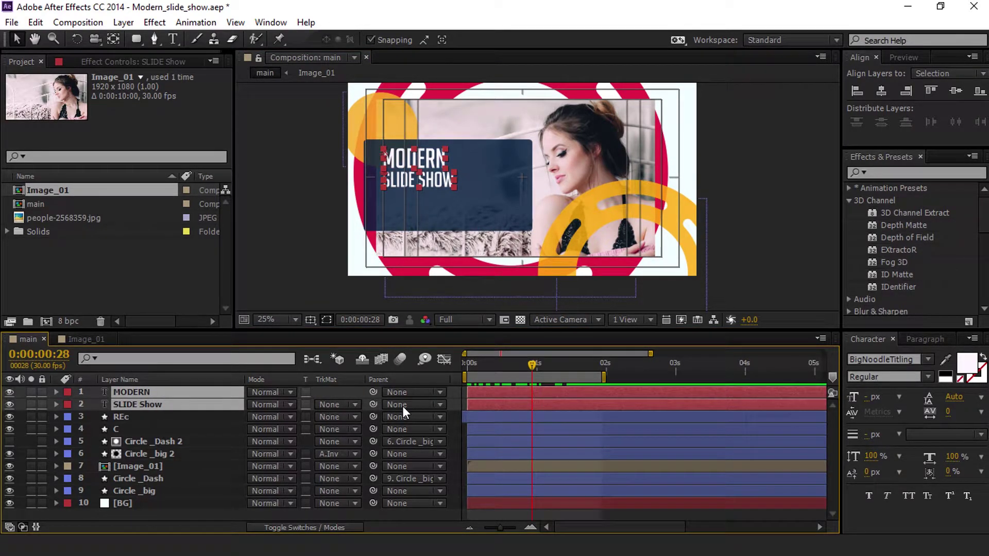
{"action": "left_click", "coordinate": [158, 422], "text": "shift"}
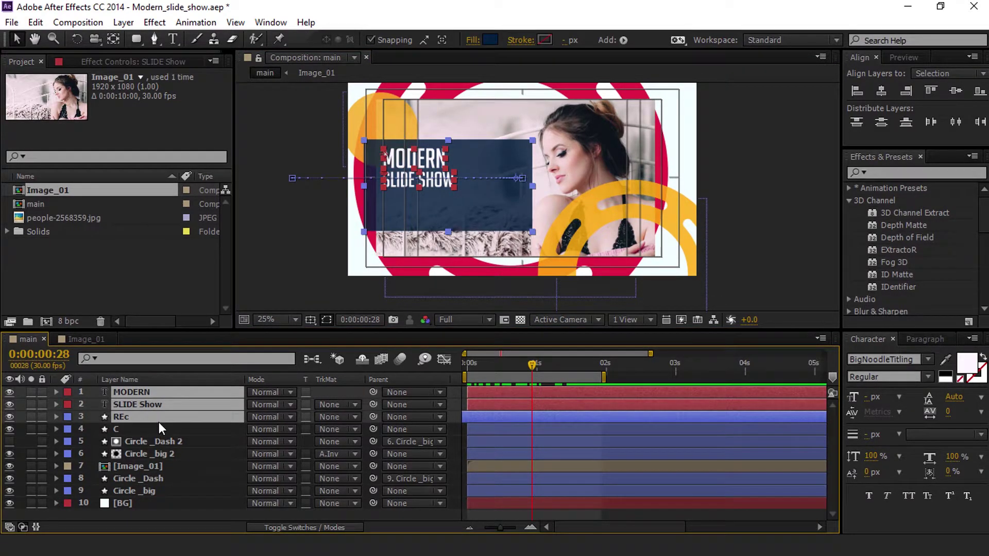
{"action": "key", "text": "p"}
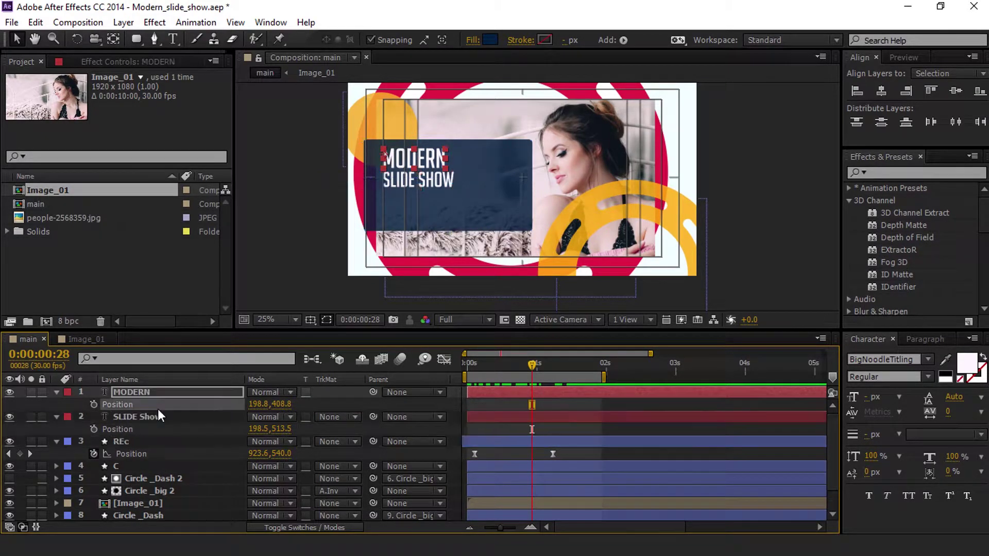
Add Position keyframes to MODERN and SLIDE Show at 0:00:01:12, and move the current time back to 0:00:00:07.
{"action": "left_click", "coordinate": [144, 427]}
{"action": "left_click", "coordinate": [147, 420]}
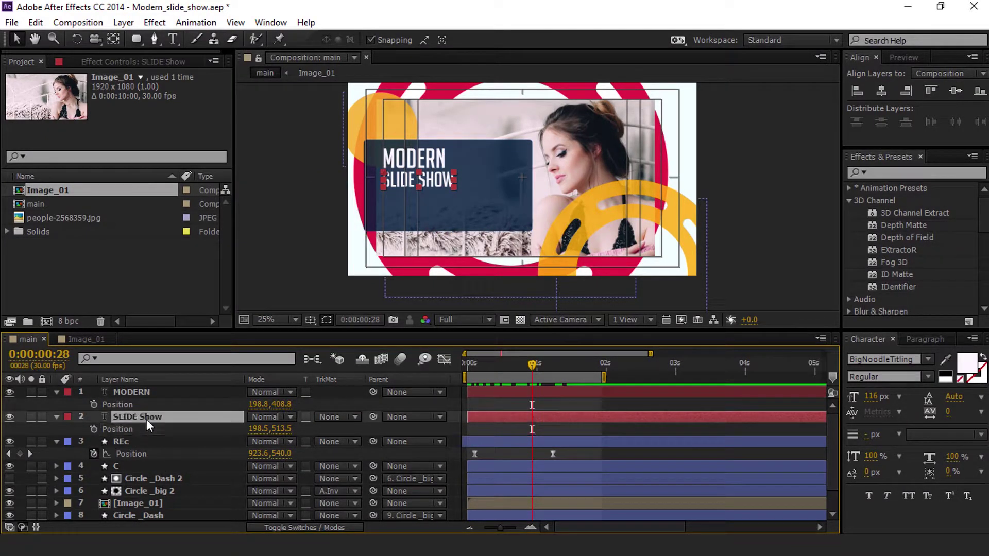
{"action": "left_click", "coordinate": [156, 391], "text": "shift"}
{"action": "left_click_drag", "start_coordinate": [532, 367], "coordinate": [563, 370]}
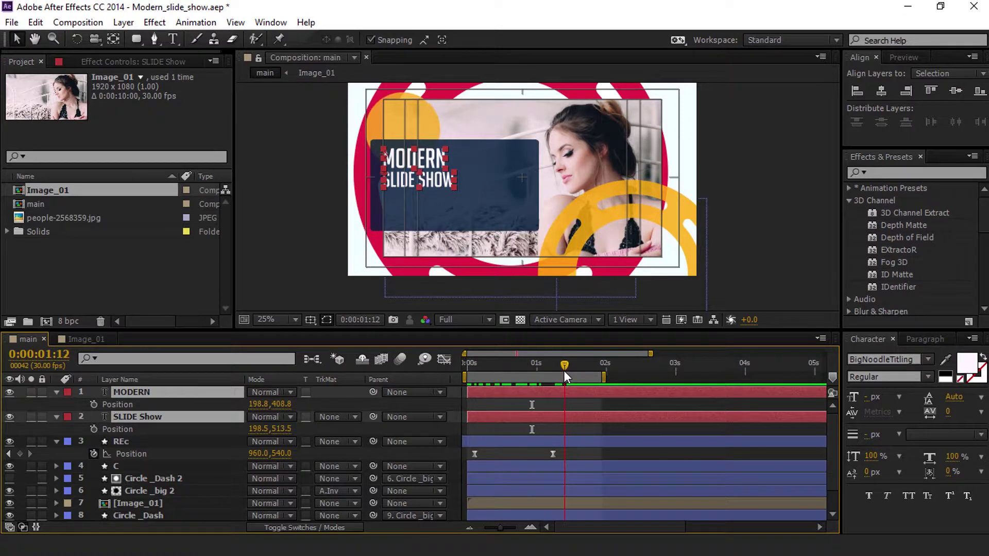
{"action": "left_click", "coordinate": [94, 404]}
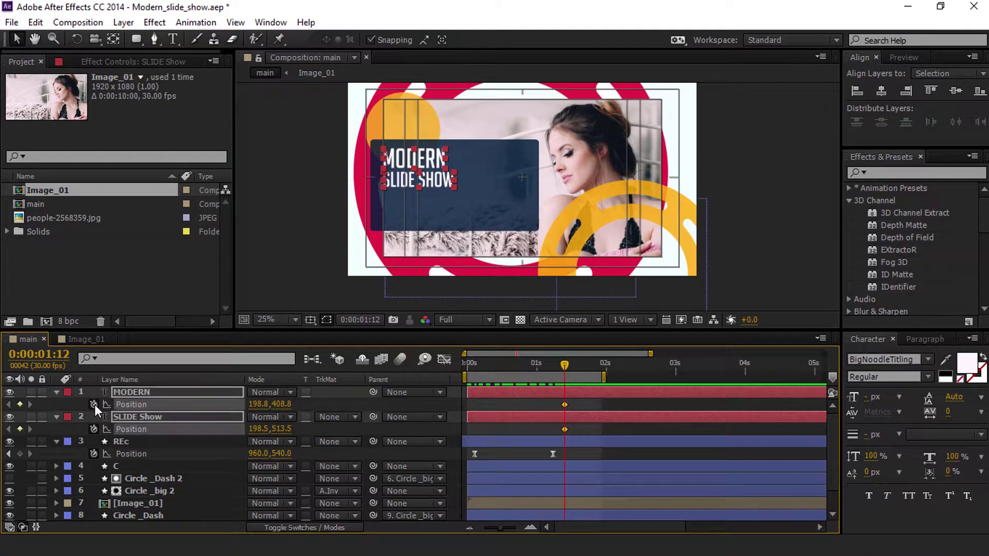
{"action": "left_click_drag", "start_coordinate": [515, 370], "coordinate": [480, 373]}
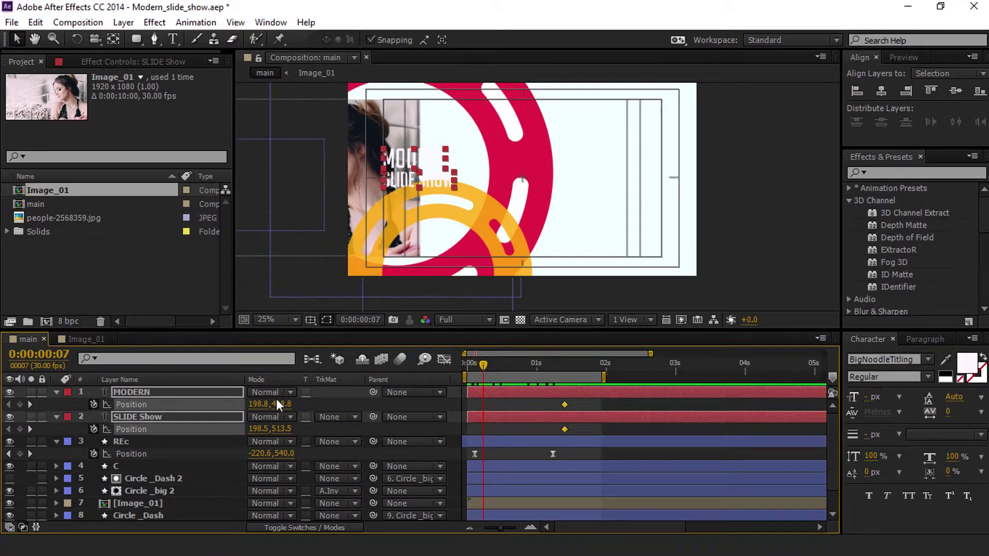
{"action": "left_click_drag", "start_coordinate": [284, 429], "coordinate": [200, 435]}
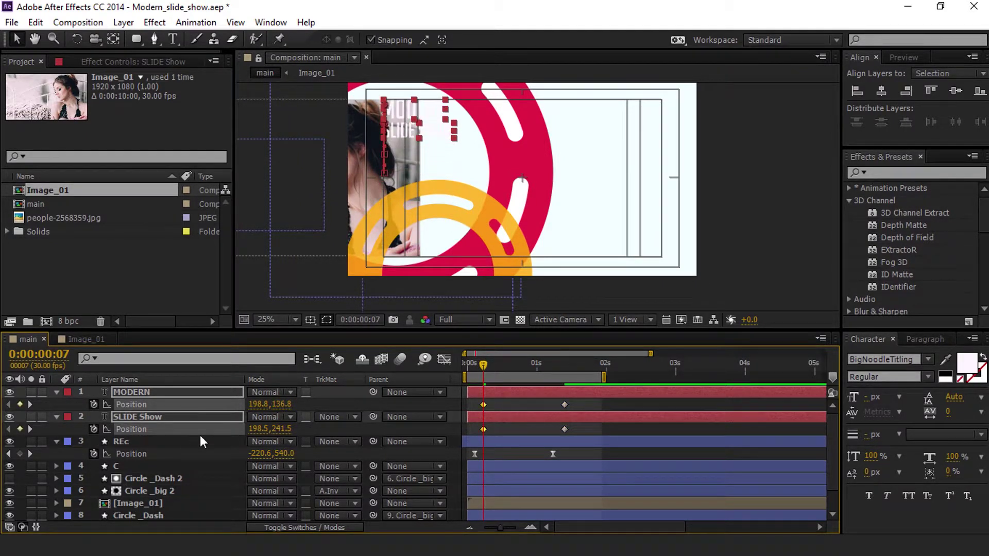
{"action": "key", "text": "ctrl+z"}
{"action": "key", "text": "ctrl+z"}
{"action": "key", "text": "ctrl+z"}
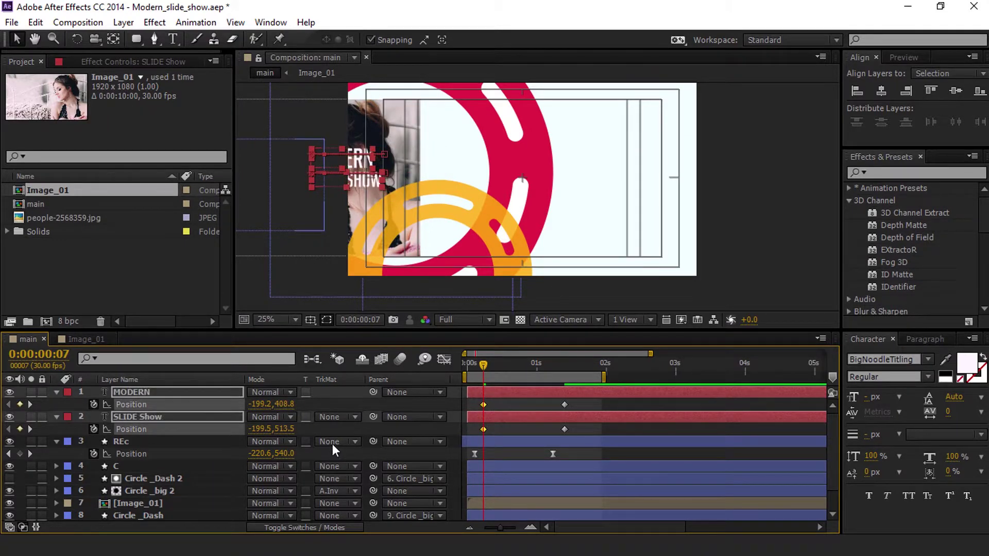
Shift MODERN and SLIDE Show left outside the frame to X about -437 and apply Easy Ease to all their Position keyframes.
{"action": "left_click_drag", "start_coordinate": [260, 428], "coordinate": [106, 446]}
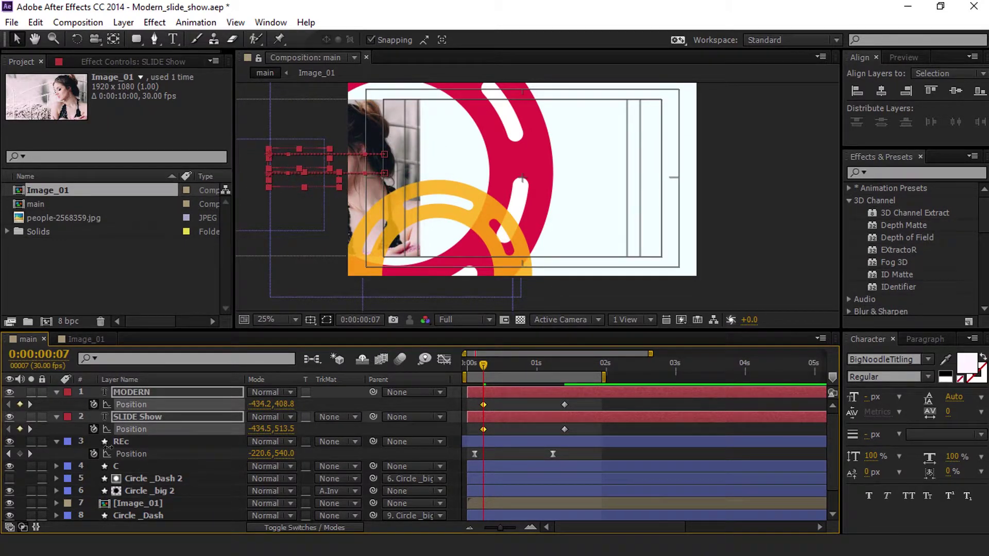
{"action": "left_click_drag", "start_coordinate": [583, 405], "coordinate": [480, 430]}
{"action": "right_click", "coordinate": [480, 428]}
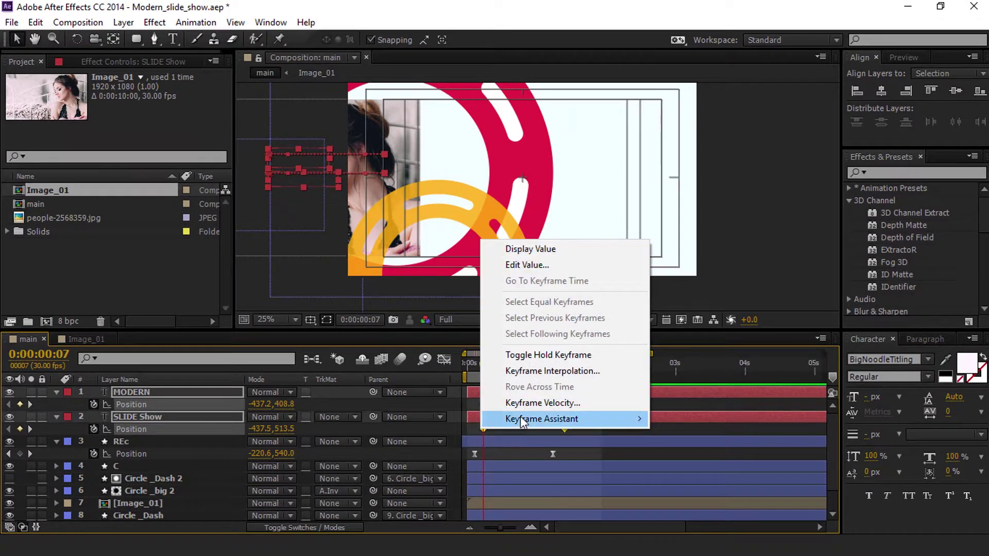
{"action": "mouse_move", "coordinate": [566, 418]}
{"action": "left_click", "coordinate": [693, 339]}
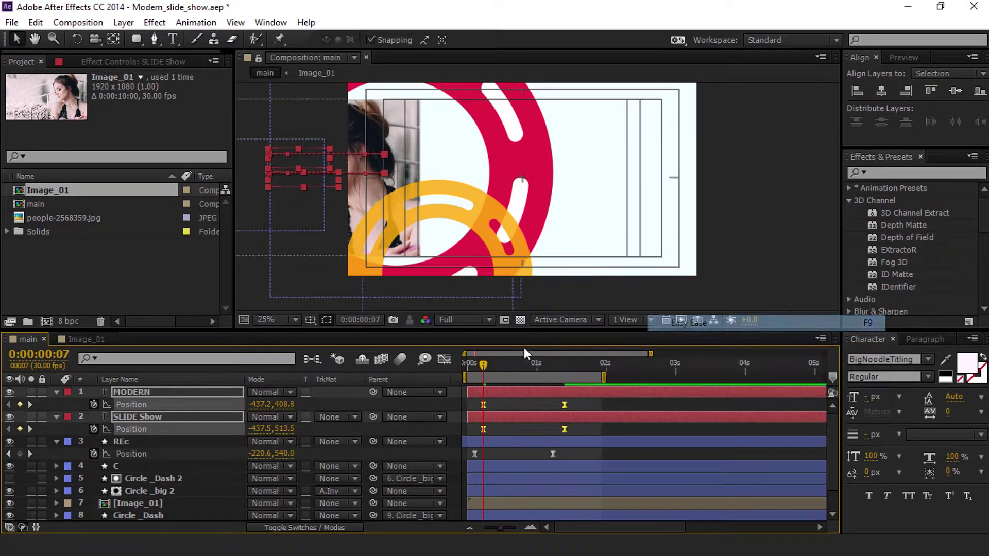
Reshape the speed graph of both text layers' Position keyframes for a softer slowdown at the end, and preview the animation.
{"action": "left_click", "coordinate": [444, 359]}
{"action": "left_click_drag", "start_coordinate": [600, 409], "coordinate": [431, 433]}
{"action": "left_click", "coordinate": [625, 431]}
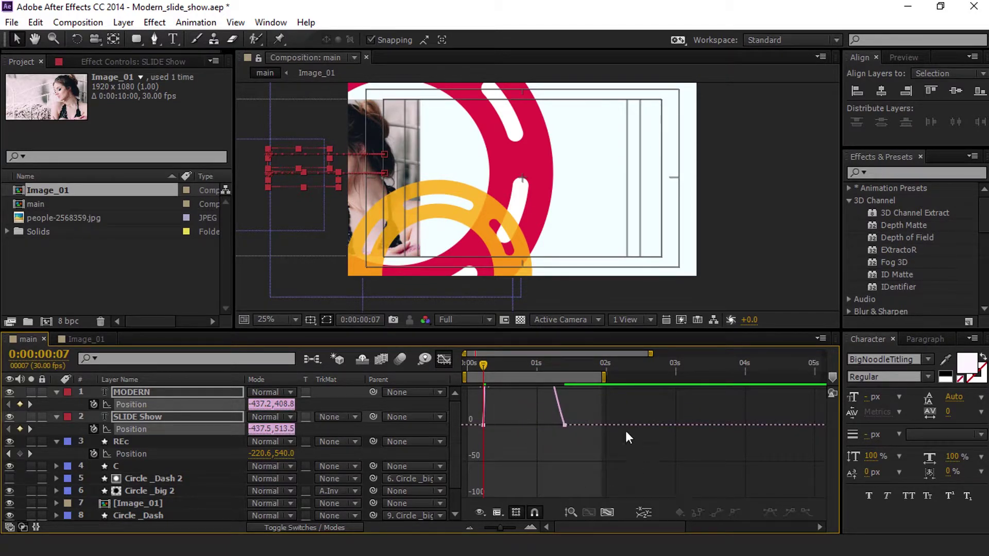
{"action": "left_click_drag", "start_coordinate": [589, 416], "coordinate": [555, 456]}
{"action": "left_click", "coordinate": [444, 359]}
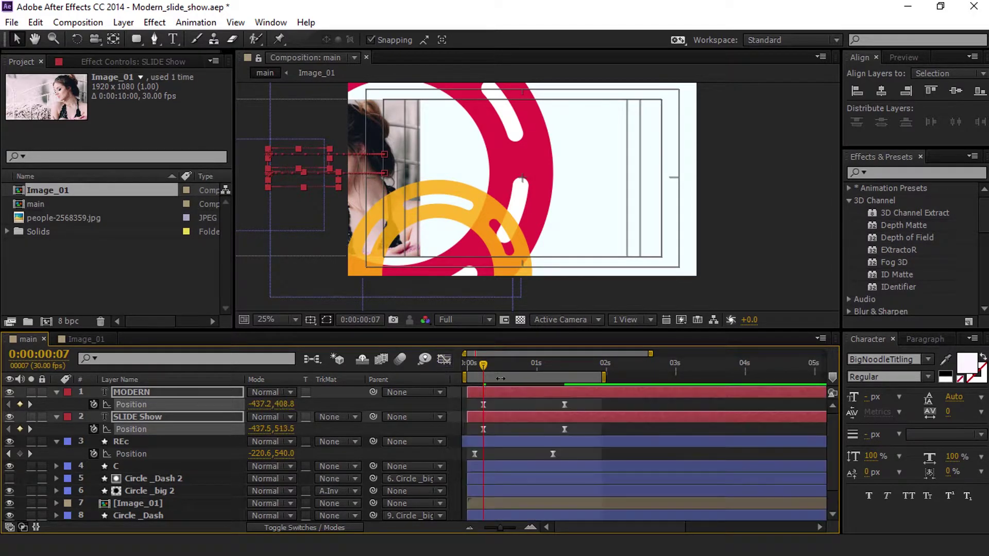
{"action": "left_click_drag", "start_coordinate": [482, 367], "coordinate": [458, 375]}
{"action": "key", "text": "space"}
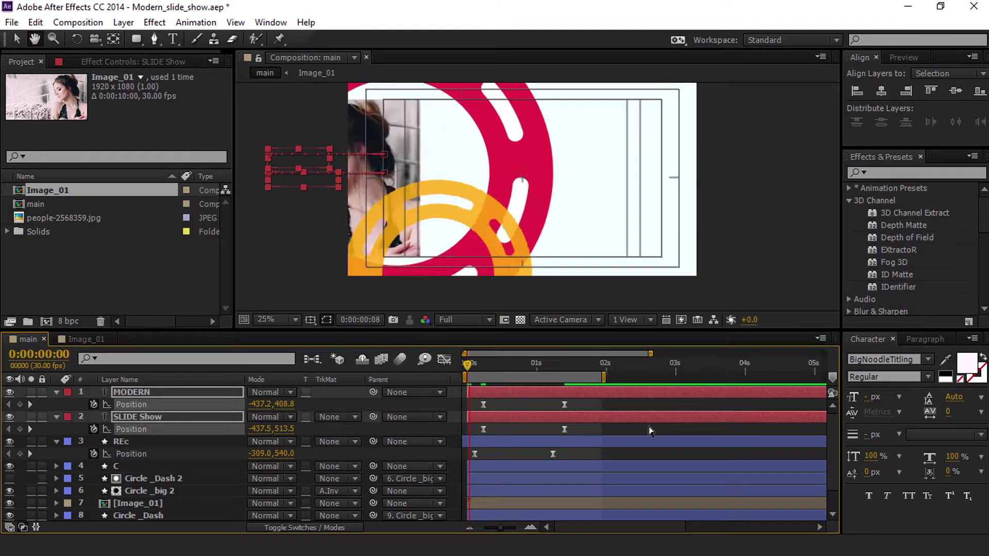
{"action": "key", "text": "space"}
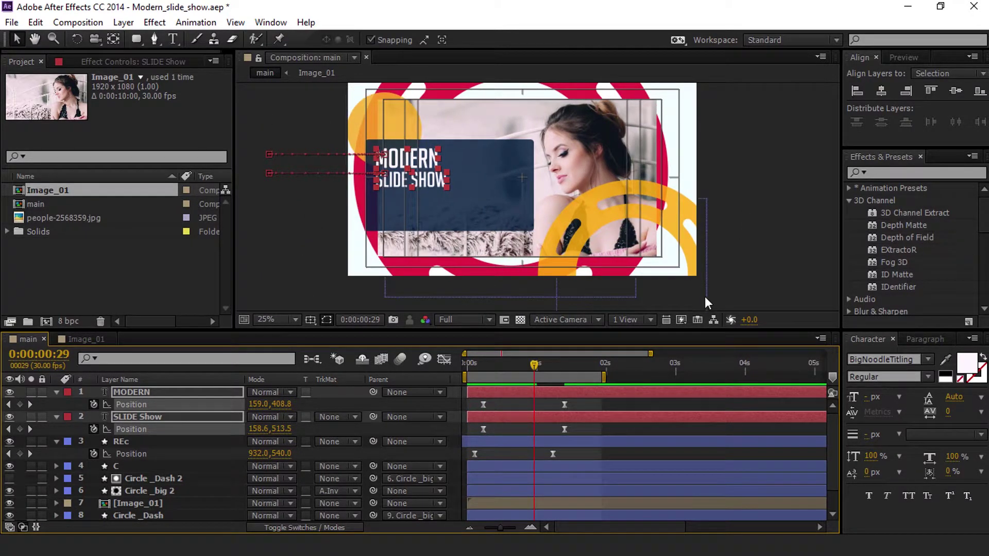
Move the final Position keyframes of MODERN and SLIDE Show a few frames earlier, close to REc's end keyframe, and replay the animation.
{"action": "left_click_drag", "start_coordinate": [552, 363], "coordinate": [561, 433]}
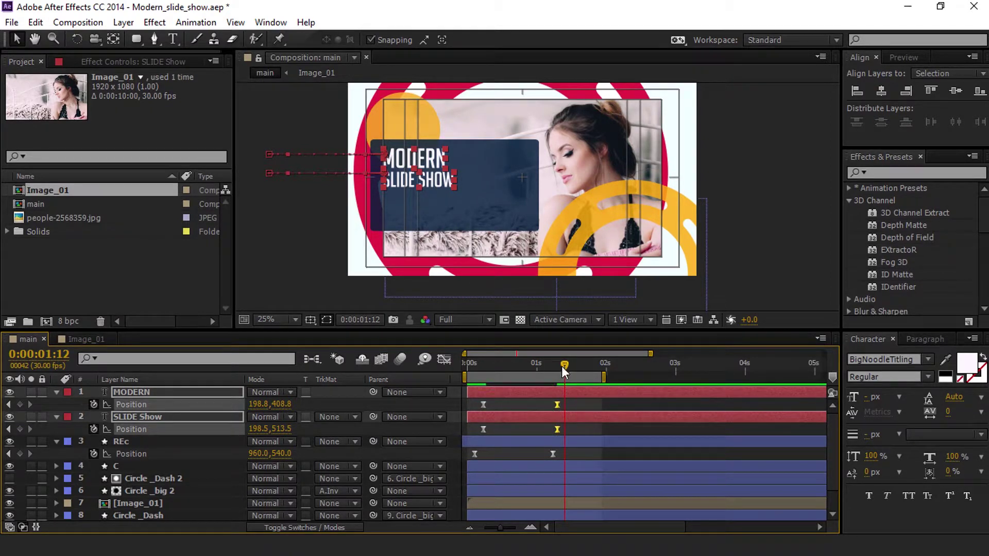
{"action": "left_click_drag", "start_coordinate": [562, 367], "coordinate": [469, 369]}
{"action": "key", "text": "space"}
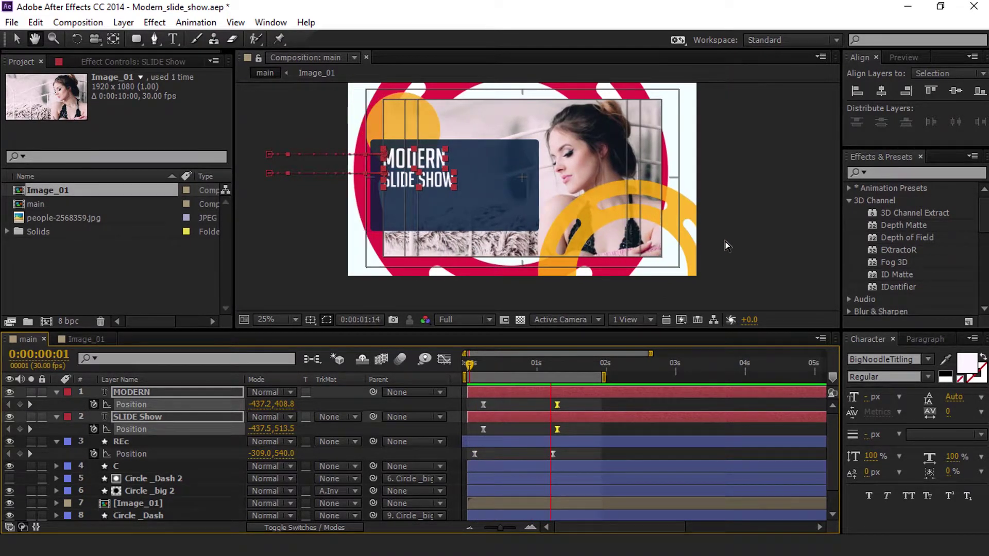
{"action": "key", "text": "space"}
{"action": "key", "text": "space"}
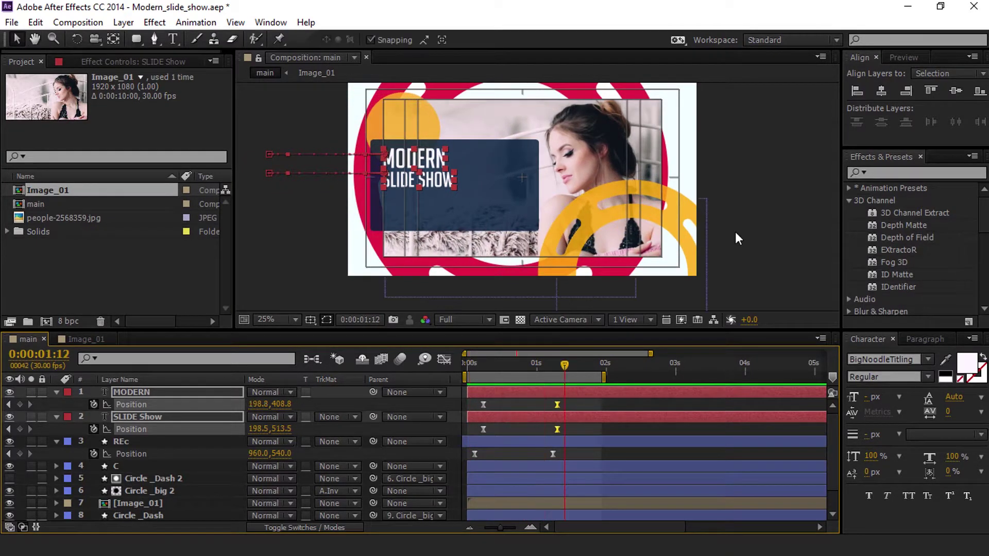
{"action": "left_click", "coordinate": [753, 214]}
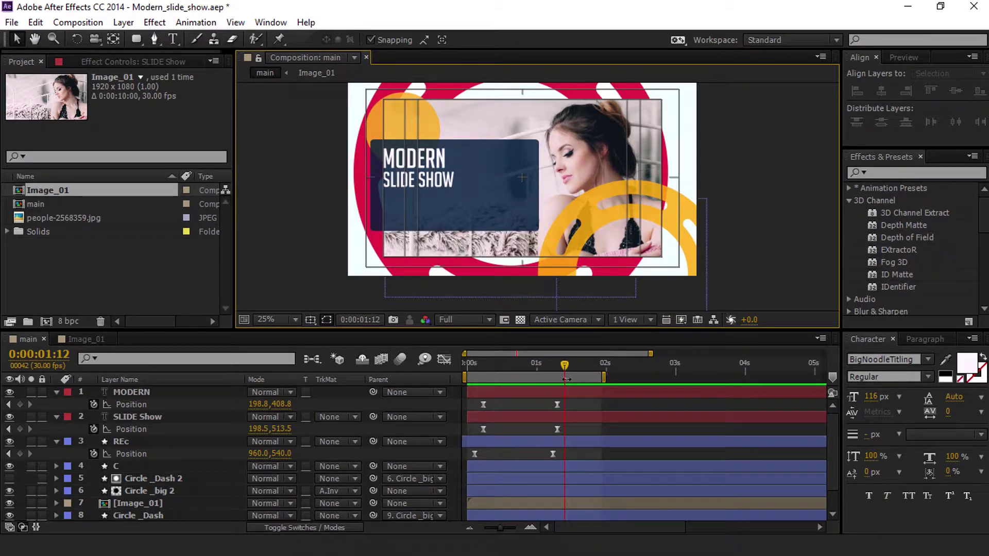
{"action": "left_click_drag", "start_coordinate": [563, 368], "coordinate": [444, 342]}
{"action": "key", "text": "space"}
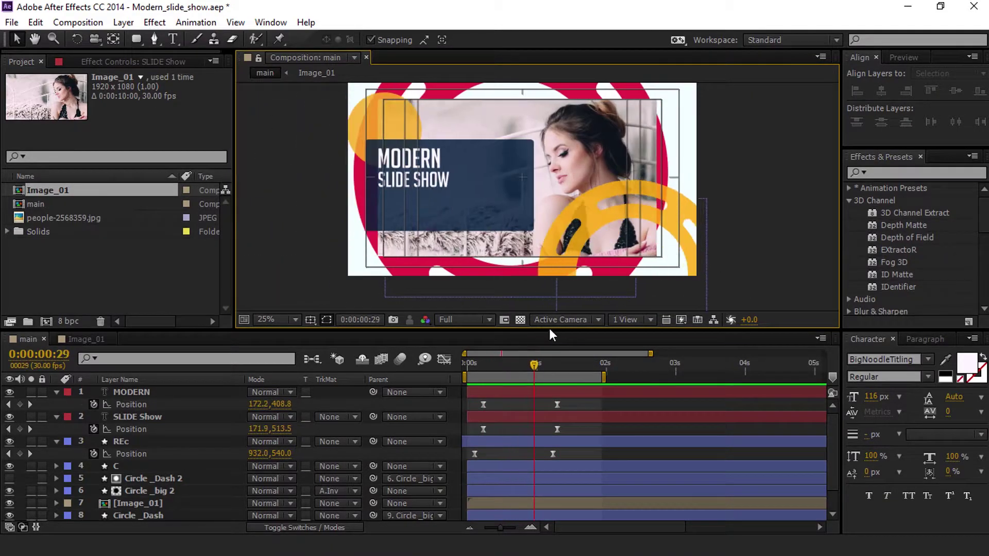
{"action": "left_click", "coordinate": [859, 78]}
{"action": "left_click", "coordinate": [759, 153]}
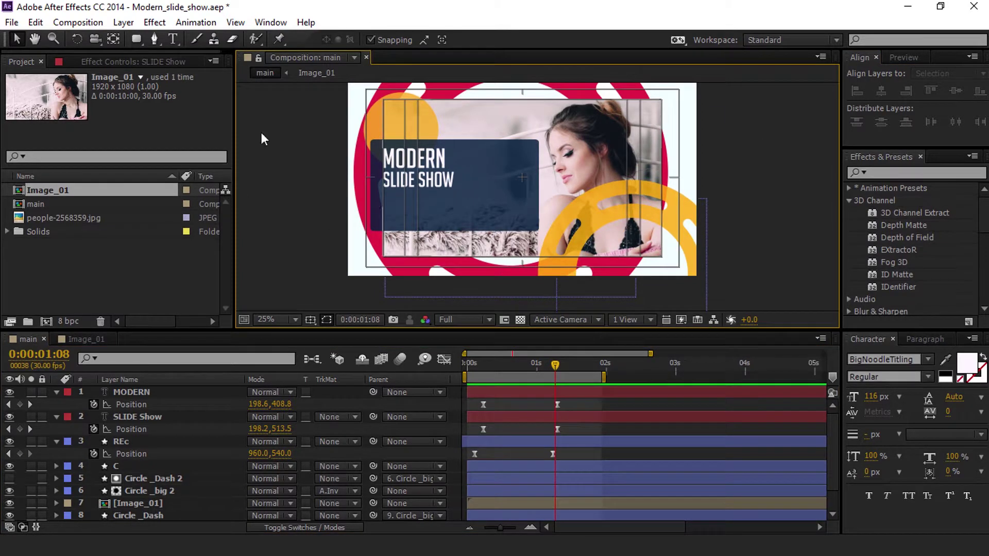
Start a new text layer below SLIDE SHOW on the navy rectangle and set its font to Lato.
{"action": "left_click", "coordinate": [176, 40]}
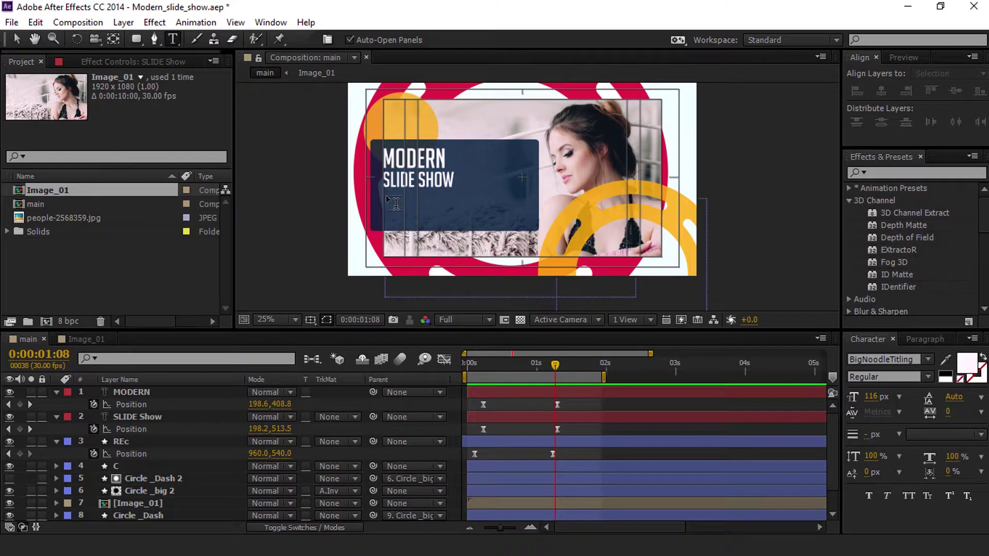
{"action": "left_click", "coordinate": [395, 201]}
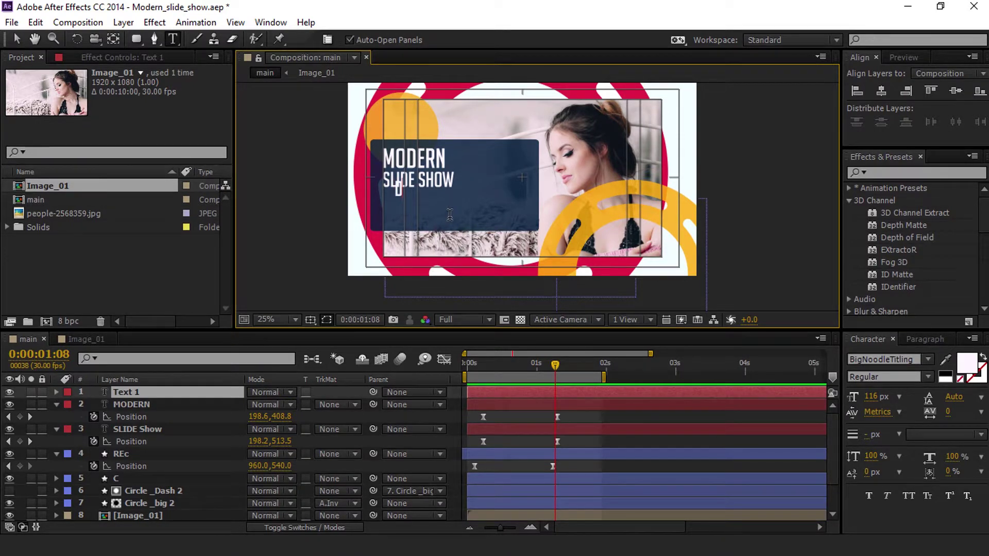
{"action": "key", "text": "BackSpace"}
{"action": "key", "text": "BackSpace"}
{"action": "key", "text": "BackSpace"}
{"action": "left_click", "coordinate": [868, 359]}
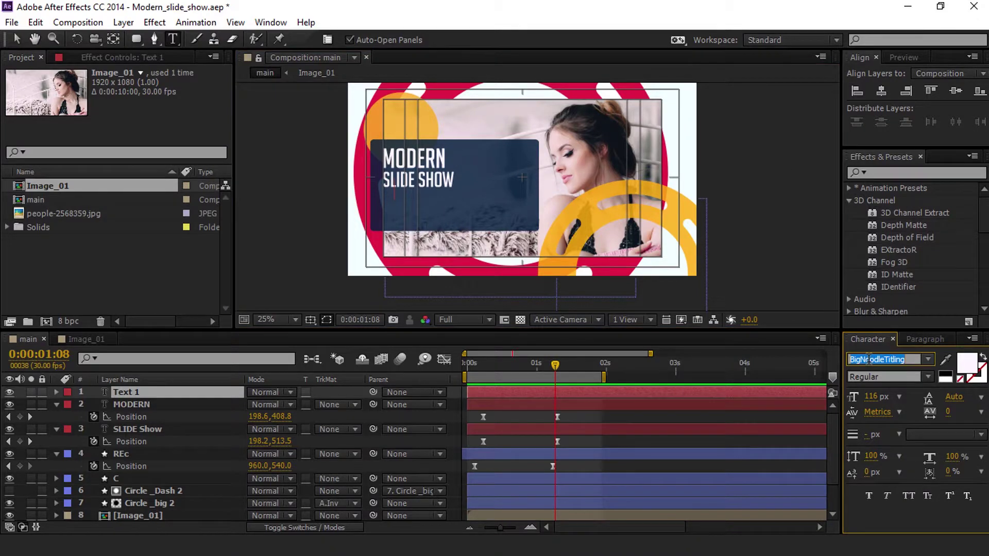
{"action": "type", "text": "Lato"}
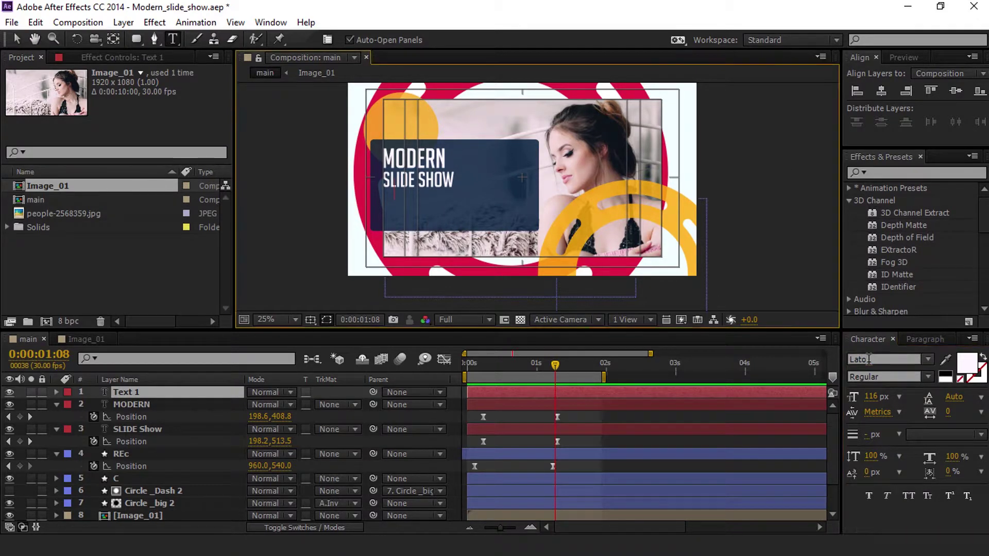
{"action": "key", "text": "Return"}
Enter "detail text here ,written .and many more" as the content of the new text layer.
{"action": "type", "text": "deta"}
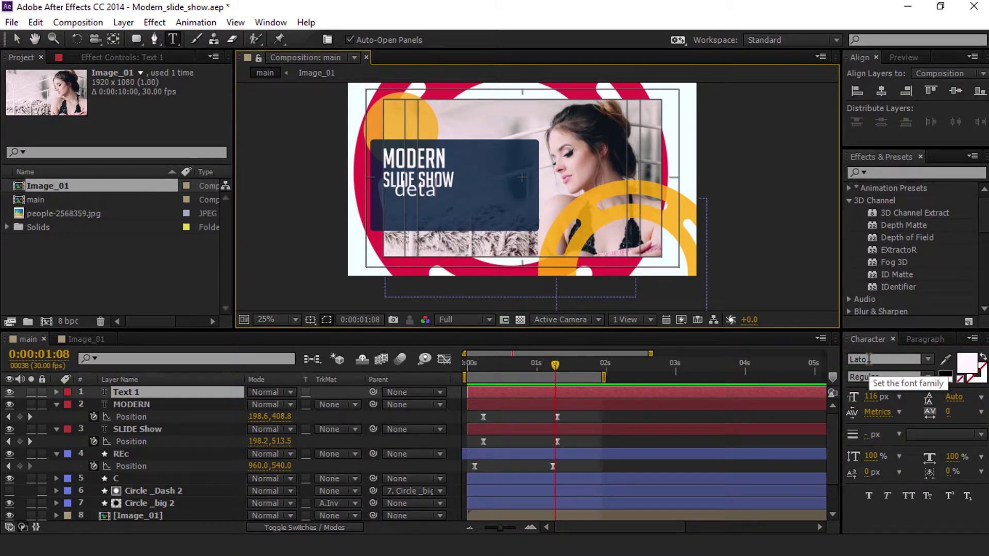
{"action": "type", "text": "iltex"}
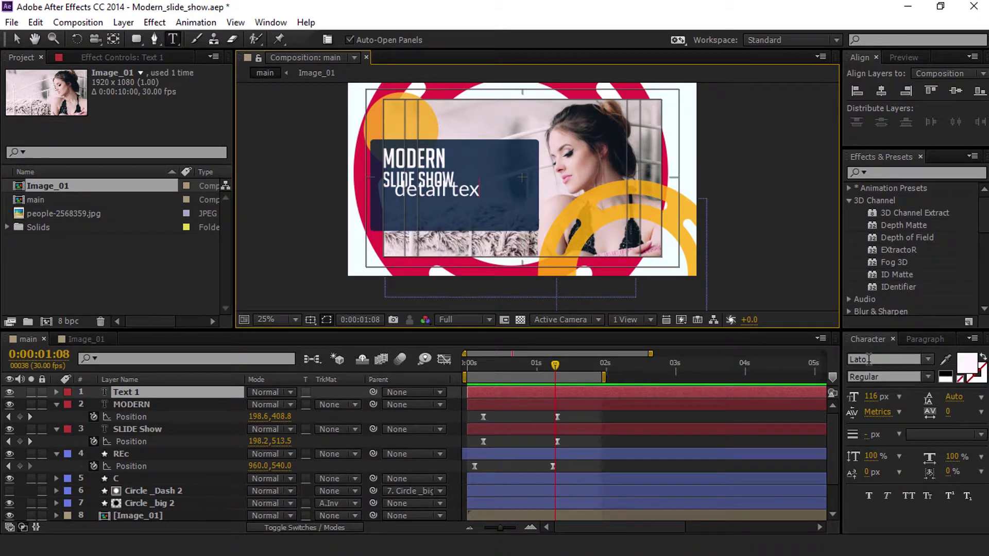
{"action": "type", "text": "t here written"}
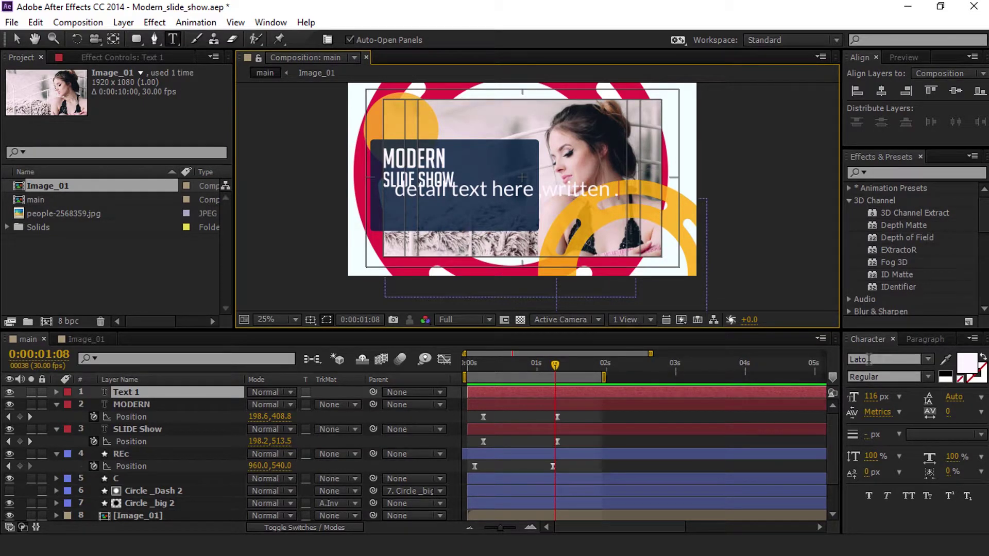
{"action": "type", "text": " .sh"}
{"action": "key", "text": "BackSpace"}
{"action": "key", "text": "BackSpace"}
{"action": "type", "text": "a"}
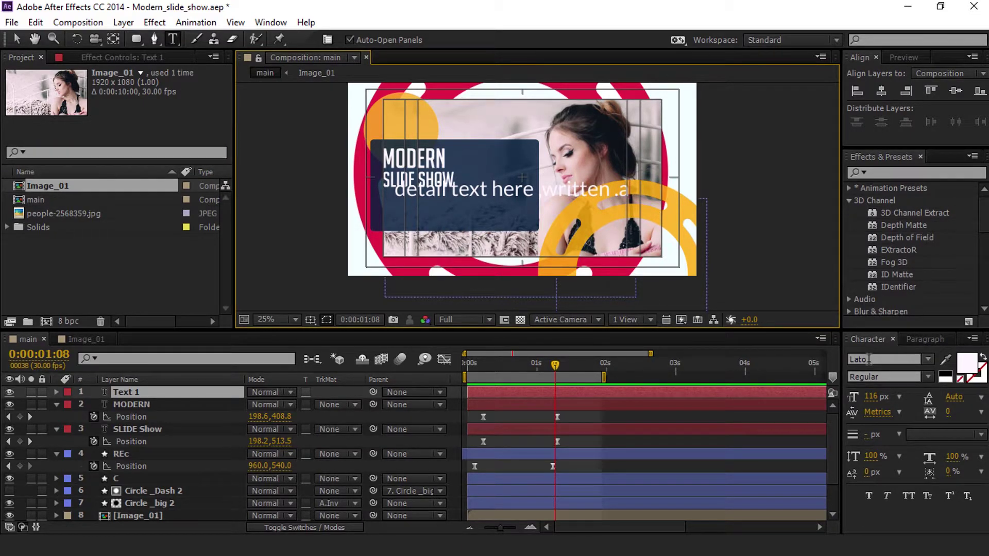
{"action": "type", "text": "nd more"}
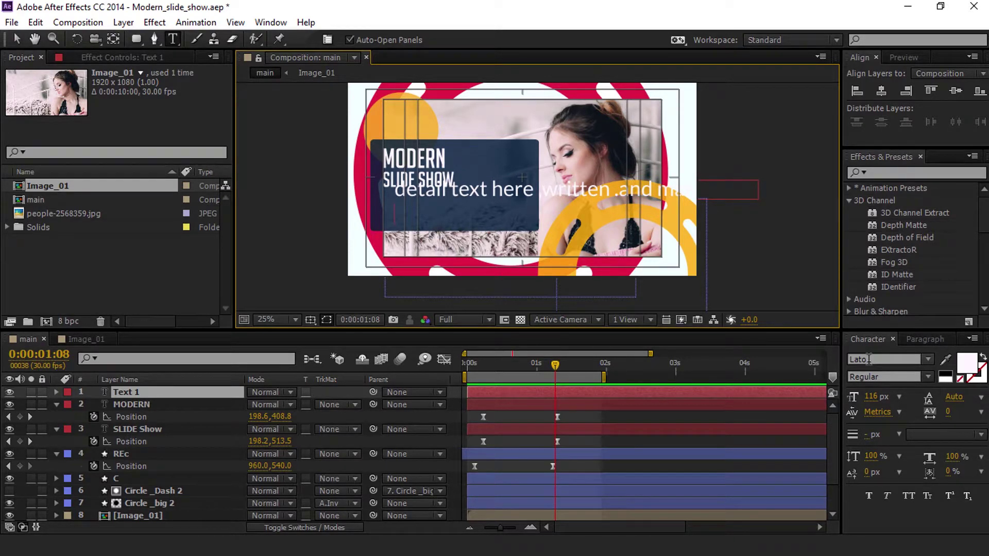
{"action": "left_click", "coordinate": [14, 39]}
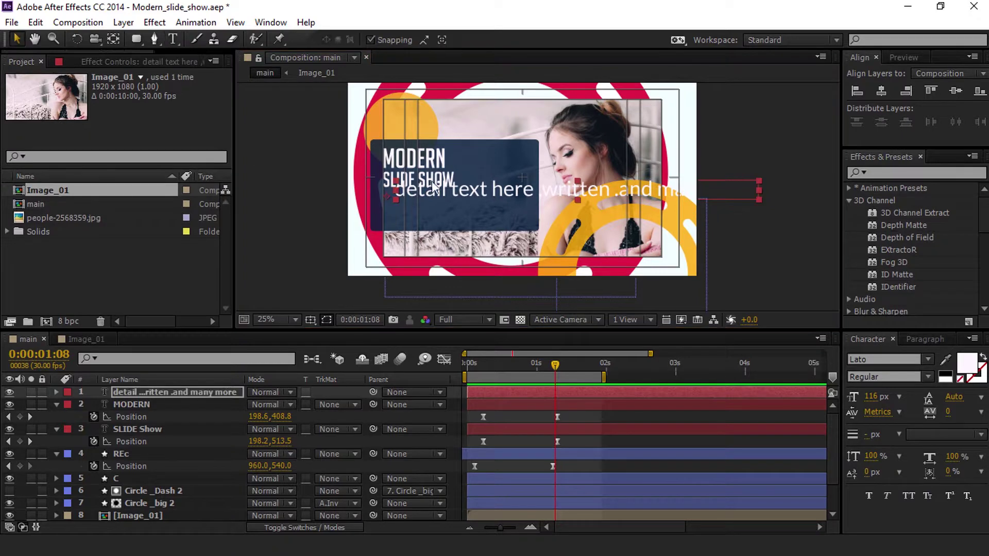
Set the detail text size to 36 px and place it just beneath SLIDE SHOW, aligned with the title's left edge.
{"action": "left_click_drag", "start_coordinate": [496, 195], "coordinate": [481, 210]}
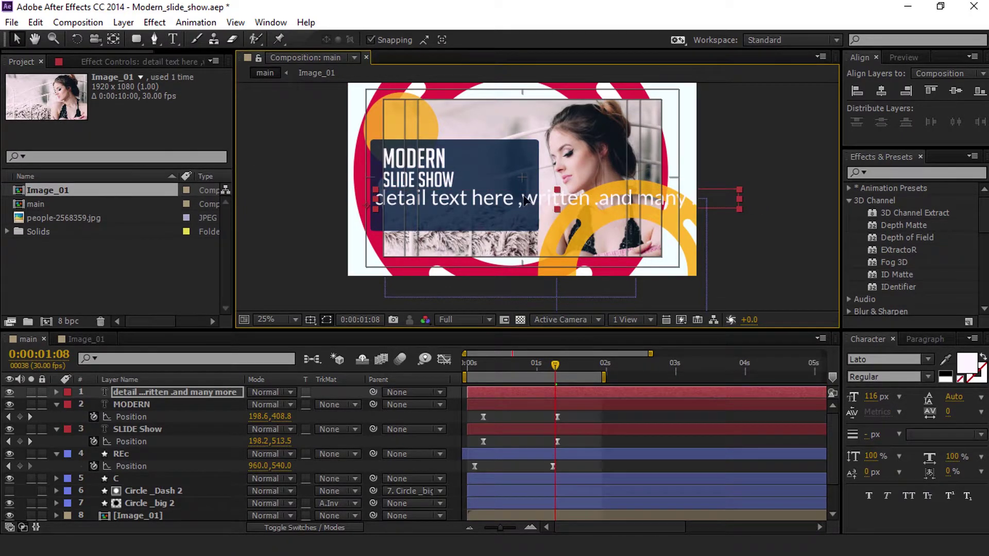
{"action": "left_click_drag", "start_coordinate": [525, 199], "coordinate": [545, 199]}
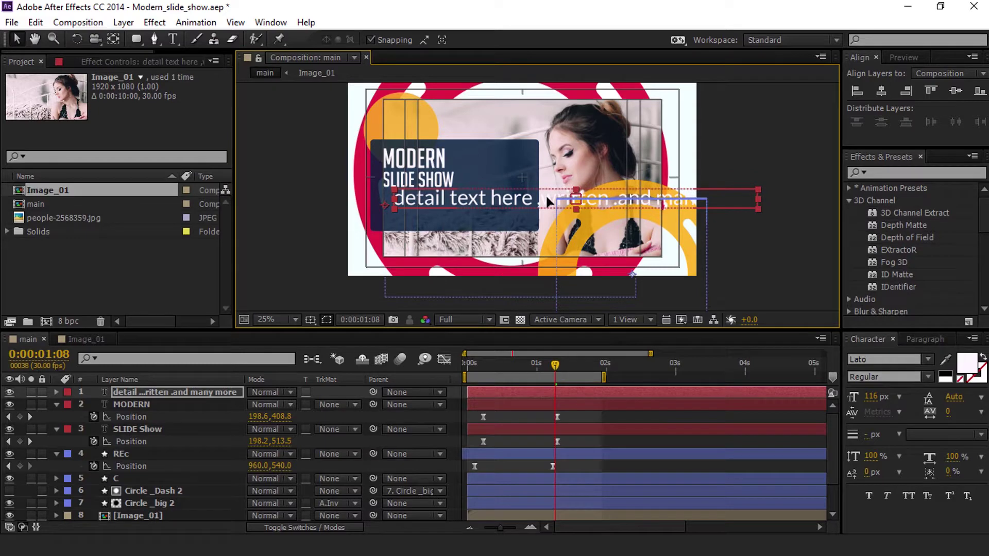
{"action": "left_click", "coordinate": [870, 396]}
{"action": "type", "text": "36"}
{"action": "key", "text": "Return"}
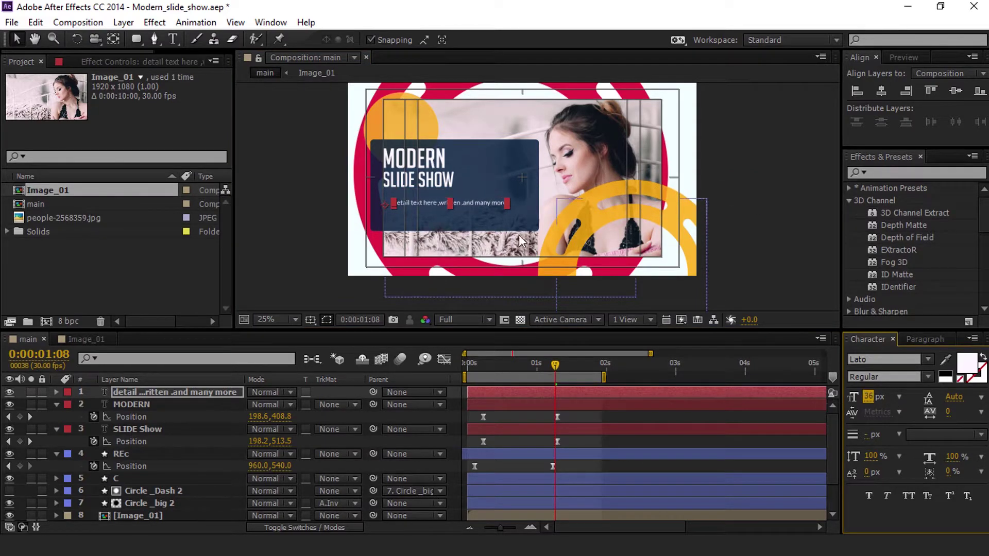
{"action": "key", "text": "period"}
{"action": "left_click_drag", "start_coordinate": [430, 207], "coordinate": [420, 182]}
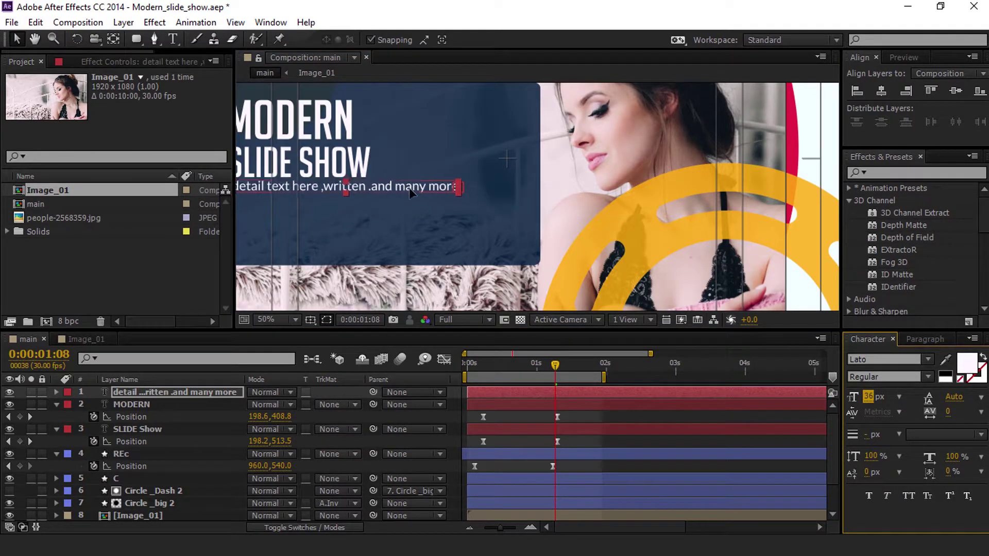
{"action": "key", "text": "comma"}
{"action": "left_click", "coordinate": [283, 184]}
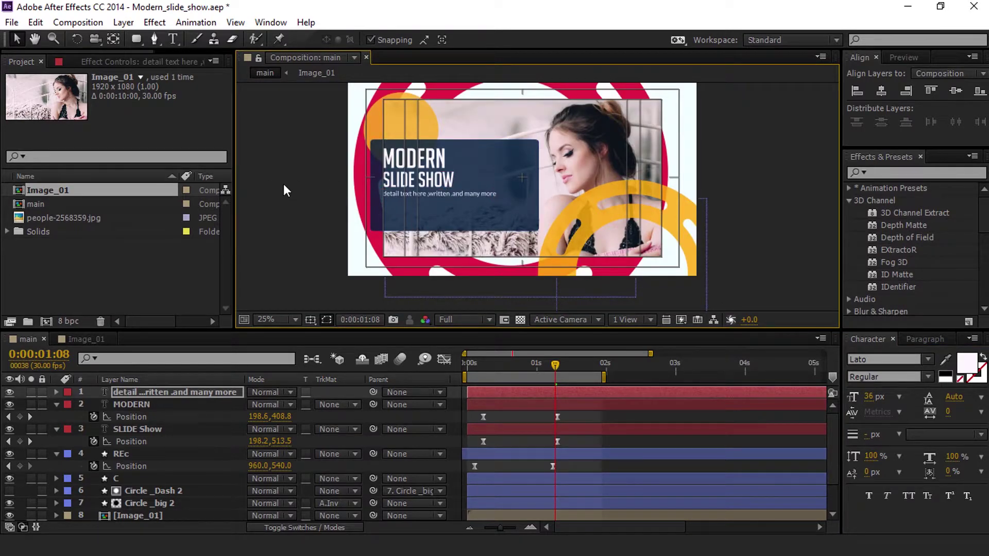
Break the detail text into two lines so that "many more" starts the second line.
{"action": "double_click", "coordinate": [447, 191]}
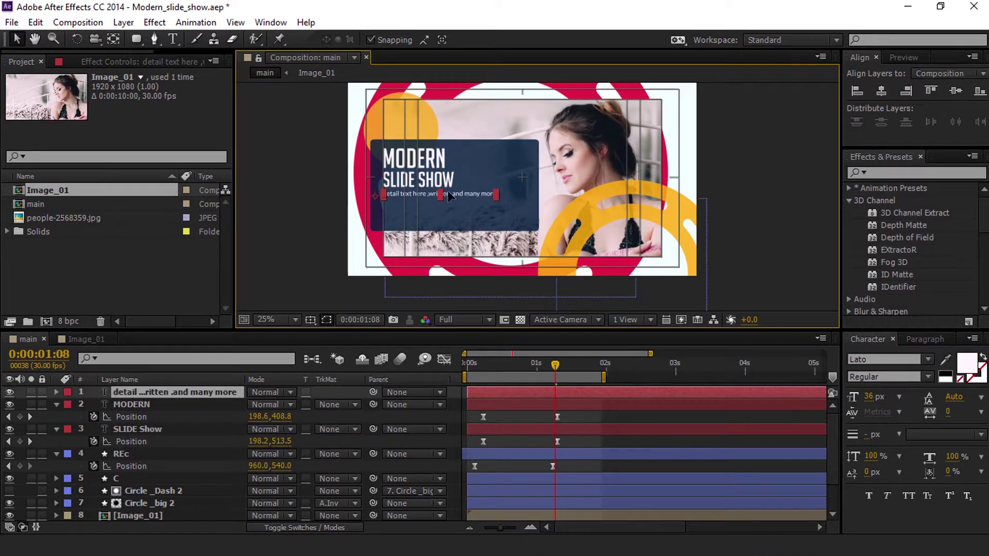
{"action": "left_click", "coordinate": [490, 194]}
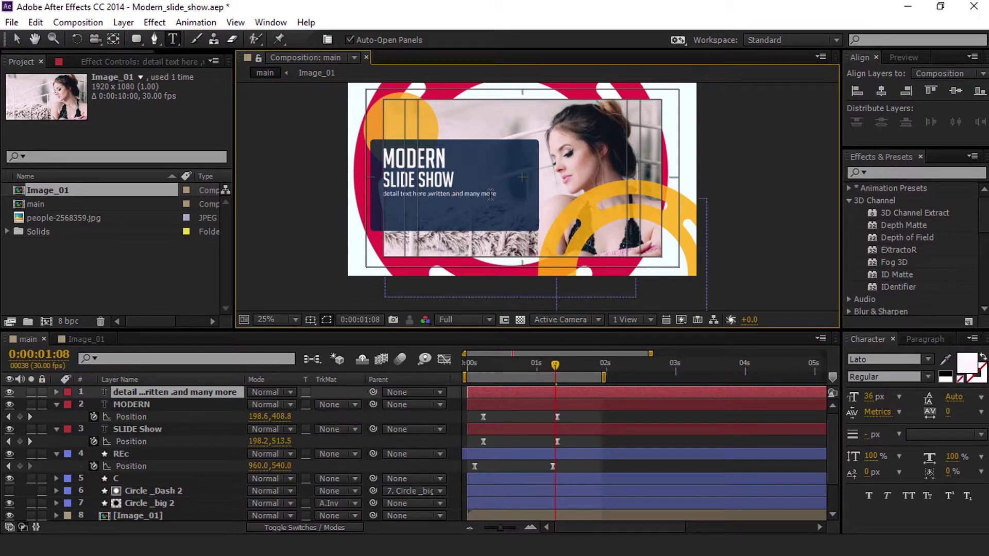
{"action": "key", "text": "Return"}
{"action": "left_click", "coordinate": [16, 38]}
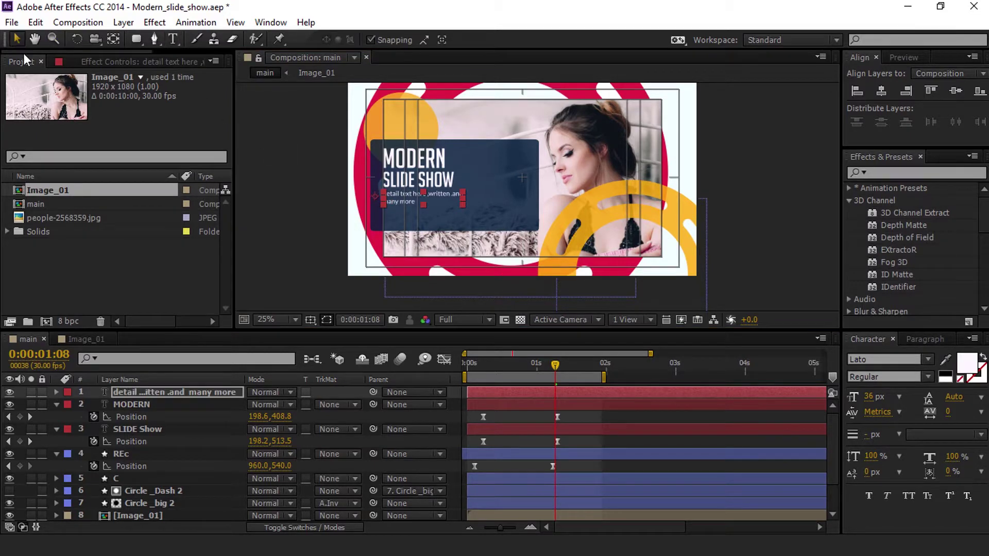
{"action": "left_click", "coordinate": [262, 134]}
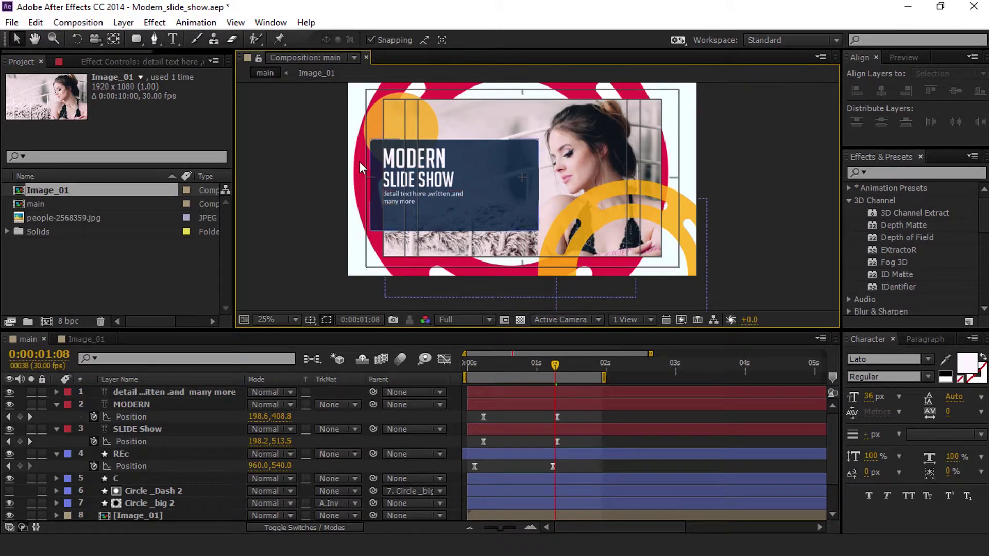
Append "jatamata hoite pare khuje nao .." to the second line of the detail text, and fit the composition in the viewer.
{"action": "scroll", "coordinate": [361, 161], "scroll_direction": "up", "scroll_amount": 2}
{"action": "left_click", "coordinate": [35, 39]}
{"action": "left_click_drag", "start_coordinate": [247, 172], "coordinate": [437, 165]}
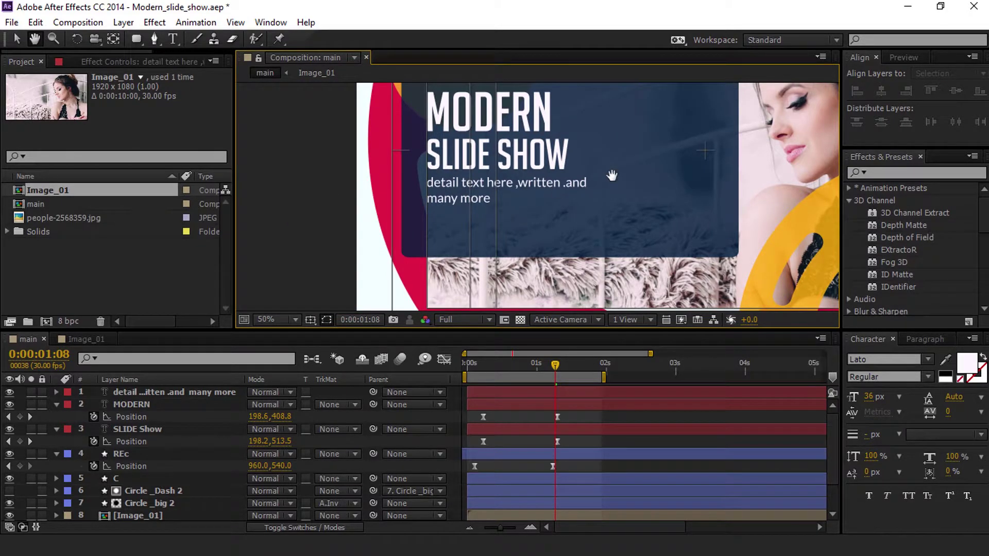
{"action": "left_click_drag", "start_coordinate": [612, 176], "coordinate": [477, 238]}
{"action": "scroll", "coordinate": [492, 206], "scroll_direction": "down", "scroll_amount": 2}
{"action": "scroll", "coordinate": [436, 195], "scroll_direction": "up", "scroll_amount": 2}
{"action": "left_click", "coordinate": [173, 39]}
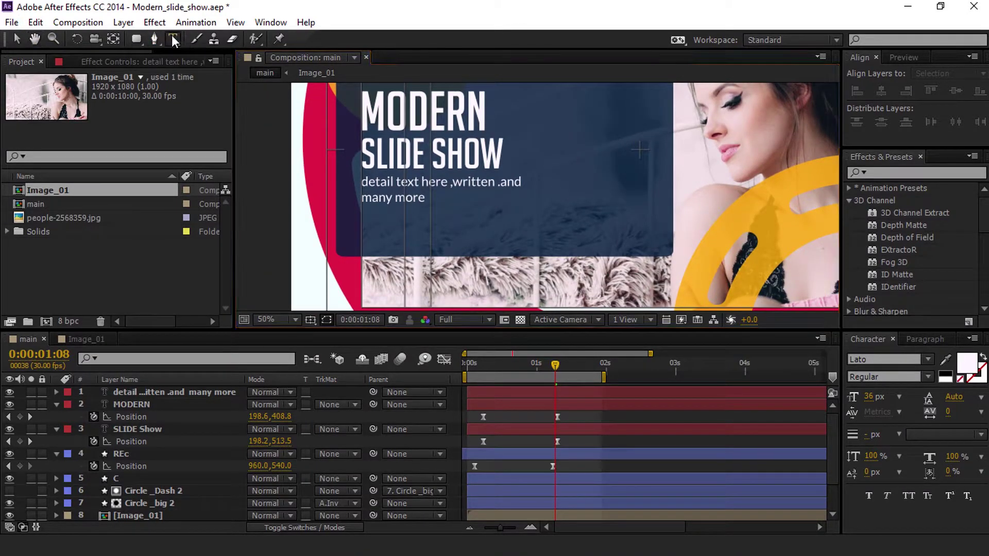
{"action": "left_click", "coordinate": [461, 206]}
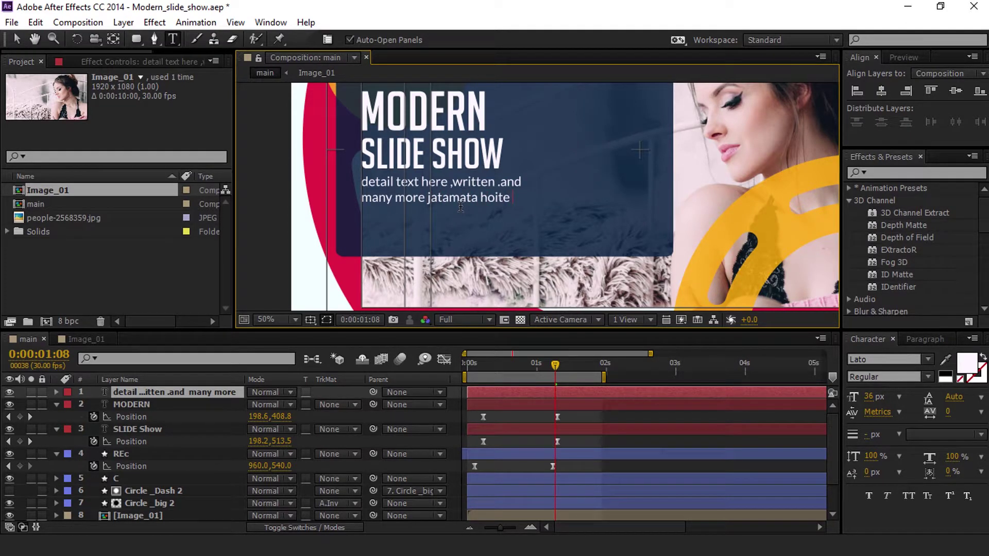
{"action": "type", "text": "jatamata hoite pare khuje nao .."}
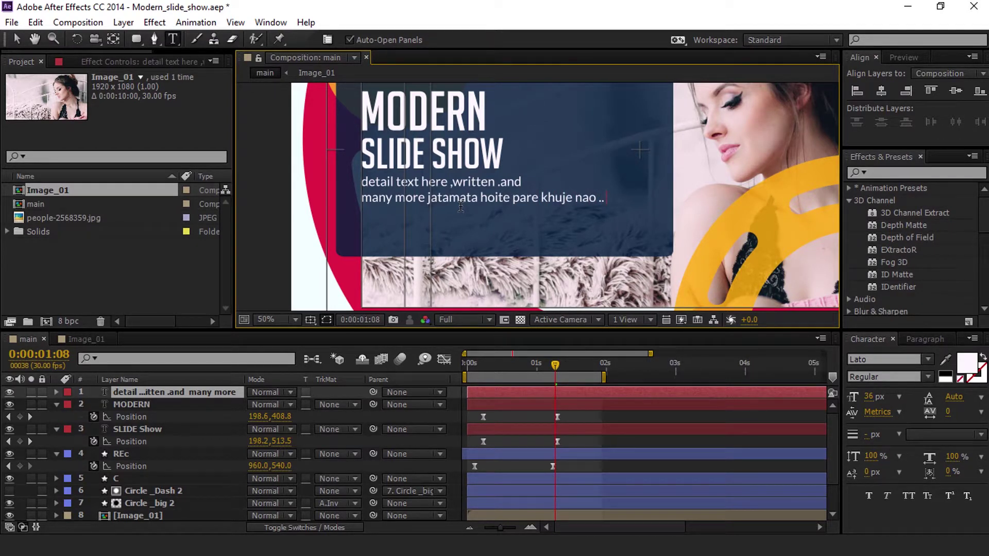
{"action": "left_click", "coordinate": [15, 38]}
{"action": "key", "text": "comma"}
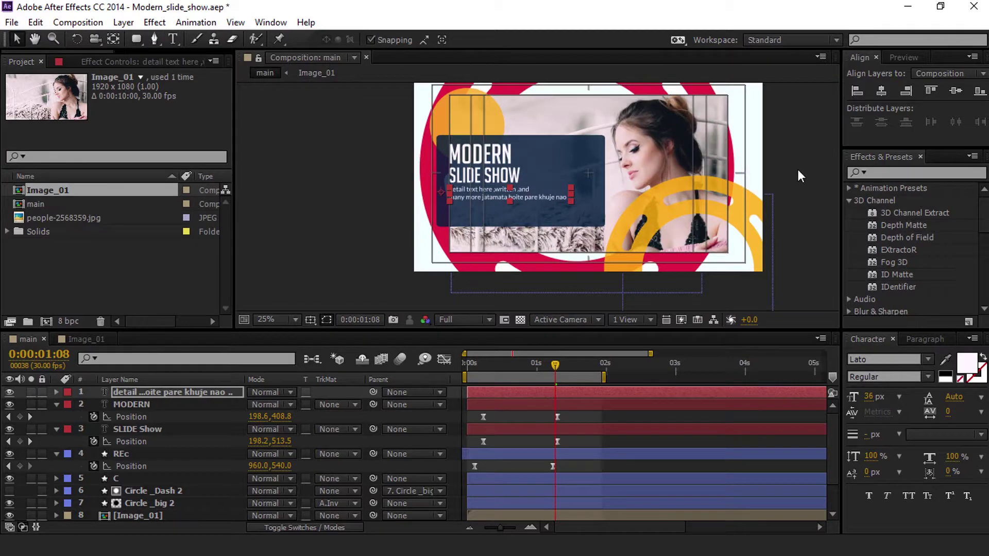
{"action": "left_click", "coordinate": [281, 319]}
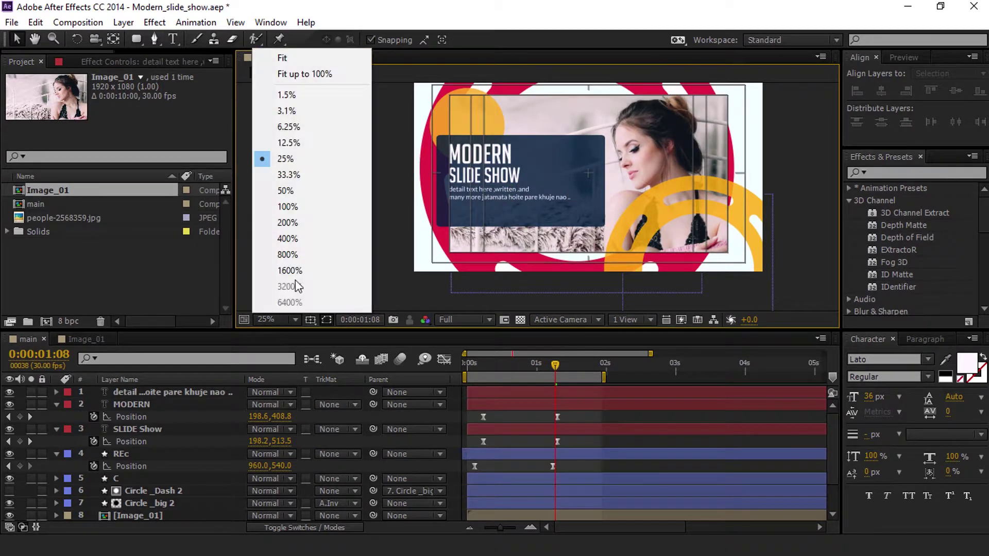
{"action": "left_click", "coordinate": [310, 70]}
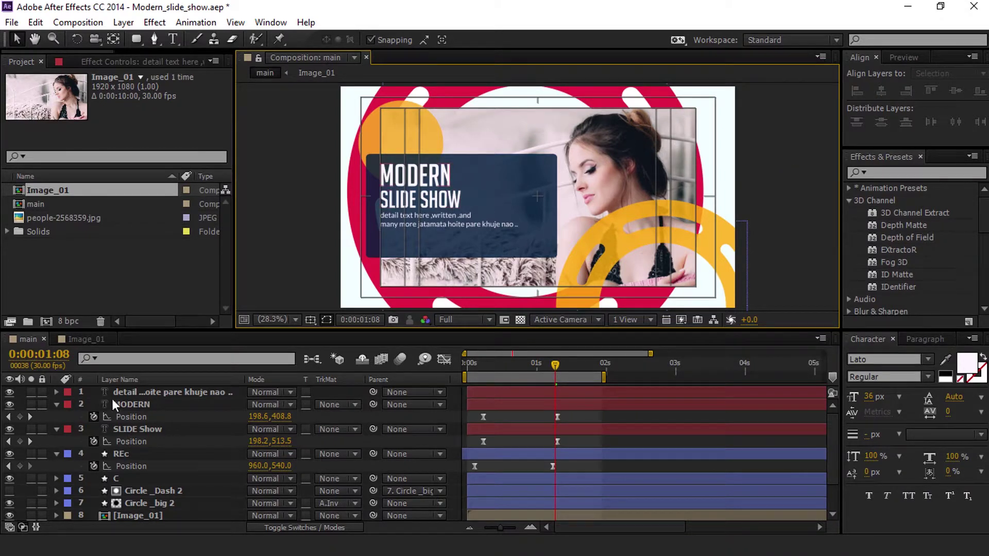
Try to copy MODERN's Position keyframes onto the detail text layer, and undo the paste.
{"action": "left_click_drag", "start_coordinate": [522, 362], "coordinate": [543, 363]}
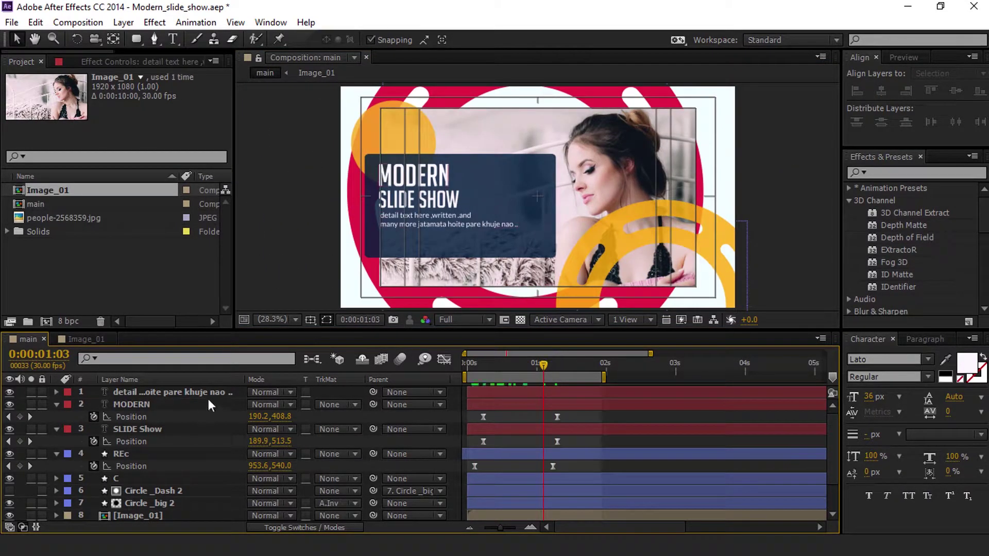
{"action": "left_click", "coordinate": [154, 416]}
{"action": "right_click", "coordinate": [141, 419]}
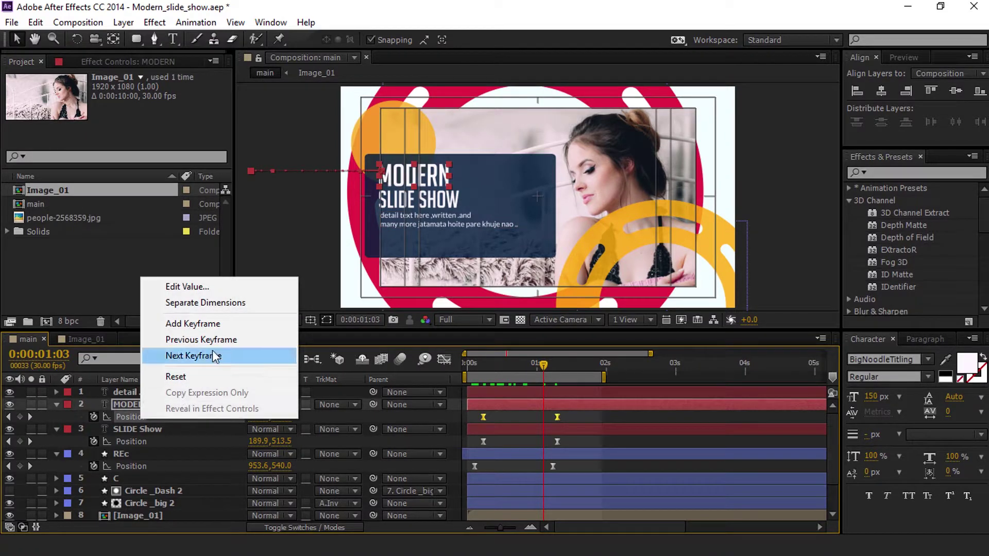
{"action": "left_click", "coordinate": [122, 418]}
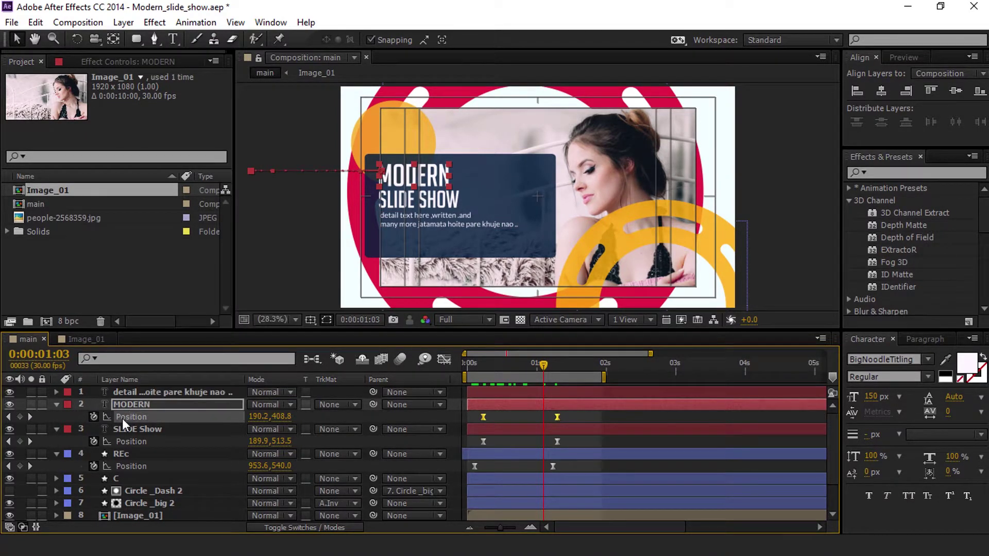
{"action": "left_click", "coordinate": [146, 390]}
{"action": "key", "text": "ctrl+v"}
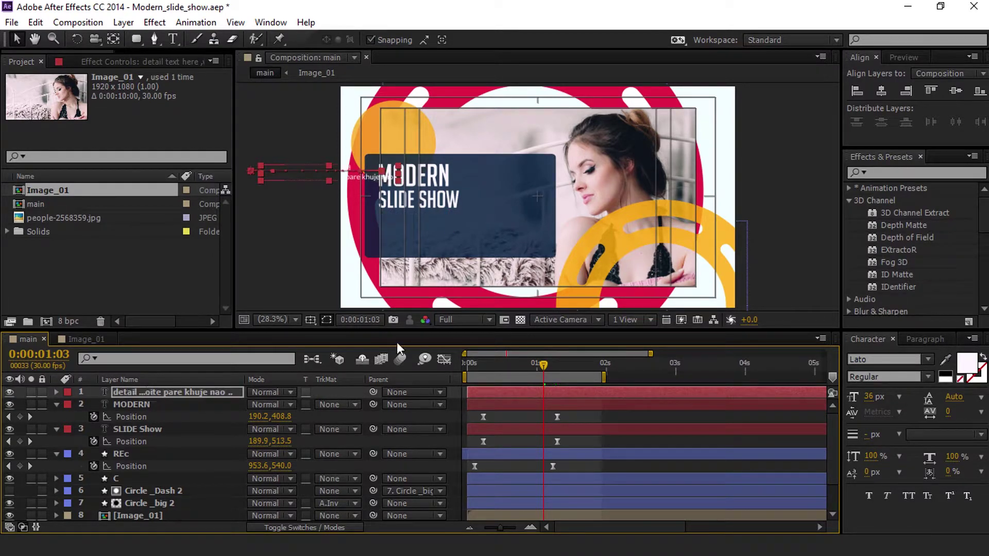
{"action": "key", "text": "ctrl+z"}
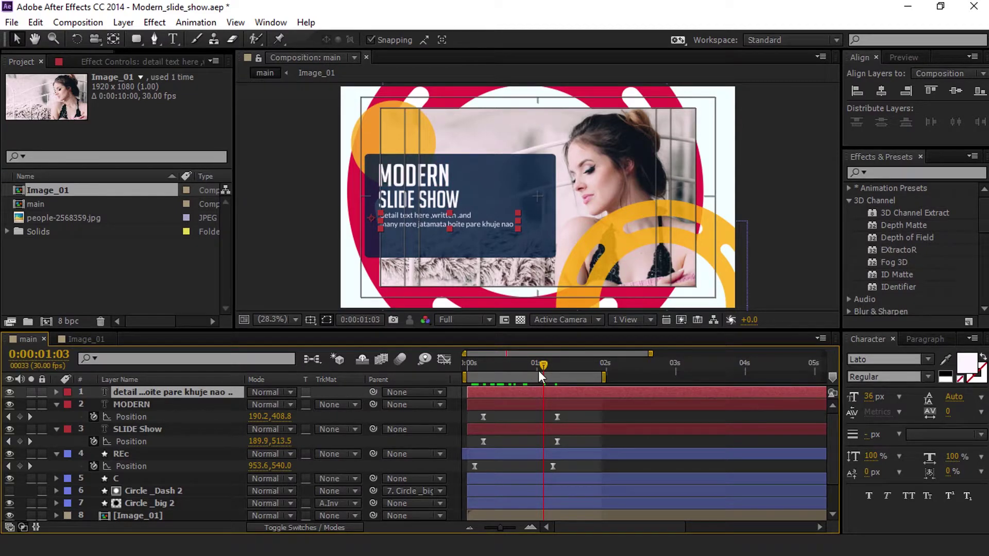
Add a Position keyframe to the detail text layer at 0:00:01:06, and move the current time back to 0:00:00:07.
{"action": "key", "text": "p"}
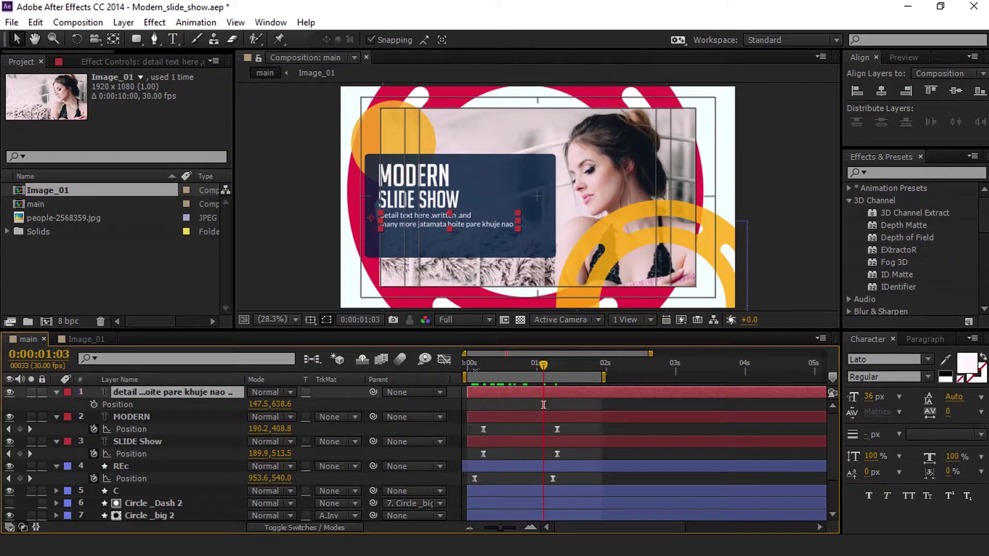
{"action": "left_click_drag", "start_coordinate": [506, 366], "coordinate": [548, 353]}
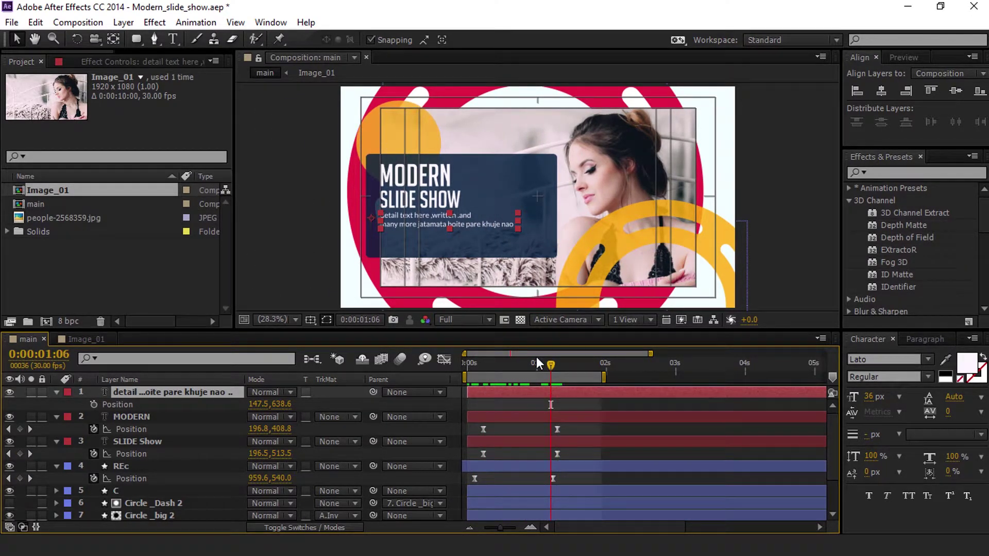
{"action": "left_click", "coordinate": [93, 404]}
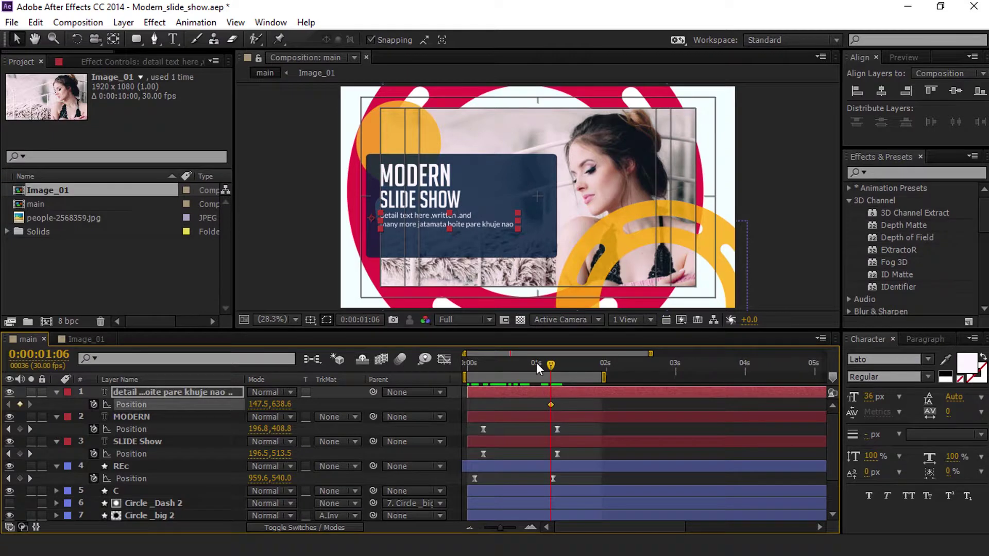
{"action": "left_click_drag", "start_coordinate": [536, 366], "coordinate": [482, 385]}
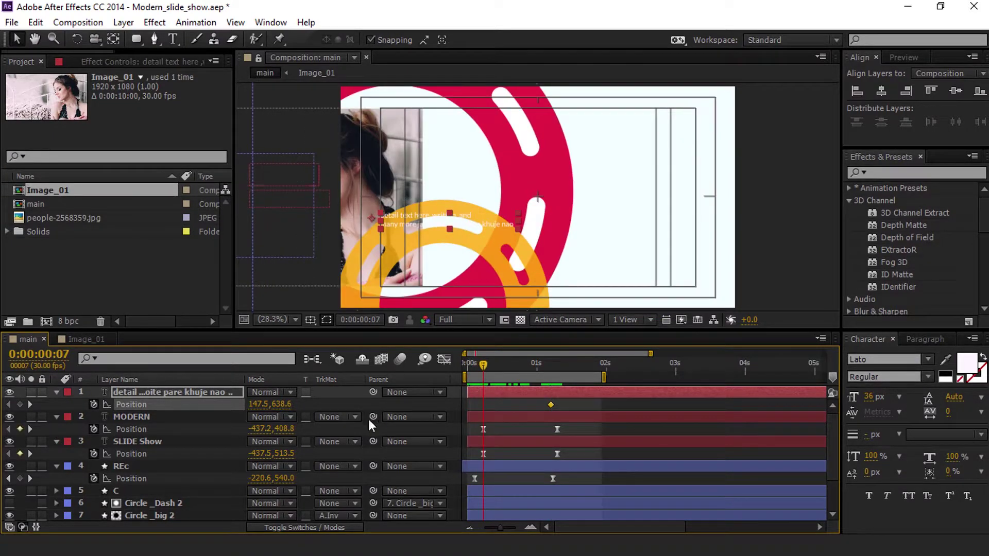
Set the detail text layer's starting Position at 0:00:00:07 to -812.5, 638.6, well off the frame's left side.
{"action": "left_click_drag", "start_coordinate": [258, 404], "coordinate": [126, 444]}
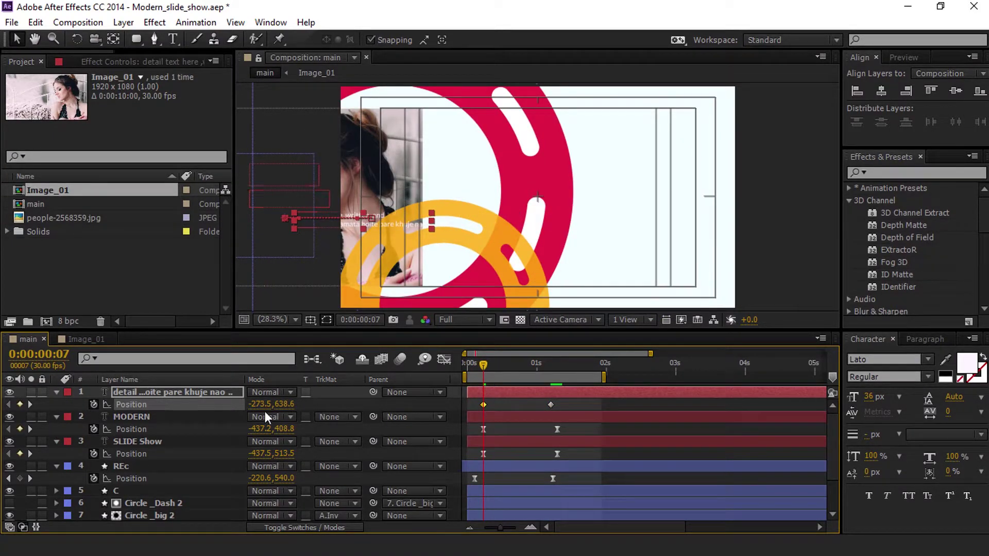
{"action": "left_click", "coordinate": [221, 414], "text": "shift"}
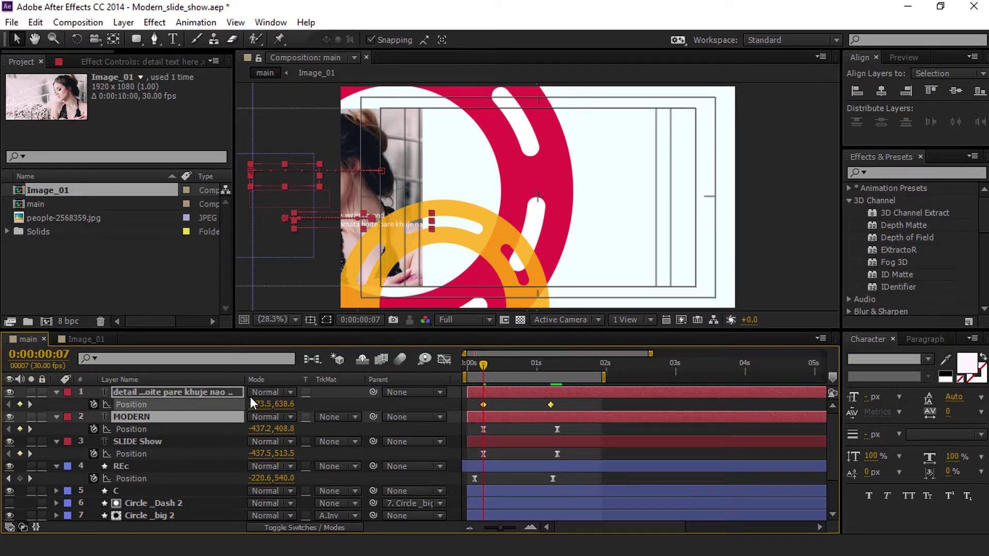
{"action": "left_click_drag", "start_coordinate": [255, 404], "coordinate": [134, 409]}
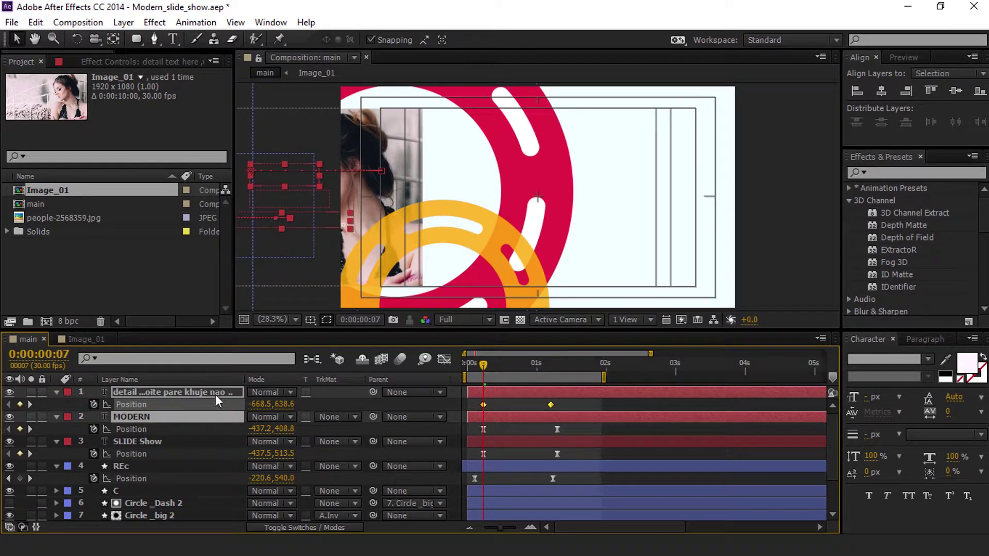
{"action": "left_click_drag", "start_coordinate": [265, 404], "coordinate": [173, 410]}
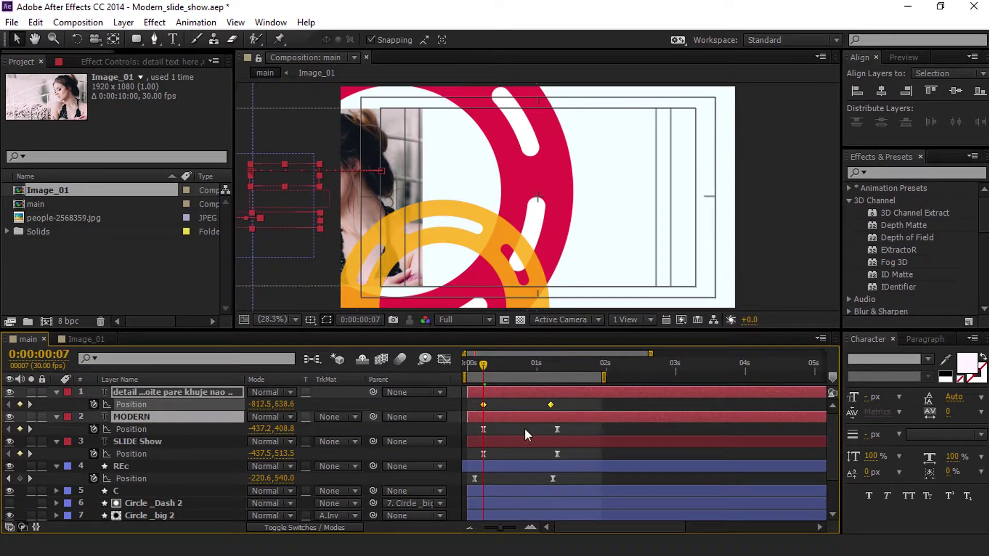
Apply Easy Ease to both Position keyframes of the detail text layer.
{"action": "left_click_drag", "start_coordinate": [566, 401], "coordinate": [453, 415]}
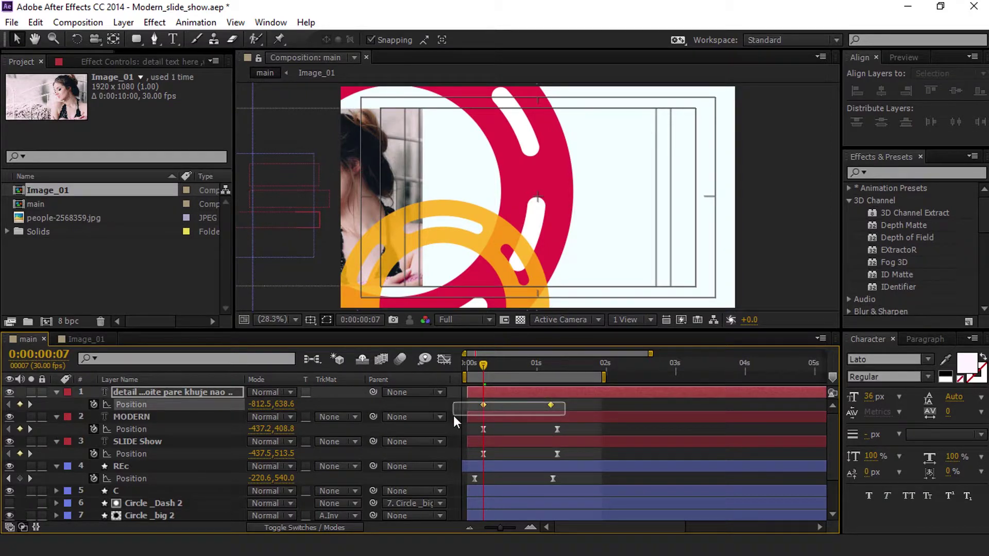
{"action": "right_click", "coordinate": [479, 405]}
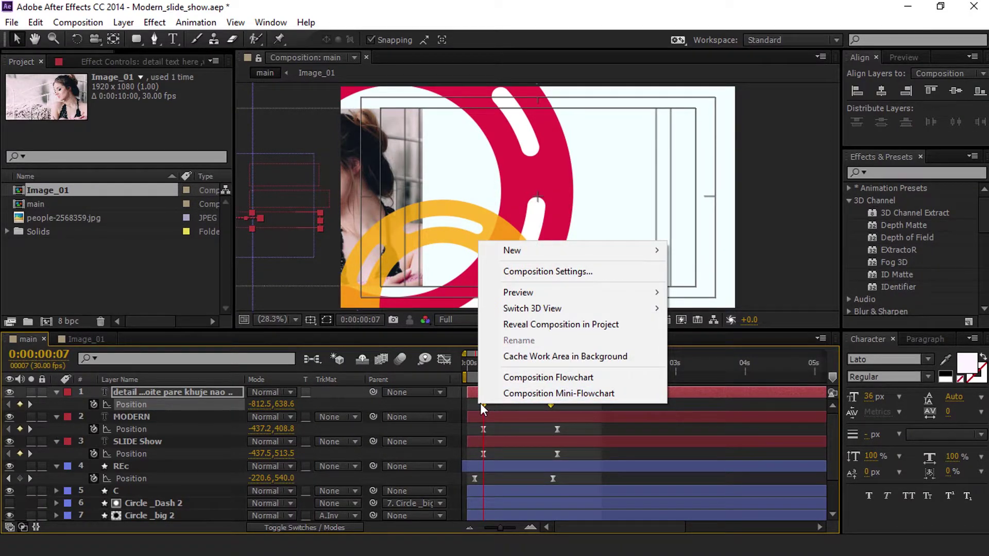
{"action": "left_click", "coordinate": [484, 411]}
{"action": "right_click", "coordinate": [485, 405]}
{"action": "mouse_move", "coordinate": [566, 398]}
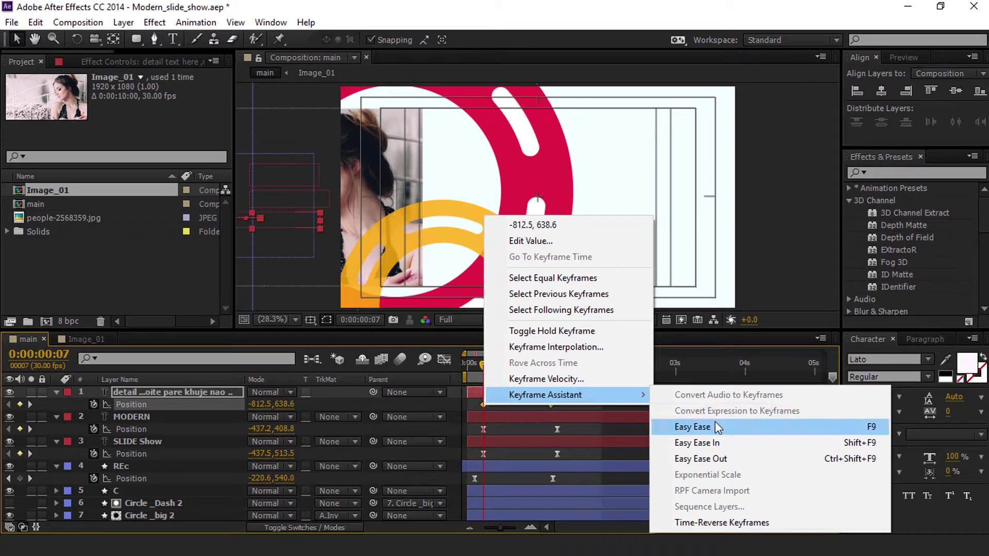
{"action": "left_click", "coordinate": [700, 427]}
In the speed graph, raise the incoming influence of the detail text's end Position keyframe to 100%, and close the graph.
{"action": "left_click", "coordinate": [444, 359]}
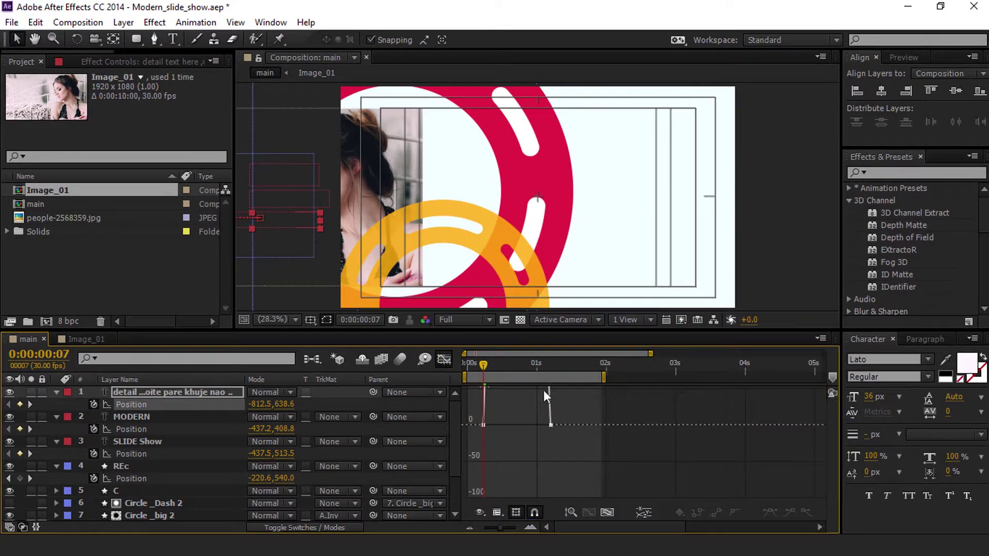
{"action": "left_click_drag", "start_coordinate": [521, 464], "coordinate": [572, 411]}
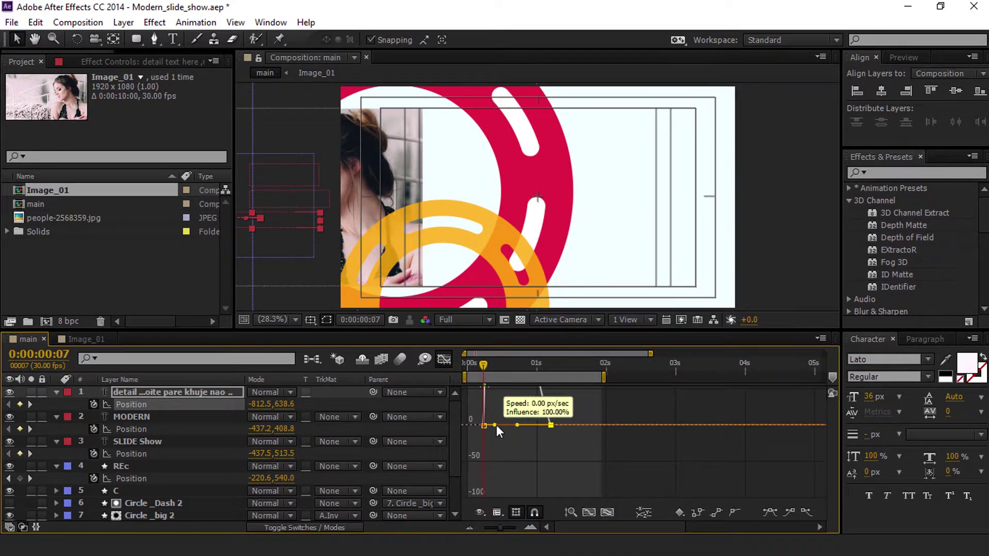
{"action": "left_click", "coordinate": [444, 359]}
{"action": "left_click", "coordinate": [761, 273]}
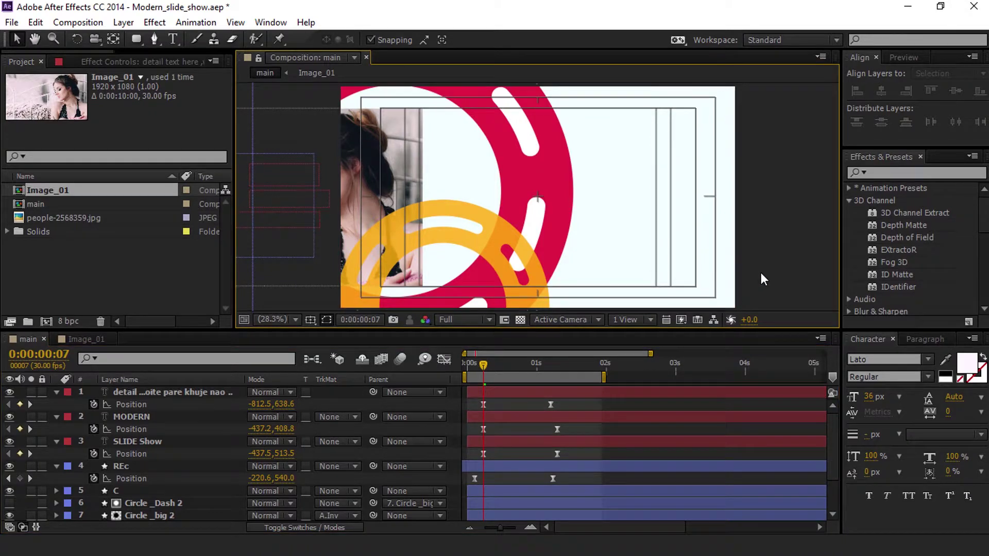
Preview the slide-in, and set the detail text's Position keyframe at 0:00:01:06 to 149.5, 638.6.
{"action": "key", "text": "space"}
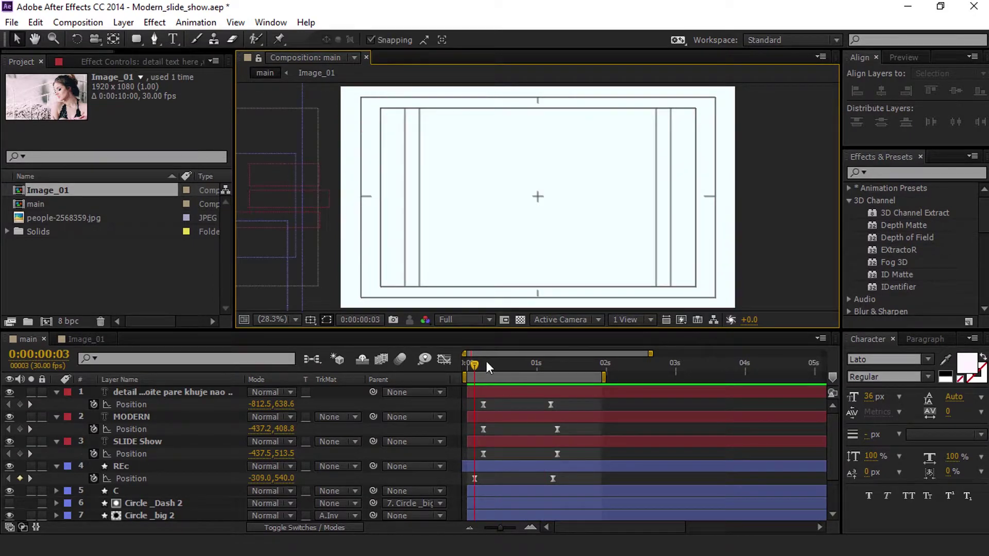
{"action": "left_click_drag", "start_coordinate": [554, 354], "coordinate": [564, 356]}
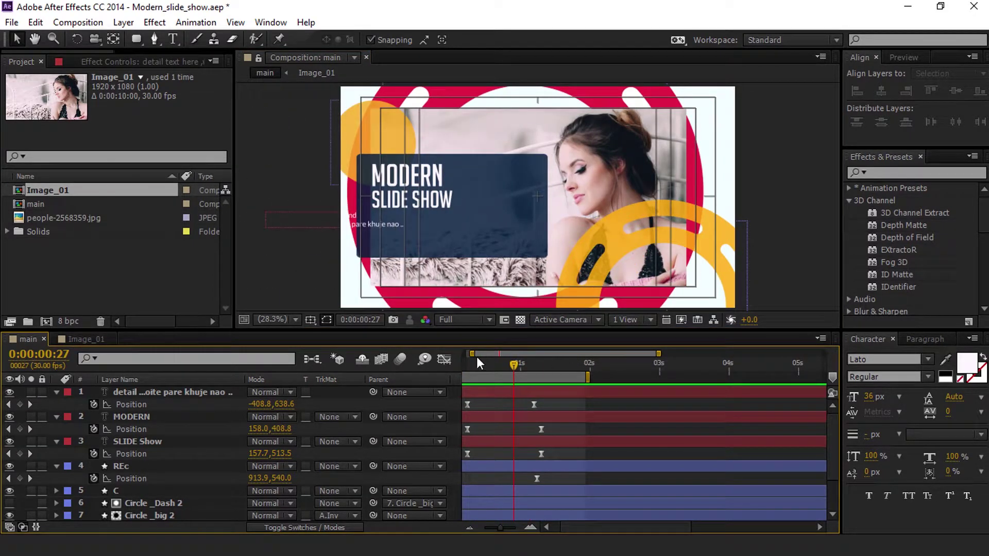
{"action": "left_click_drag", "start_coordinate": [476, 355], "coordinate": [468, 354]}
{"action": "left_click_drag", "start_coordinate": [536, 369], "coordinate": [547, 366]}
{"action": "left_click_drag", "start_coordinate": [258, 404], "coordinate": [469, 451]}
{"action": "left_click_drag", "start_coordinate": [685, 371], "coordinate": [630, 378]}
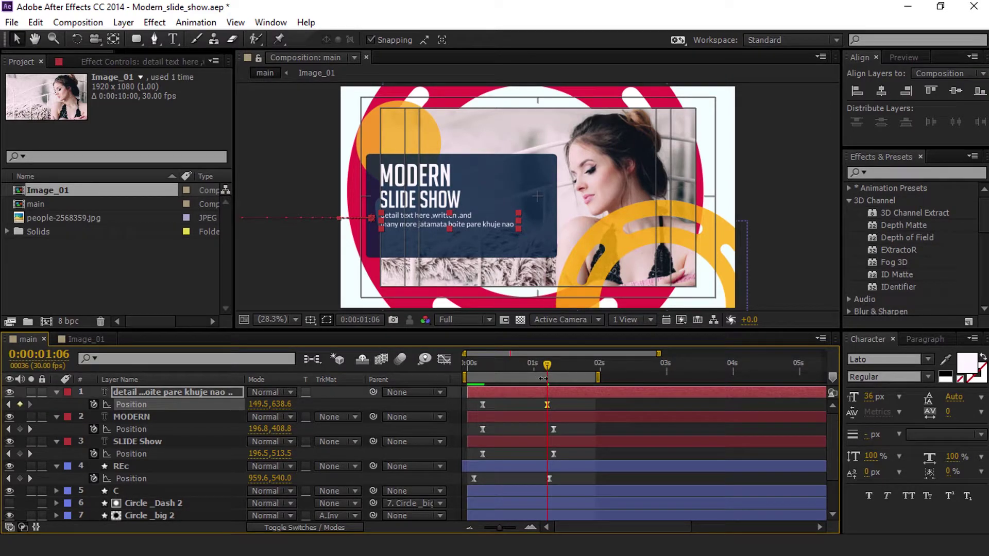
Preview the composition from 0:00:00:00 to check how the detail text slides in with the title.
{"action": "left_click_drag", "start_coordinate": [547, 375], "coordinate": [303, 304]}
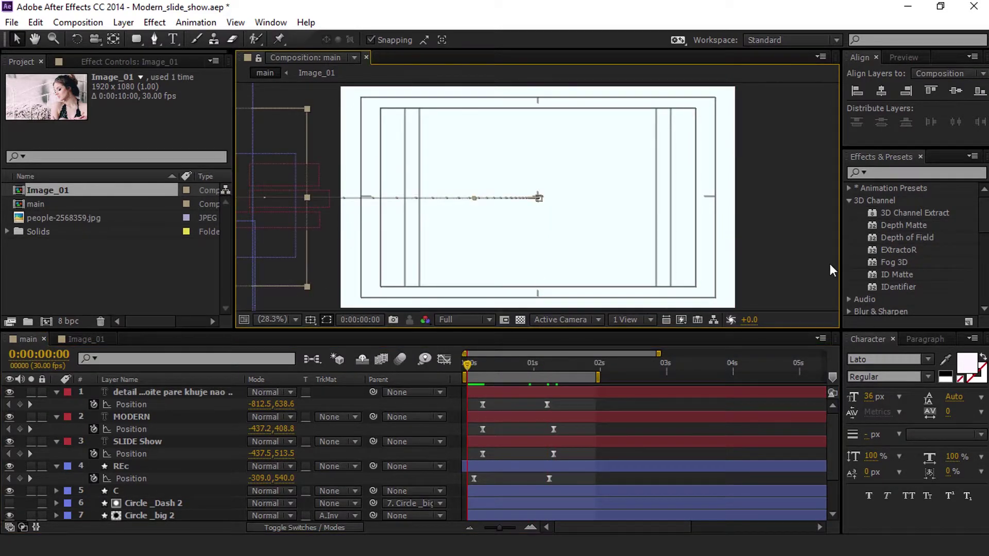
{"action": "left_click", "coordinate": [807, 245]}
{"action": "key", "text": "space"}
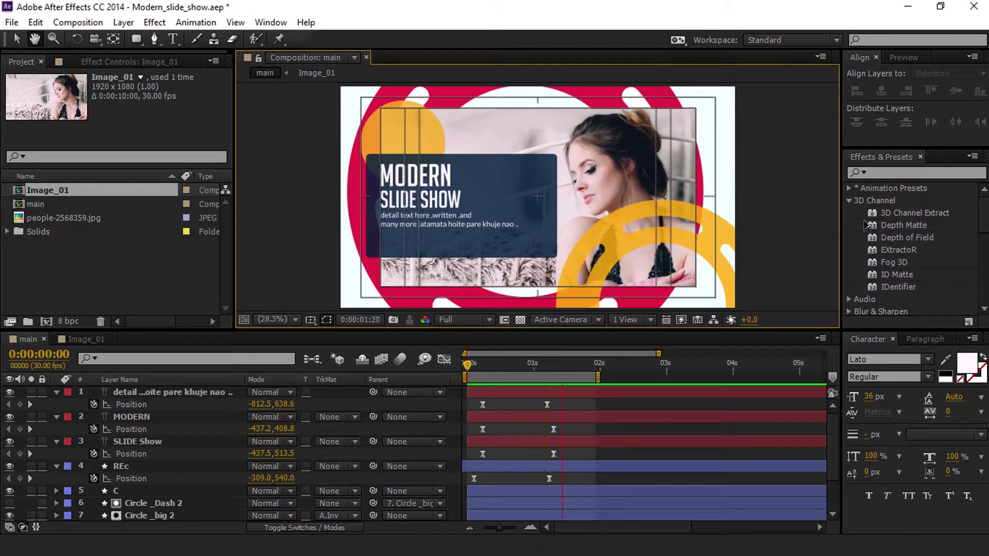
{"action": "key", "text": "space"}
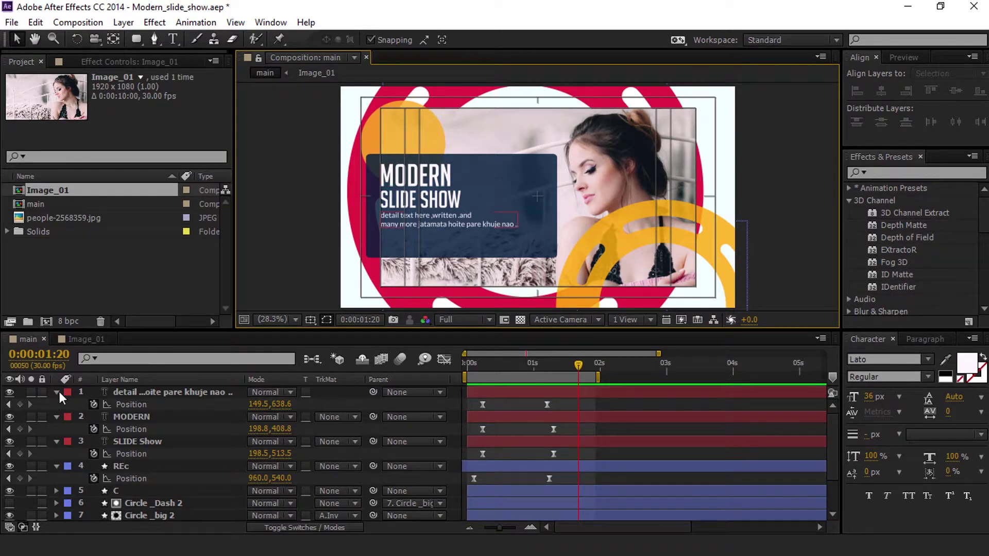
{"action": "key", "text": "space"}
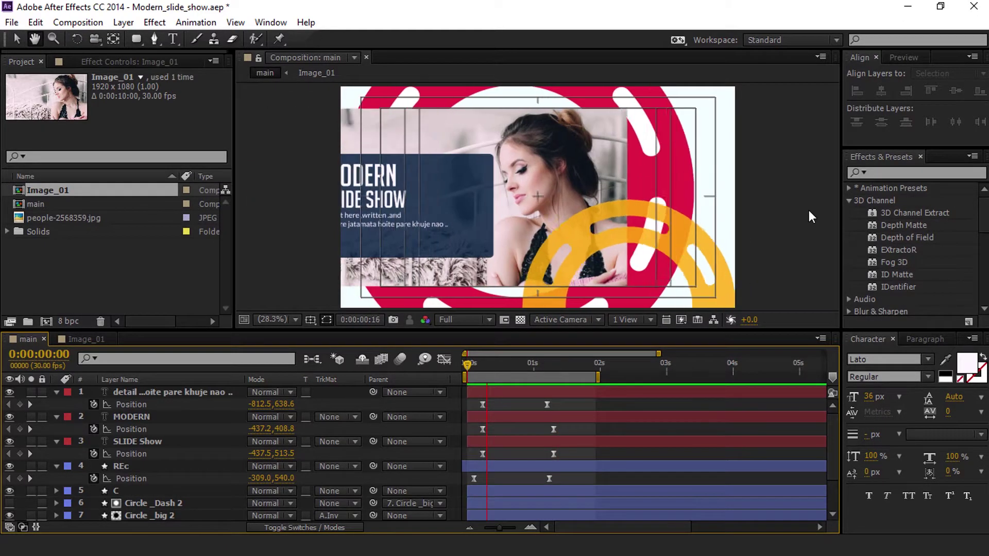
Collapse the Position properties of the detail text, MODERN, SLIDE Show and REc layers.
{"action": "left_click", "coordinate": [55, 392]}
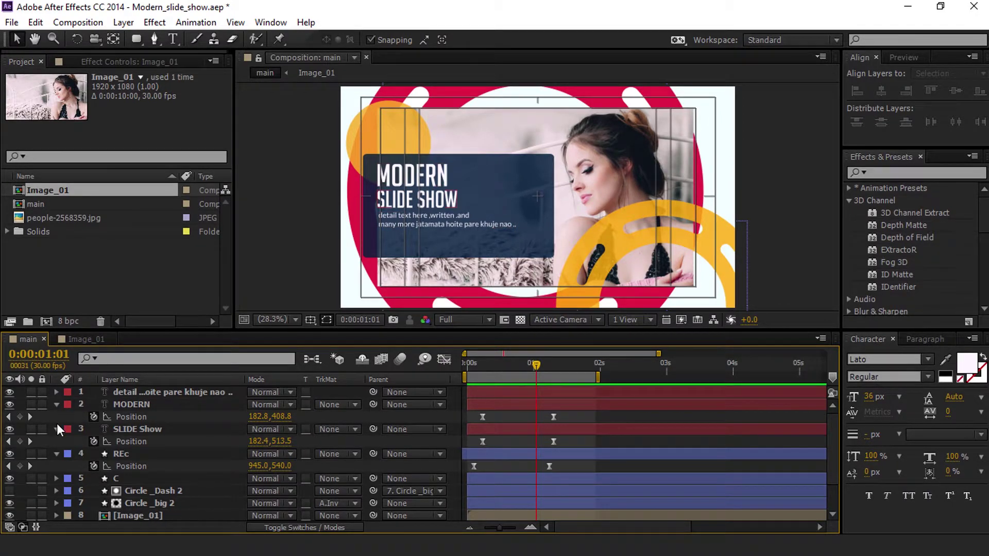
{"action": "left_click", "coordinate": [55, 404]}
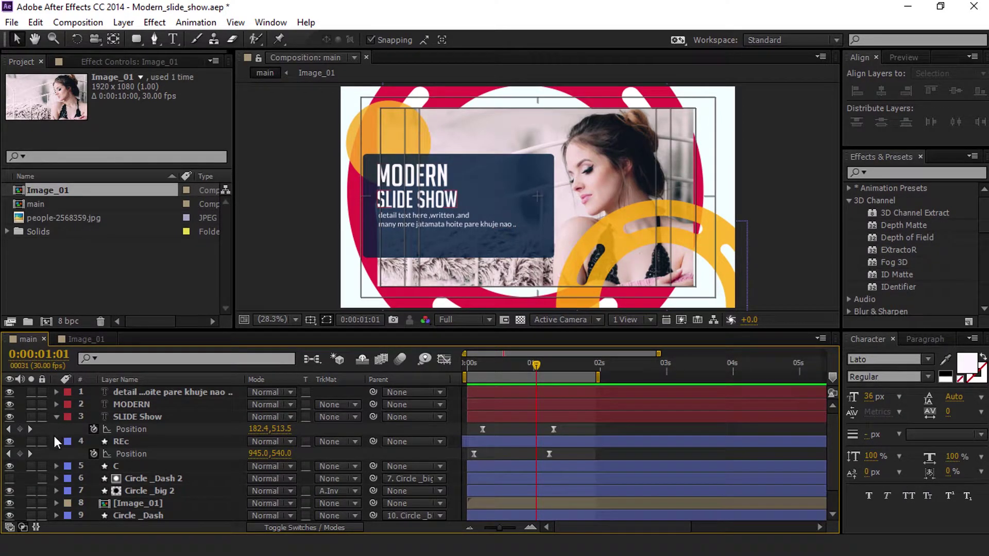
{"action": "left_click", "coordinate": [56, 441]}
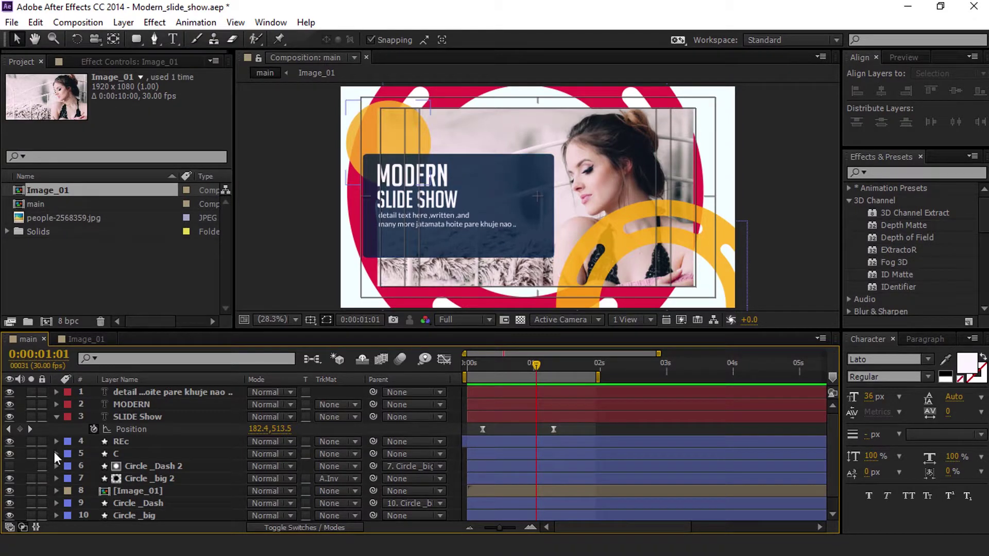
{"action": "left_click", "coordinate": [55, 417]}
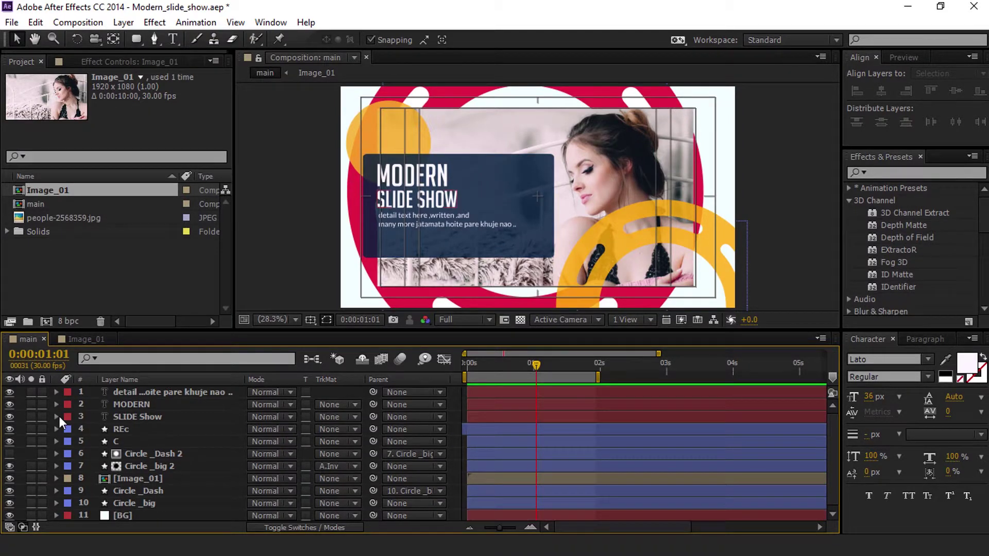
Show the Rotation property of Circle _Dash 2, try turning it to about 145°, and undo the rotation.
{"action": "left_click", "coordinate": [141, 479]}
{"action": "left_click", "coordinate": [152, 454]}
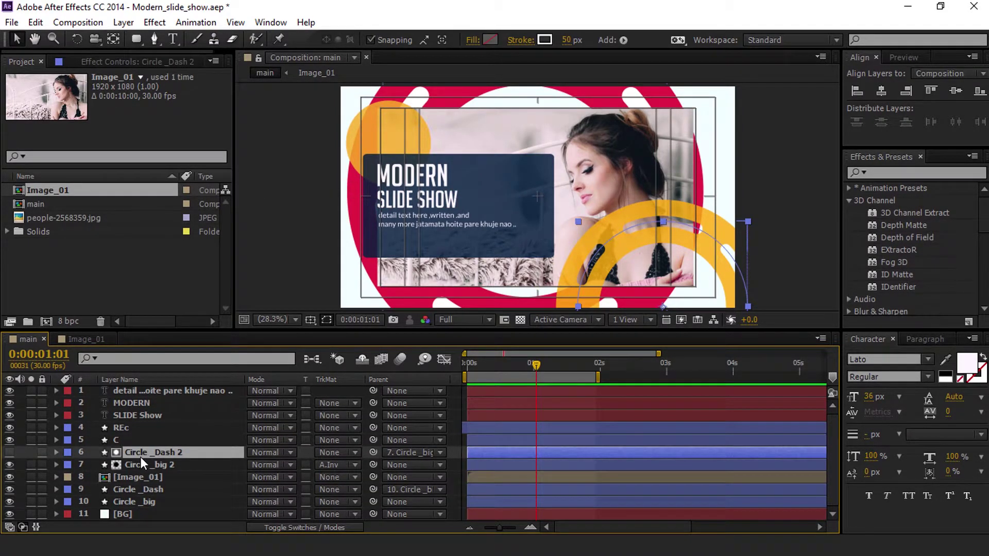
{"action": "key", "text": "r"}
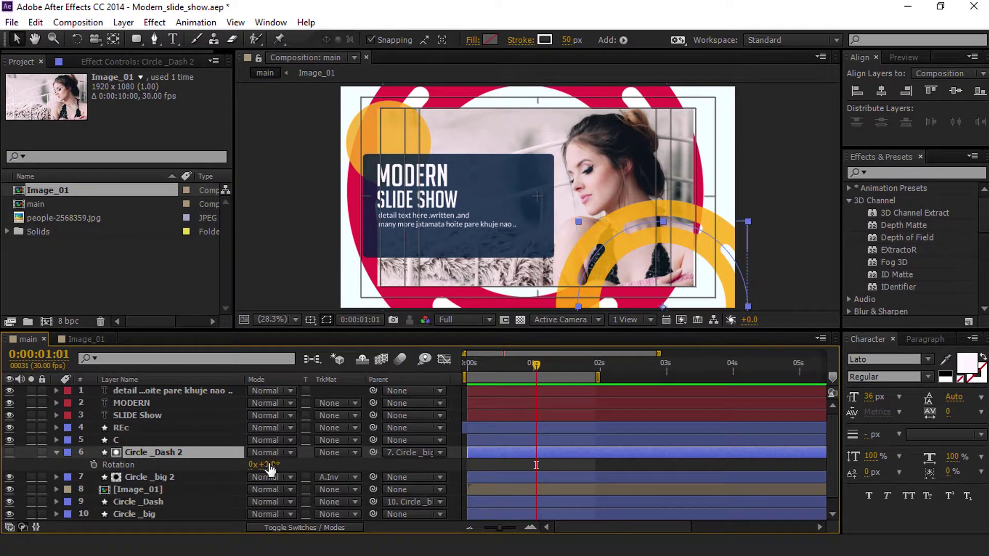
{"action": "left_click_drag", "start_coordinate": [266, 464], "coordinate": [369, 465]}
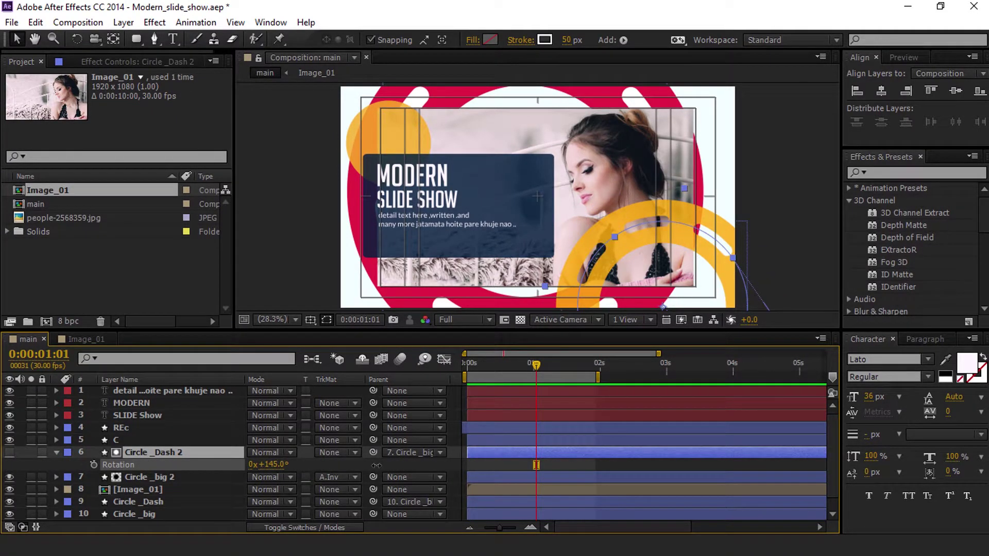
{"action": "key", "text": "ctrl+z"}
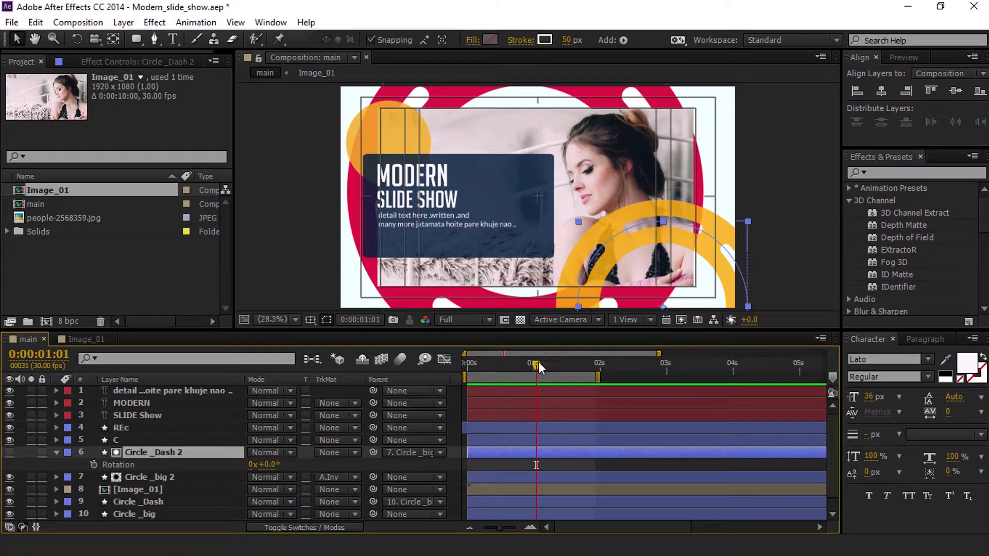
Keyframe Circle _Dash 2's Rotation at 0° at 0:00:02:26 and at 360° at 0:00:00:00.
{"action": "left_click_drag", "start_coordinate": [538, 364], "coordinate": [513, 365]}
{"action": "key", "text": "space"}
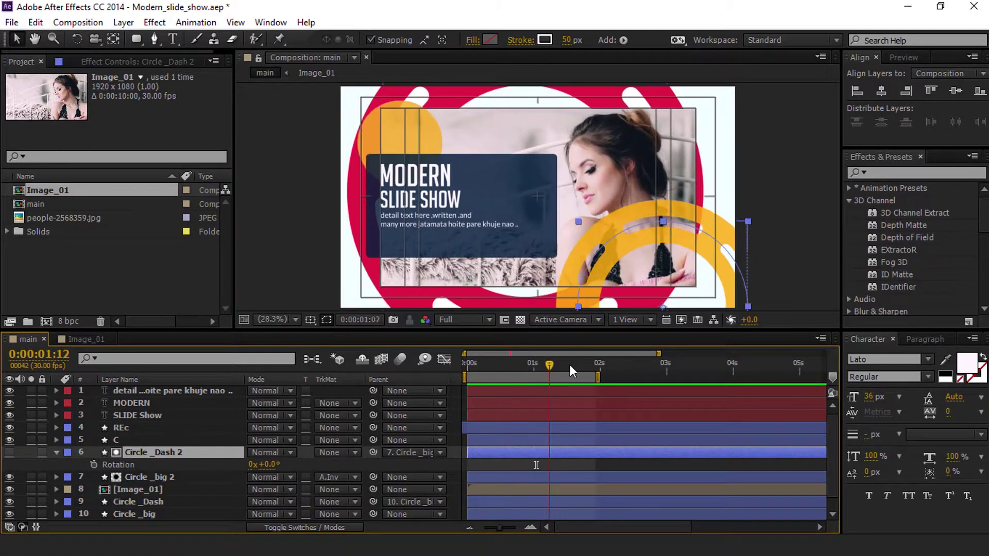
{"action": "left_click_drag", "start_coordinate": [595, 365], "coordinate": [660, 371]}
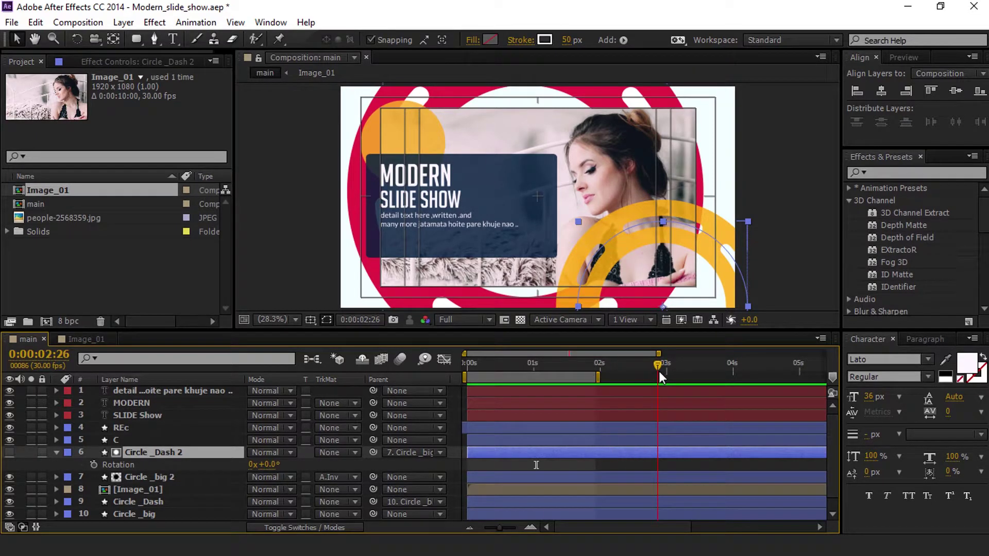
{"action": "left_click", "coordinate": [94, 464]}
{"action": "key", "text": "Home"}
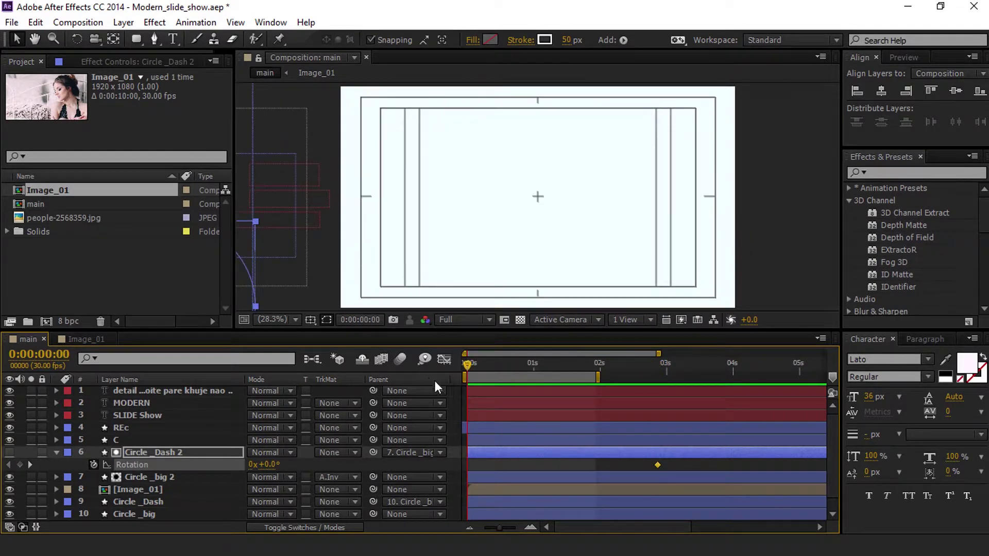
{"action": "left_click", "coordinate": [273, 465]}
{"action": "type", "text": "360"}
Scrub and preview the composition from the start to check the rotation of the dashed circle.
{"action": "left_click_drag", "start_coordinate": [700, 362], "coordinate": [622, 363]}
{"action": "key", "text": "Home"}
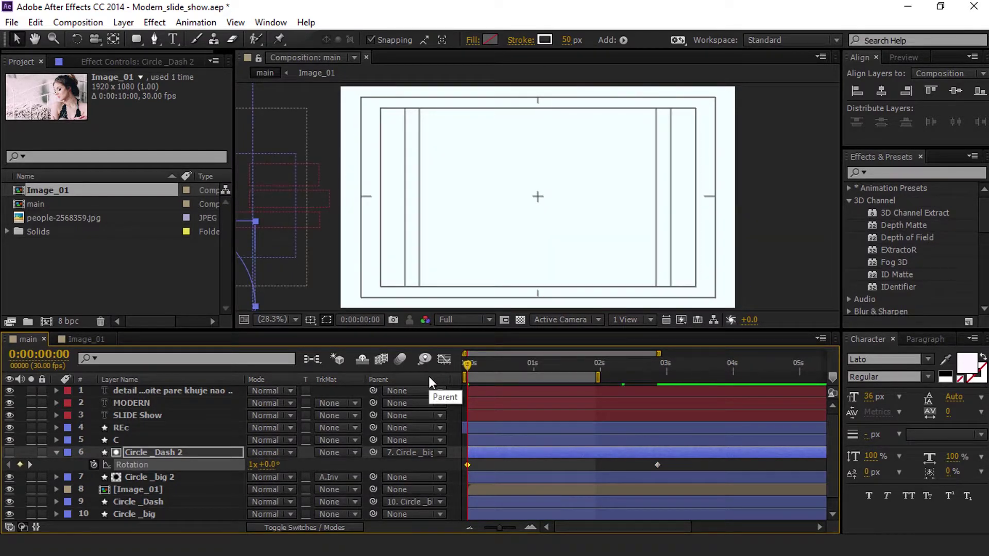
{"action": "key", "text": "KP_0"}
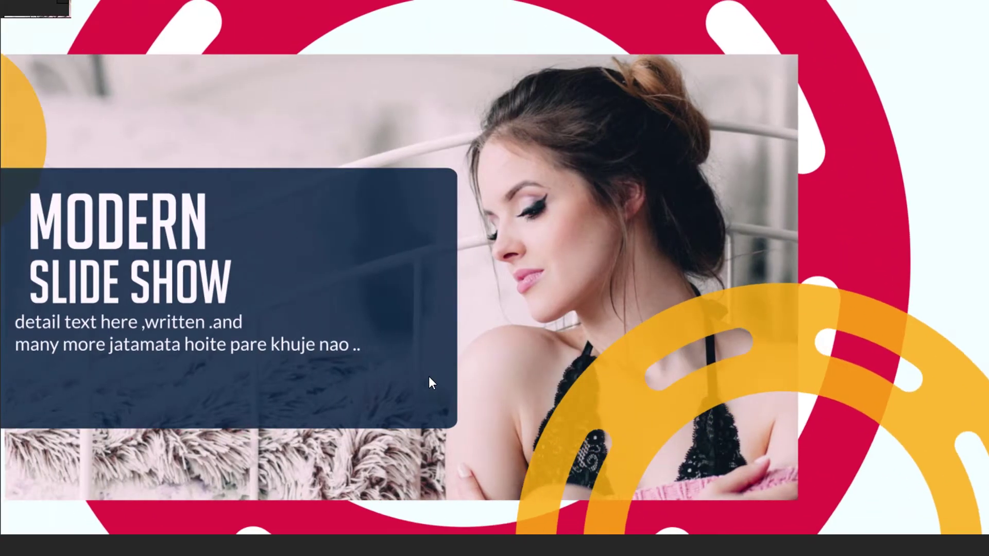
{"action": "key", "text": "space"}
Extend the work area to the end of the composition, and move Circle _Dash 2's last Rotation keyframe to the 10-second end.
{"action": "left_click_drag", "start_coordinate": [475, 366], "coordinate": [577, 365]}
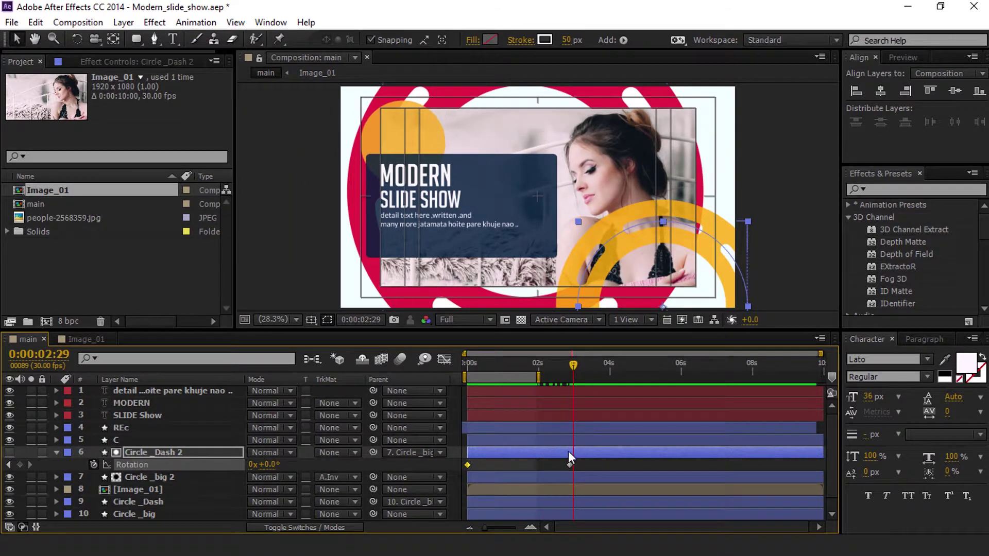
{"action": "left_click_drag", "start_coordinate": [539, 376], "coordinate": [933, 380]}
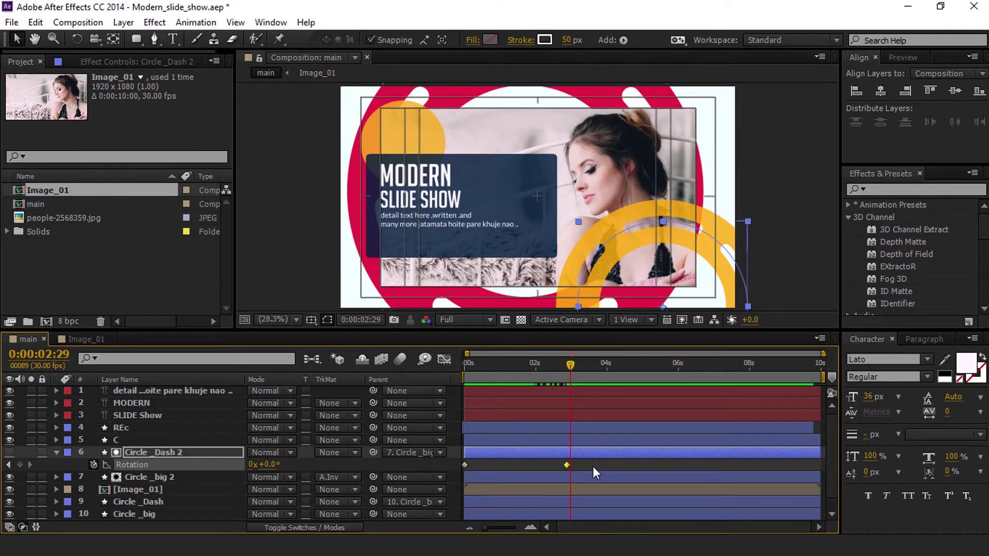
{"action": "left_click_drag", "start_coordinate": [566, 465], "coordinate": [821, 468]}
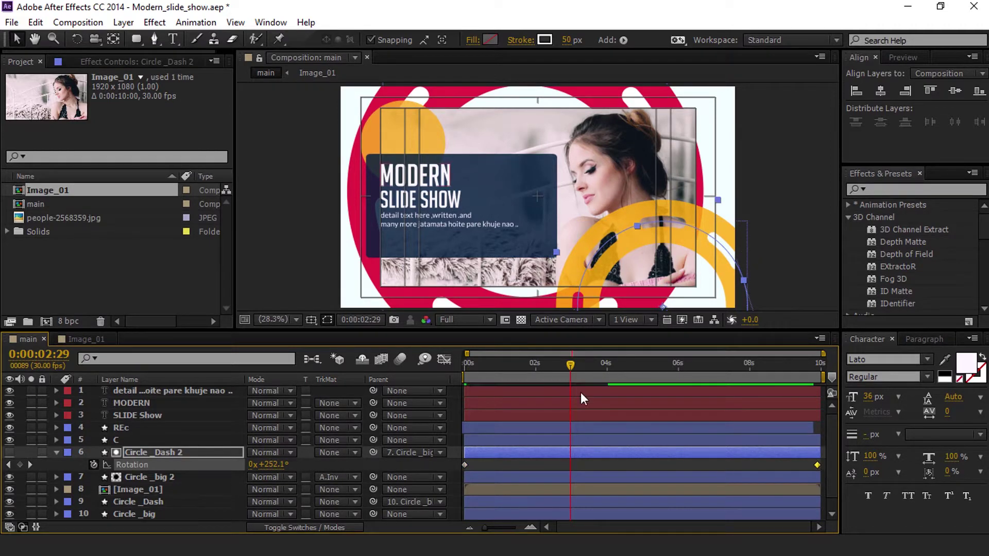
Preview the slower Circle _Dash 2 rotation from the first frame, and select the C layer.
{"action": "key", "text": "Home"}
{"action": "key", "text": "space"}
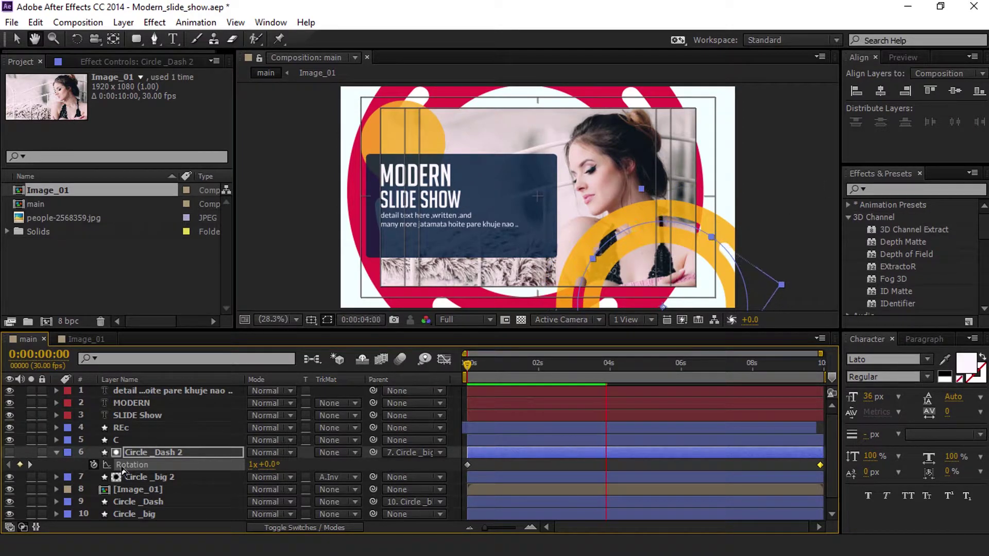
{"action": "key", "text": "space"}
{"action": "left_click", "coordinate": [148, 440]}
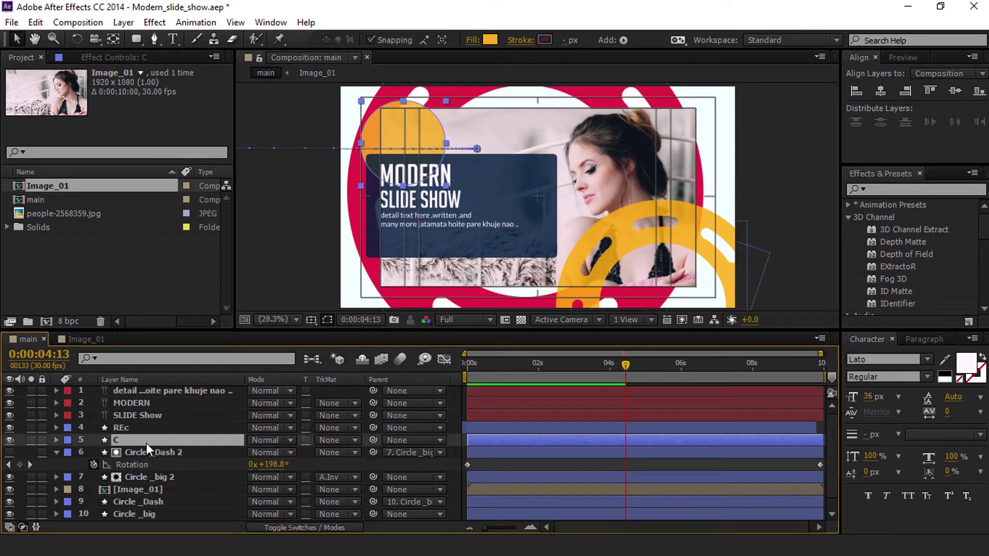
Keyframe Circle _Dash's Rotation at 0° at 0:00:00:01 and at 250° at the composition's last frame, 0:00:09:29.
{"action": "scroll", "coordinate": [135, 496], "scroll_direction": "down", "scroll_amount": 1}
{"action": "left_click", "coordinate": [145, 489]}
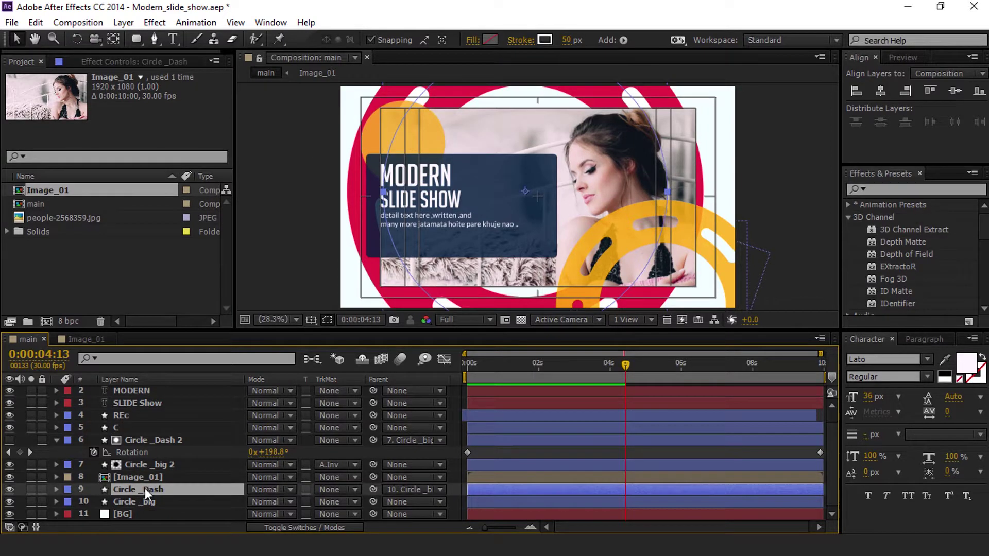
{"action": "key", "text": "r"}
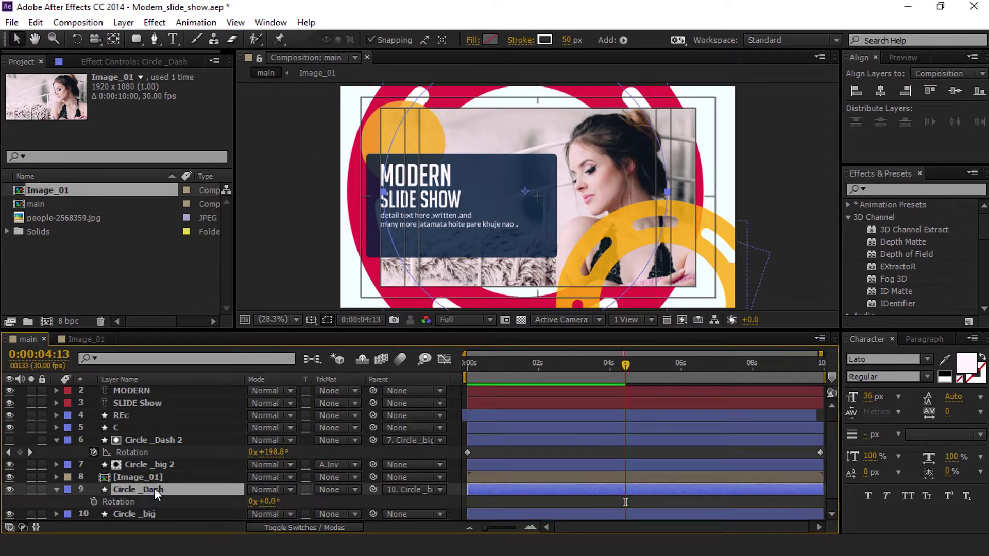
{"action": "left_click_drag", "start_coordinate": [641, 367], "coordinate": [466, 406]}
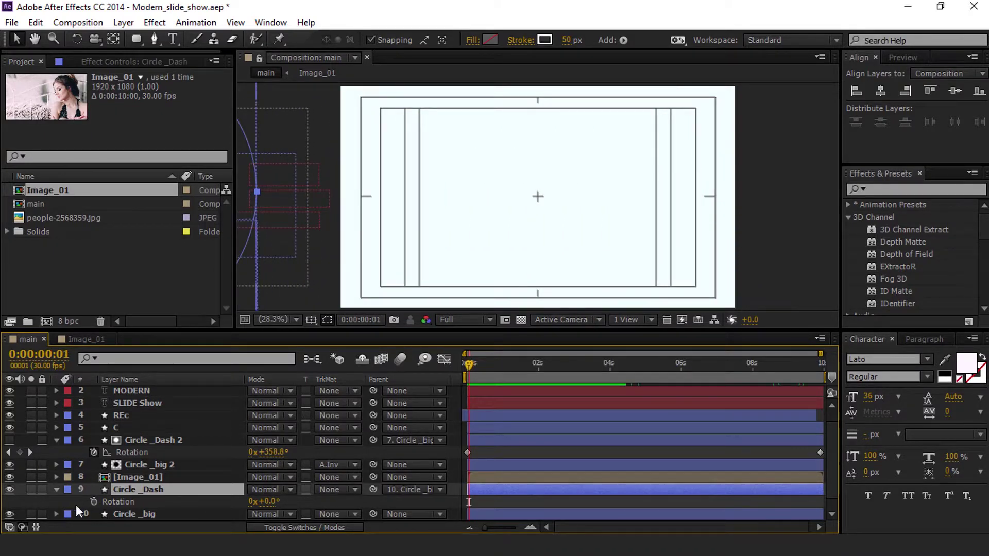
{"action": "left_click", "coordinate": [93, 502]}
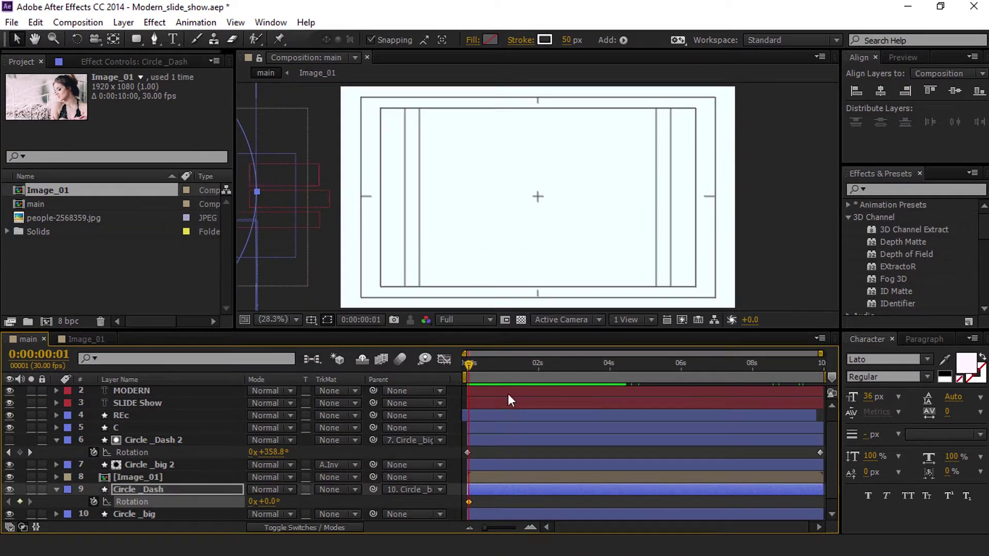
{"action": "left_click_drag", "start_coordinate": [558, 375], "coordinate": [824, 376]}
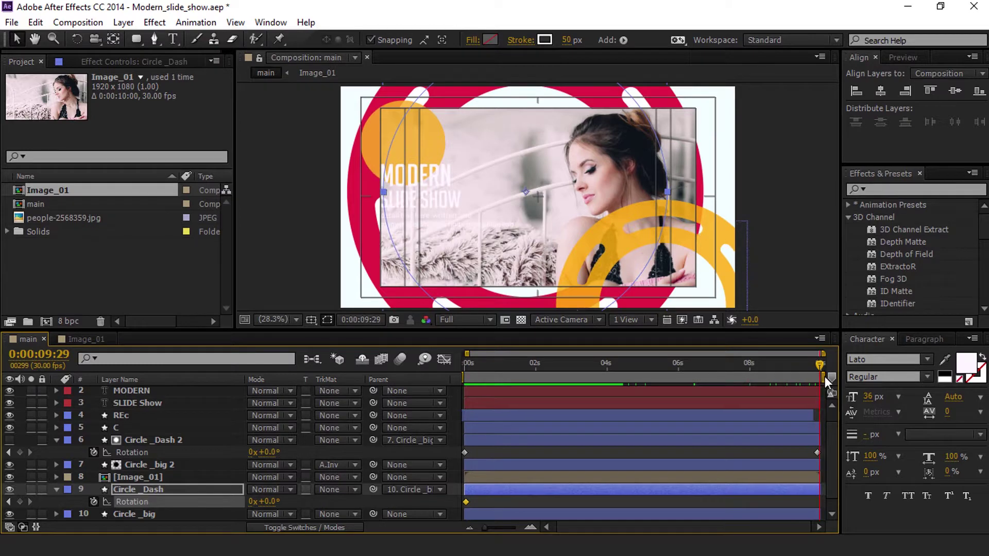
{"action": "left_click", "coordinate": [274, 501]}
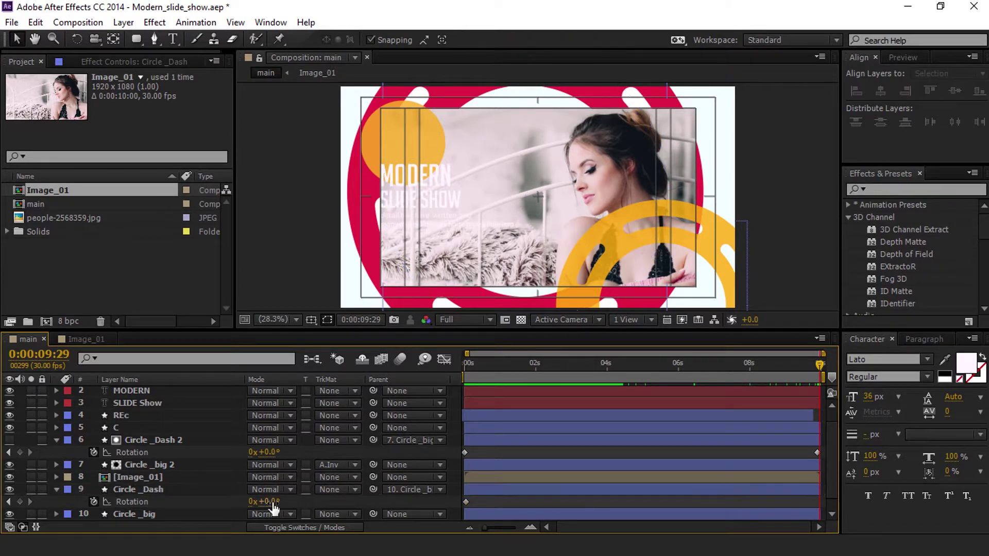
{"action": "type", "text": "250"}
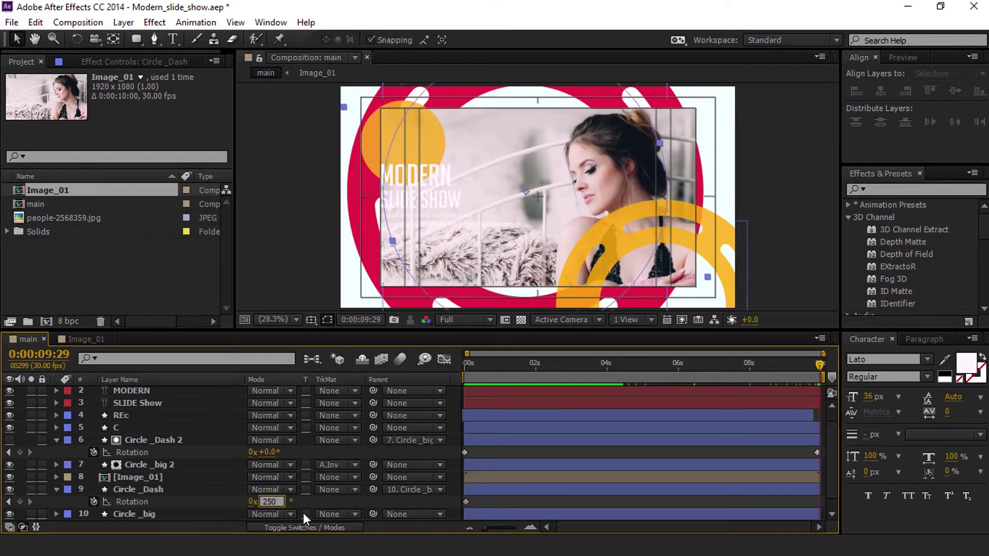
{"action": "key", "text": "Return"}
Preview the composition from the first frame to check the rotation of both dashed circles.
{"action": "left_click", "coordinate": [642, 361]}
{"action": "left_click", "coordinate": [462, 362]}
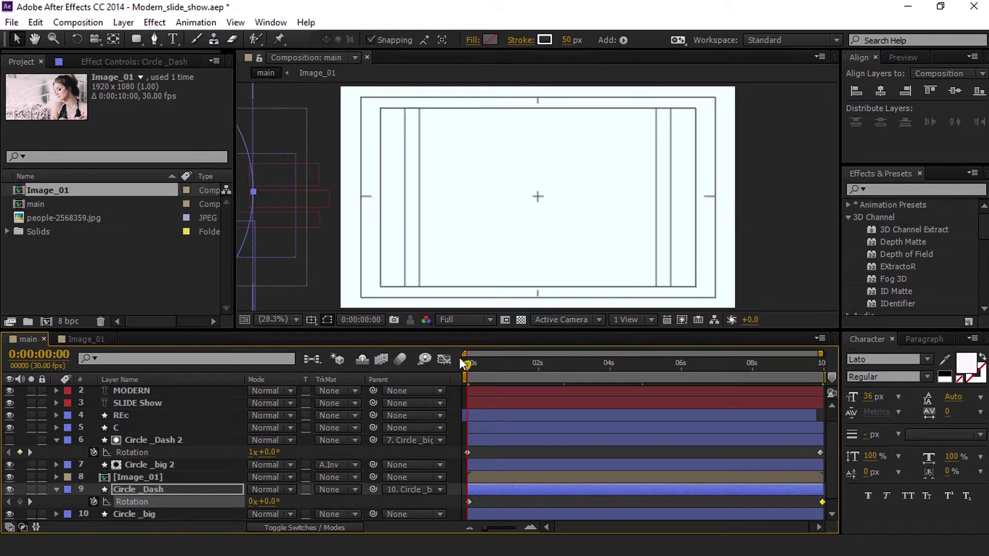
{"action": "left_click_drag", "start_coordinate": [819, 354], "coordinate": [824, 354]}
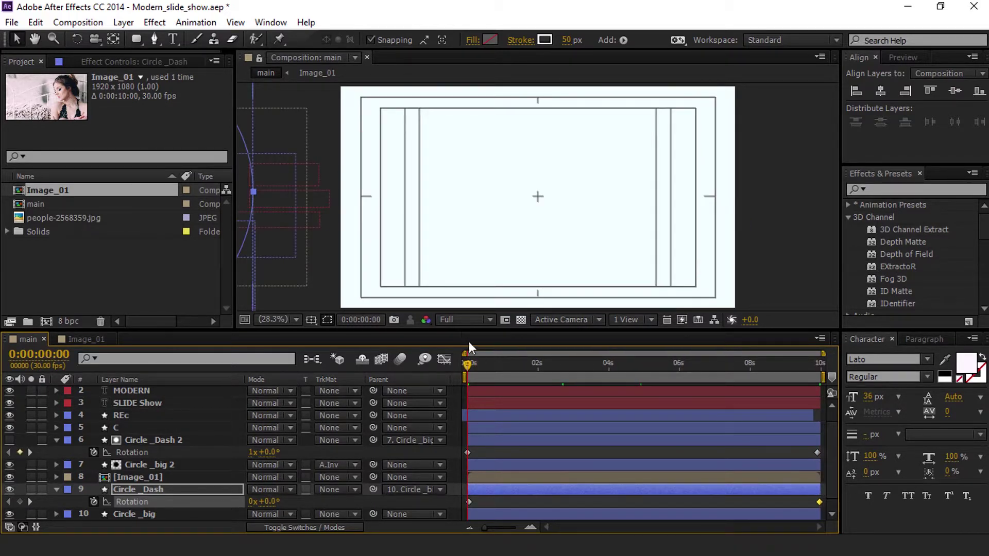
{"action": "key", "text": "space"}
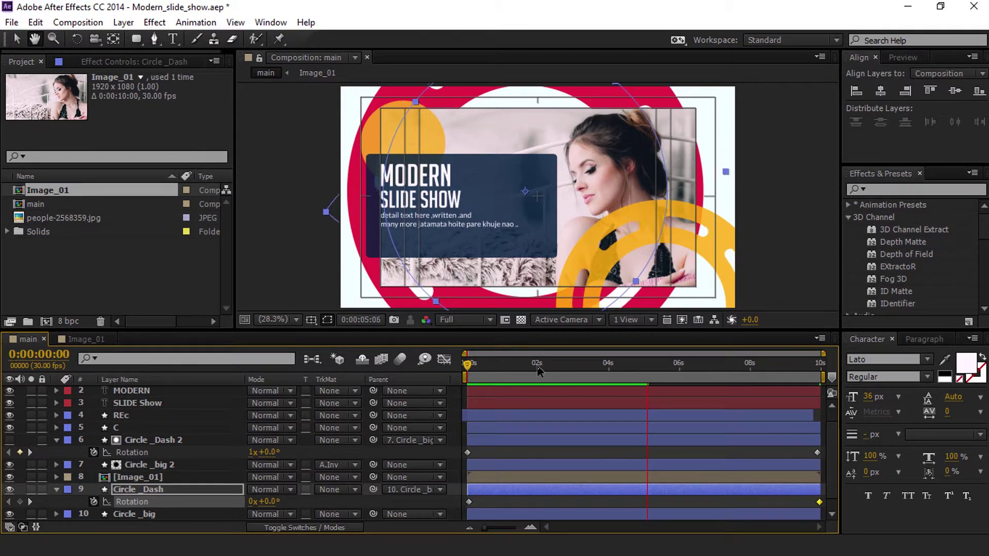
{"action": "key", "text": "space"}
Collapse the Circle _Dash 2 and Circle _Dash layers and clear the layer selection.
{"action": "left_click", "coordinate": [56, 440]}
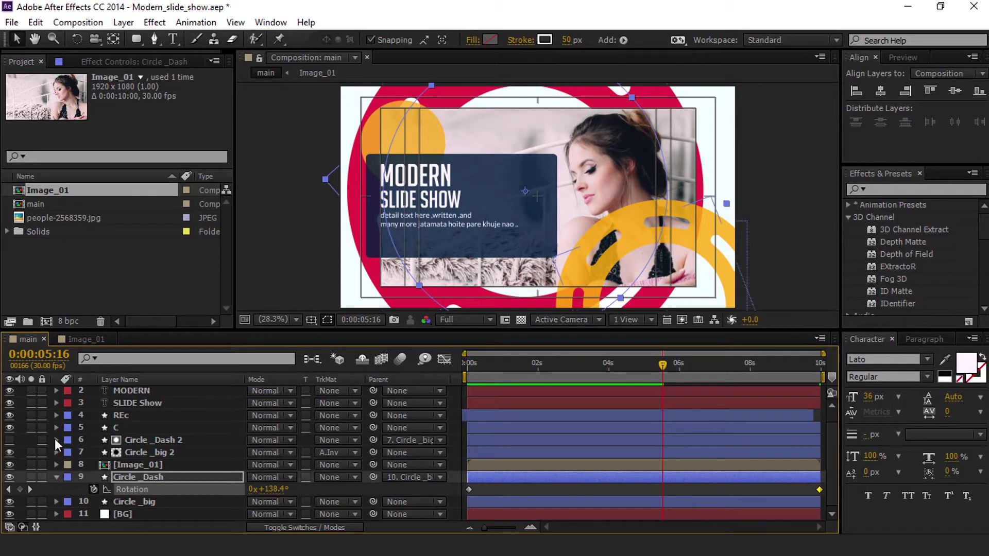
{"action": "left_click", "coordinate": [57, 477]}
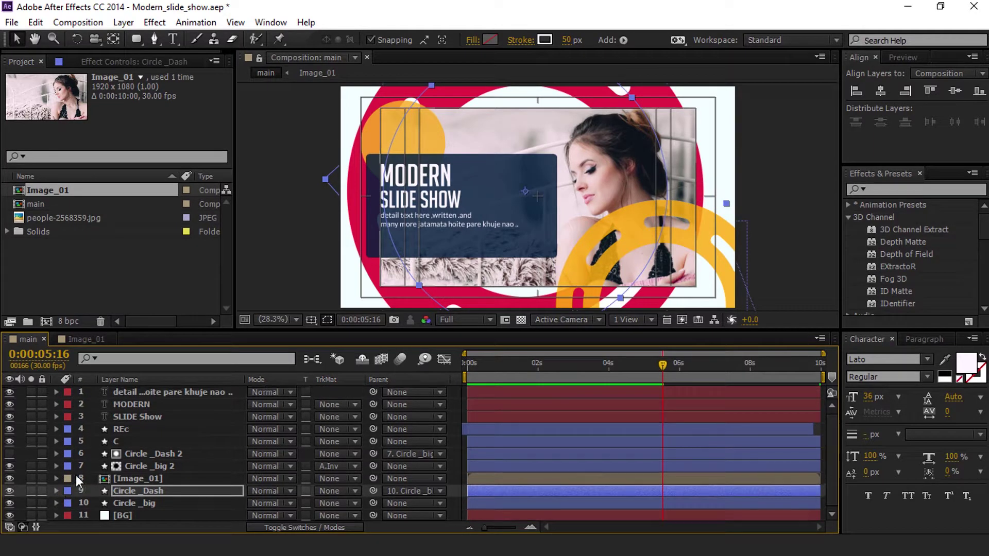
{"action": "left_click", "coordinate": [772, 129]}
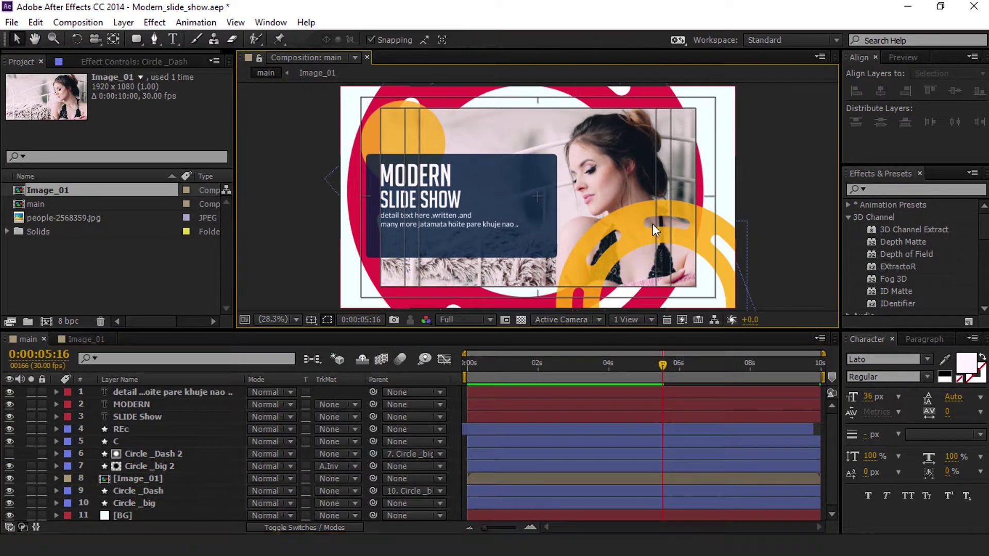
Draw a rectangle around the picture along the action-safe guide, and set its fill to None.
{"action": "left_click", "coordinate": [135, 40]}
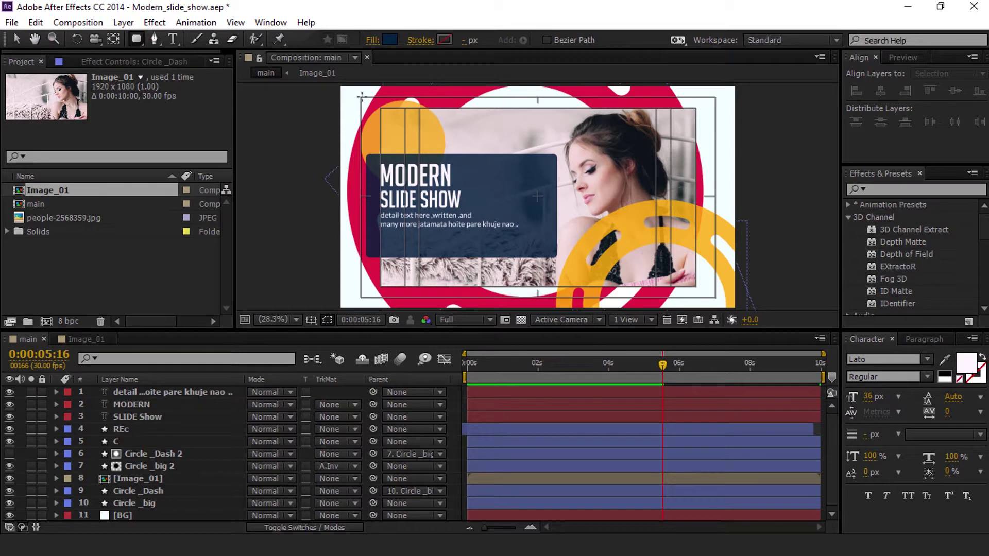
{"action": "left_click_drag", "start_coordinate": [360, 97], "coordinate": [715, 298]}
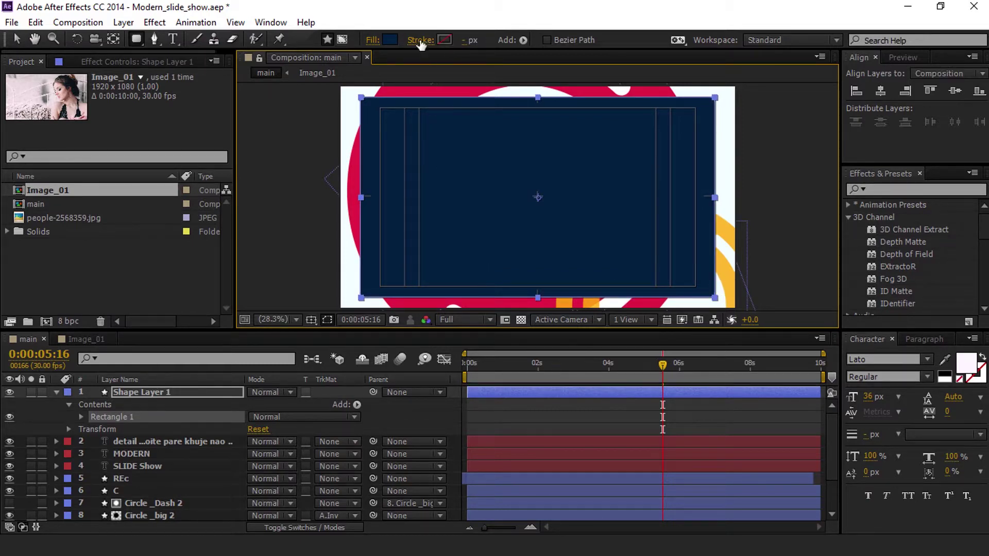
{"action": "left_click", "coordinate": [388, 40]}
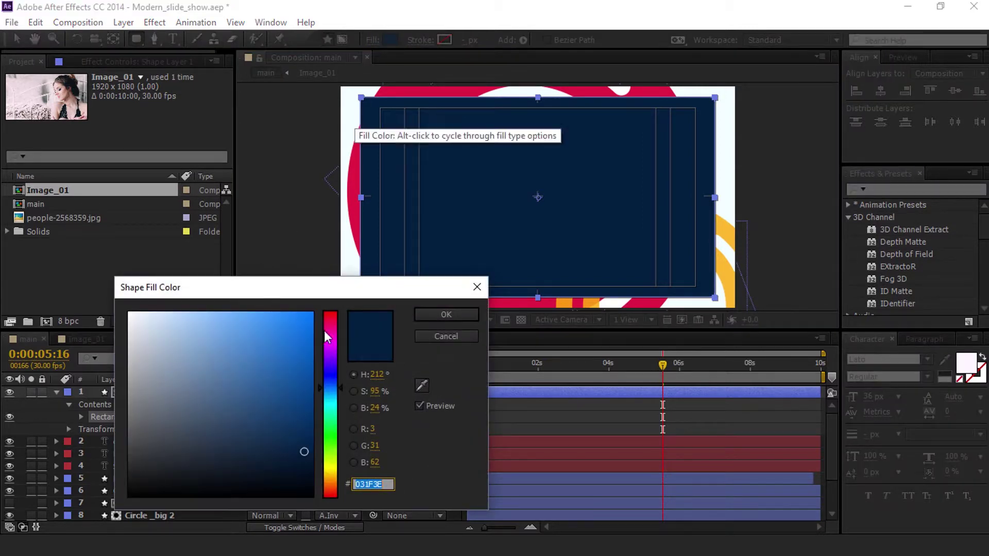
{"action": "left_click", "coordinate": [453, 336]}
{"action": "left_click", "coordinate": [371, 41]}
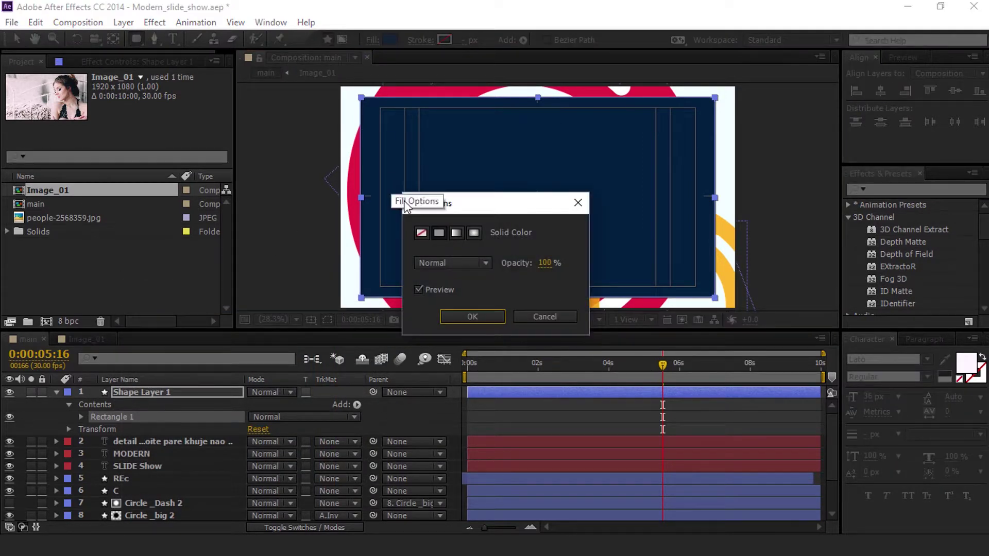
{"action": "left_click", "coordinate": [421, 233]}
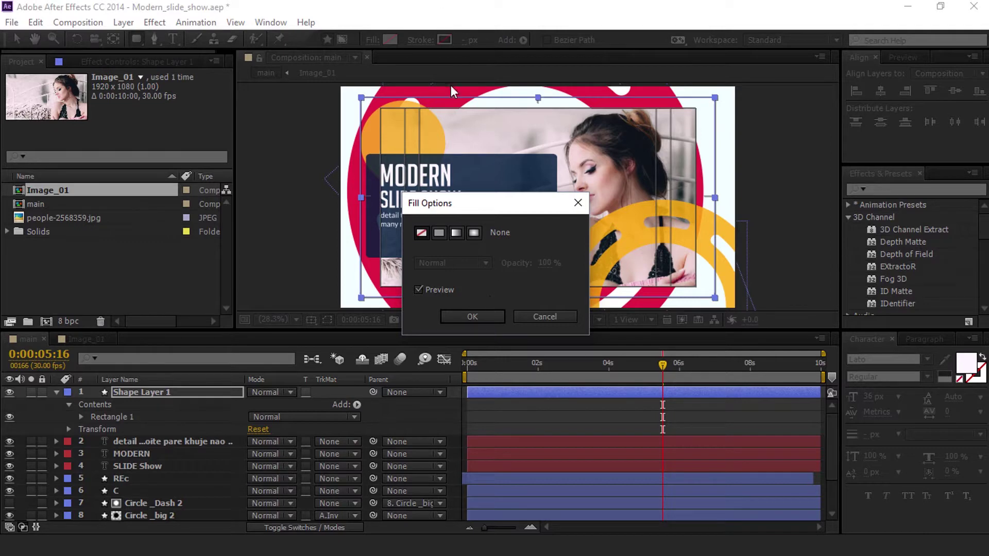
{"action": "left_click", "coordinate": [472, 317]}
Try a 20 px stroke on the new rectangle, set the stroke width to 5 px, and return to the Selection tool.
{"action": "left_click", "coordinate": [470, 40]}
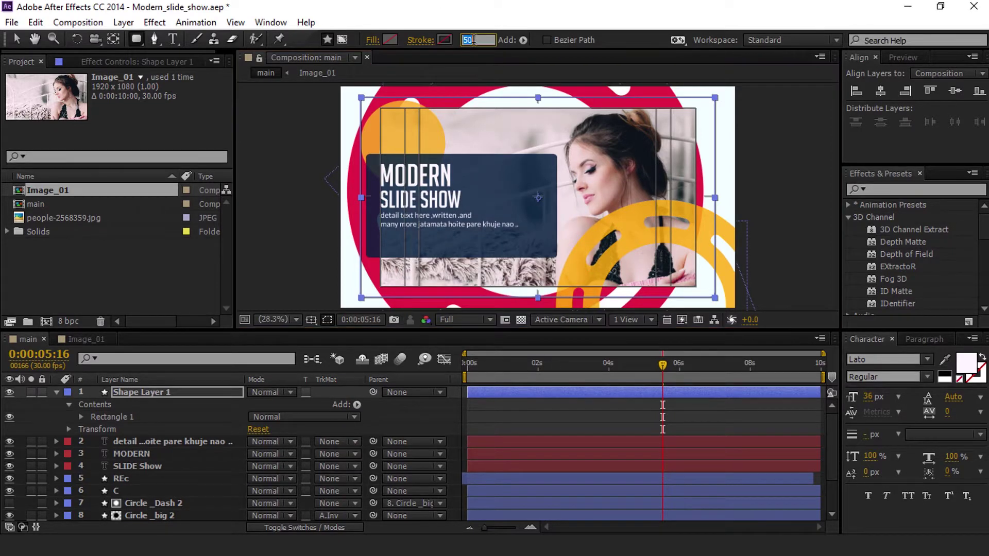
{"action": "type", "text": "20"}
{"action": "key", "text": "Return"}
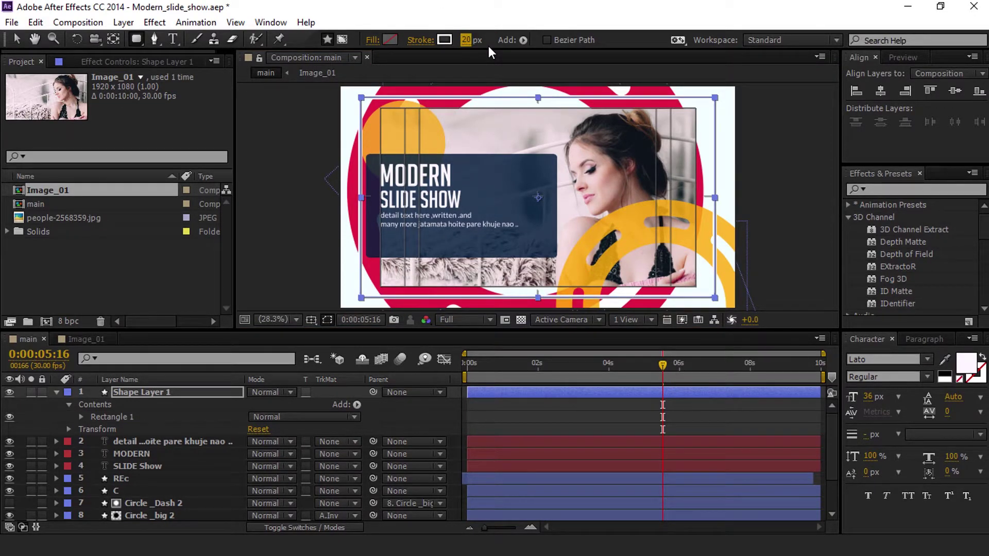
{"action": "type", "text": "5"}
{"action": "key", "text": "Return"}
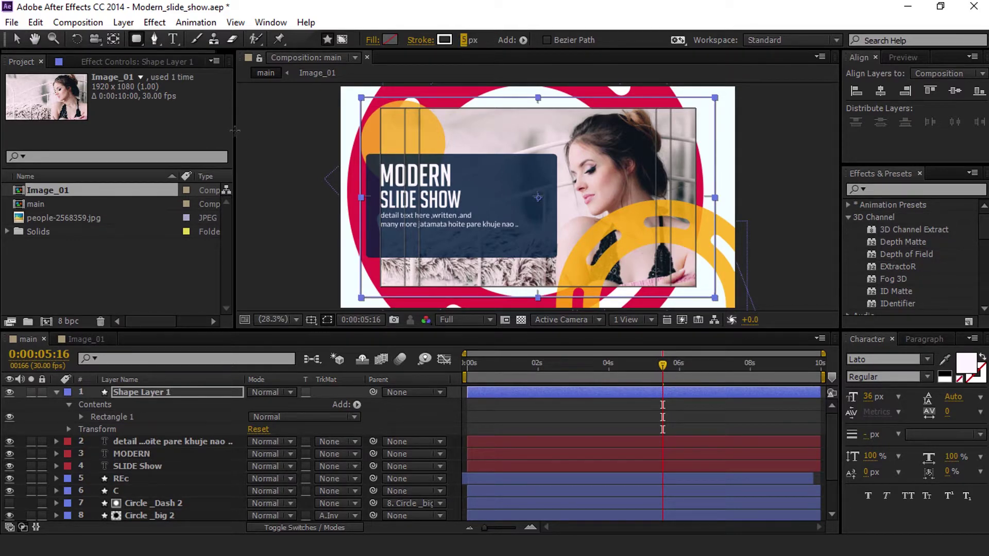
{"action": "left_click", "coordinate": [20, 38]}
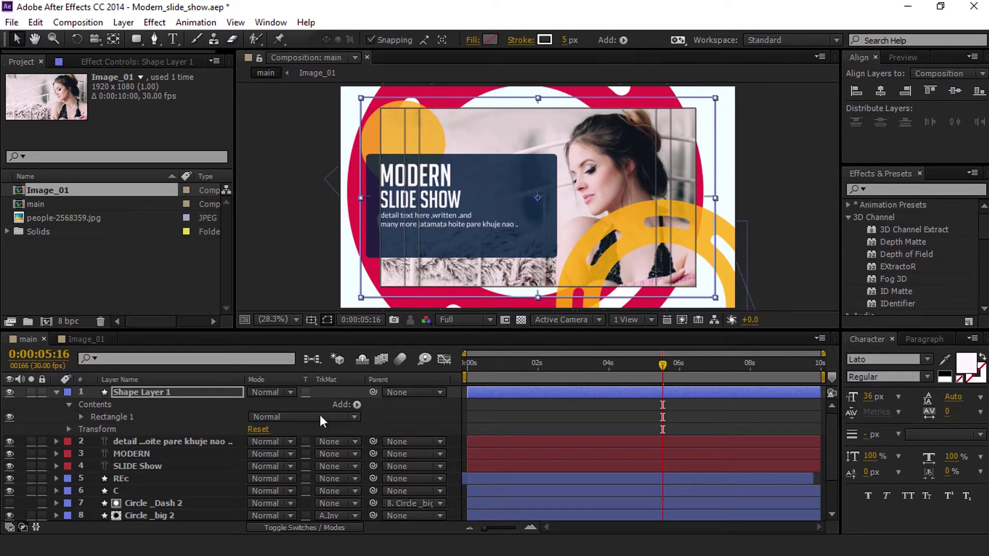
Hide the BG layer and deselect the rectangle so its outline can be checked against black.
{"action": "scroll", "coordinate": [92, 484], "scroll_direction": "down", "scroll_amount": 2}
{"action": "left_click", "coordinate": [9, 513]}
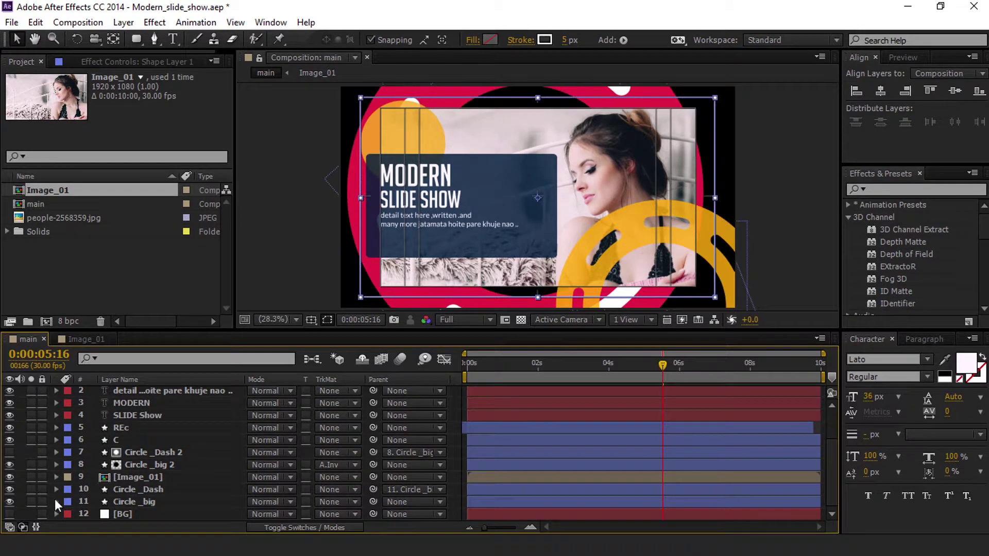
{"action": "left_click", "coordinate": [790, 221]}
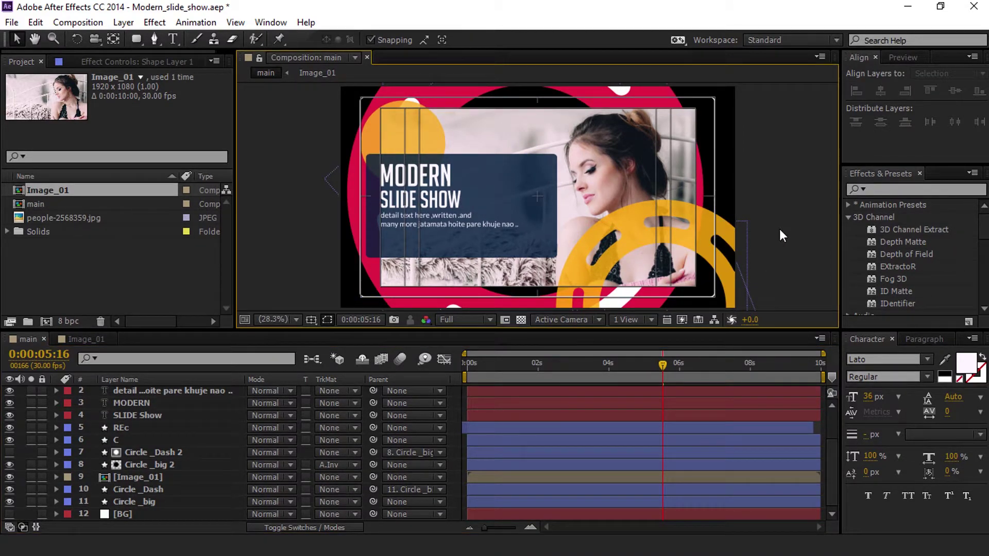
Turn off the Title/Action Safe guides and view the whole composition at 25% magnification.
{"action": "scroll", "coordinate": [717, 197], "scroll_direction": "up", "scroll_amount": 3}
{"action": "scroll", "coordinate": [398, 261], "scroll_direction": "down", "scroll_amount": 4}
{"action": "scroll", "coordinate": [400, 289], "scroll_direction": "down", "scroll_amount": 1}
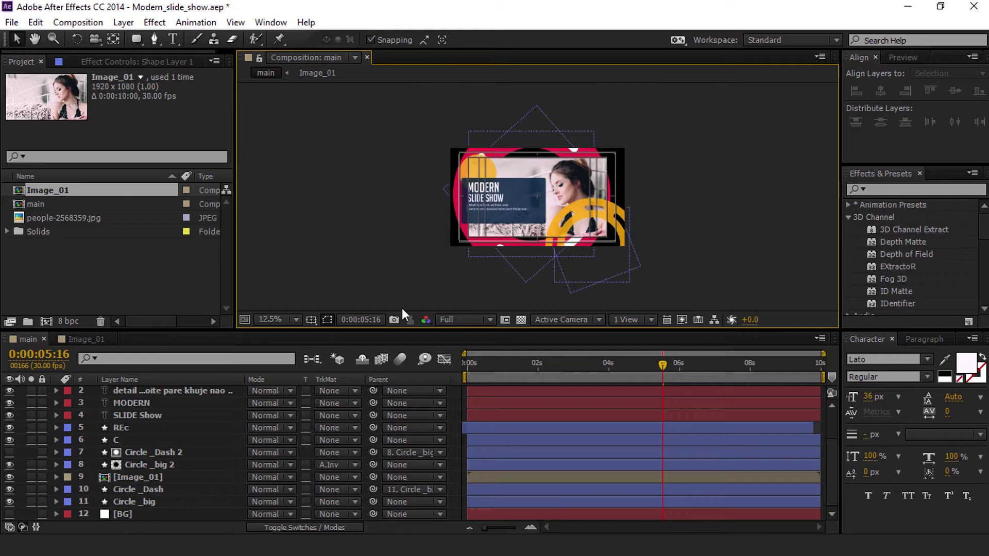
{"action": "left_click", "coordinate": [311, 319]}
{"action": "left_click", "coordinate": [335, 334]}
{"action": "scroll", "coordinate": [656, 192], "scroll_direction": "up", "scroll_amount": 3}
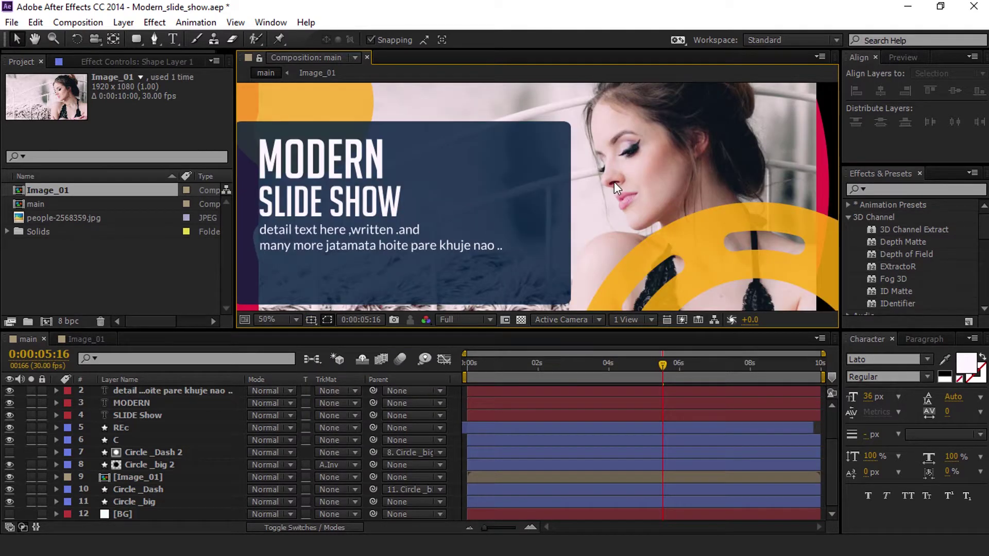
{"action": "scroll", "coordinate": [579, 177], "scroll_direction": "down", "scroll_amount": 2}
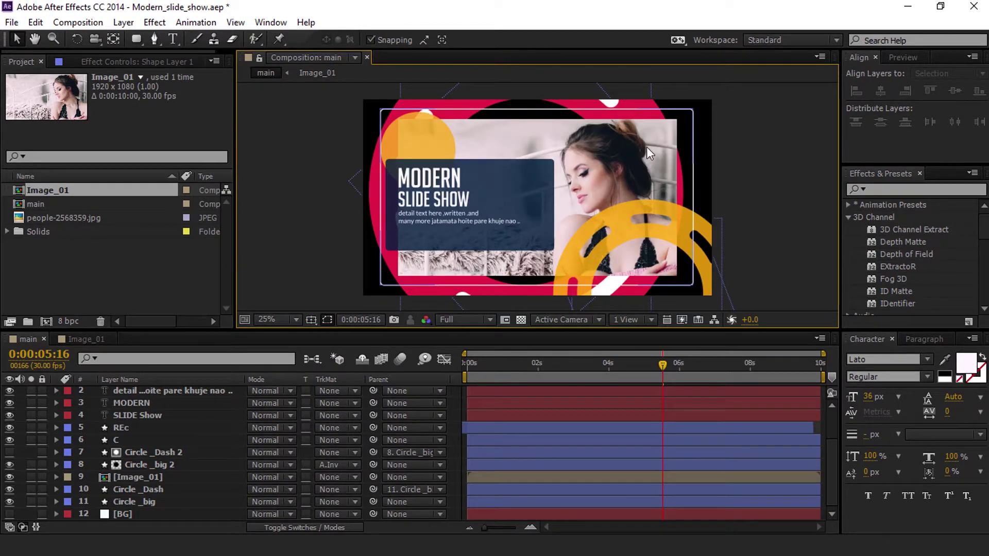
Scale Shape Layer 1 to 94% so the outline sits closer to the picture, and deselect it.
{"action": "left_click", "coordinate": [133, 393]}
{"action": "scroll", "coordinate": [133, 393], "scroll_direction": "up", "scroll_amount": 2}
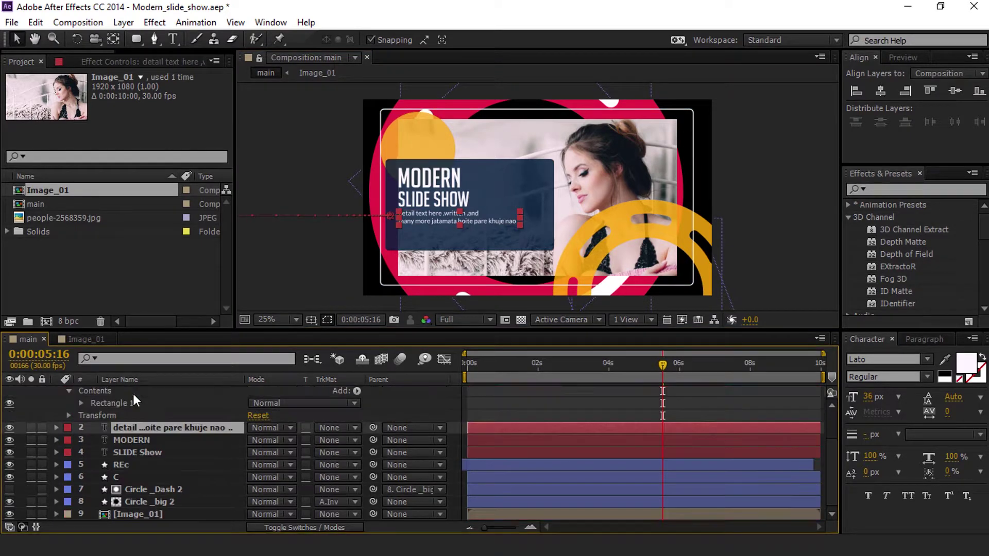
{"action": "left_click", "coordinate": [136, 392]}
{"action": "key", "text": "s"}
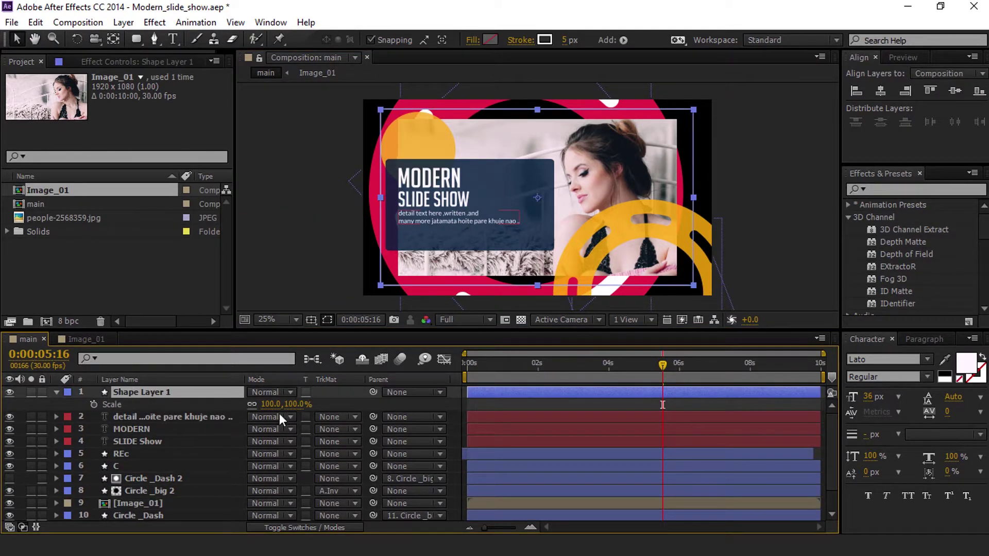
{"action": "left_click_drag", "start_coordinate": [291, 404], "coordinate": [288, 405]}
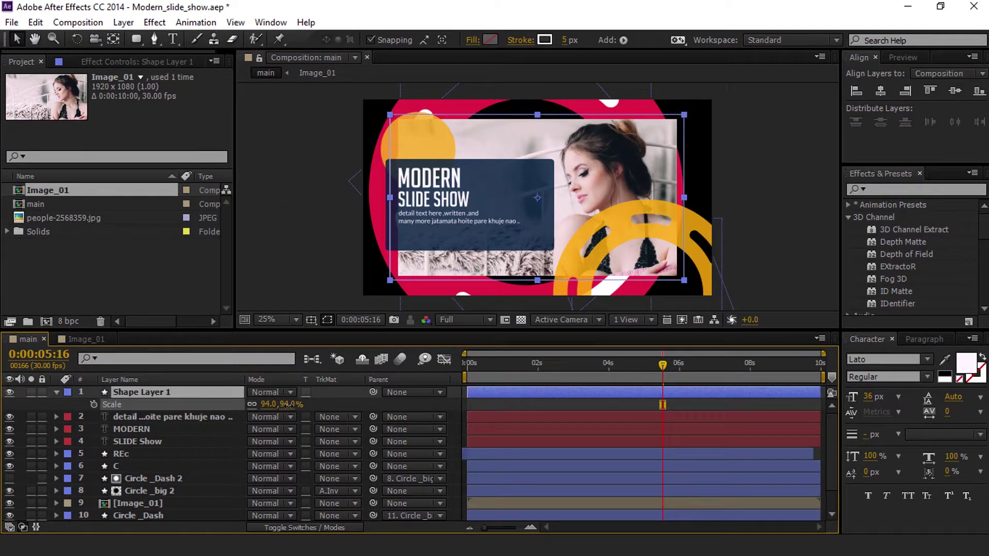
{"action": "left_click", "coordinate": [792, 190]}
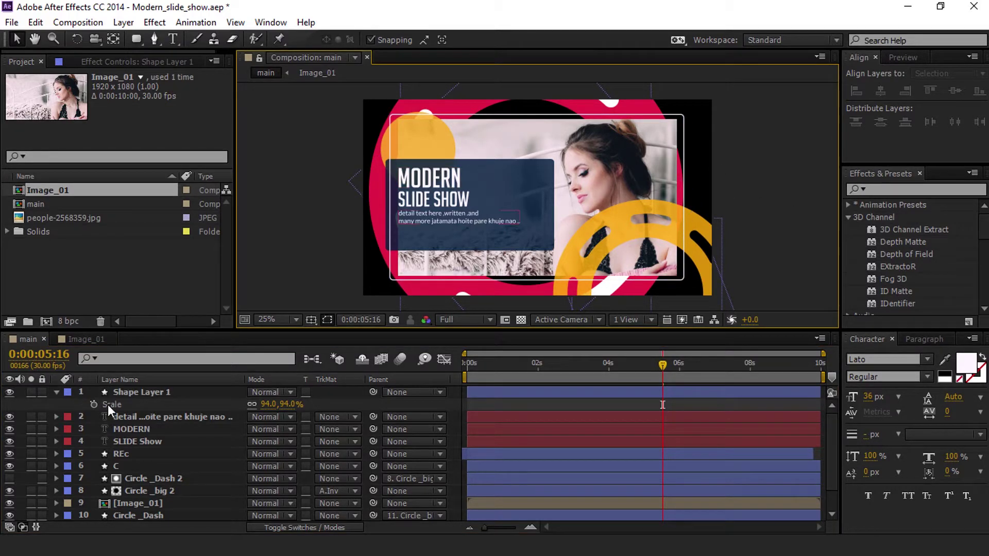
Add dashes to the stroke of Rectangle 1 in Shape Layer 1.
{"action": "left_click", "coordinate": [58, 391]}
{"action": "left_click", "coordinate": [57, 391]}
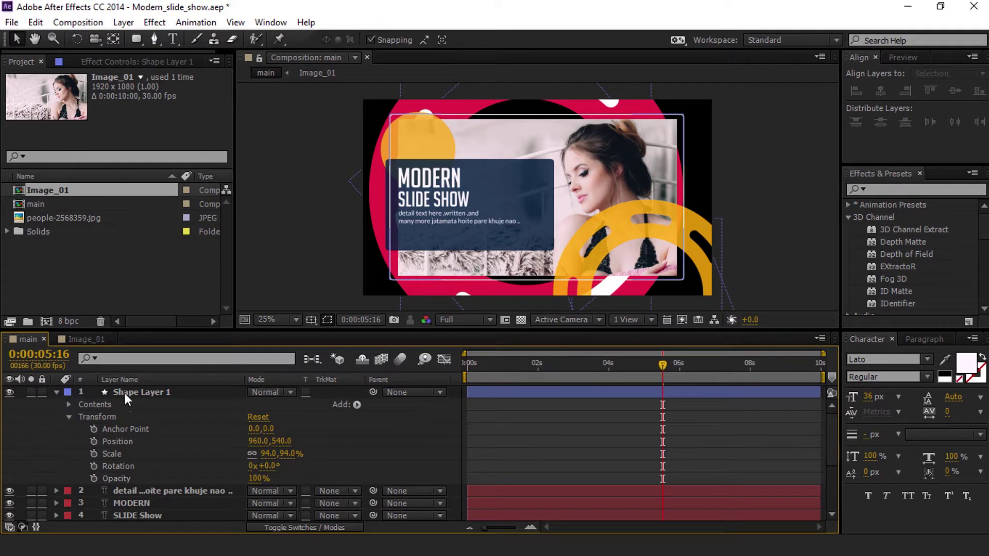
{"action": "left_click", "coordinate": [69, 405]}
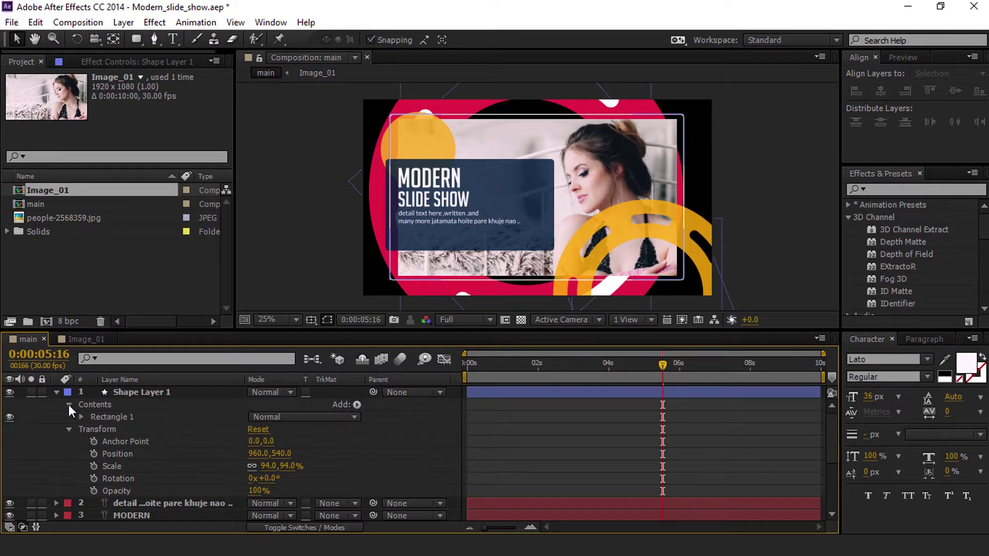
{"action": "left_click", "coordinate": [82, 415]}
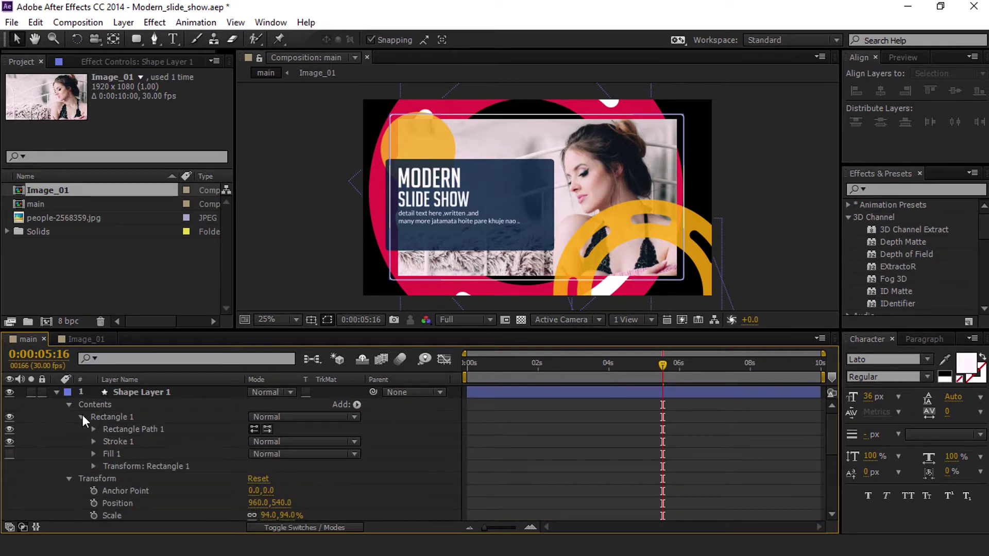
{"action": "left_click", "coordinate": [91, 443]}
{"action": "scroll", "coordinate": [140, 447], "scroll_direction": "down", "scroll_amount": 3}
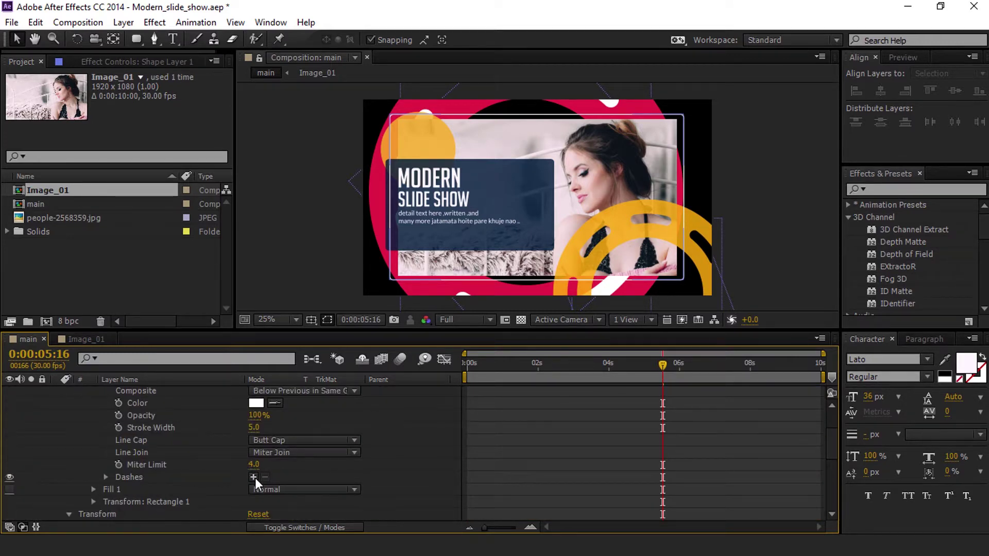
{"action": "left_click", "coordinate": [254, 477]}
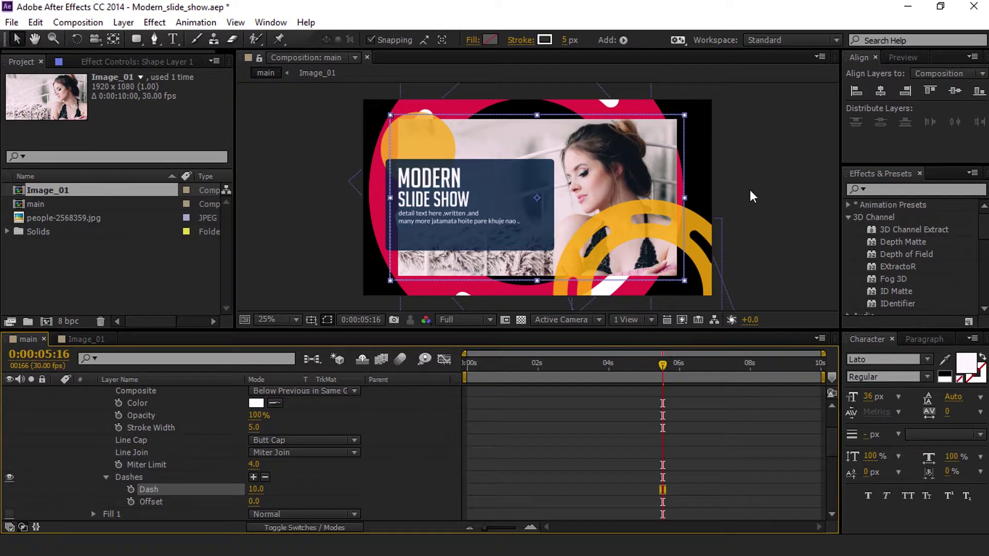
Inspect the dashed outline up close and set its stroke to Round Join and Round Cap.
{"action": "key", "text": "period"}
{"action": "left_click", "coordinate": [35, 39]}
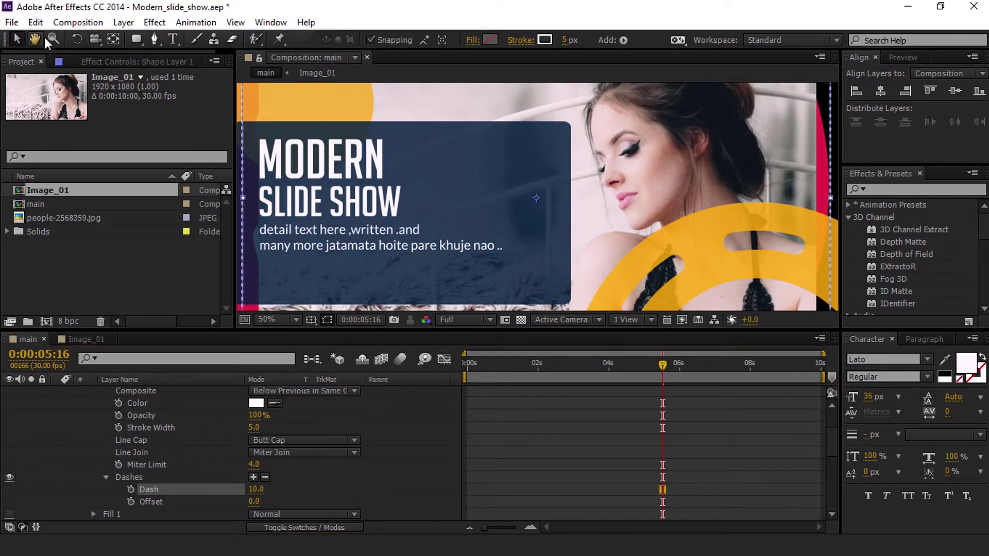
{"action": "left_click_drag", "start_coordinate": [644, 187], "coordinate": [438, 209]}
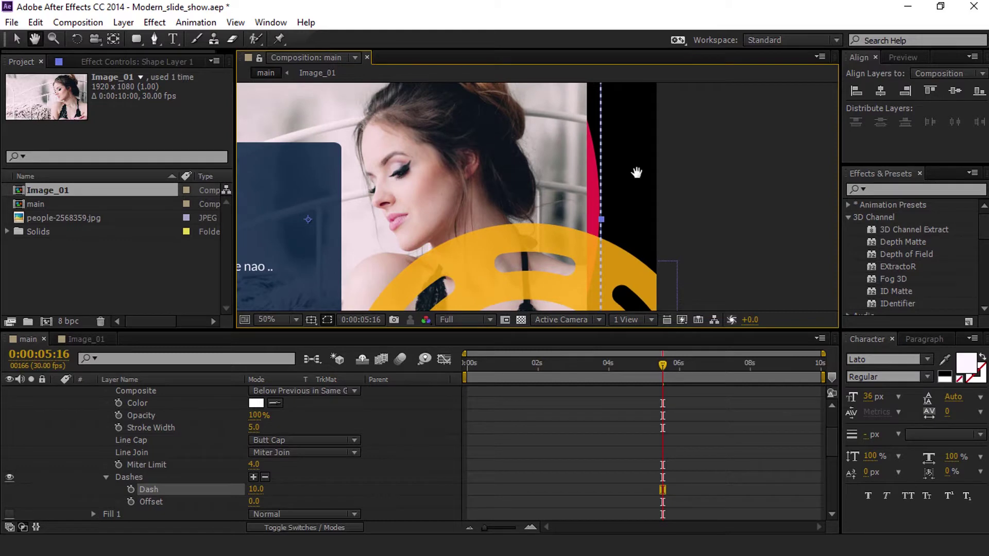
{"action": "left_click_drag", "start_coordinate": [635, 172], "coordinate": [561, 157]}
{"action": "scroll", "coordinate": [581, 189], "scroll_direction": "up", "scroll_amount": 2}
{"action": "scroll", "coordinate": [600, 124], "scroll_direction": "down", "scroll_amount": 1}
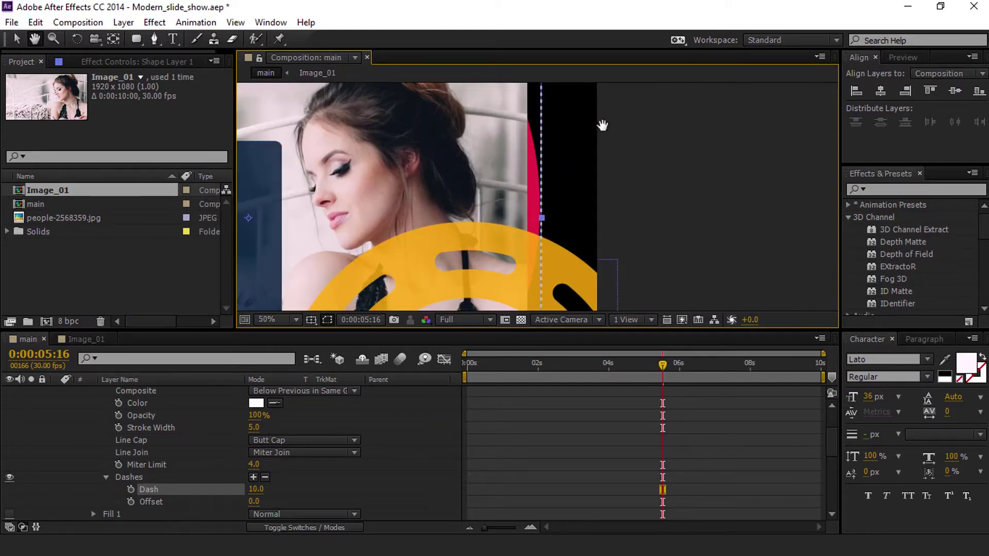
{"action": "scroll", "coordinate": [533, 191], "scroll_direction": "up", "scroll_amount": 1}
{"action": "left_click_drag", "start_coordinate": [533, 191], "coordinate": [649, 125]}
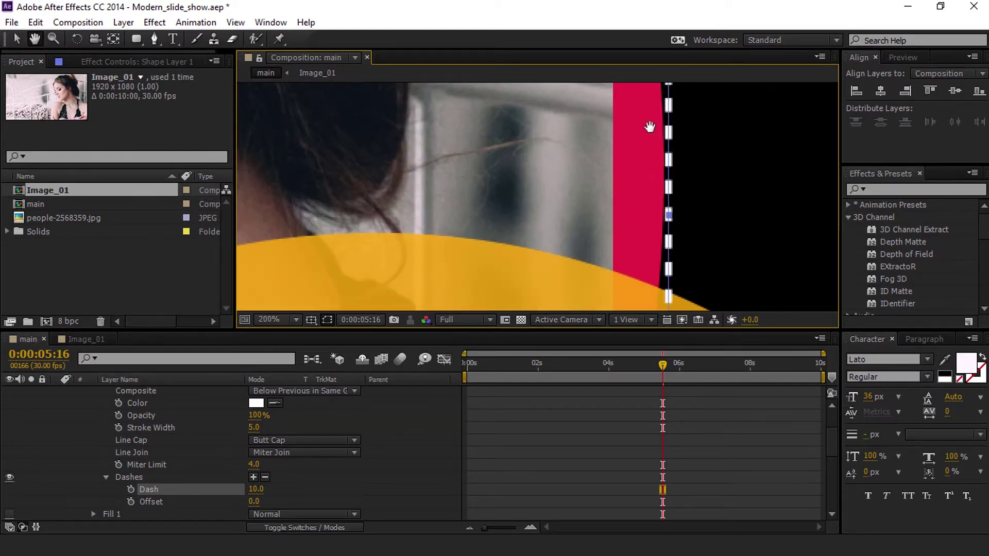
{"action": "left_click", "coordinate": [273, 453]}
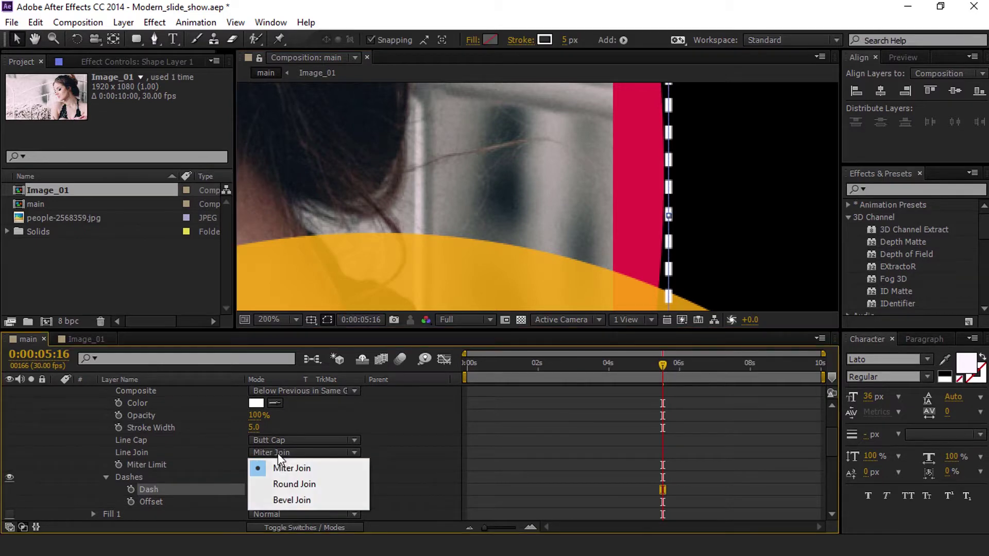
{"action": "left_click", "coordinate": [289, 484]}
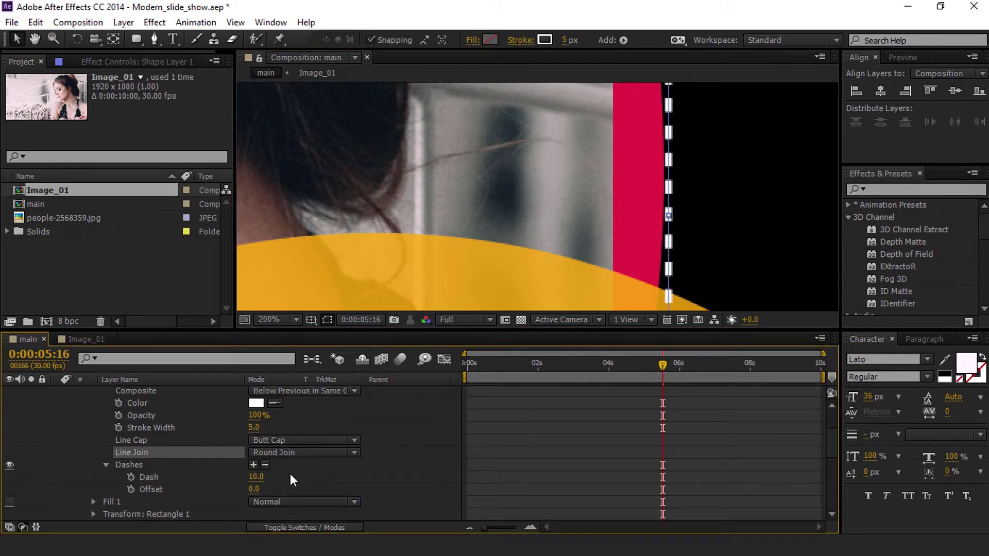
{"action": "mouse_move", "coordinate": [257, 482]}
{"action": "left_mouse_down"}
{"action": "mouse_move", "coordinate": [274, 475]}
{"action": "mouse_move", "coordinate": [256, 476]}
{"action": "left_mouse_up"}
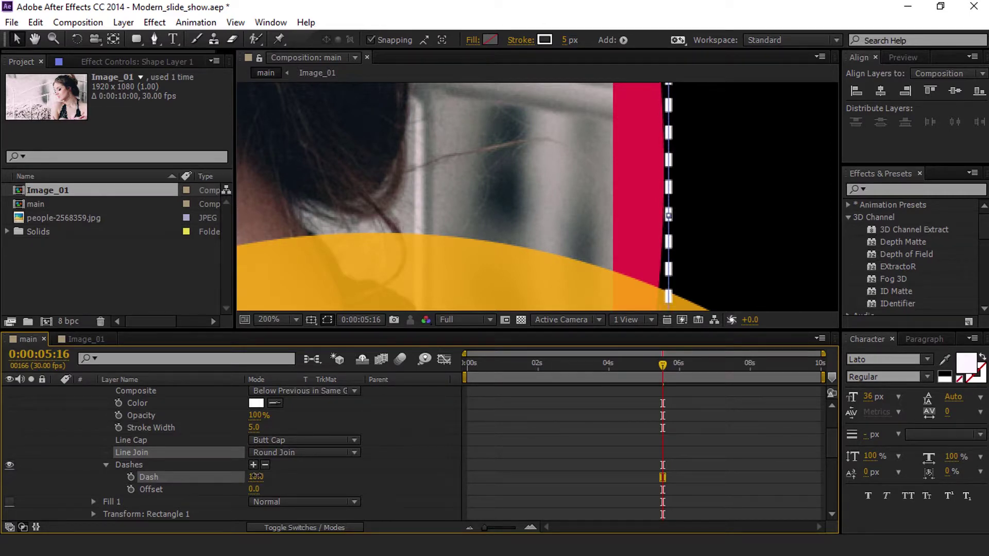
{"action": "left_click", "coordinate": [292, 440]}
{"action": "left_click", "coordinate": [291, 468]}
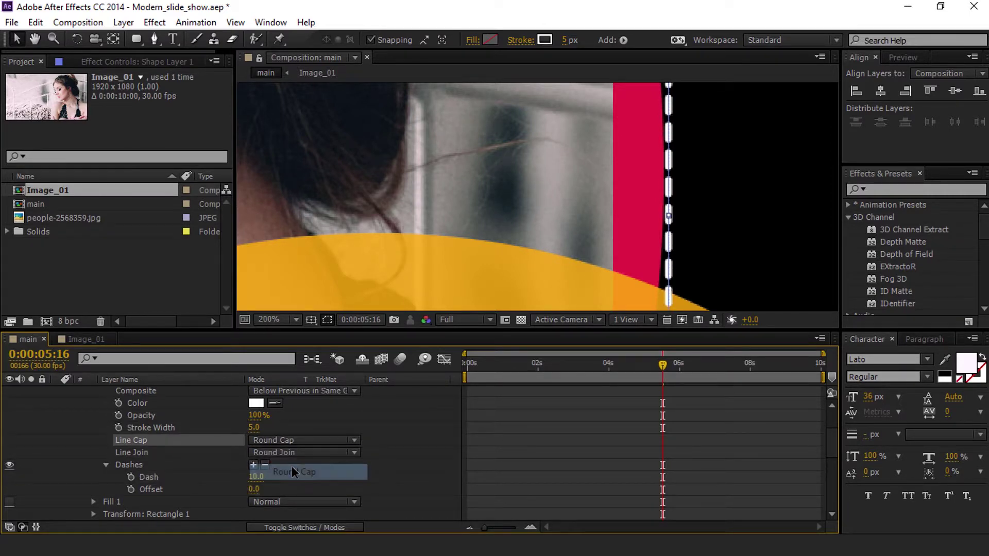
Set the outline stroke's dash length to 24, and deselect it to check the whole composition.
{"action": "left_click_drag", "start_coordinate": [256, 476], "coordinate": [267, 477]}
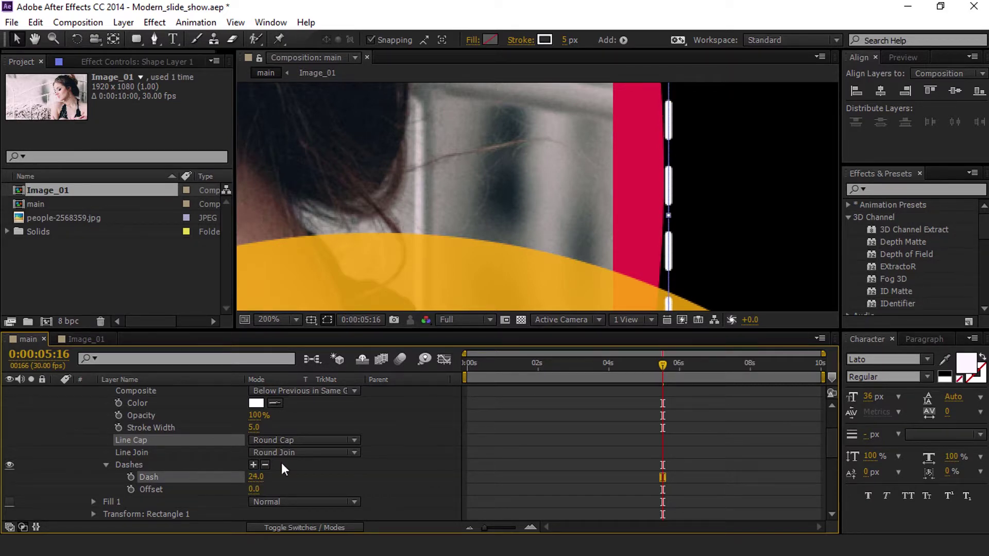
{"action": "scroll", "coordinate": [419, 246], "scroll_direction": "down", "scroll_amount": 6}
{"action": "left_click", "coordinate": [660, 147]}
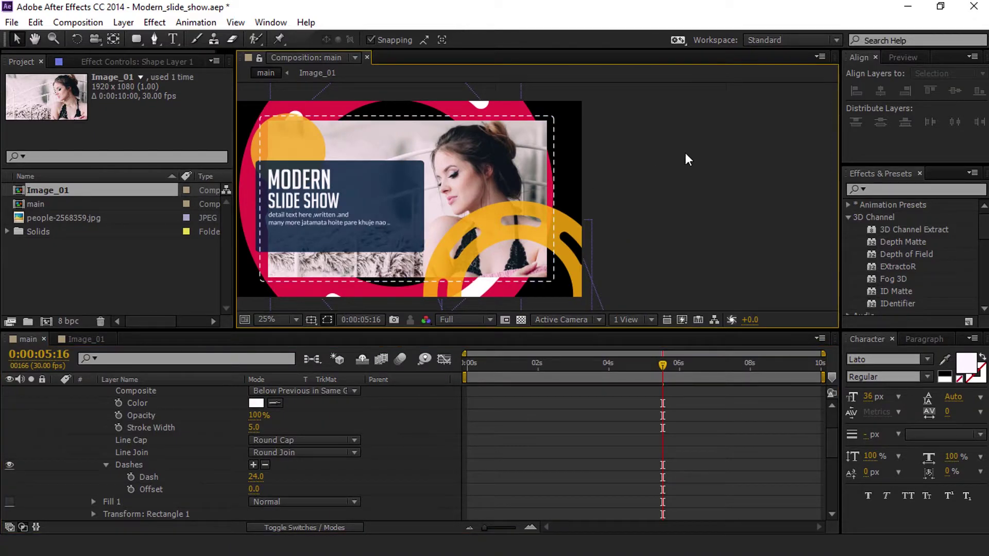
{"action": "scroll", "coordinate": [483, 154], "scroll_direction": "down", "scroll_amount": 1}
{"action": "scroll", "coordinate": [488, 156], "scroll_direction": "up", "scroll_amount": 1}
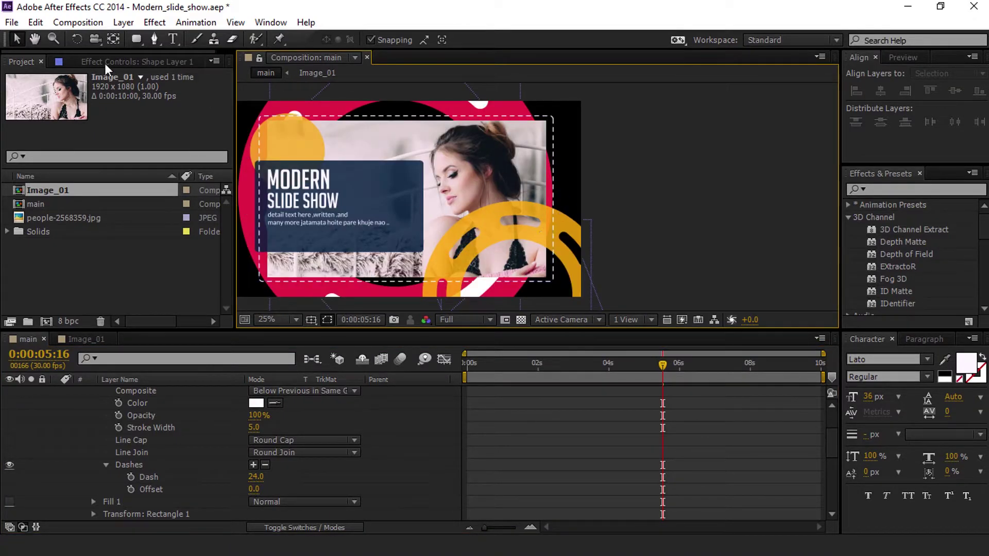
{"action": "left_click_drag", "start_coordinate": [508, 241], "coordinate": [609, 248]}
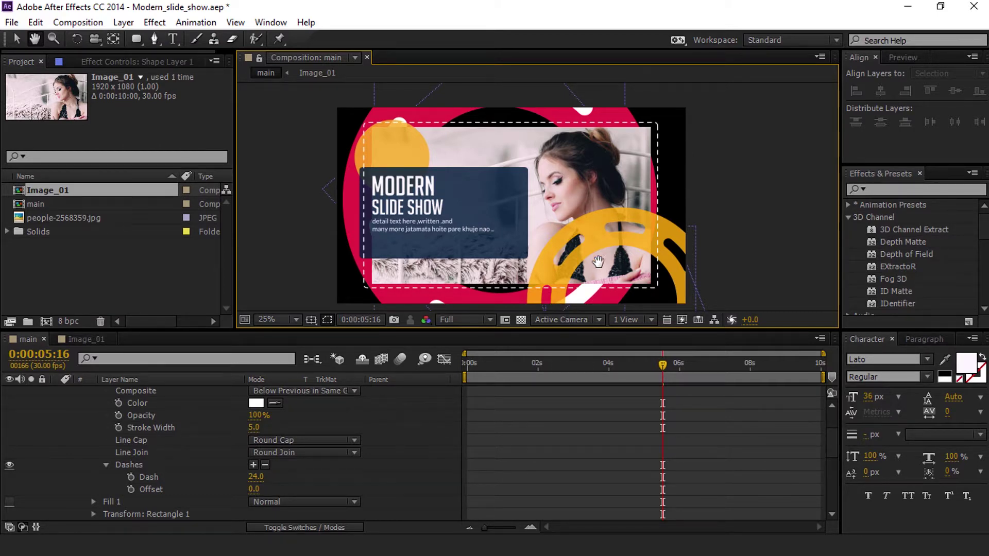
Rename Shape Layer 1 to "DASh rec" and collapse its properties.
{"action": "scroll", "coordinate": [232, 447], "scroll_direction": "up", "scroll_amount": 3}
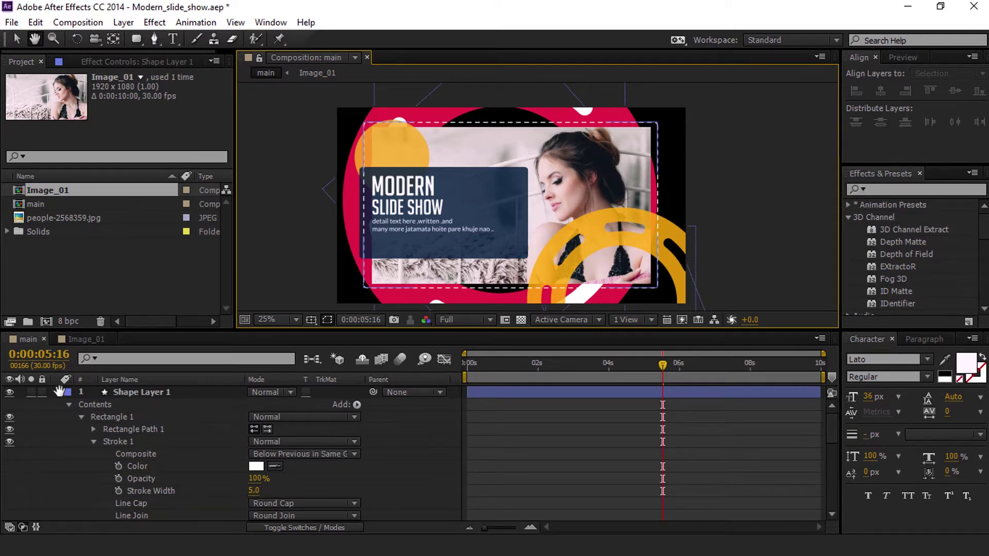
{"action": "left_click", "coordinate": [120, 393]}
{"action": "right_click", "coordinate": [147, 392]}
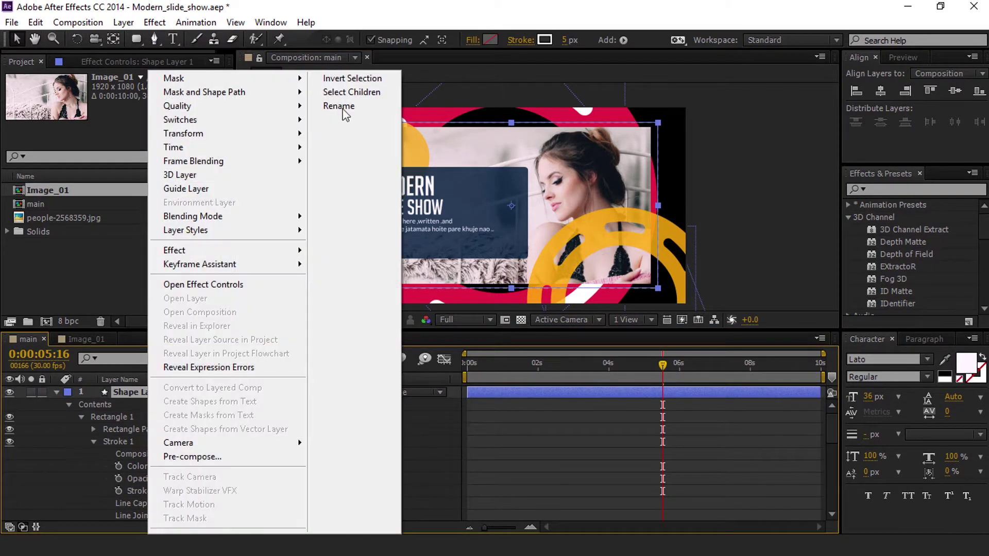
{"action": "left_click", "coordinate": [346, 94]}
{"action": "right_click", "coordinate": [158, 394]}
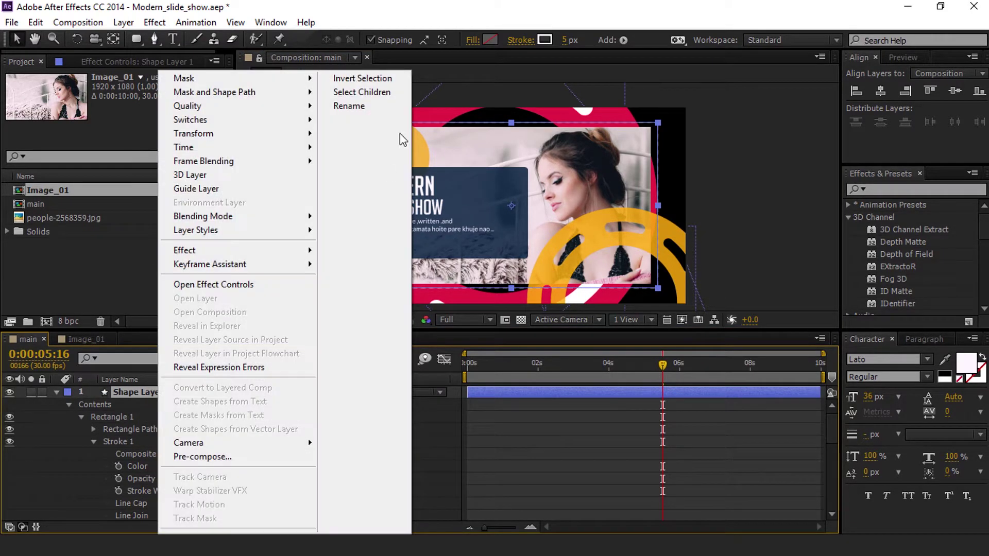
{"action": "left_click", "coordinate": [376, 106]}
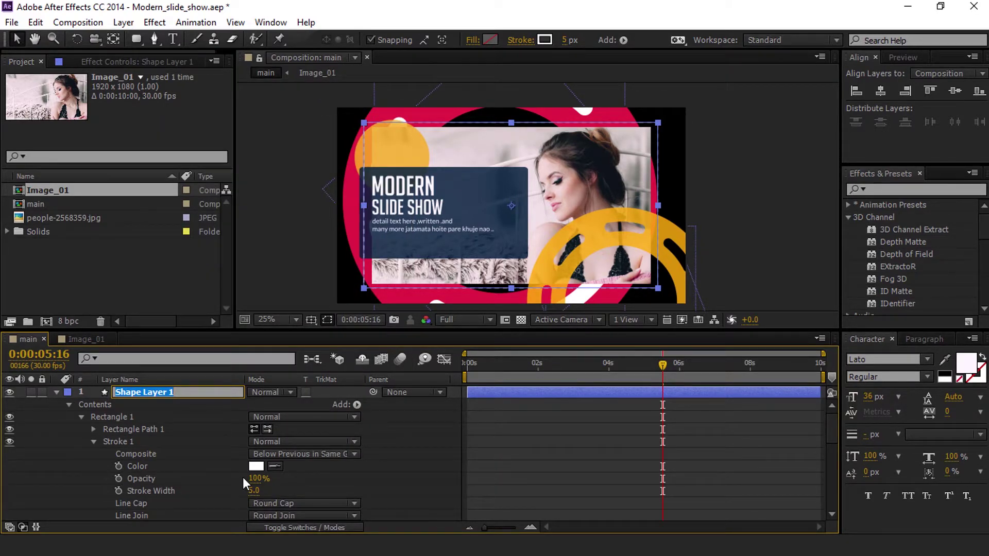
{"action": "type", "text": "DASG"}
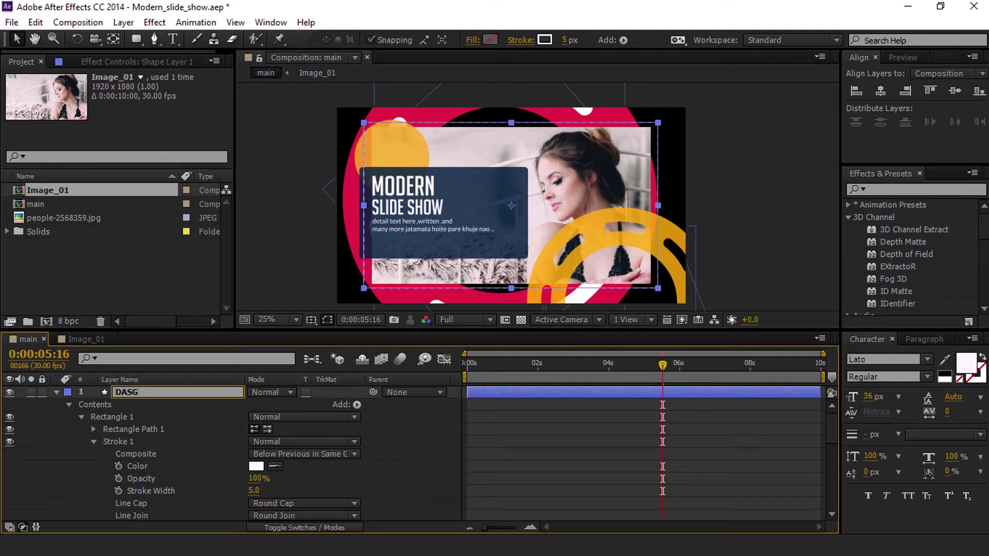
{"action": "key", "text": "BackSpace"}
{"action": "type", "text": "h rec"}
{"action": "left_click", "coordinate": [194, 441]}
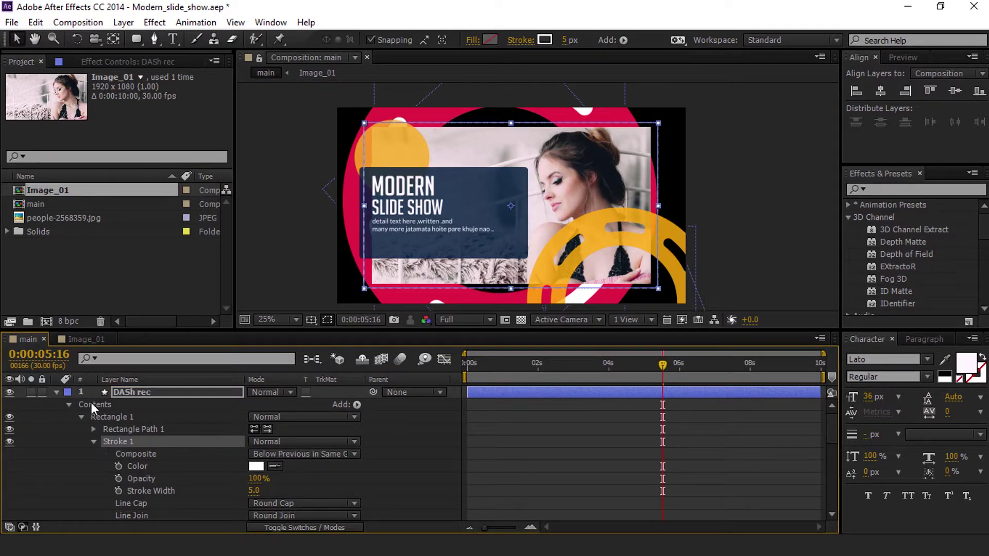
{"action": "key", "text": "F2"}
{"action": "left_click", "coordinate": [56, 392]}
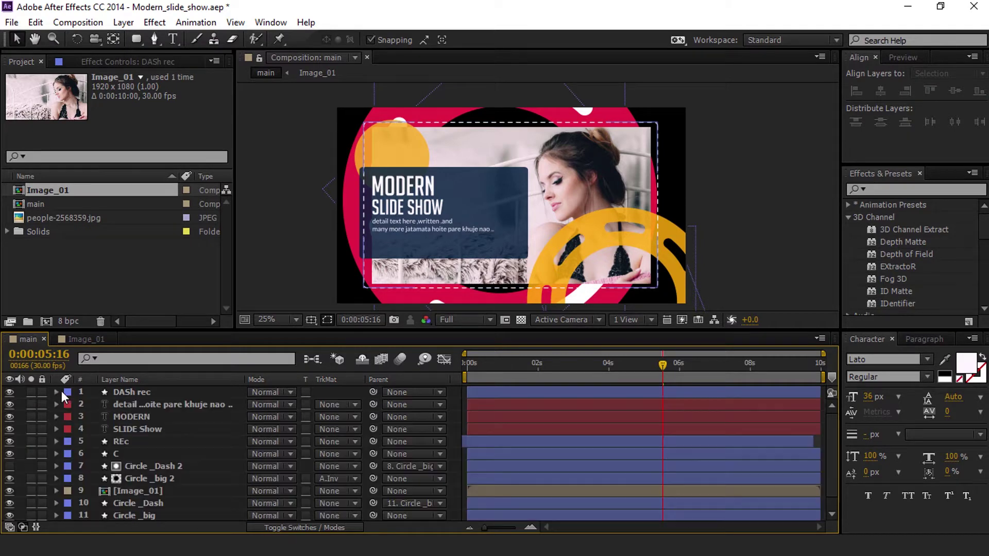
Try the DASh rec layer between Circle _big 2 and Image_01, and deselect it to check the overlap.
{"action": "left_click", "coordinate": [132, 392]}
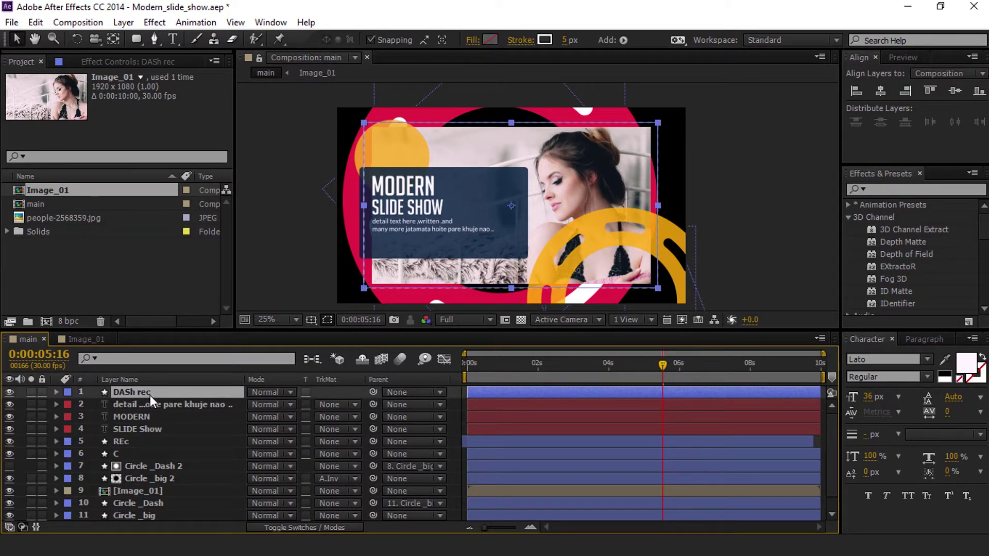
{"action": "left_click_drag", "start_coordinate": [150, 395], "coordinate": [153, 478]}
{"action": "left_click", "coordinate": [740, 228]}
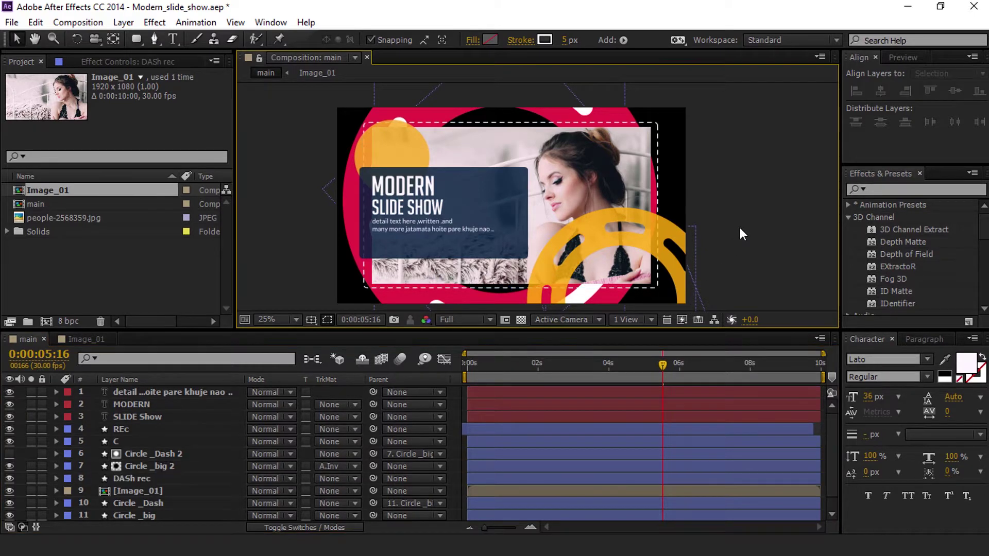
{"action": "key", "text": "period"}
{"action": "key", "text": "comma"}
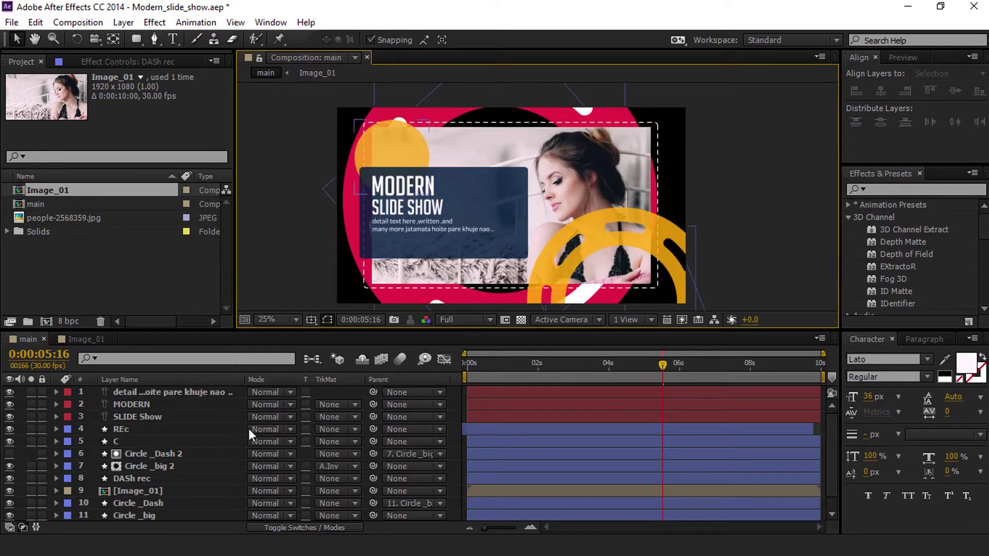
Try the DASh rec layer beneath Image_01, and return it to directly above Image_01.
{"action": "scroll", "coordinate": [162, 454], "scroll_direction": "down", "scroll_amount": 1}
{"action": "left_click_drag", "start_coordinate": [146, 465], "coordinate": [140, 485]}
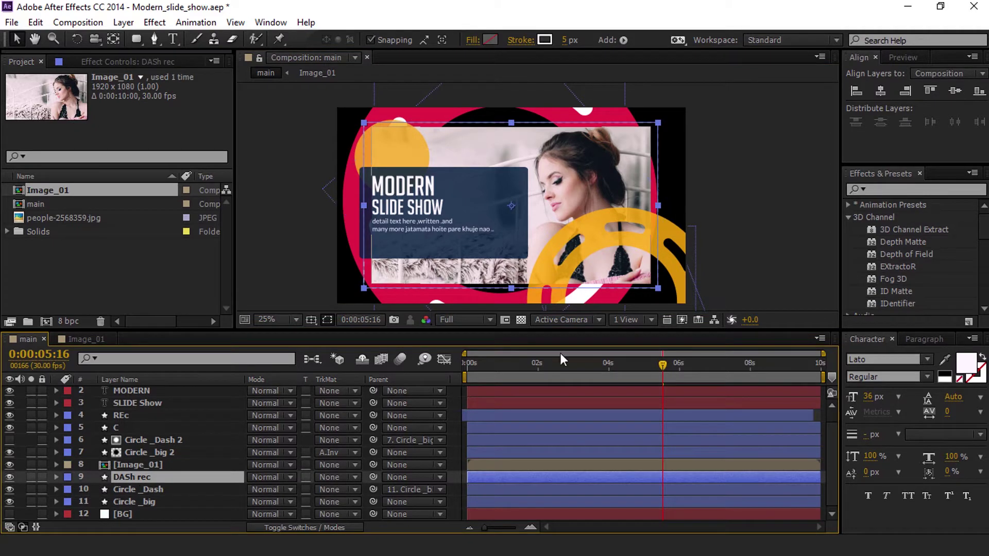
{"action": "left_click", "coordinate": [744, 216]}
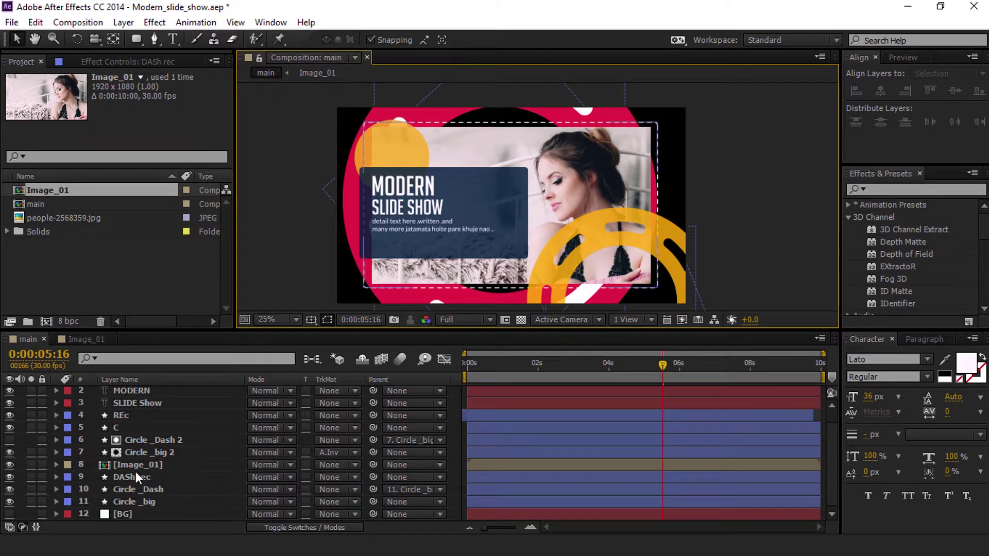
{"action": "left_click_drag", "start_coordinate": [135, 477], "coordinate": [145, 459]}
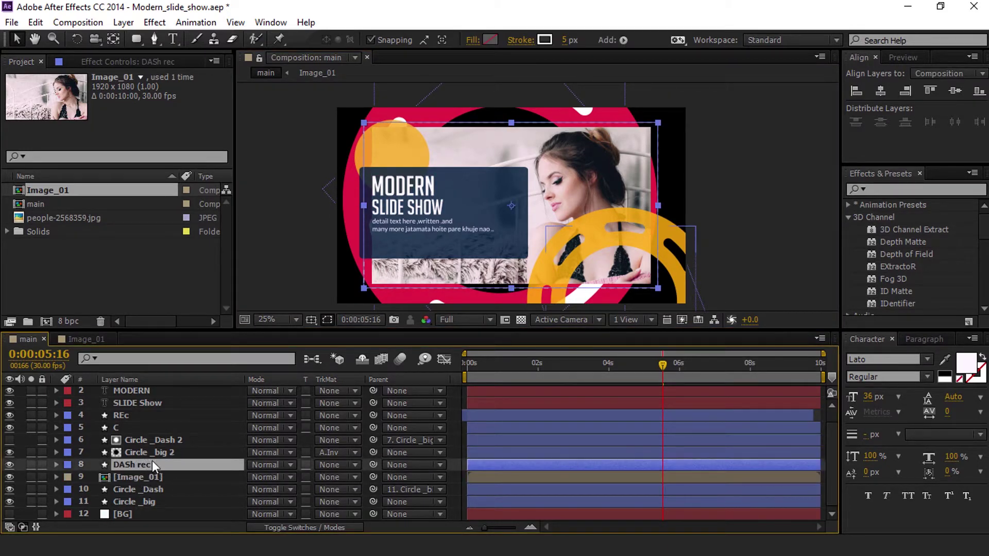
{"action": "left_click", "coordinate": [166, 452]}
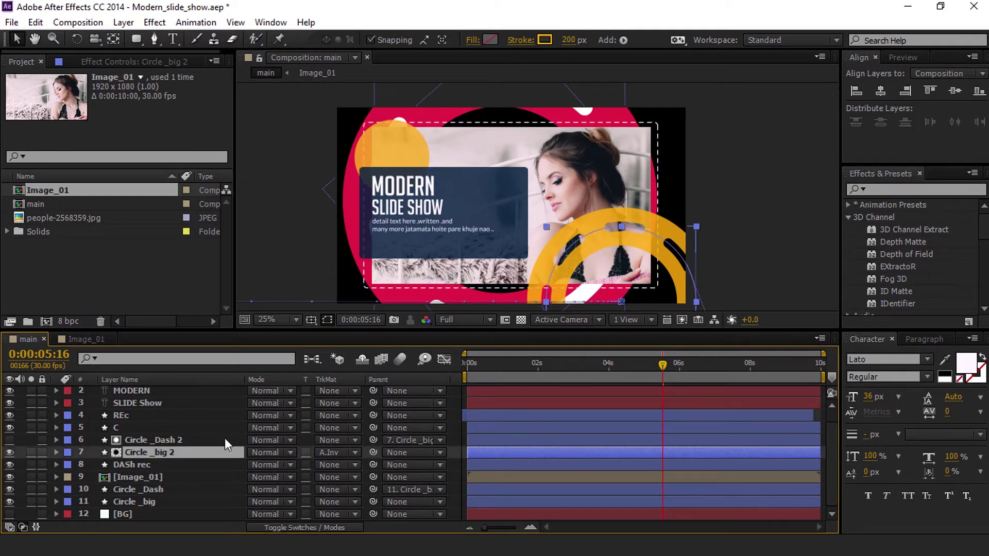
{"action": "left_click", "coordinate": [826, 205]}
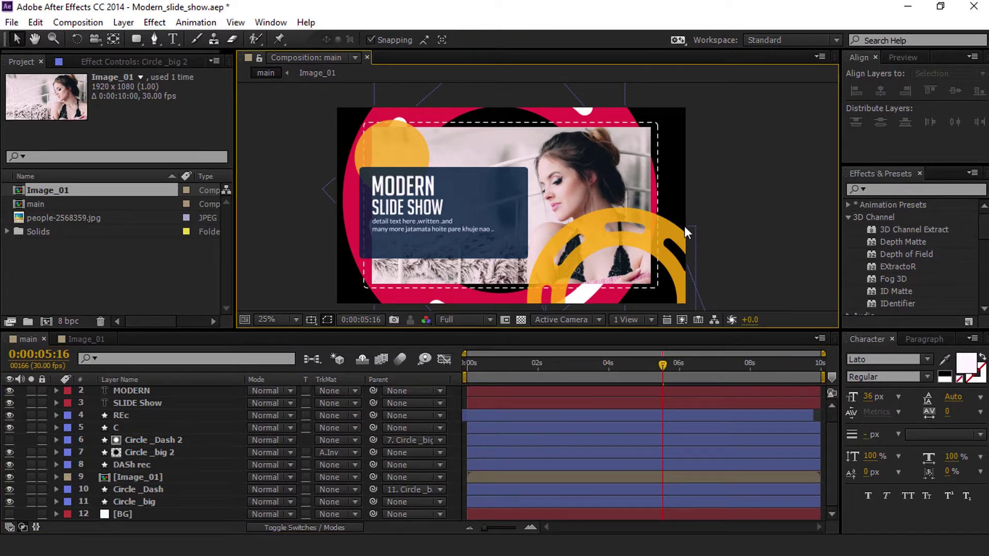
Move the DASh rec layer directly above REc, below SLIDE Show, and view the frame at 0:00:05:21.
{"action": "left_click", "coordinate": [137, 465]}
{"action": "scroll", "coordinate": [138, 466], "scroll_direction": "up", "scroll_amount": 1}
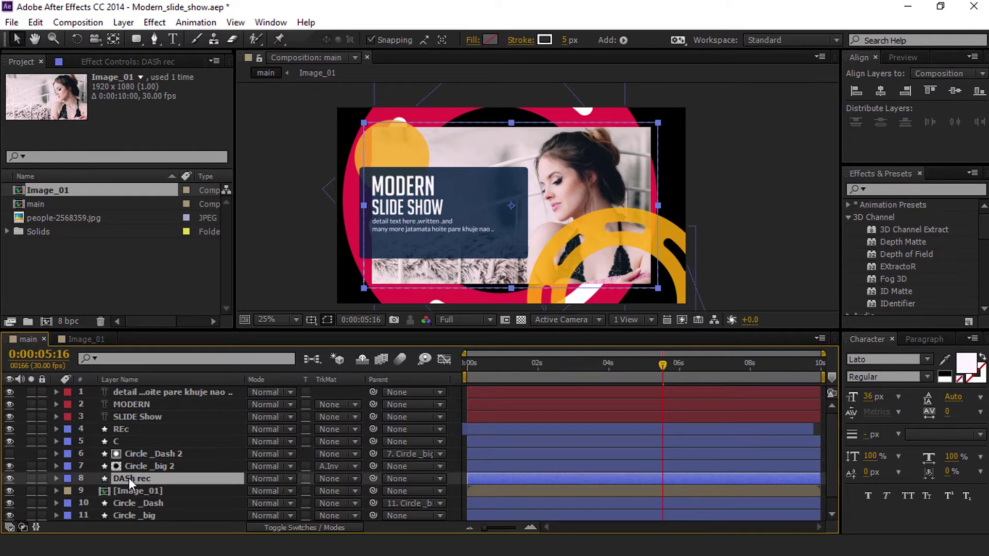
{"action": "left_click_drag", "start_coordinate": [135, 478], "coordinate": [135, 425]}
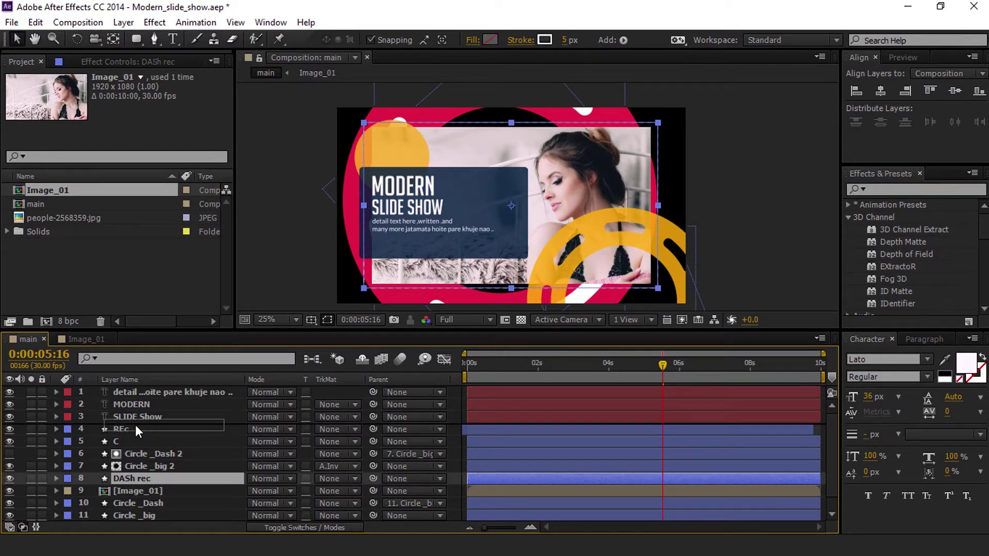
{"action": "left_click", "coordinate": [706, 196]}
{"action": "left_click_drag", "start_coordinate": [672, 360], "coordinate": [669, 400]}
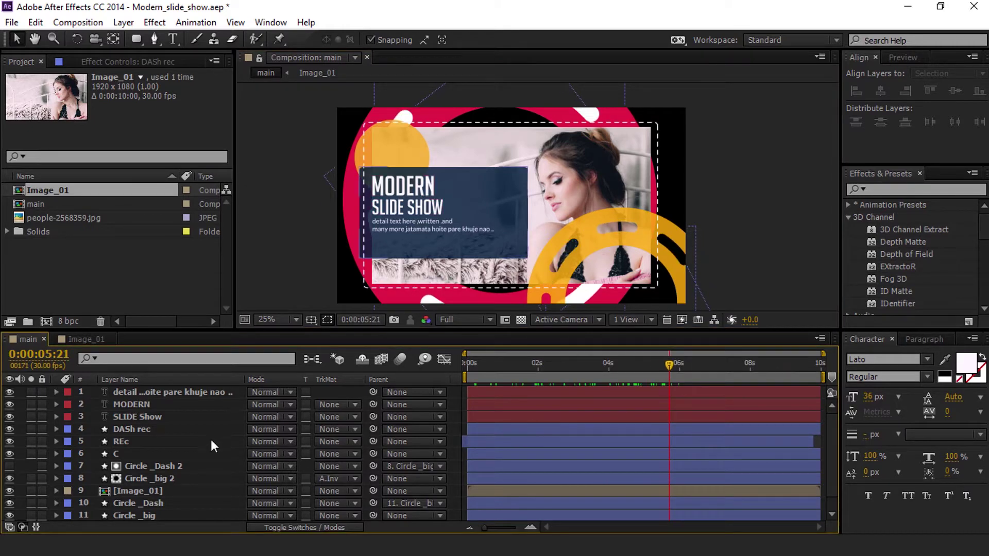
{"action": "scroll", "coordinate": [339, 374], "scroll_direction": "down", "scroll_amount": 1}
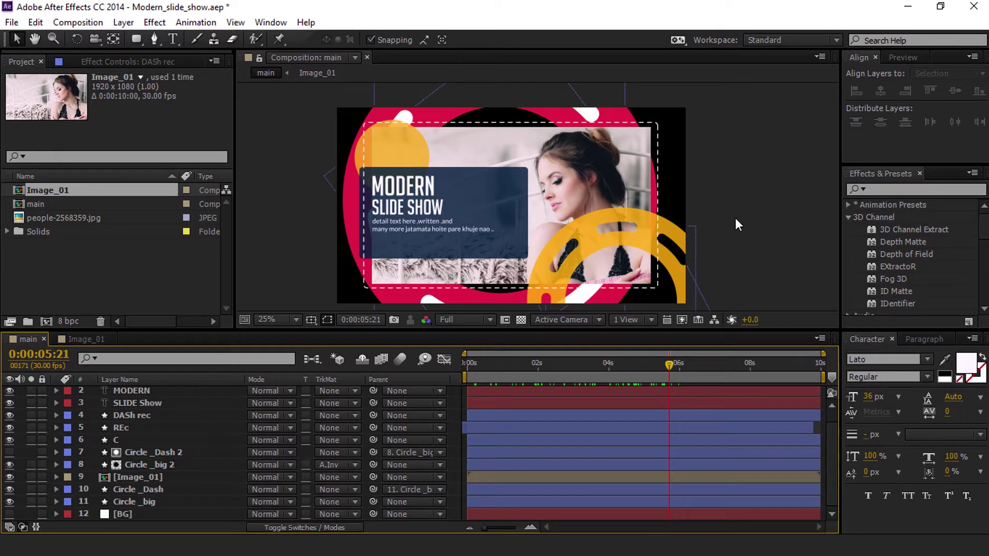
{"action": "scroll", "coordinate": [190, 435], "scroll_direction": "up", "scroll_amount": 1}
{"action": "scroll", "coordinate": [191, 436], "scroll_direction": "down", "scroll_amount": 1}
{"action": "left_click_drag", "start_coordinate": [653, 367], "coordinate": [690, 394]}
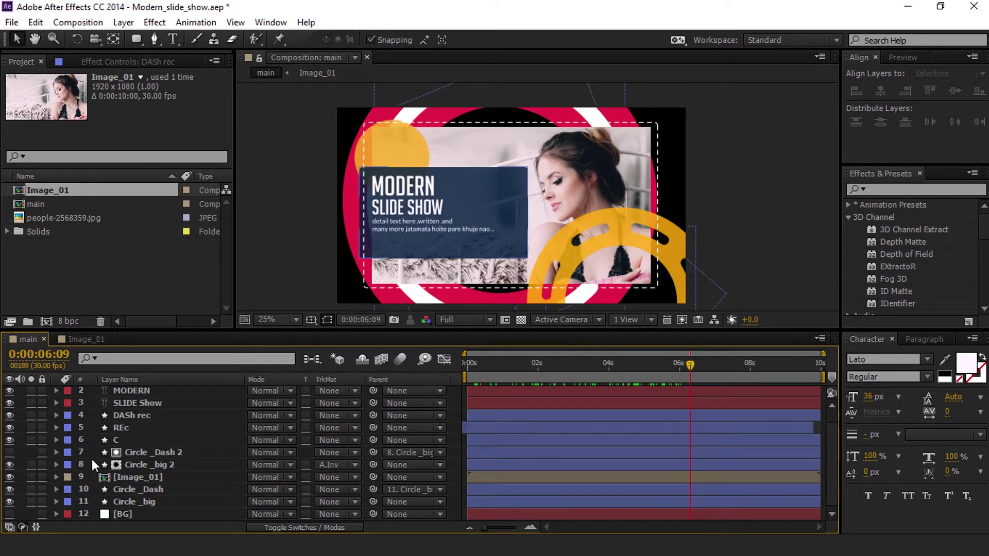
{"action": "left_click", "coordinate": [131, 501]}
{"action": "scroll", "coordinate": [131, 501], "scroll_direction": "up", "scroll_amount": 1}
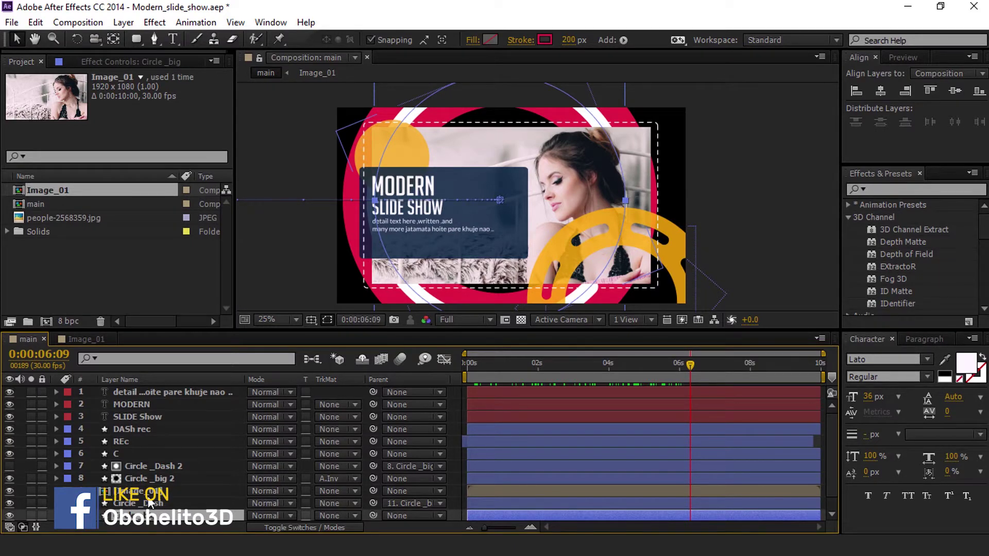
Select the three text layers, DASh rec, REc, C, Circle _big 2, Image_01 and Circle _big, and reveal their Position properties.
{"action": "left_click", "coordinate": [173, 393]}
{"action": "left_click", "coordinate": [162, 407], "text": "shift"}
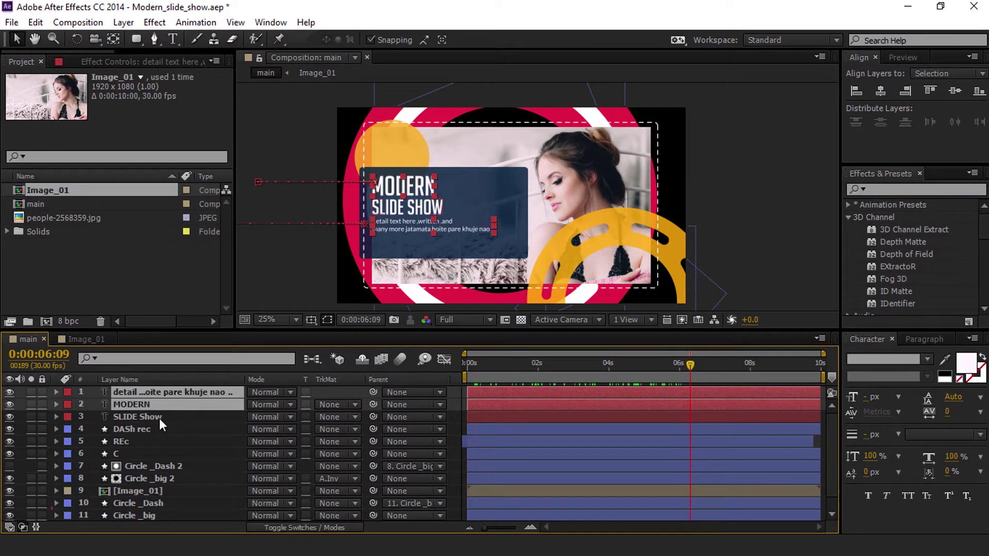
{"action": "left_click", "coordinate": [159, 418], "text": "shift"}
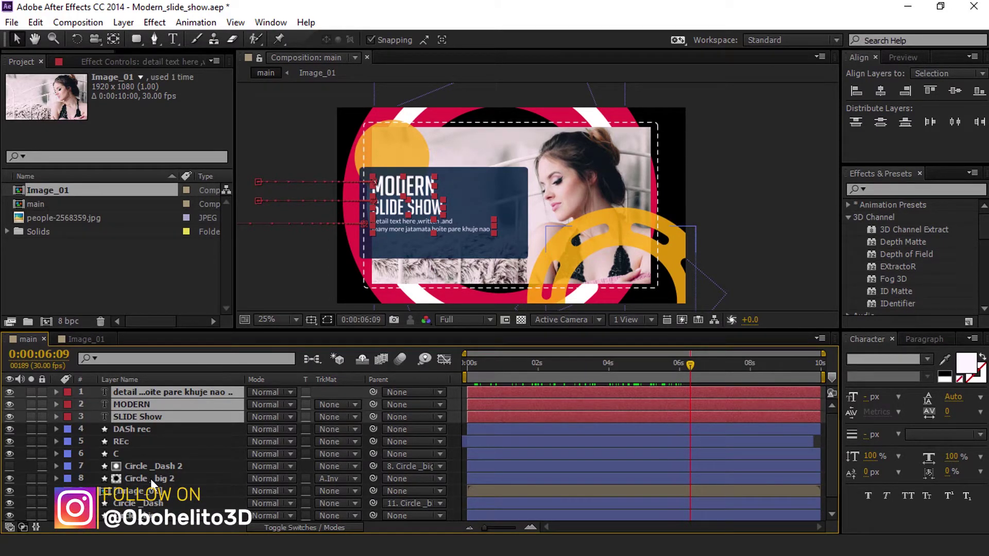
{"action": "left_click", "coordinate": [151, 478], "text": "ctrl"}
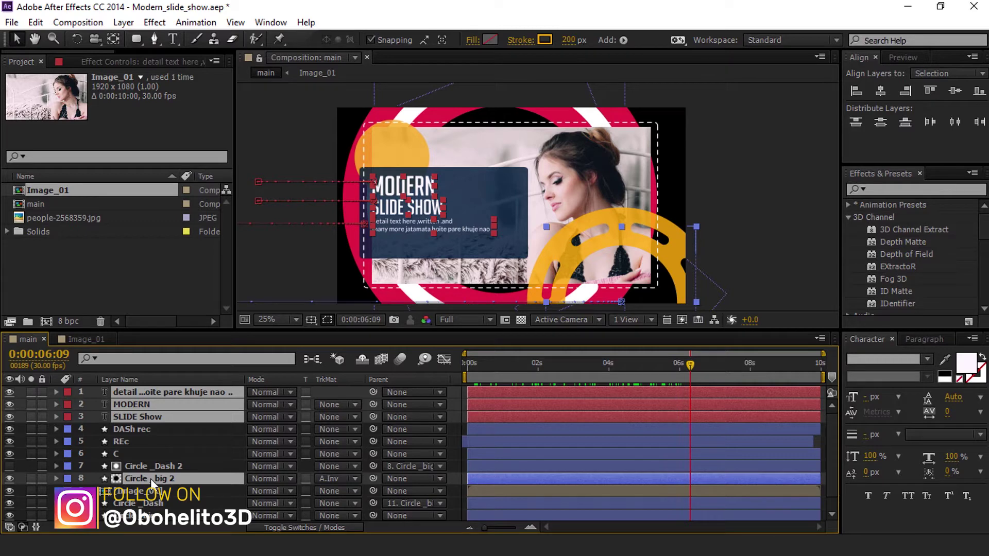
{"action": "left_click", "coordinate": [170, 431], "text": "ctrl"}
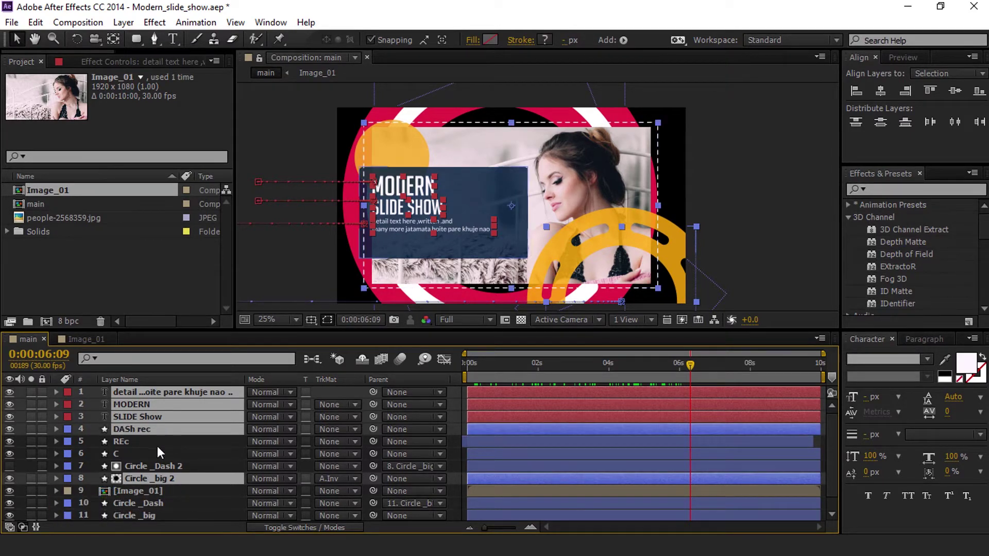
{"action": "left_click", "coordinate": [157, 446], "text": "ctrl"}
{"action": "left_click", "coordinate": [149, 455], "text": "ctrl"}
{"action": "scroll", "coordinate": [149, 456], "scroll_direction": "down", "scroll_amount": 1}
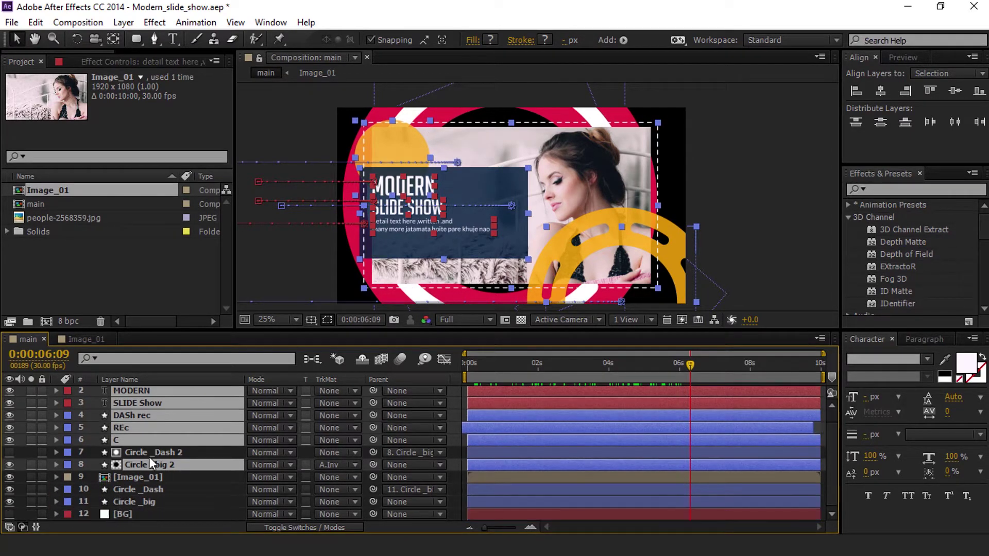
{"action": "left_click", "coordinate": [156, 477], "text": "ctrl"}
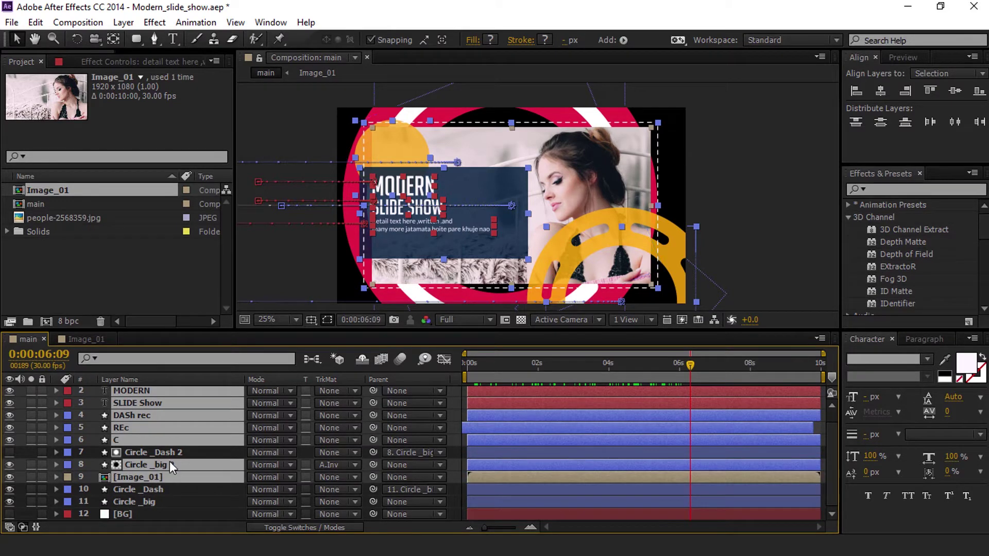
{"action": "left_click", "coordinate": [143, 505], "text": "ctrl"}
{"action": "scroll", "coordinate": [143, 504], "scroll_direction": "up", "scroll_amount": 1}
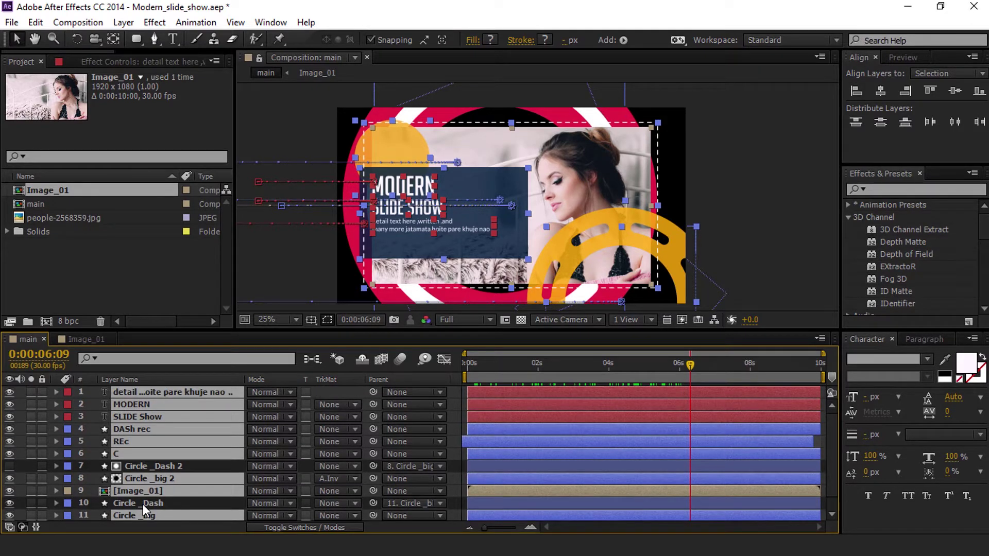
{"action": "key", "text": "p"}
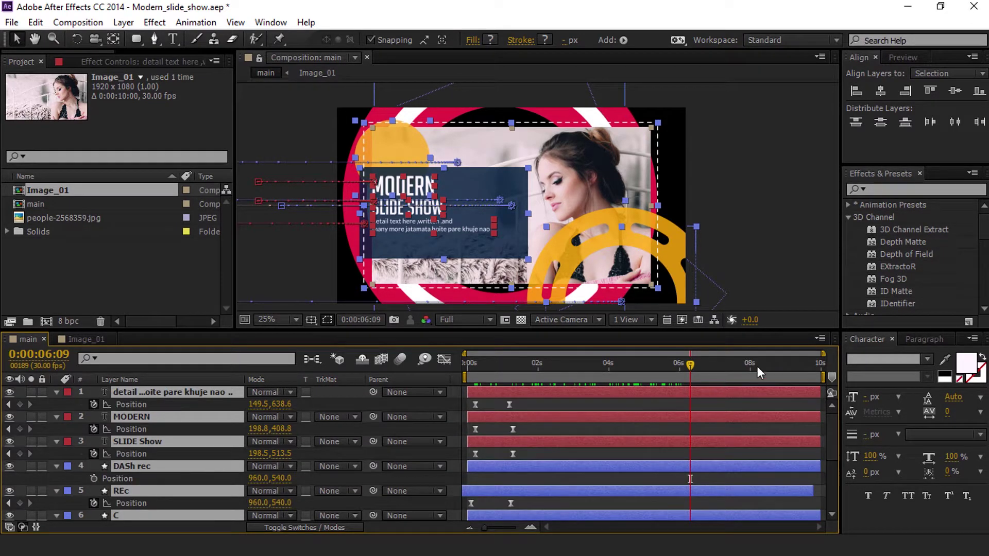
Add Position keyframes at 0:00:03:29 to the selected animated layers, holding their current placement.
{"action": "left_click_drag", "start_coordinate": [675, 368], "coordinate": [492, 365]}
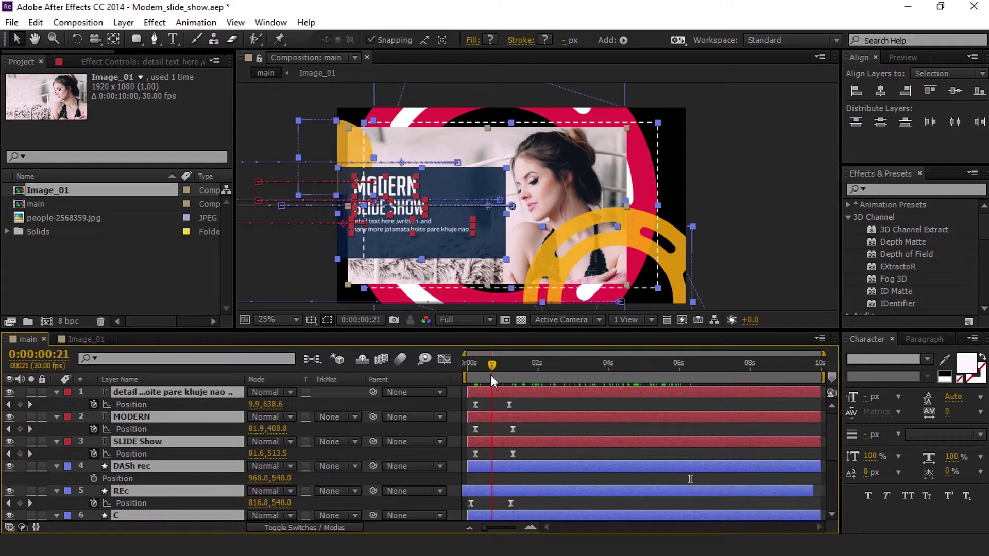
{"action": "mouse_move", "coordinate": [491, 530]}
{"action": "left_mouse_down"}
{"action": "mouse_move", "coordinate": [505, 527]}
{"action": "mouse_move", "coordinate": [494, 527]}
{"action": "left_mouse_up"}
{"action": "left_click_drag", "start_coordinate": [605, 351], "coordinate": [638, 355]}
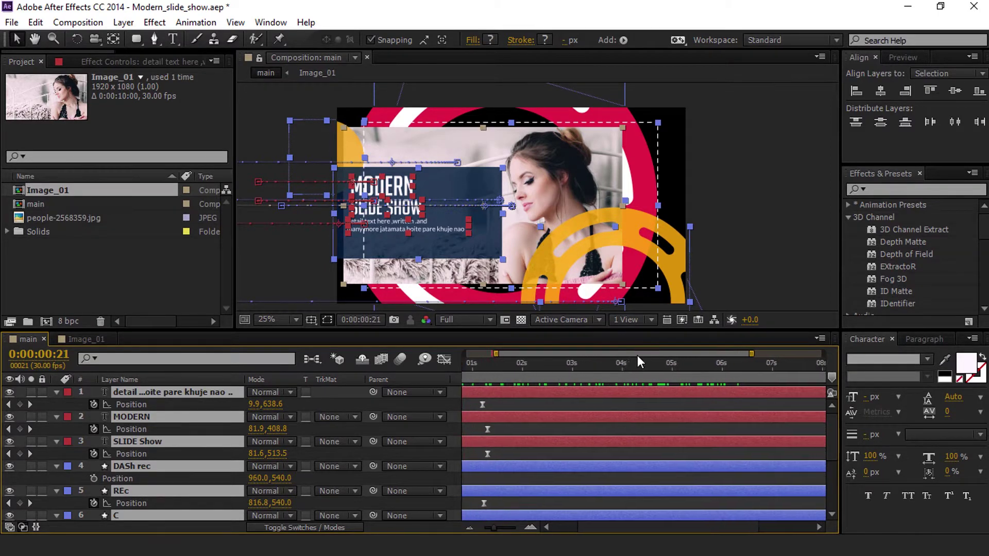
{"action": "left_click_drag", "start_coordinate": [468, 366], "coordinate": [669, 375]}
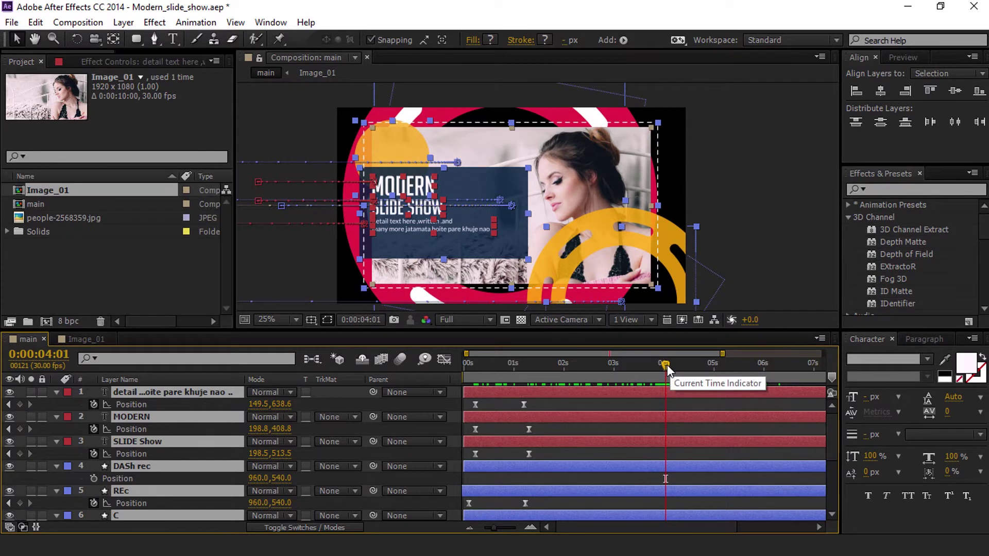
{"action": "mouse_move", "coordinate": [666, 365]}
{"action": "left_mouse_down"}
{"action": "mouse_move", "coordinate": [656, 366]}
{"action": "mouse_move", "coordinate": [664, 370]}
{"action": "left_mouse_up"}
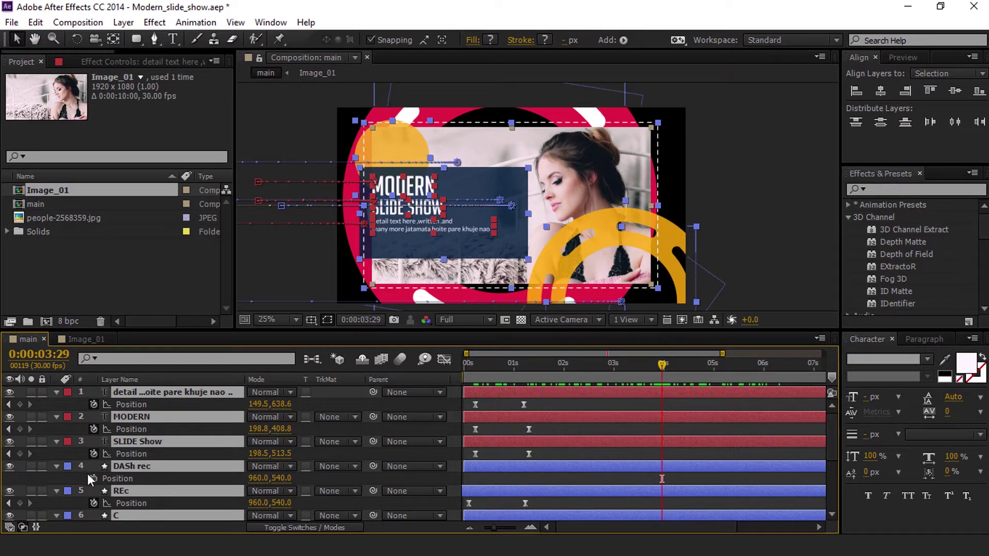
{"action": "key", "text": "ctrl+a"}
{"action": "left_click", "coordinate": [18, 404]}
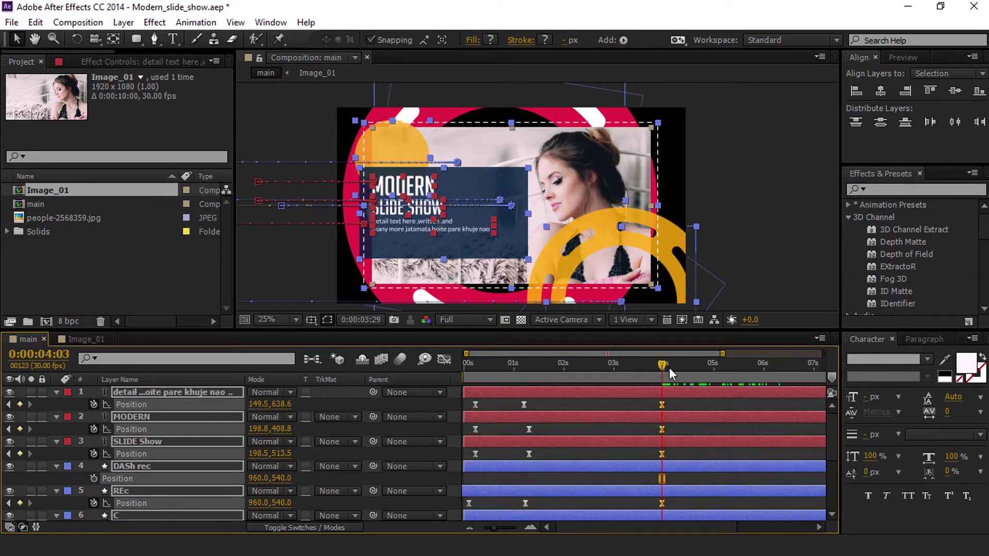
At 0:00:05:00, shift the Y positions of all selected layers together to carry them upward out of the frame.
{"action": "left_click_drag", "start_coordinate": [669, 368], "coordinate": [713, 370]}
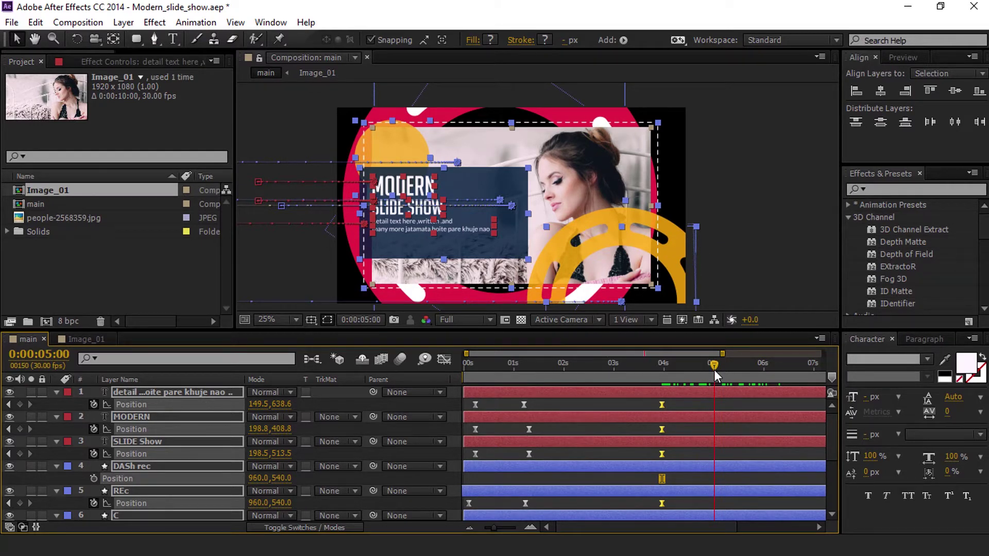
{"action": "key", "text": "ctrl+x"}
{"action": "key", "text": "ctrl+v"}
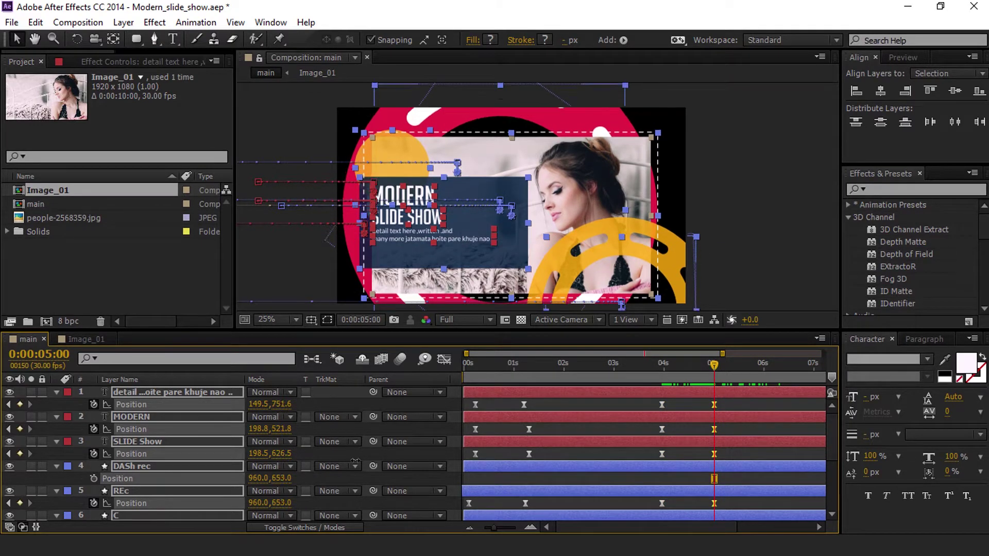
{"action": "left_click_drag", "start_coordinate": [288, 453], "coordinate": [280, 480]}
{"action": "left_click_drag", "start_coordinate": [195, 470], "coordinate": [224, 489]}
{"action": "left_click_drag", "start_coordinate": [293, 458], "coordinate": [260, 435]}
{"action": "key", "text": "F2"}
{"action": "left_click", "coordinate": [269, 464]}
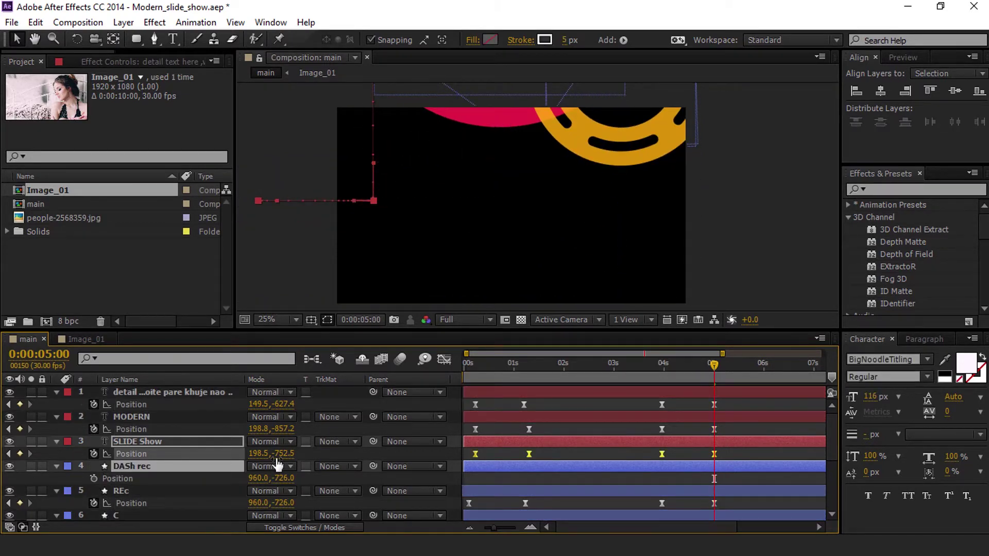
{"action": "left_click_drag", "start_coordinate": [286, 459], "coordinate": [194, 472]}
{"action": "key", "text": "ctrl+z"}
{"action": "key", "text": "ctrl+z"}
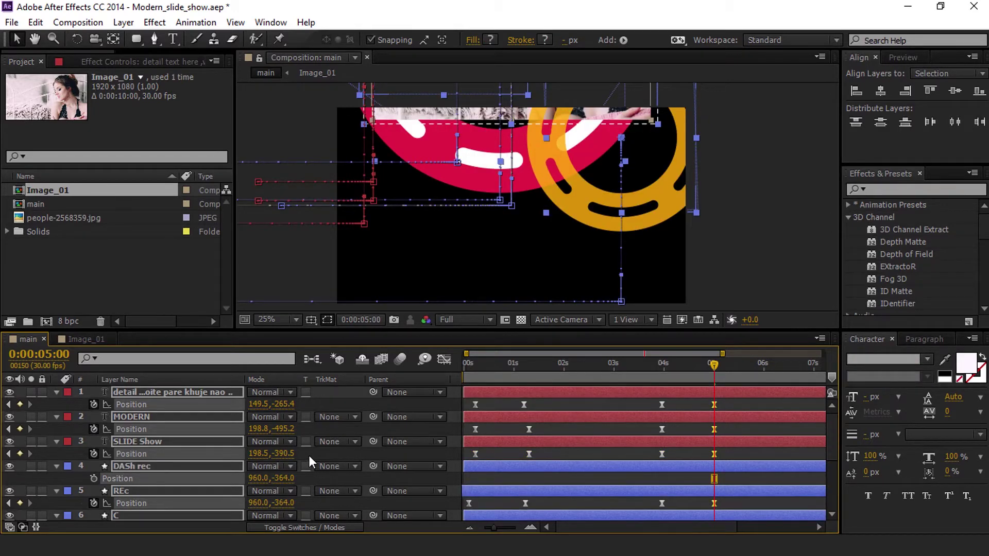
Raise the selected layers until DASh rec and REc have a Y position of -1108, and extend the work area to the composition's end.
{"action": "left_click_drag", "start_coordinate": [283, 478], "coordinate": [206, 478]}
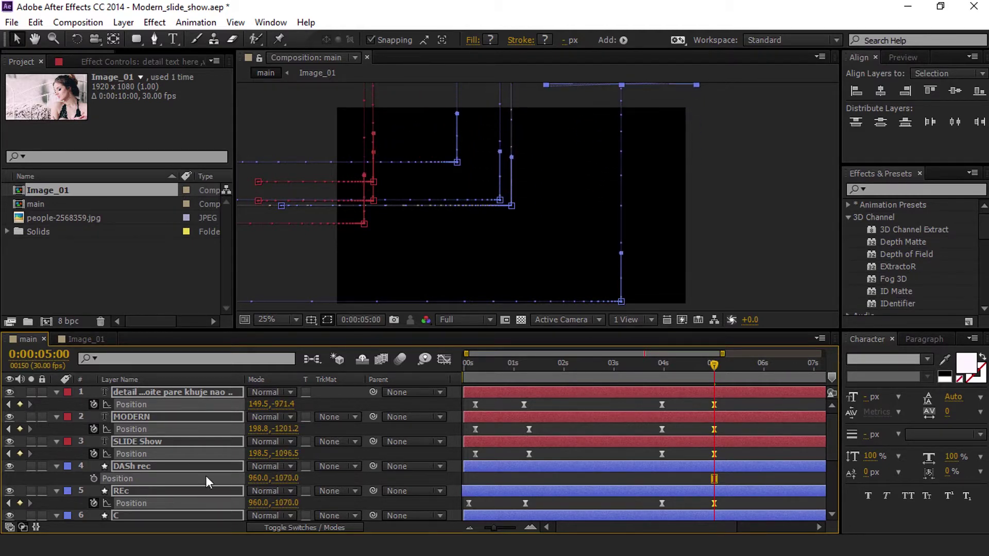
{"action": "left_click_drag", "start_coordinate": [289, 454], "coordinate": [279, 455]}
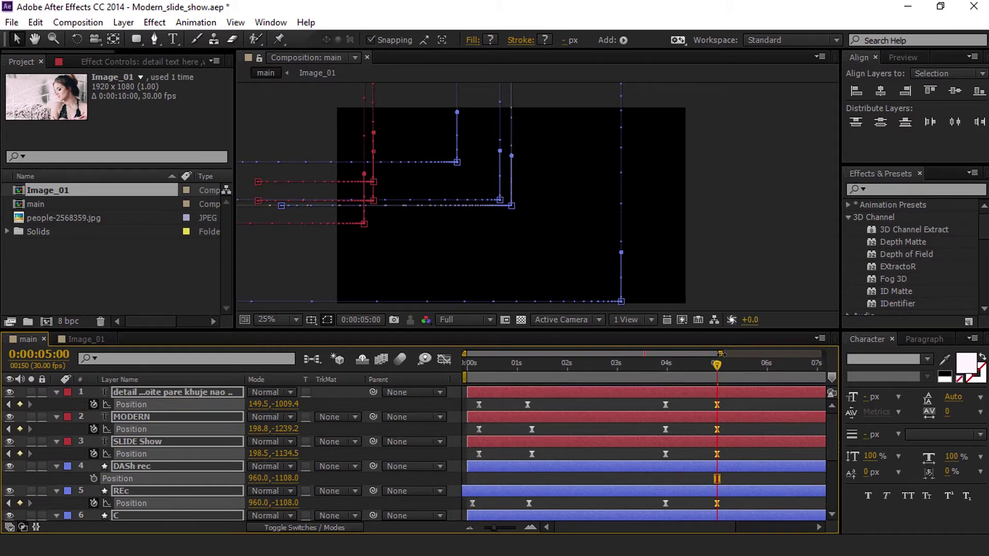
{"action": "left_click_drag", "start_coordinate": [722, 354], "coordinate": [823, 354]}
Inspect the selected Position keyframes around 0:00:05:01 in the graph editor and return to the layer bars.
{"action": "left_click_drag", "start_coordinate": [613, 363], "coordinate": [641, 390]}
{"action": "left_click", "coordinate": [446, 360]}
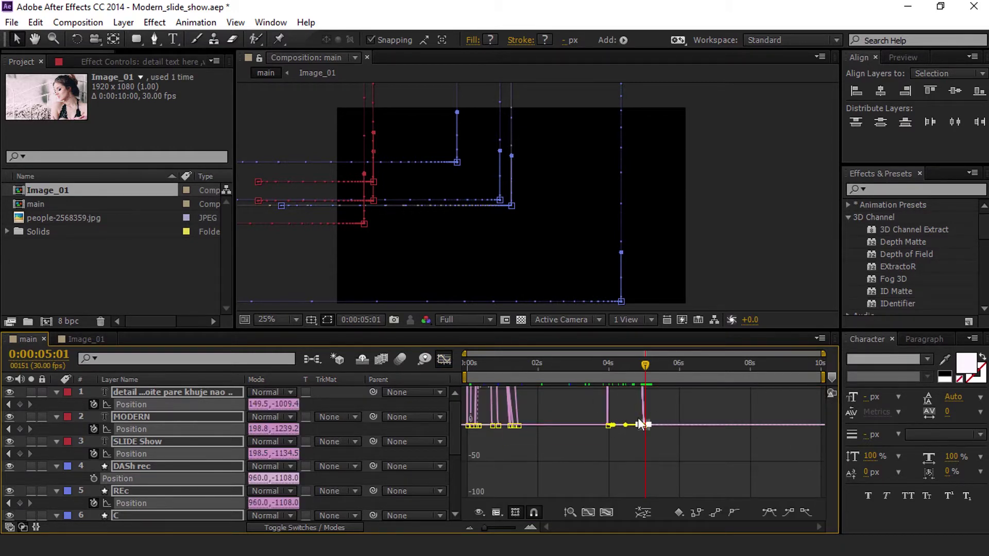
{"action": "left_click", "coordinate": [619, 424]}
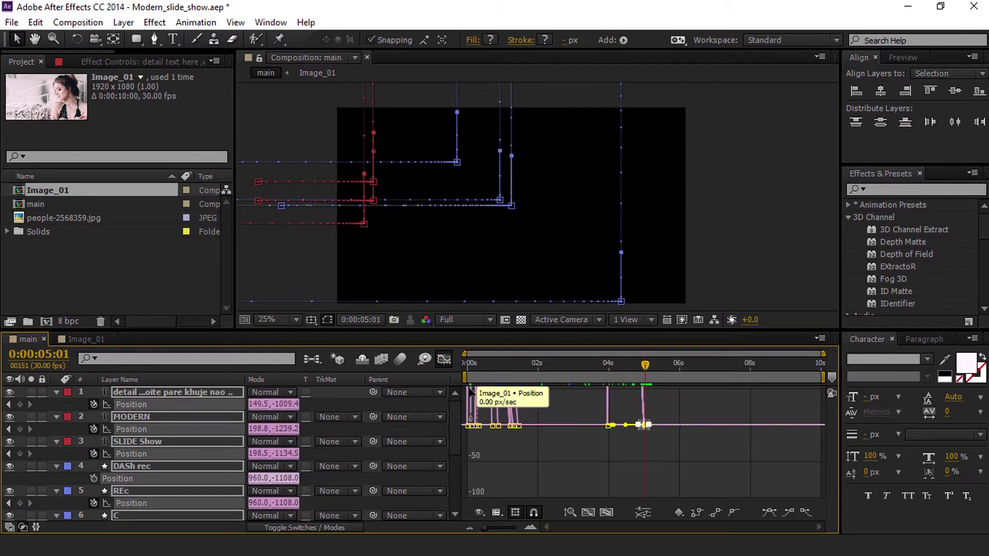
{"action": "left_click", "coordinate": [450, 360]}
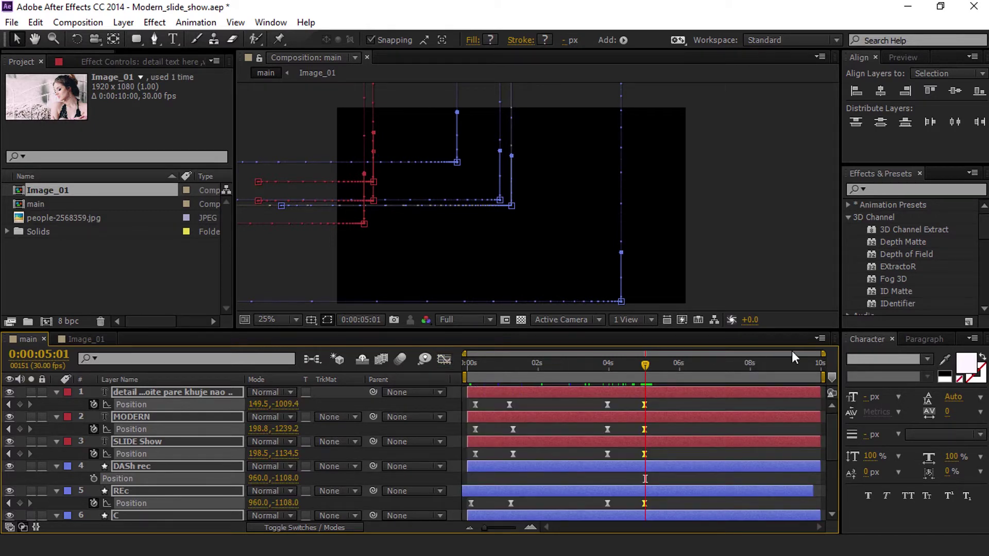
Stagger the last Position keyframes, moving those of REc and MODERN earlier and those of SLIDE Show and the detail text later.
{"action": "left_click_drag", "start_coordinate": [631, 369], "coordinate": [589, 386]}
{"action": "left_click", "coordinate": [685, 405]}
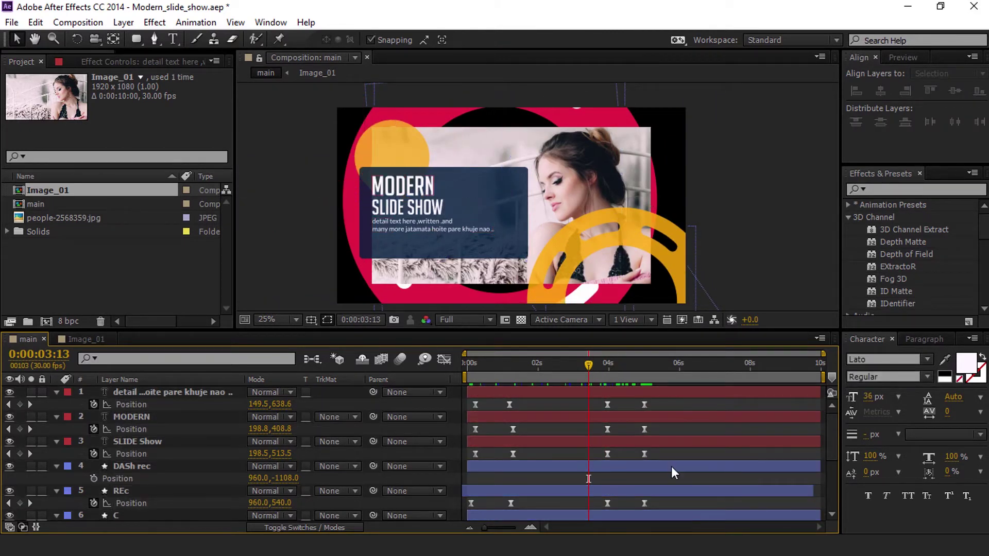
{"action": "left_click_drag", "start_coordinate": [644, 504], "coordinate": [635, 502]}
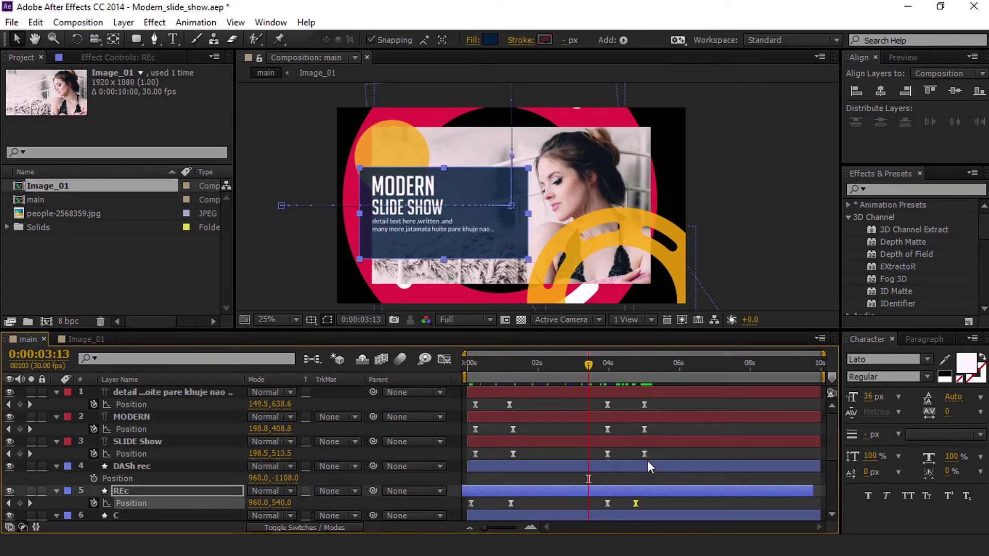
{"action": "left_click_drag", "start_coordinate": [645, 455], "coordinate": [639, 430]}
{"action": "left_click", "coordinate": [644, 404]}
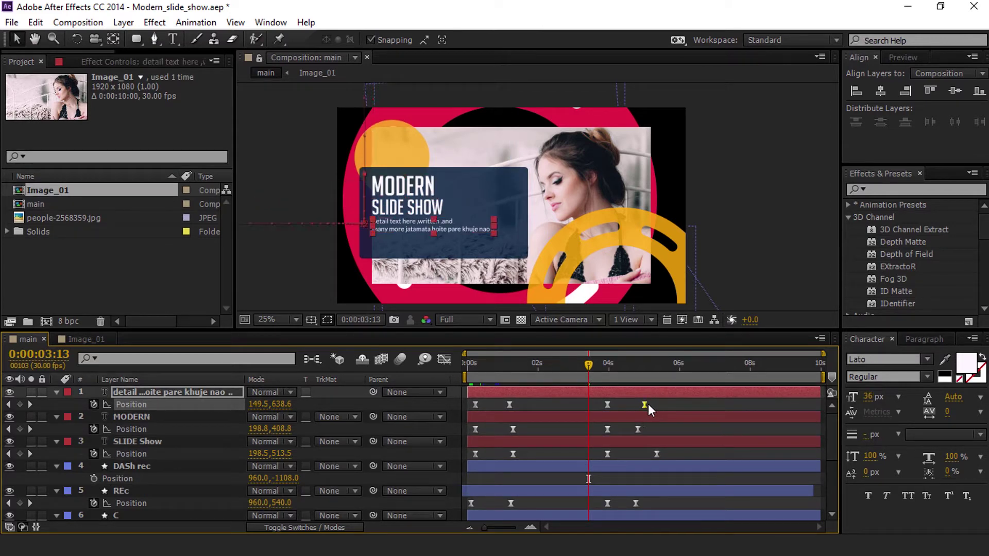
Move the last Position keyframes of Circle _big, Image_01 and C later, and that of Circle _big 2 earlier.
{"action": "scroll", "coordinate": [660, 427], "scroll_direction": "down", "scroll_amount": 5}
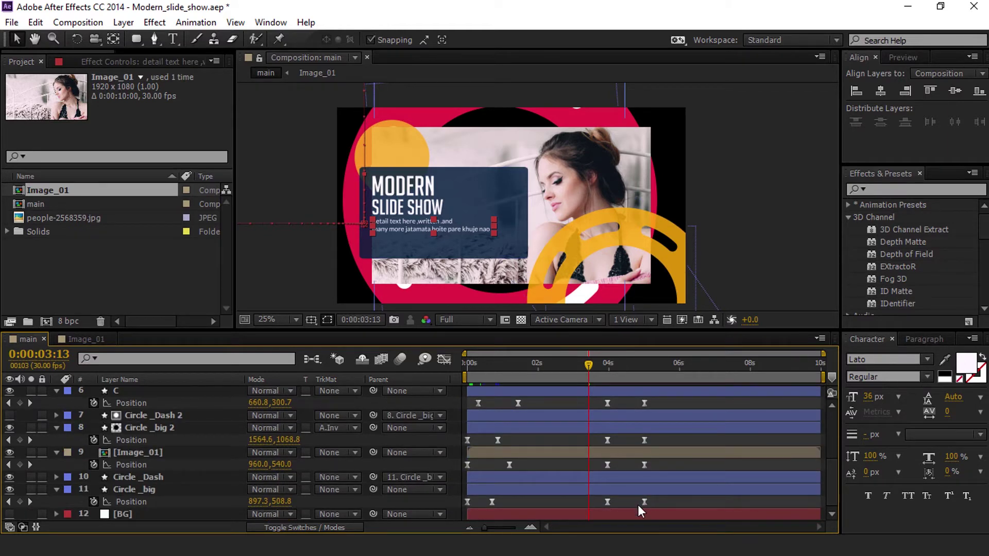
{"action": "left_click_drag", "start_coordinate": [644, 502], "coordinate": [665, 502]}
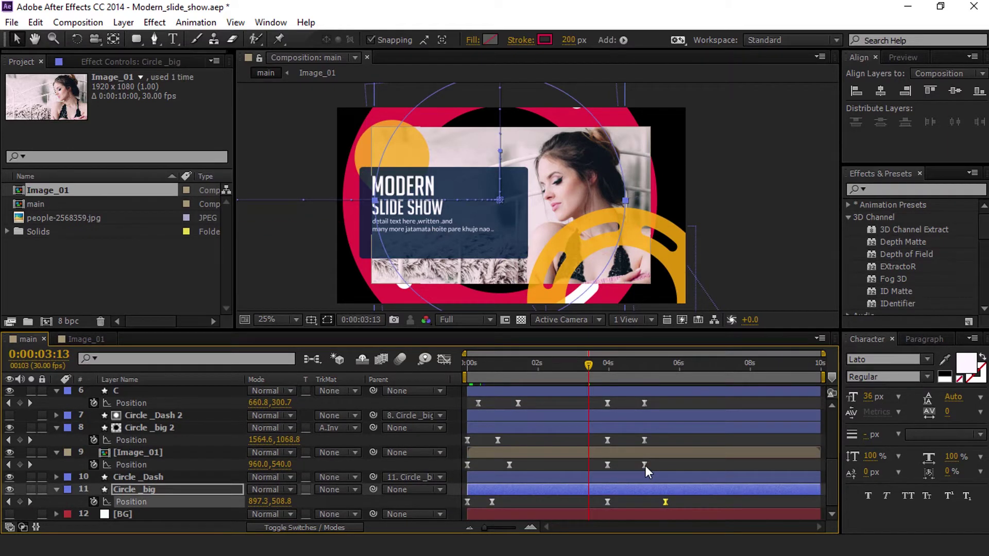
{"action": "left_click_drag", "start_coordinate": [645, 465], "coordinate": [632, 441]}
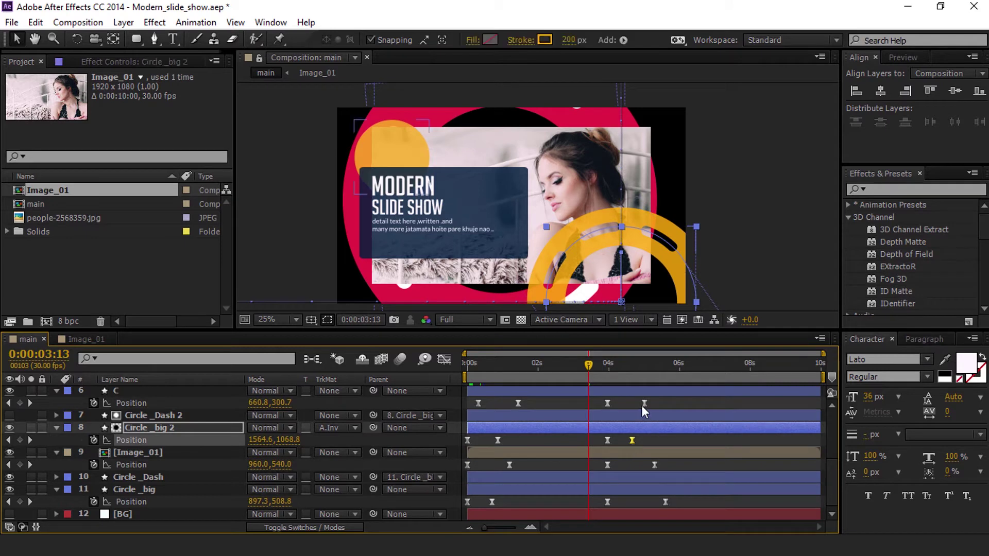
{"action": "left_click_drag", "start_coordinate": [645, 403], "coordinate": [652, 403]}
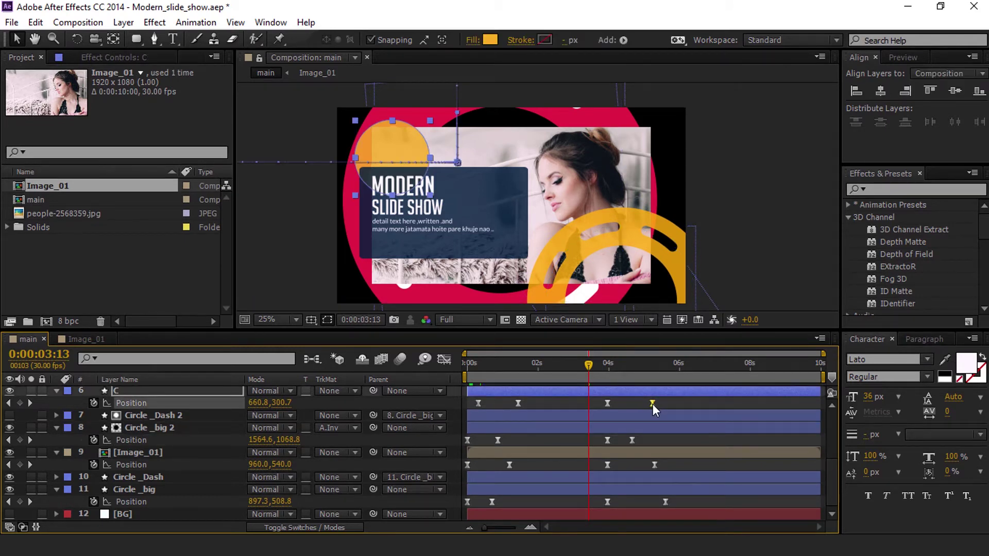
Nudge REc's last Position keyframe slightly later and return to the start of the composition.
{"action": "scroll", "coordinate": [652, 404], "scroll_direction": "up", "scroll_amount": 3}
{"action": "left_click", "coordinate": [635, 490]}
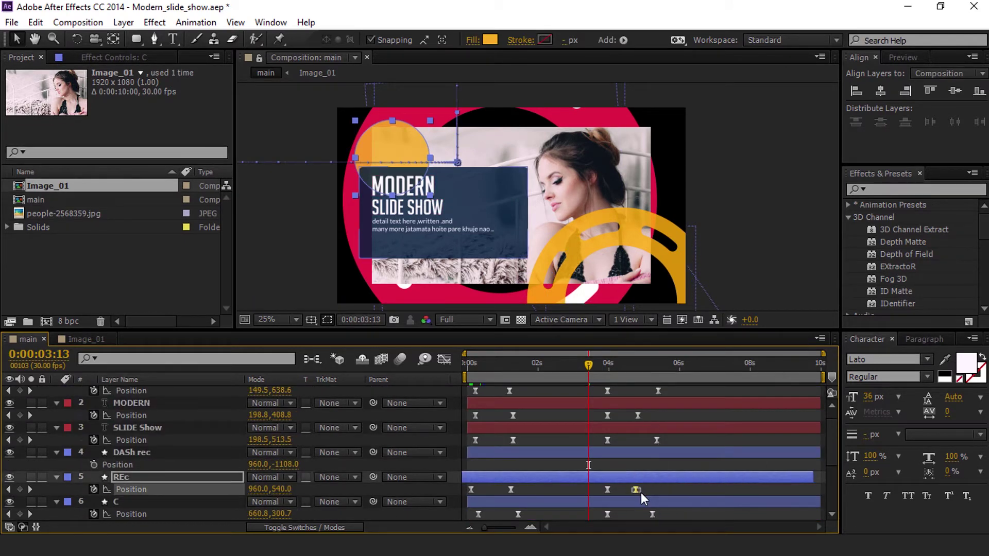
{"action": "mouse_move", "coordinate": [635, 490]}
{"action": "left_mouse_down"}
{"action": "mouse_move", "coordinate": [653, 490]}
{"action": "mouse_move", "coordinate": [637, 490]}
{"action": "left_mouse_up"}
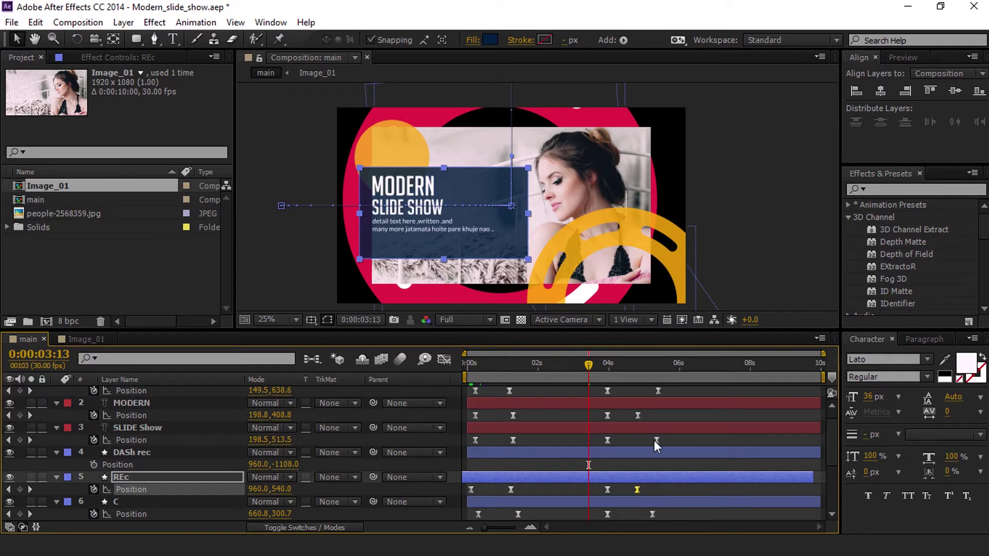
{"action": "scroll", "coordinate": [672, 392], "scroll_direction": "up", "scroll_amount": 1}
{"action": "key", "text": "Home"}
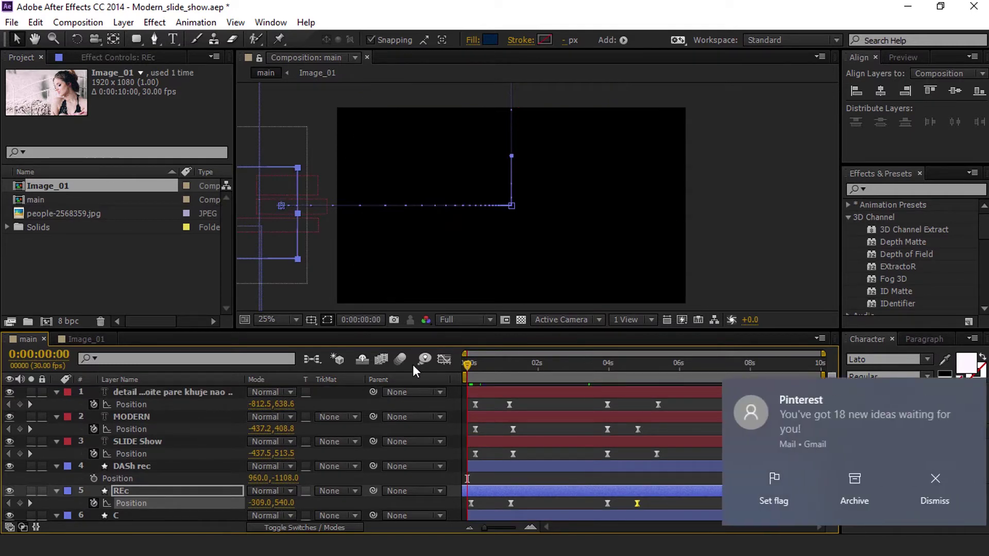
Dismiss the mail notifications and set the composition preview resolution to Half.
{"action": "left_click", "coordinate": [931, 497]}
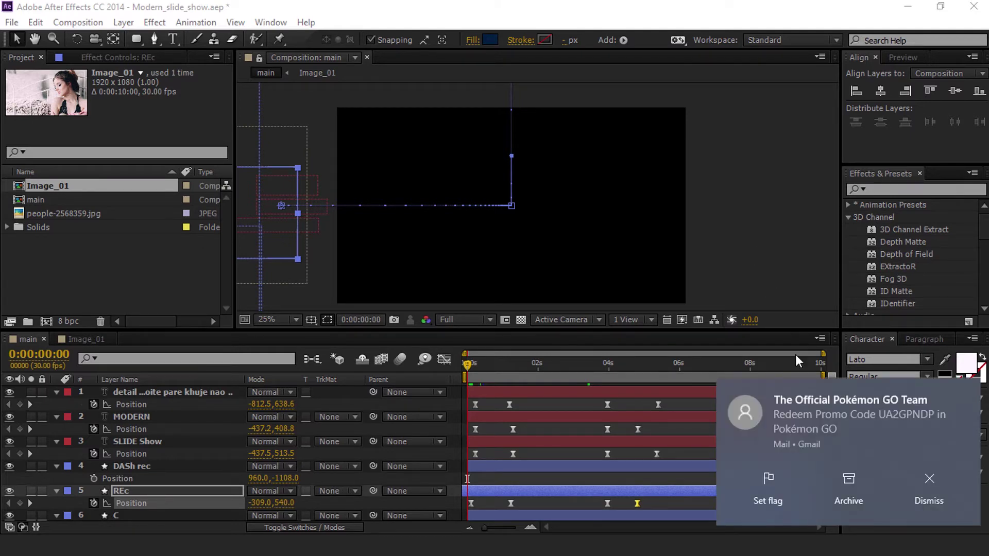
{"action": "left_click", "coordinate": [933, 500]}
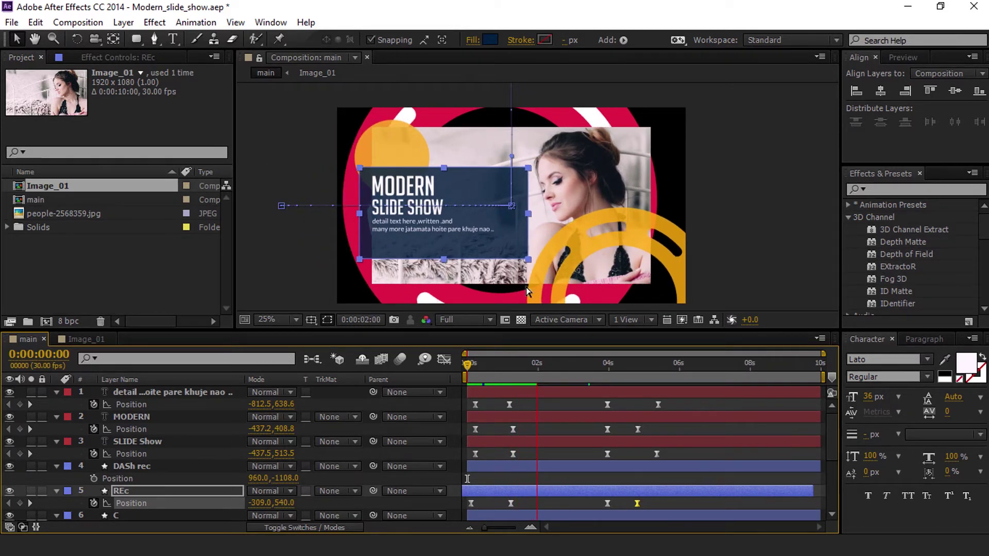
{"action": "left_click", "coordinate": [453, 319]}
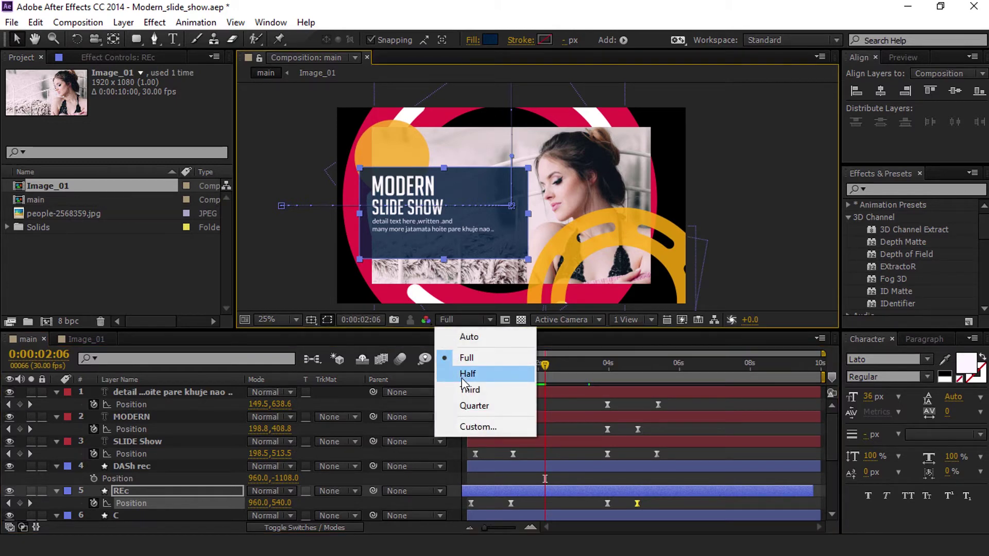
{"action": "left_click", "coordinate": [464, 376]}
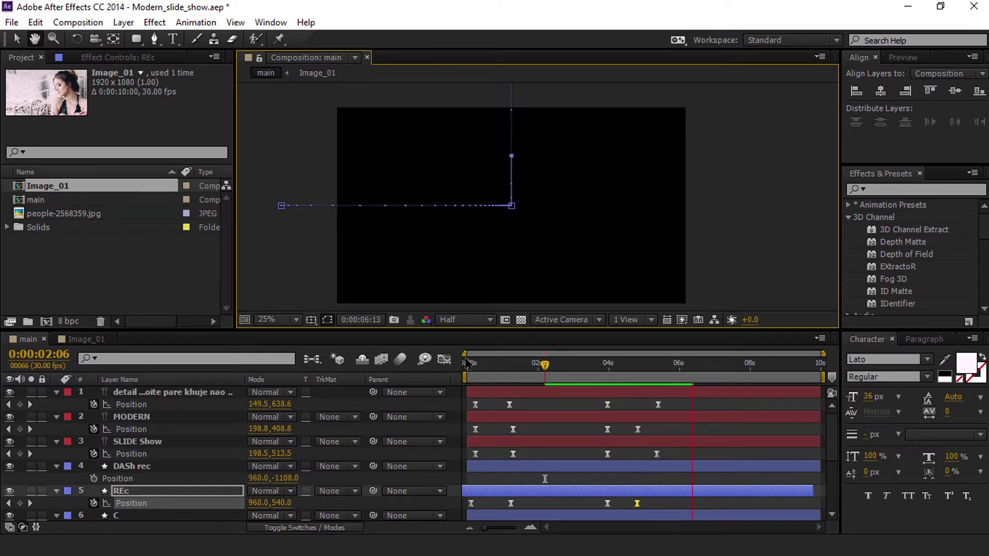
End the work area at 0:00:06:05 and play the animation from the start of the composition.
{"action": "left_click", "coordinate": [685, 364]}
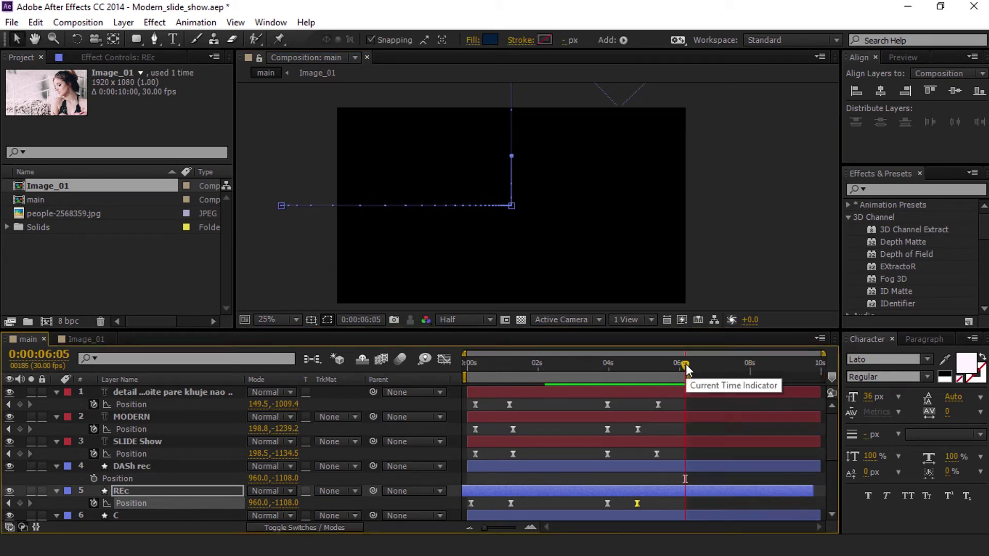
{"action": "key", "text": "Home"}
{"action": "key", "text": "h"}
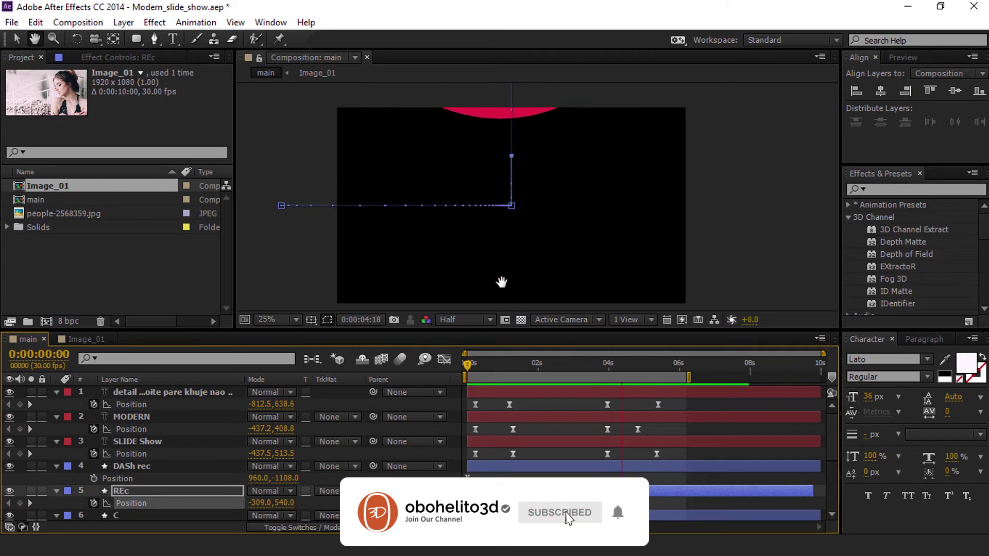
{"action": "key", "text": "space"}
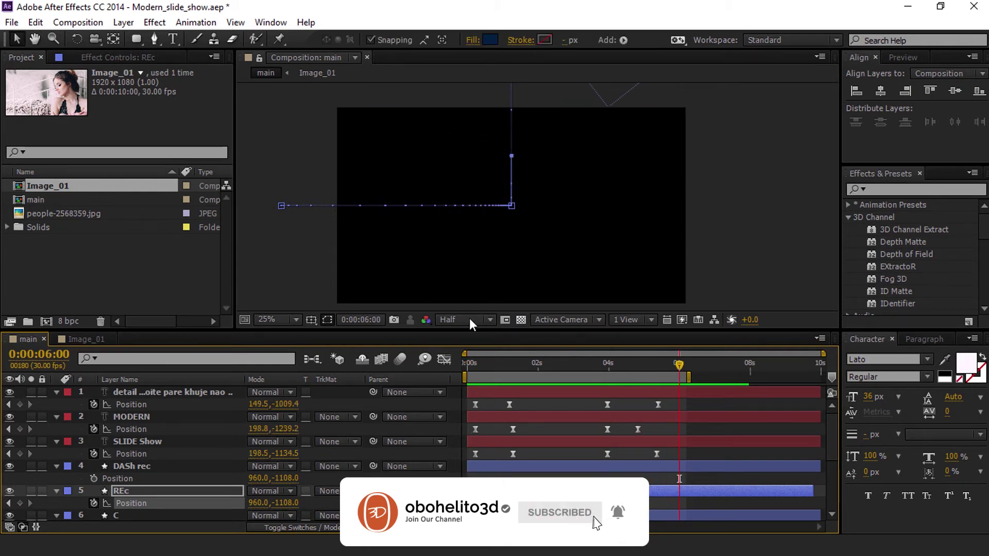
Make the BG layer visible and return to the start of the composition.
{"action": "scroll", "coordinate": [191, 465], "scroll_direction": "down", "scroll_amount": 4}
{"action": "scroll", "coordinate": [122, 488], "scroll_direction": "down", "scroll_amount": 3}
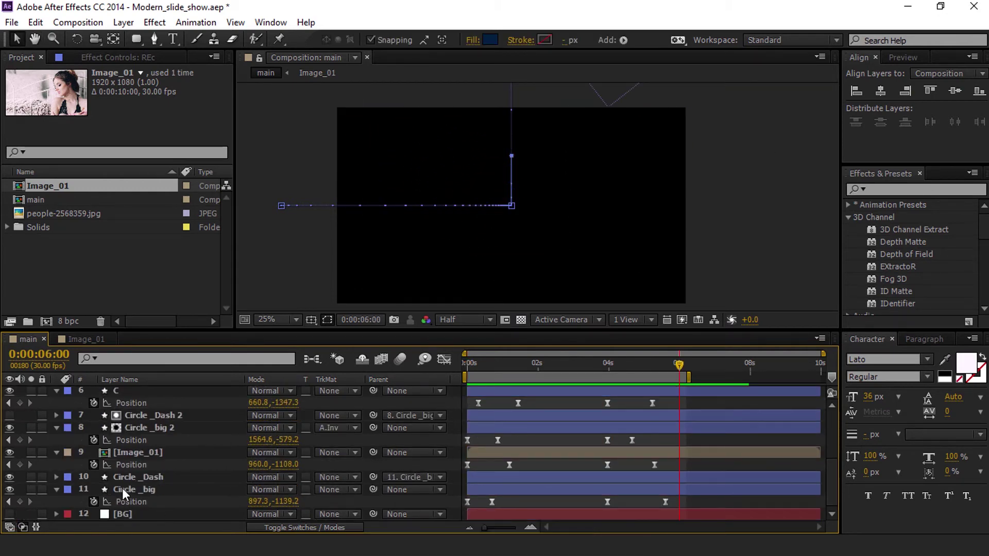
{"action": "left_click", "coordinate": [10, 514]}
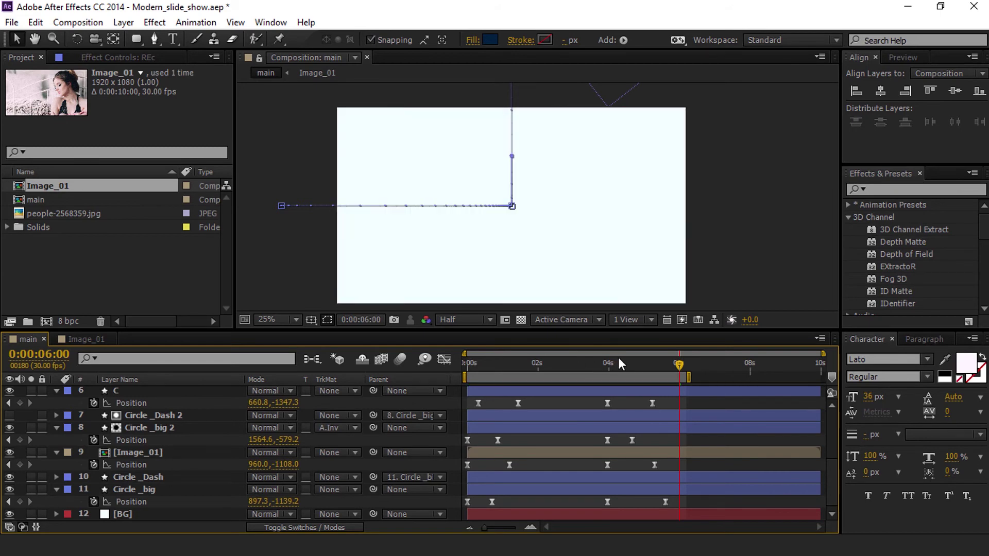
{"action": "key", "text": "Home"}
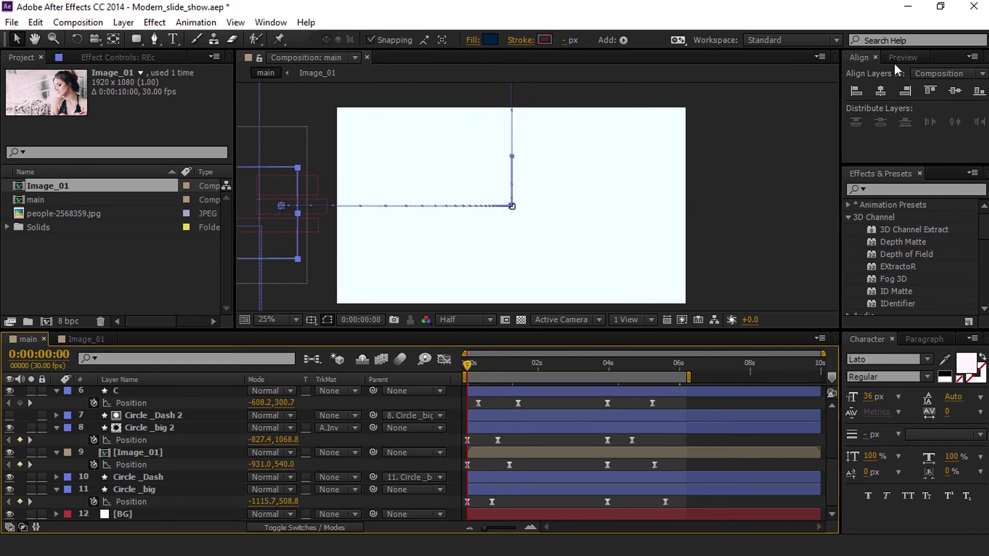